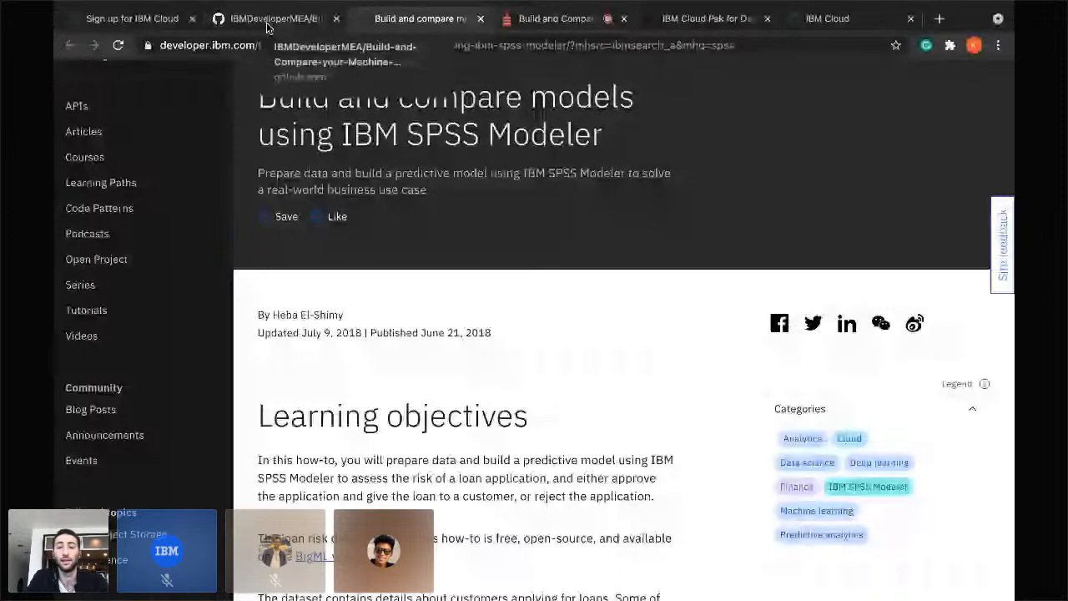
- Switch to the IBM Cloud dashboard, enlarge the page and start creating a new resource
key(ctrl+Right)
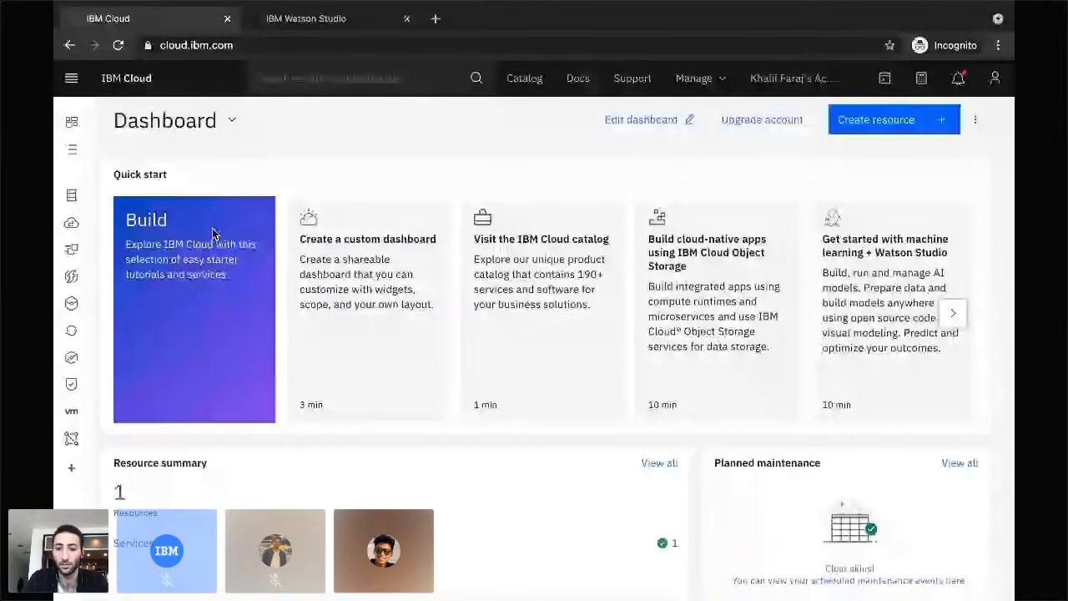
key(super+equal)
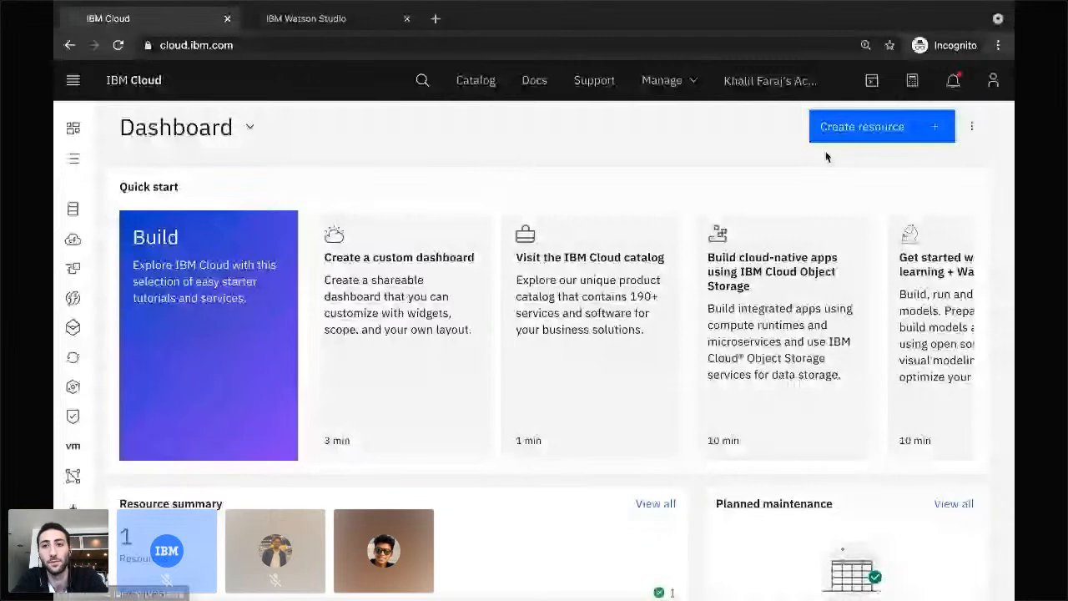
click(842, 135)
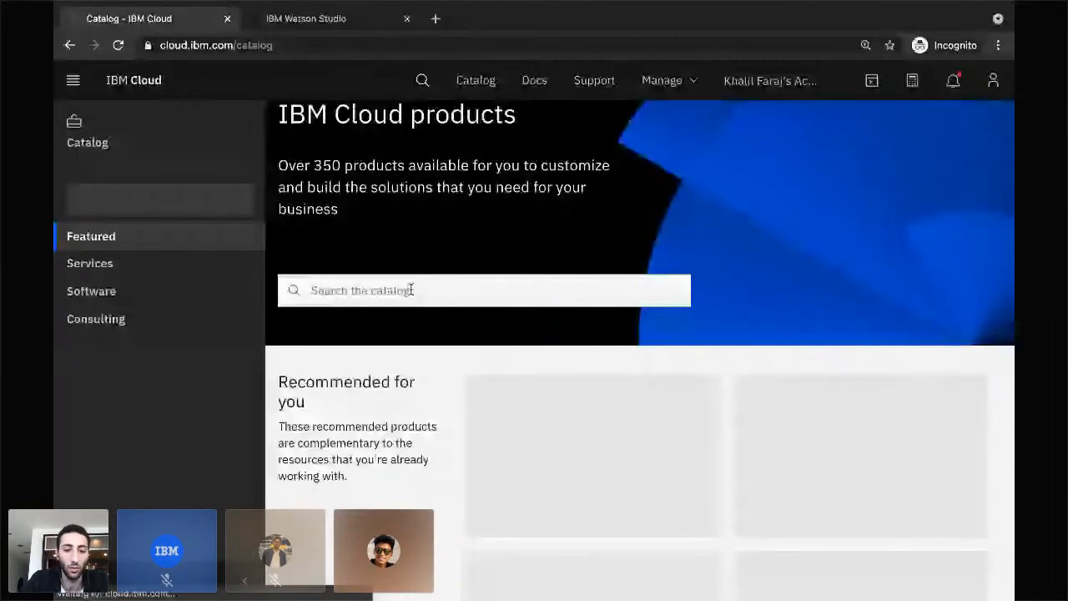
- Search the product catalog for "watson studio" and open the Watson Studio service
click(410, 289)
text(wata)
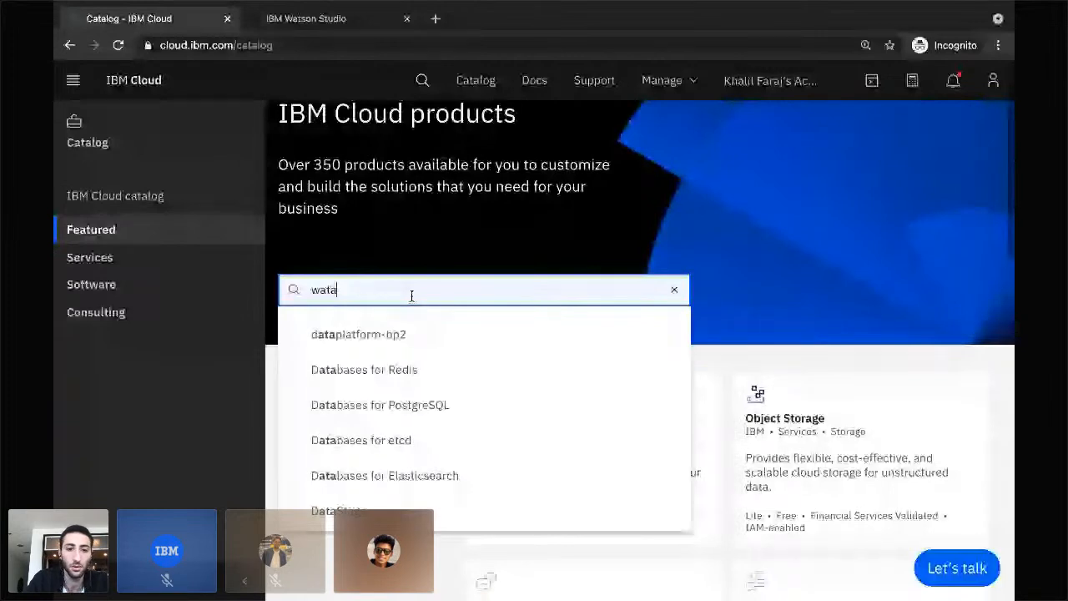
key(BackSpace)
text(son studio)
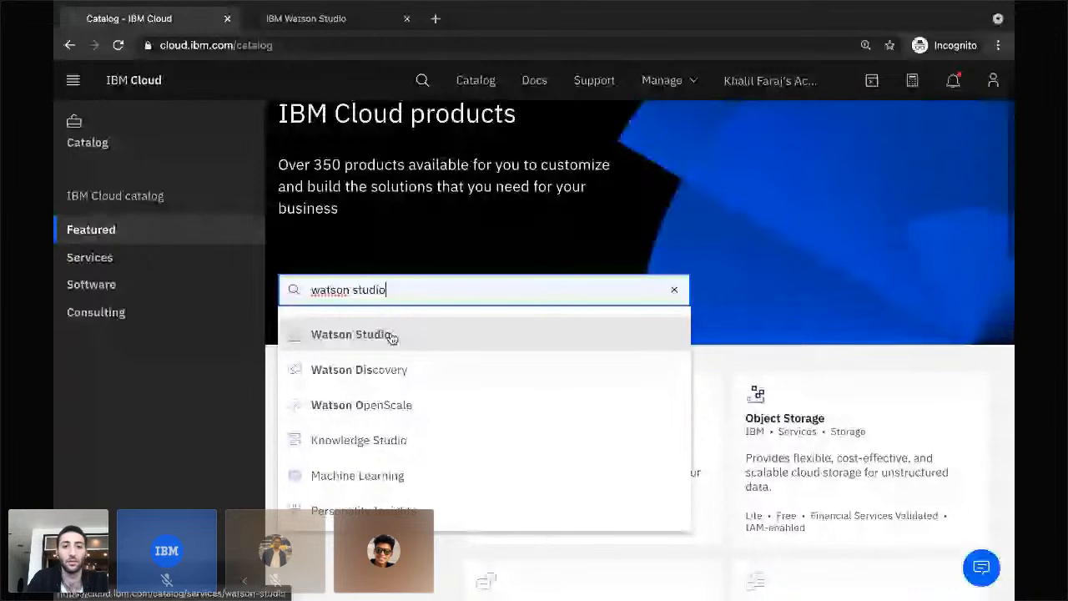
click(388, 336)
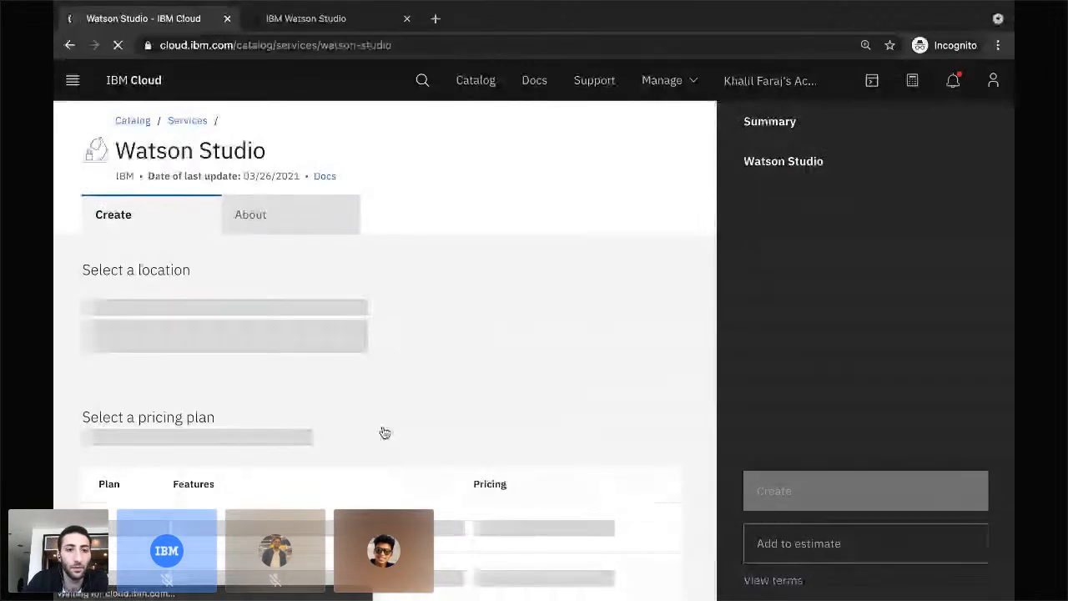
- Examine the Watson Studio location choices, pricing plans, resource configuration fields and summary notice
scroll(300, 342, down, 1)
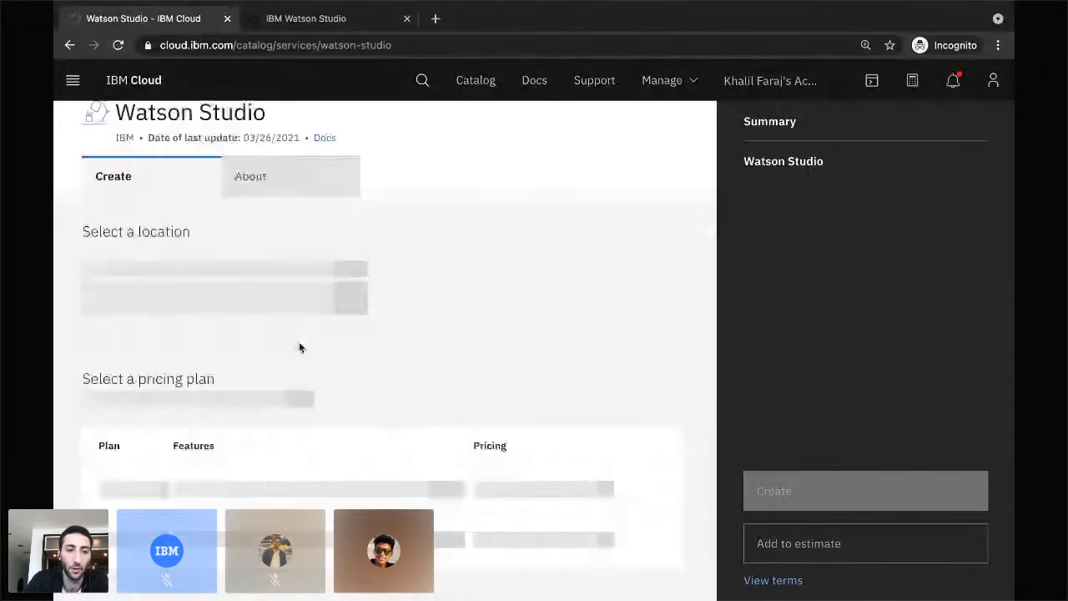
scroll(139, 326, down, 3)
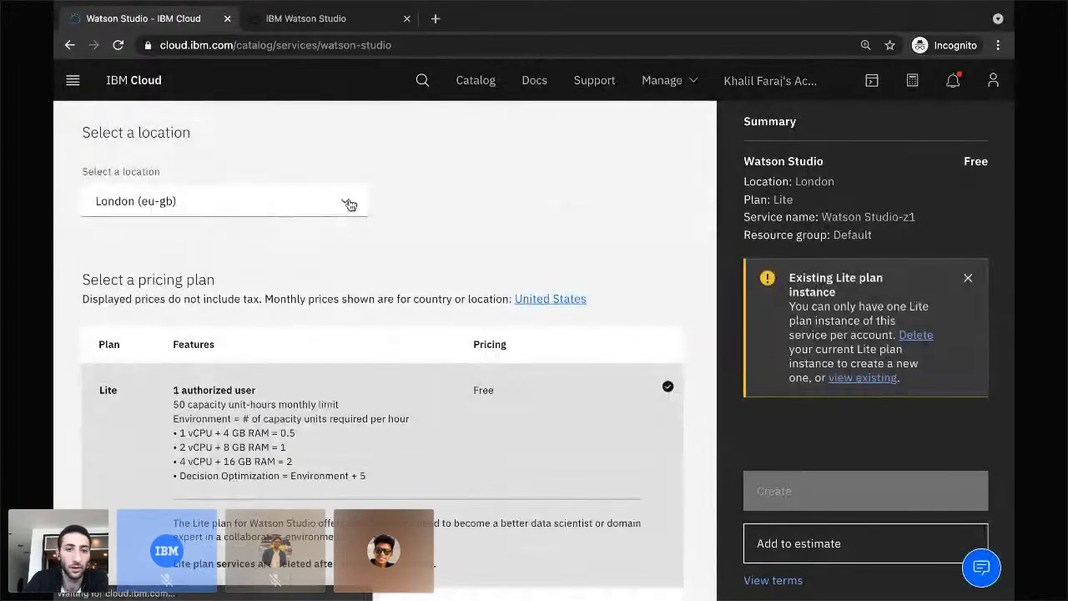
click(349, 205)
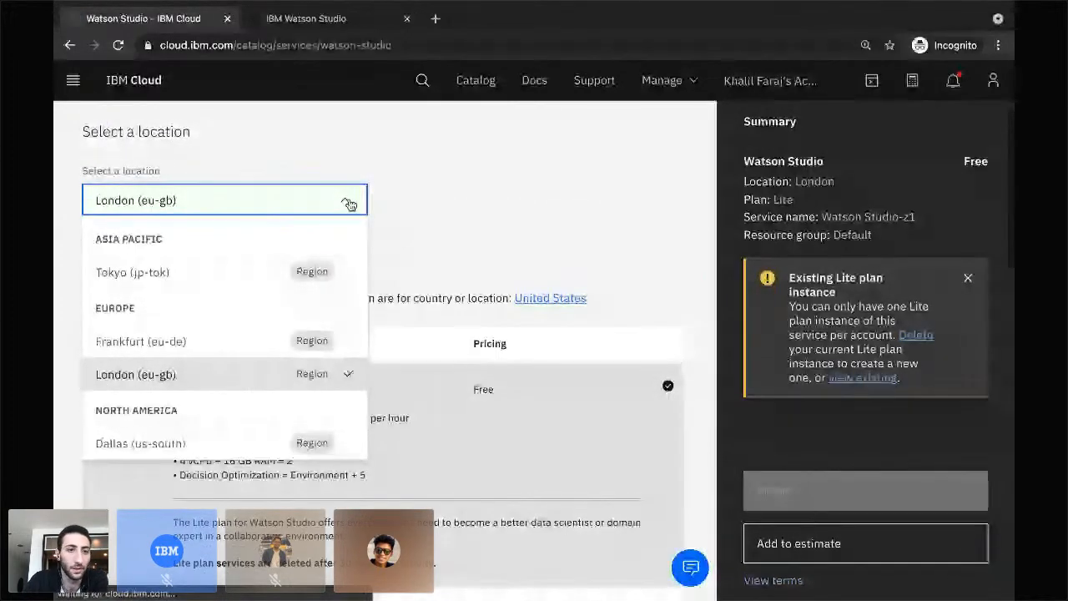
click(349, 204)
scroll(423, 296, down, 4)
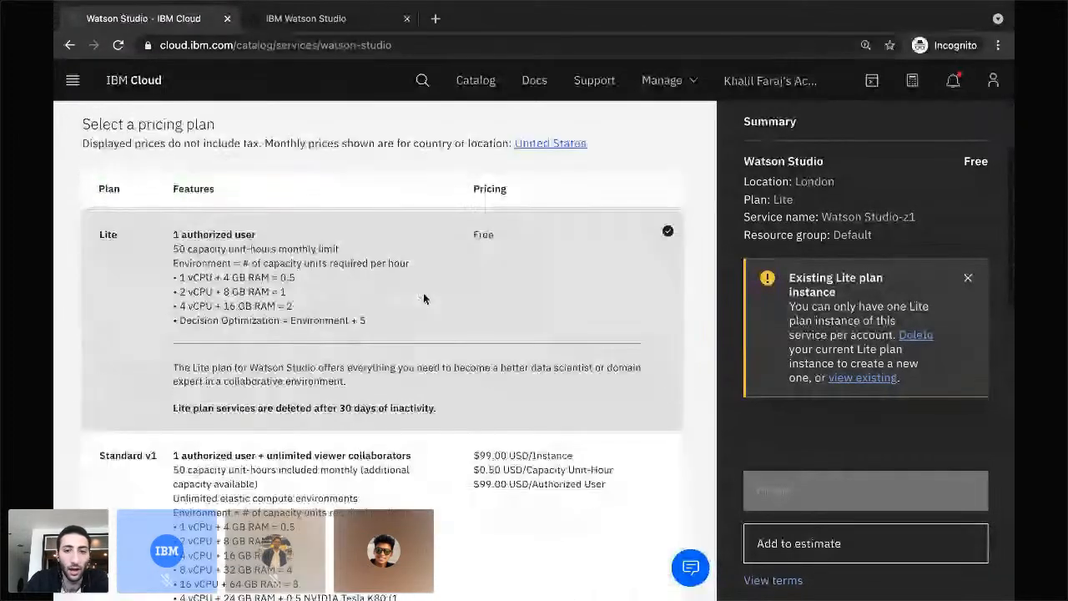
scroll(423, 298, down, 5)
scroll(158, 454, down, 7)
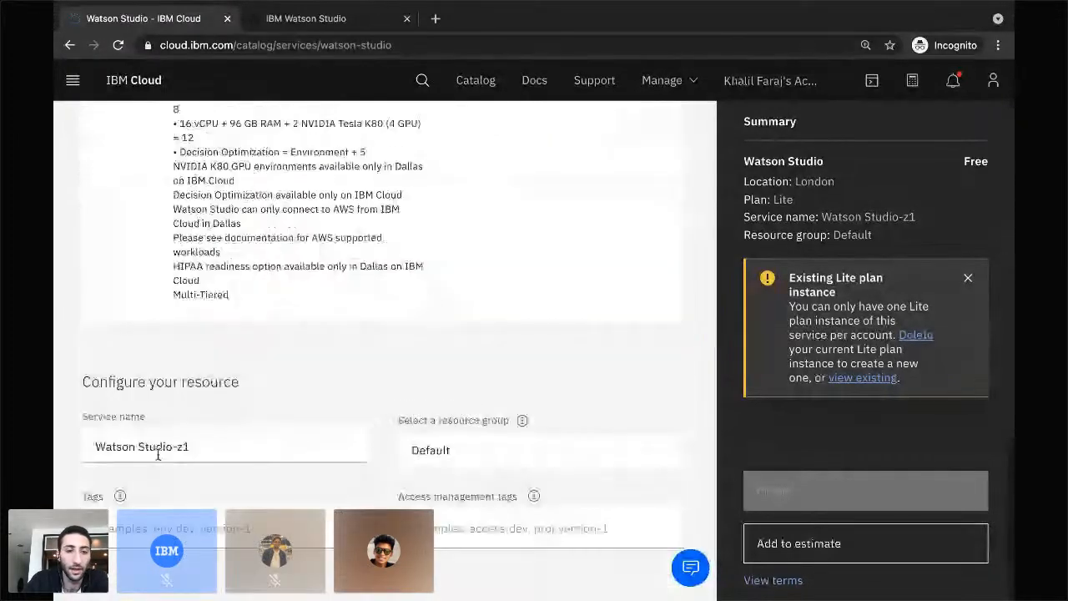
scroll(201, 470, up, 10)
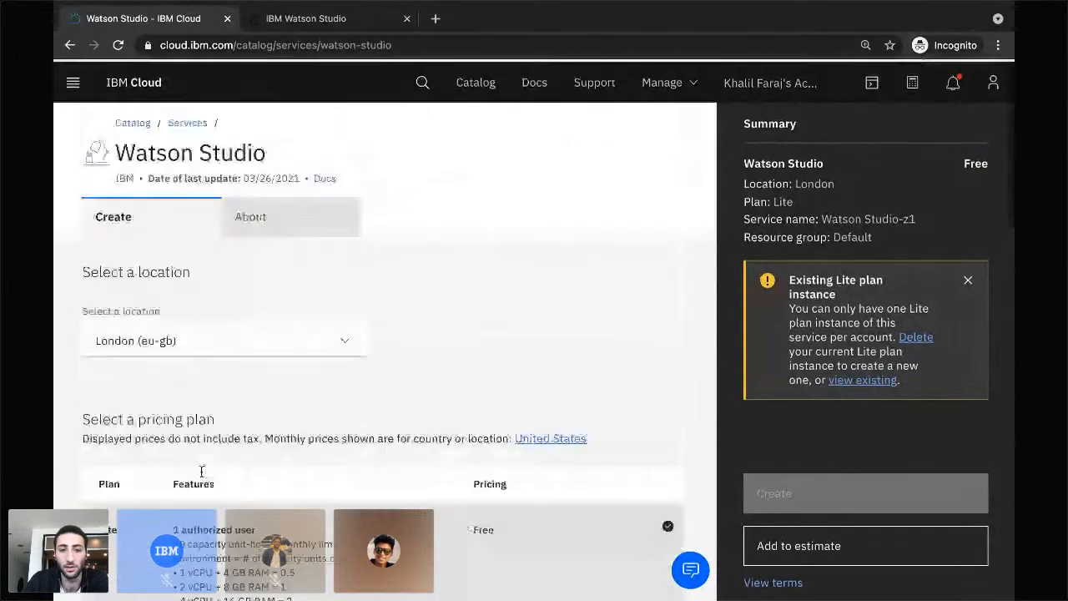
scroll(210, 286, down, 2)
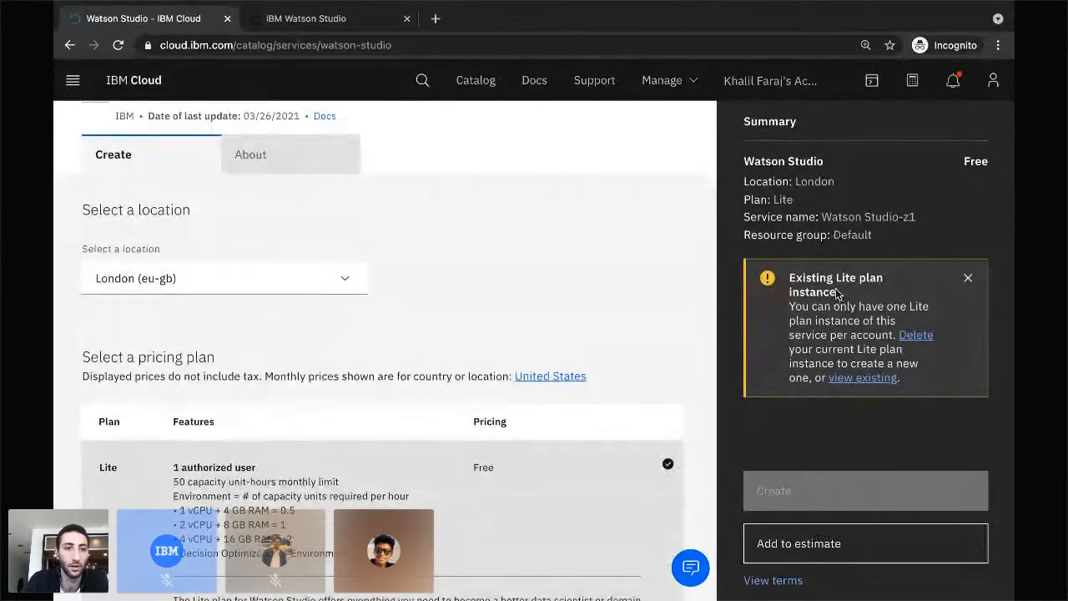
scroll(814, 367, up, 2)
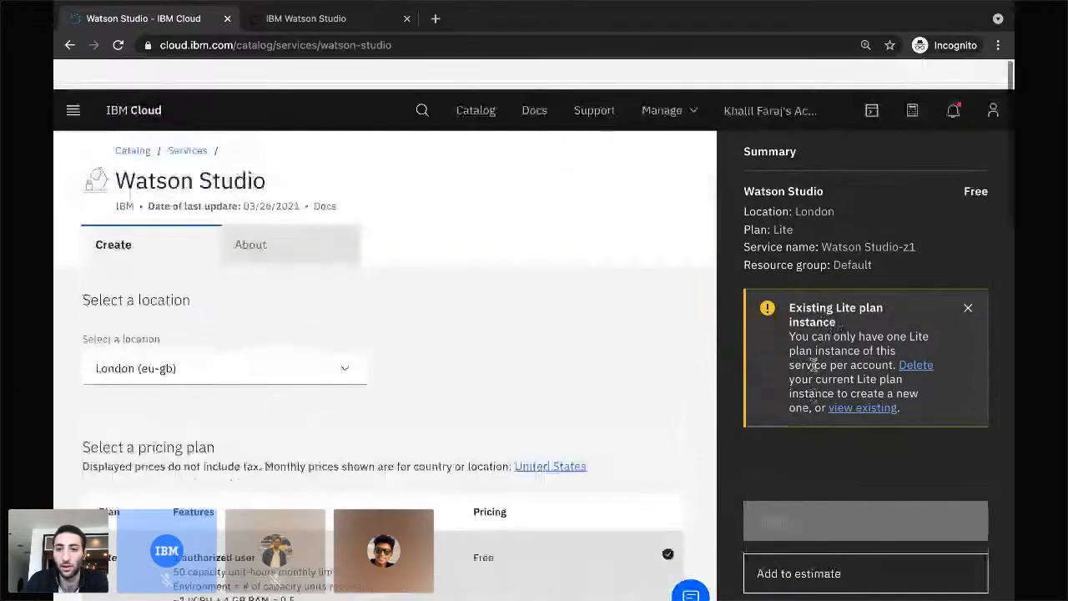
scroll(678, 232, down, 1)
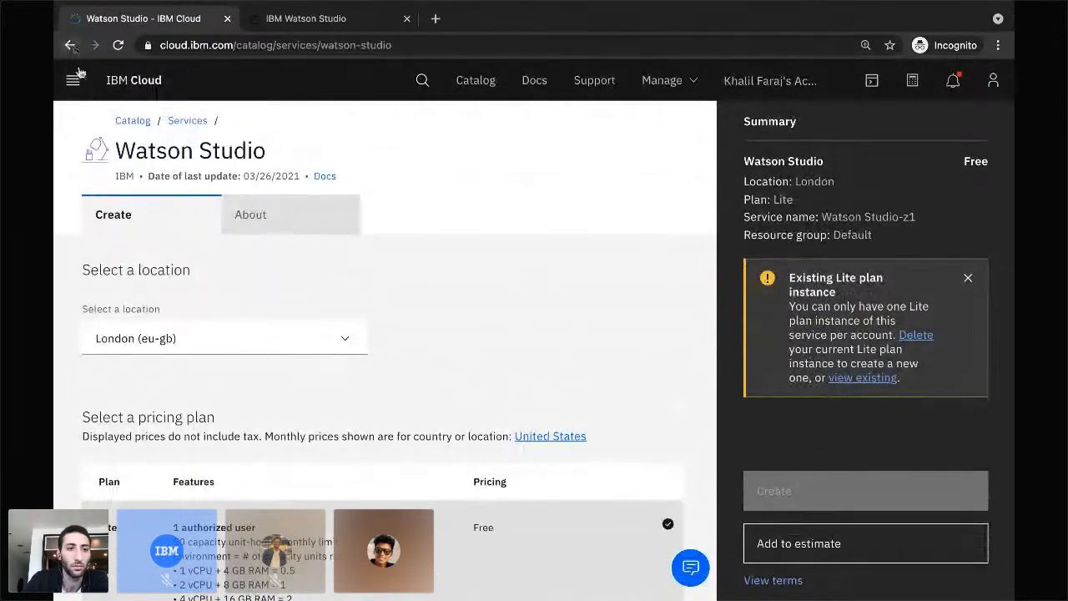
- Return to the catalog, search it for "cloud object sto" and open the recommended Object Storage service
click(134, 80)
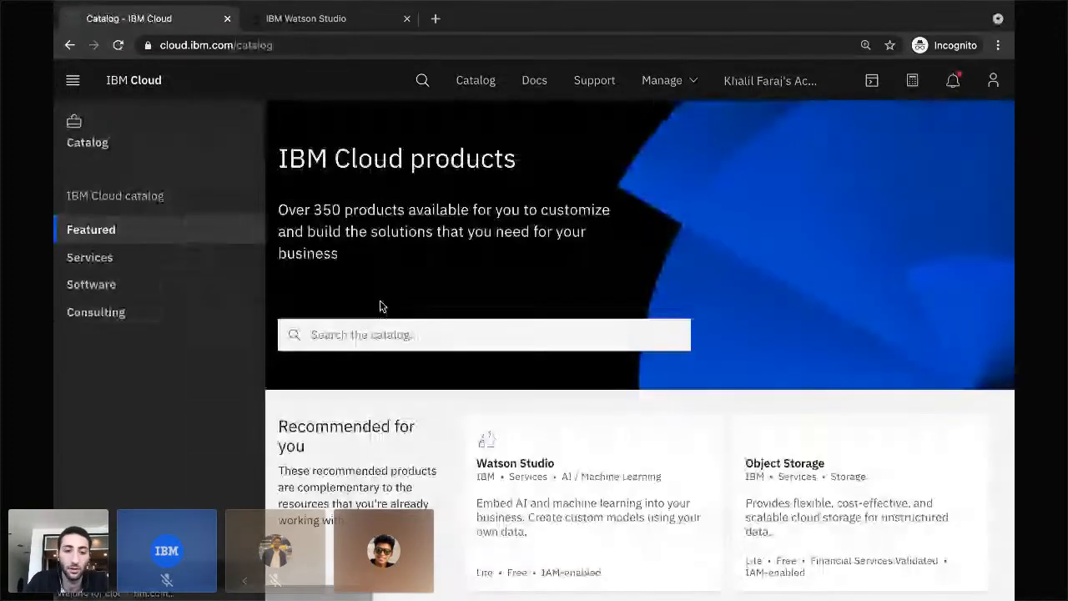
click(363, 332)
text(cloud object)
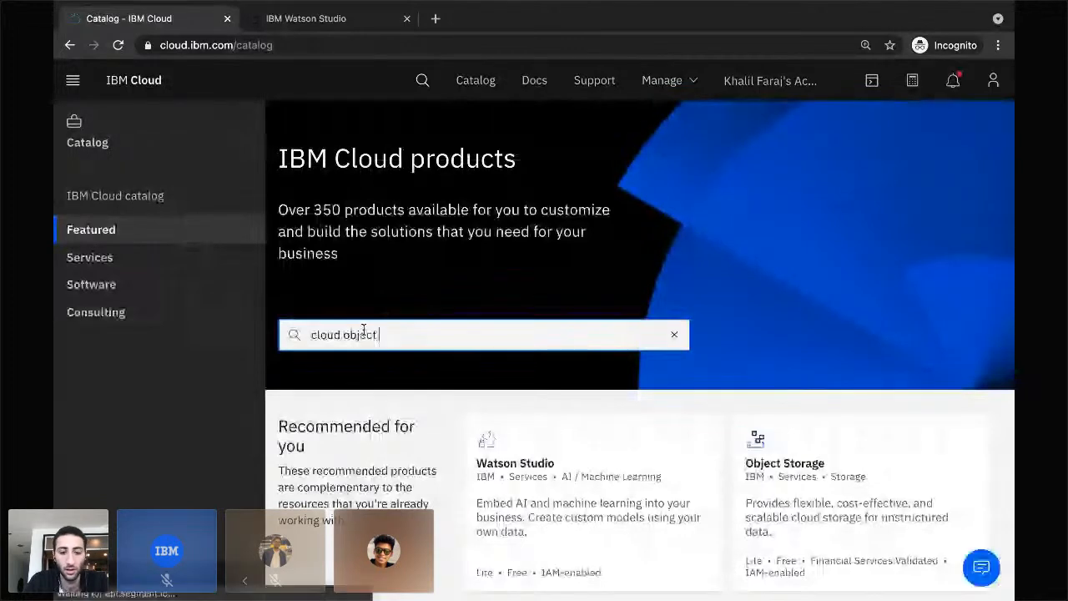
text( sto)
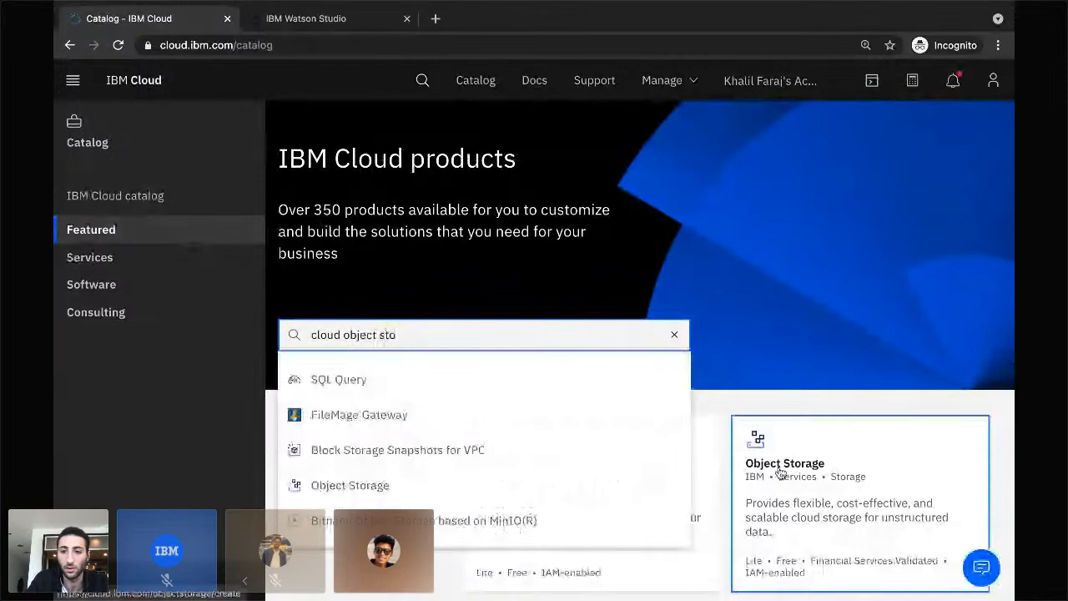
click(730, 403)
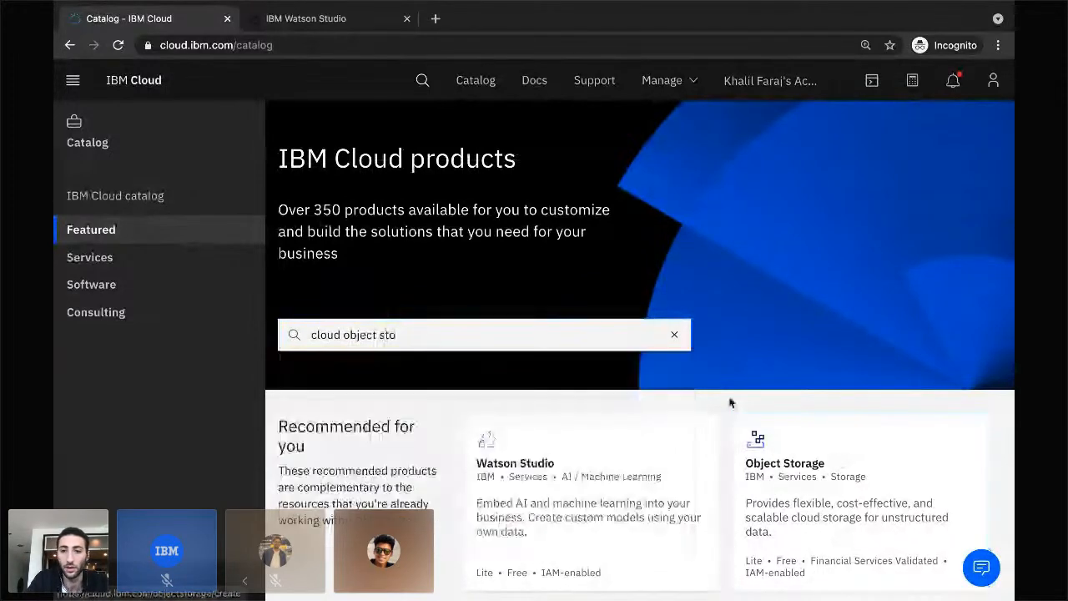
scroll(770, 367, down, 2)
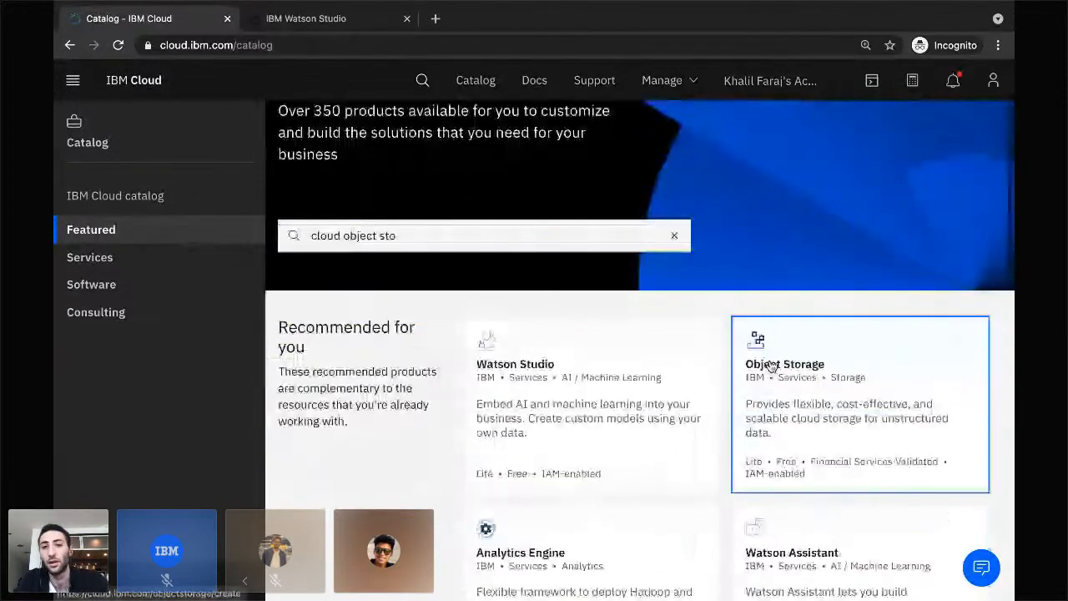
click(771, 367)
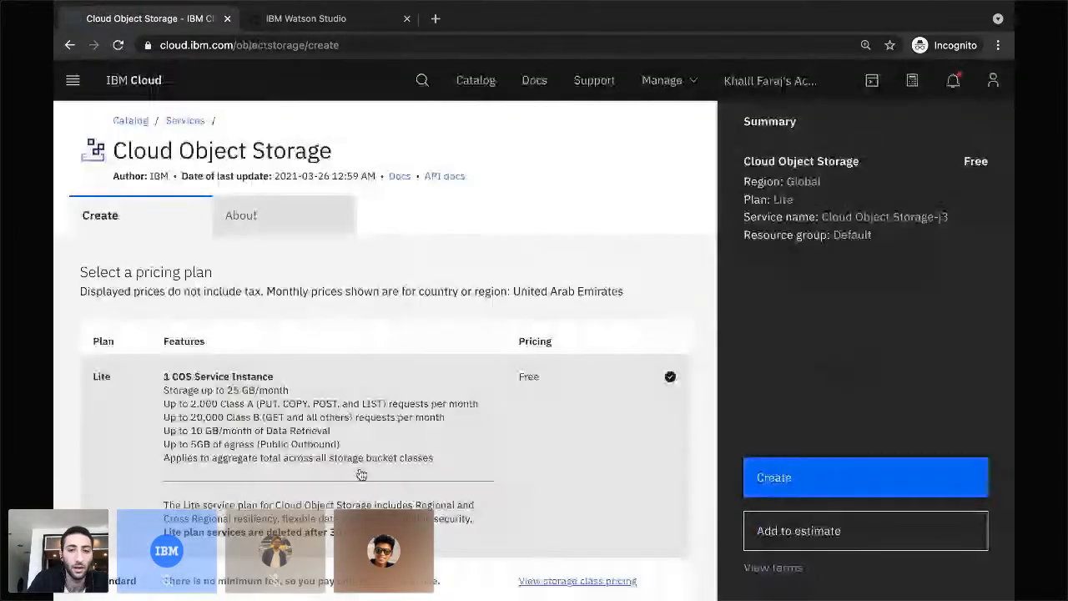
- Create the Cloud Object Storage instance on the Lite plan with the default service name and resource group
scroll(362, 474, down, 3)
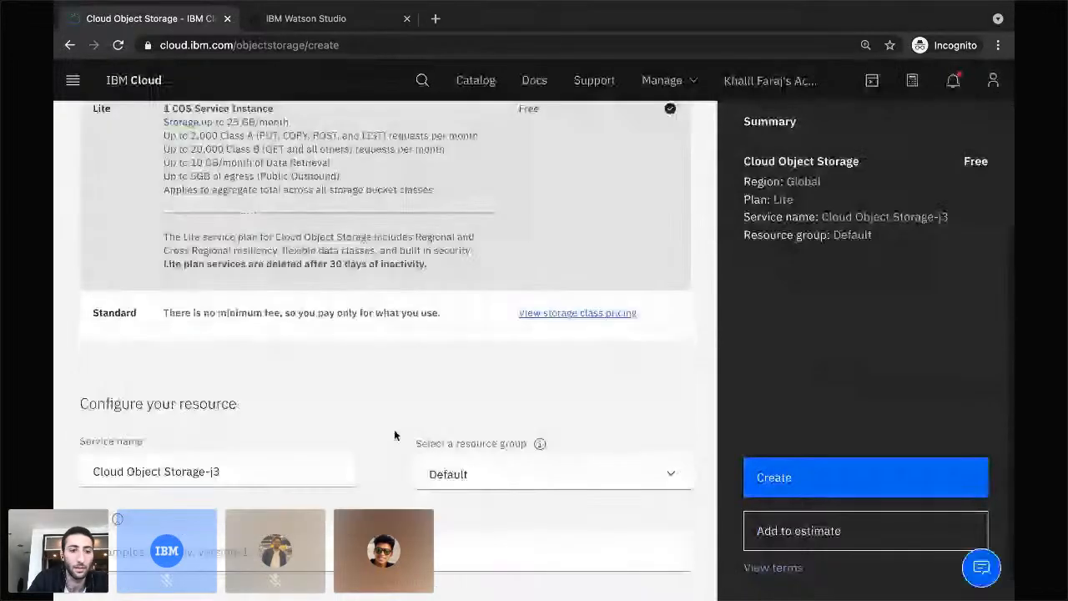
scroll(394, 434, down, 1)
drag(224, 429, 65, 434)
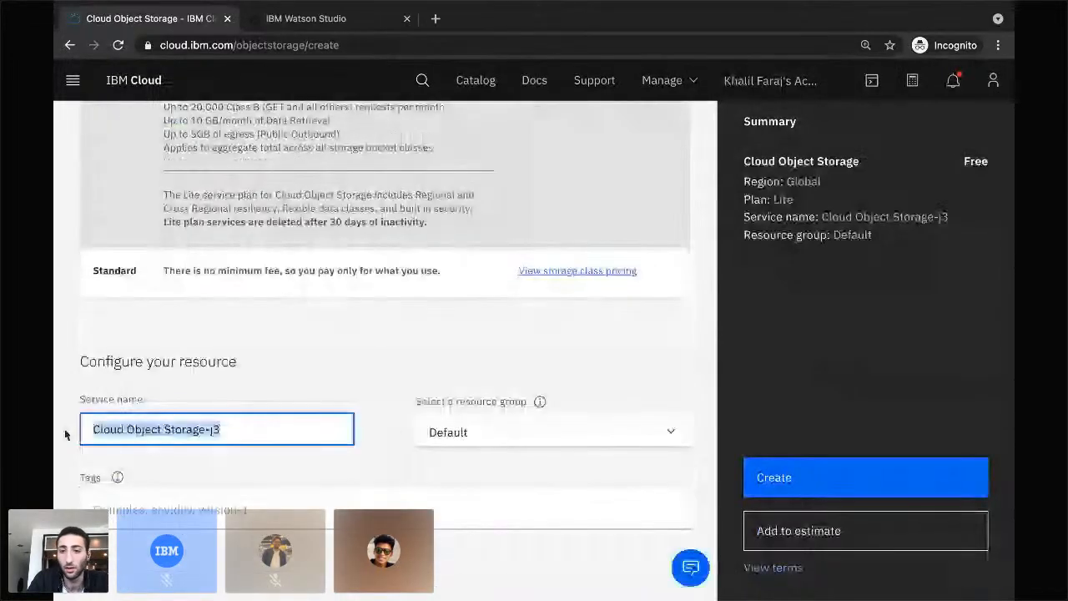
click(783, 474)
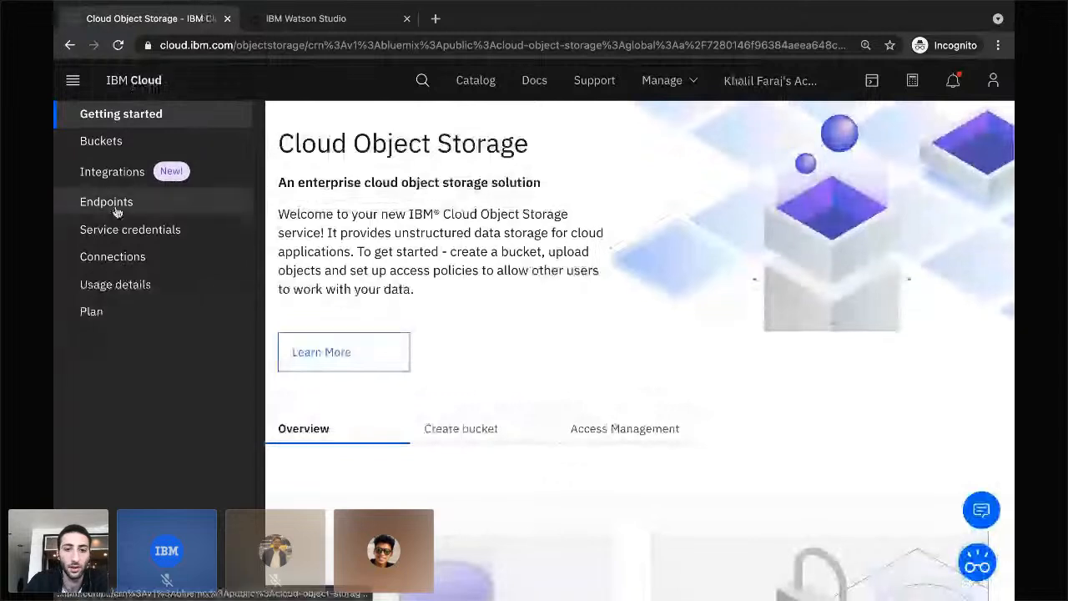
- Return to the IBM Cloud dashboard and check the services and storage in the resource summary
scroll(117, 212, down, 3)
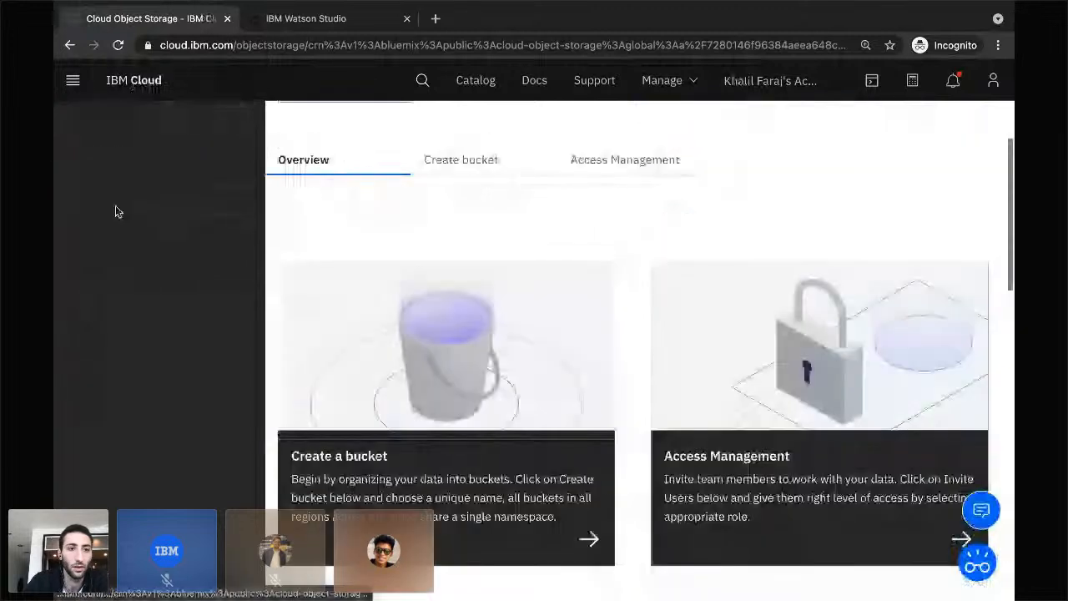
click(117, 211)
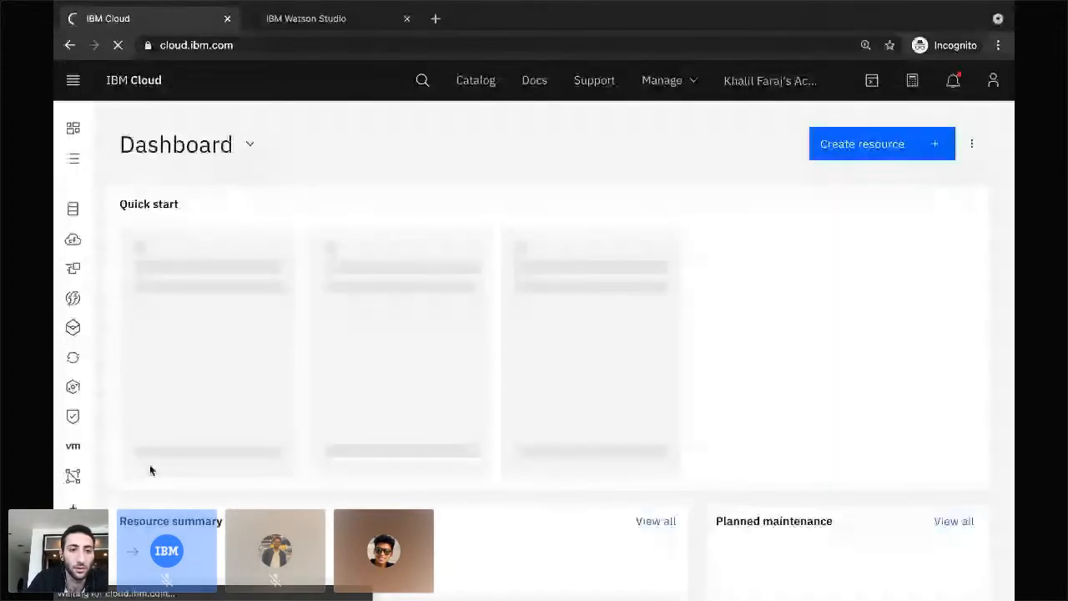
scroll(149, 464, down, 5)
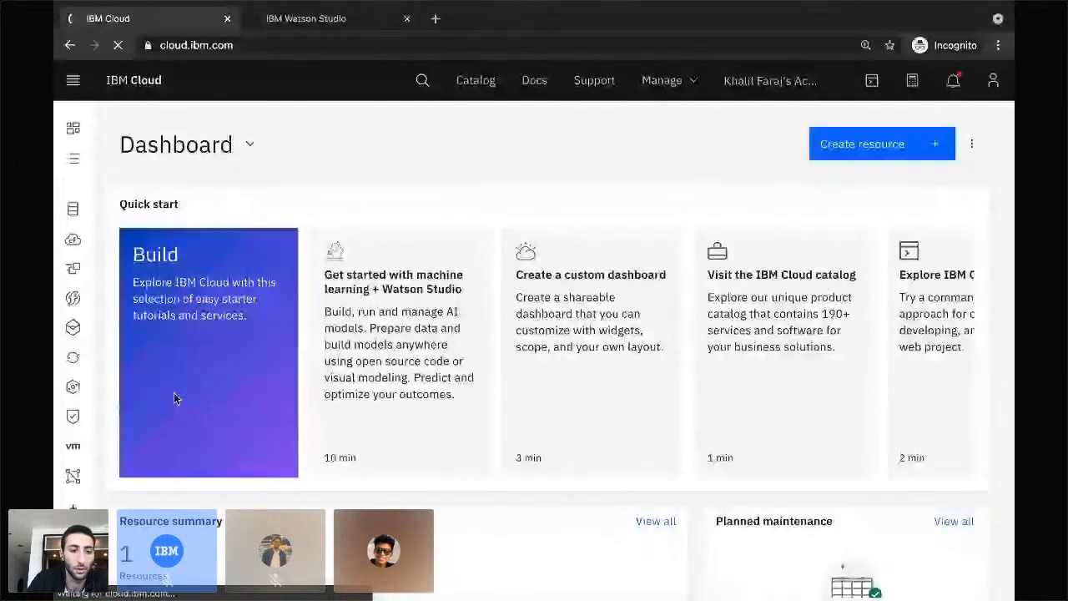
scroll(151, 474, down, 2)
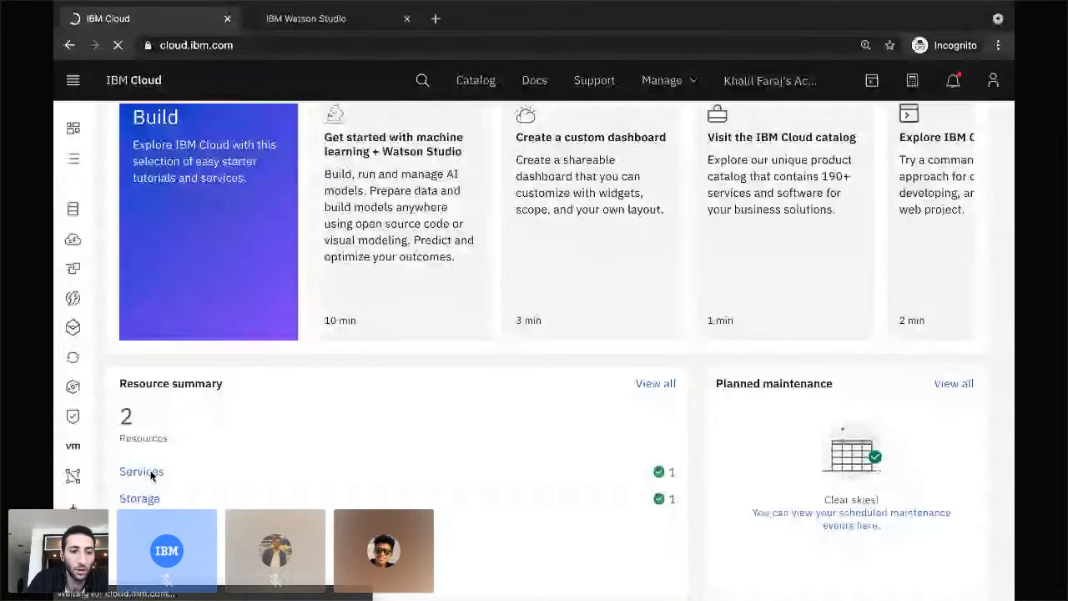
scroll(151, 474, down, 1)
scroll(151, 450, down, 1)
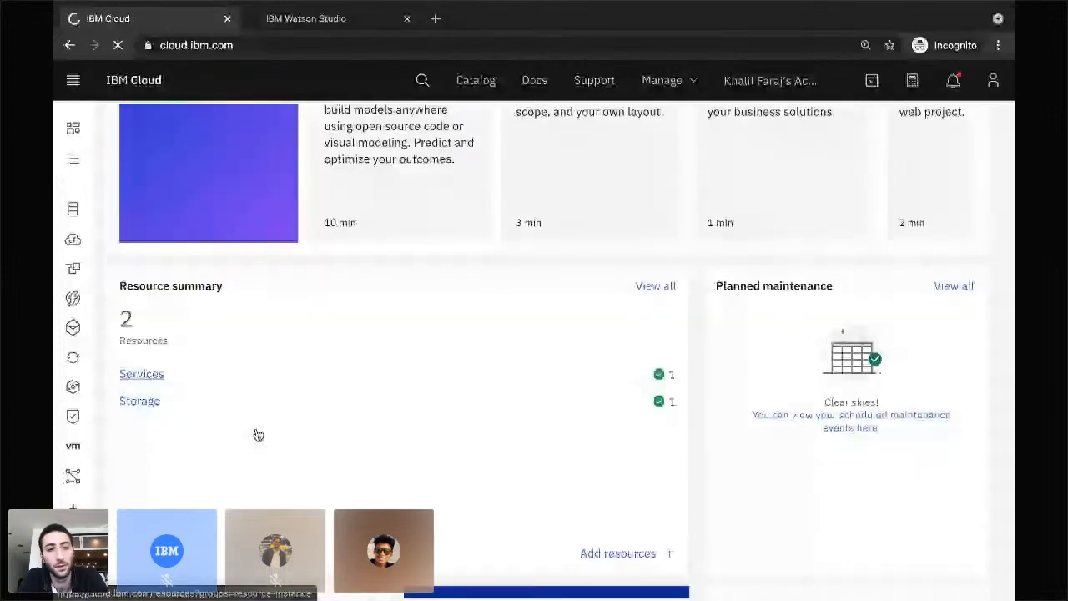
- Open the Watson Studio-35 instance from the Services group of the resource list
click(154, 377)
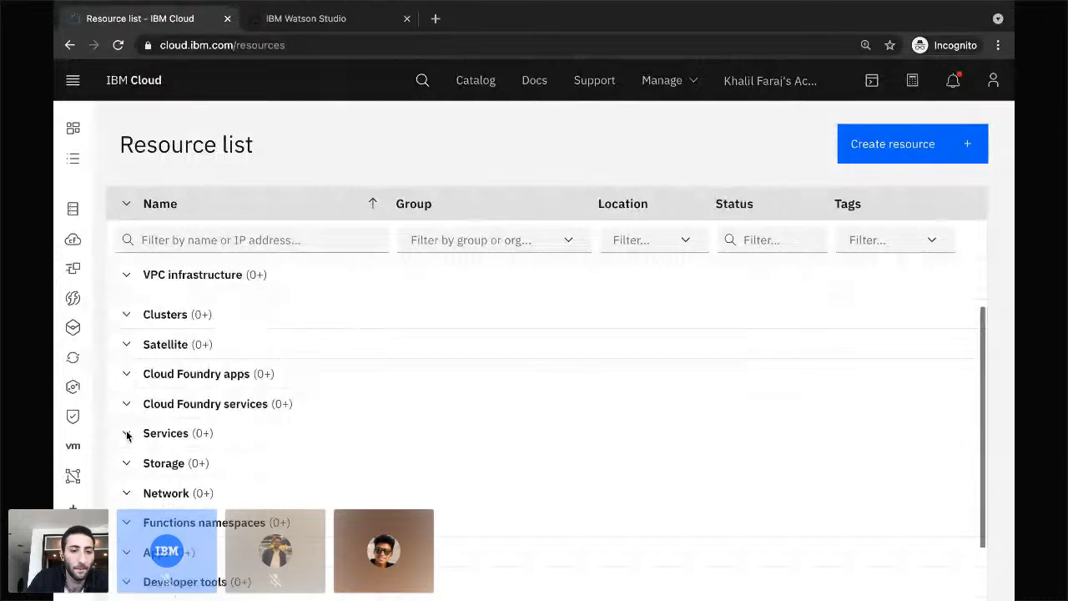
click(128, 412)
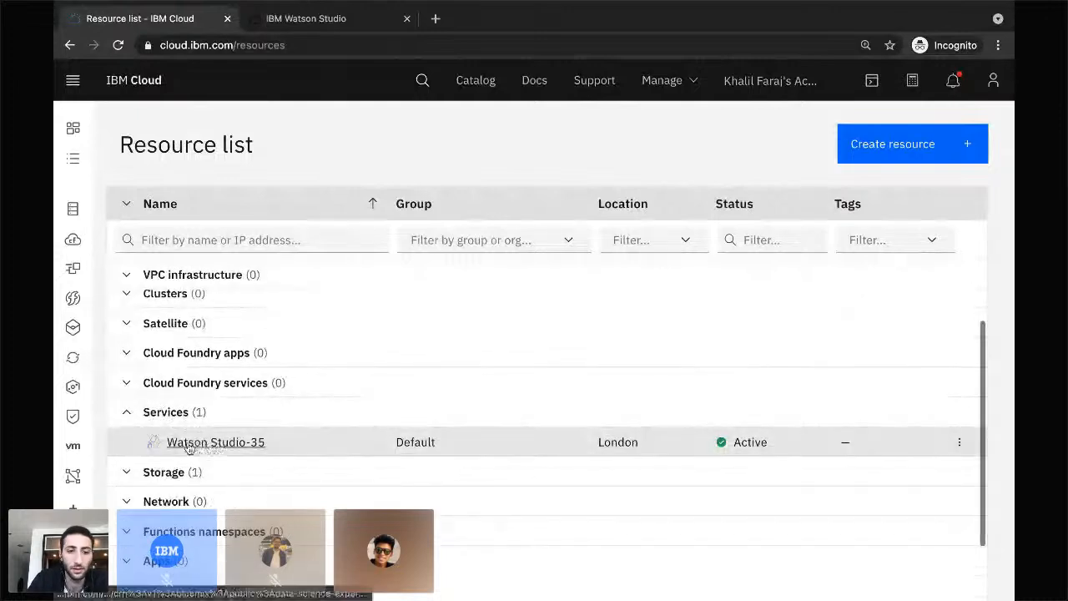
click(212, 443)
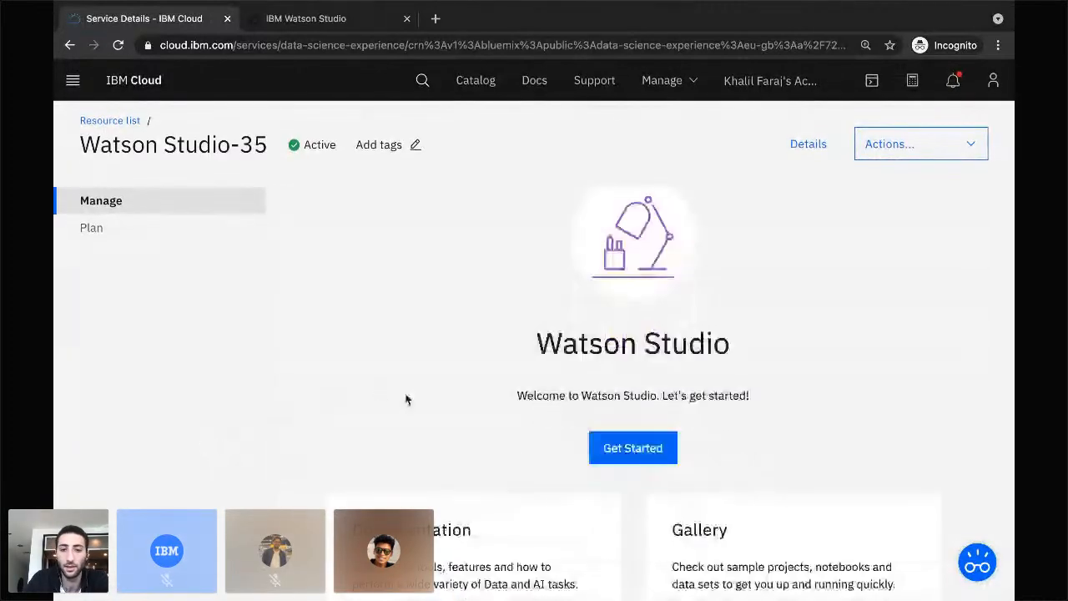
- Look over the instance's manage page and switch to the already open IBM Watson Studio home page
scroll(627, 485, down, 2)
scroll(408, 417, up, 2)
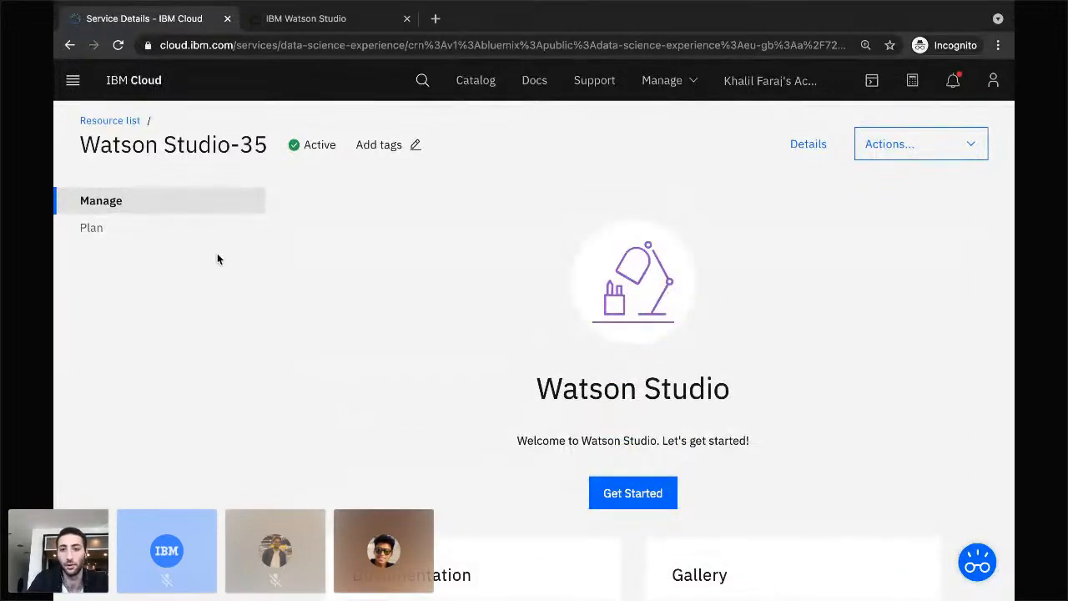
click(294, 24)
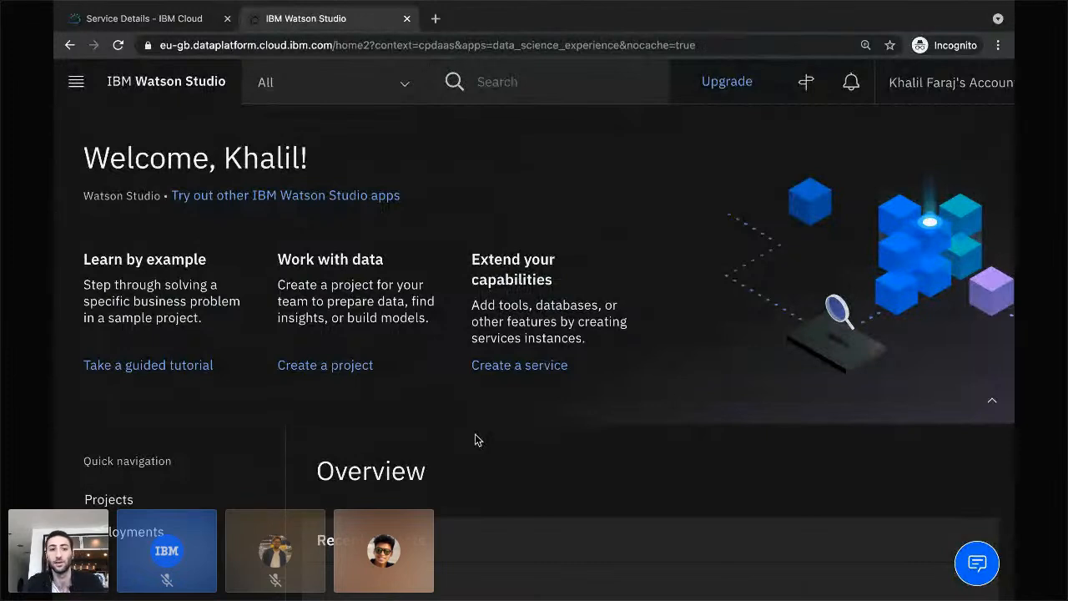
scroll(447, 447, down, 2)
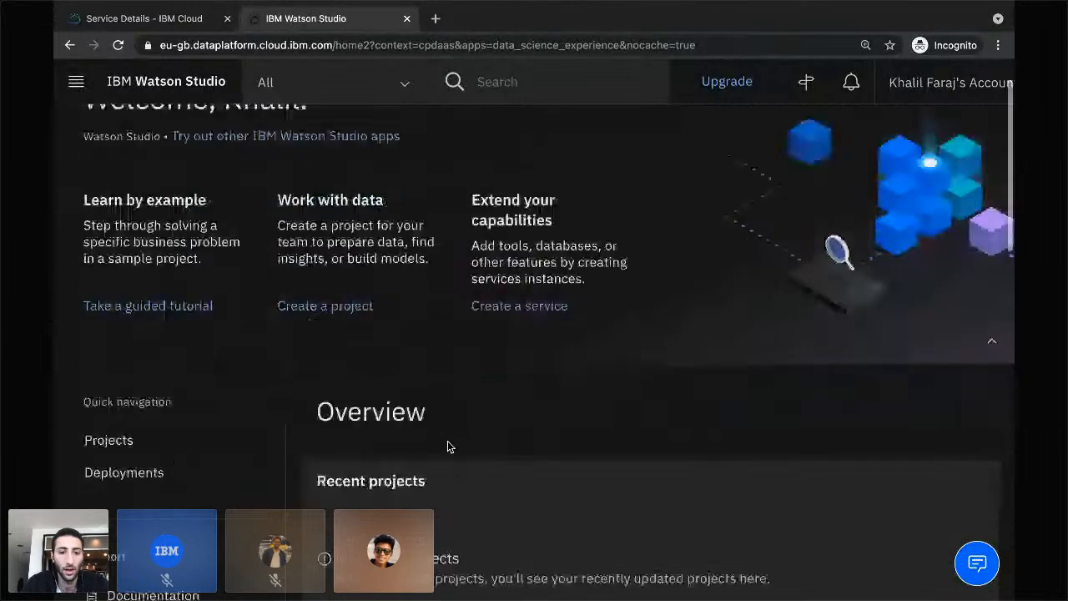
- Start a new project from the Recent projects section of the home page and choose to create an empty project
scroll(447, 447, down, 3)
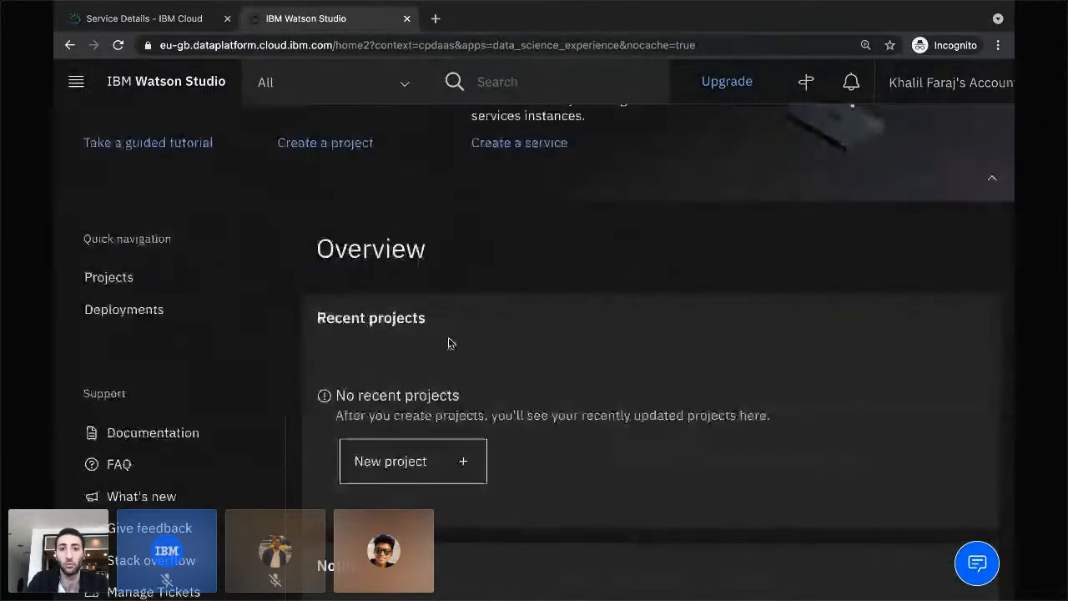
scroll(448, 342, down, 1)
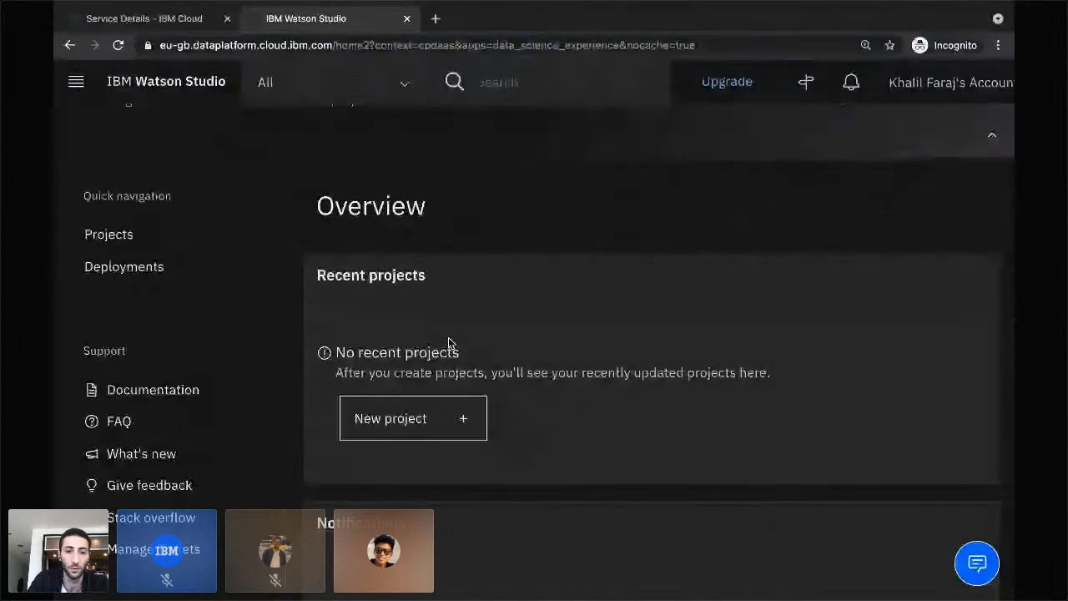
scroll(448, 342, down, 2)
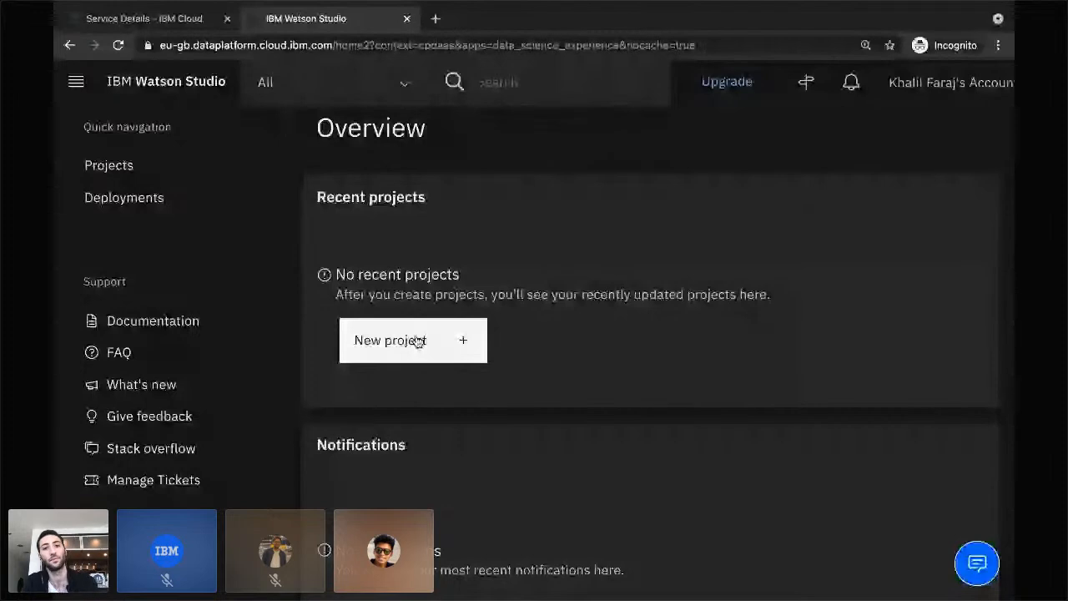
click(416, 341)
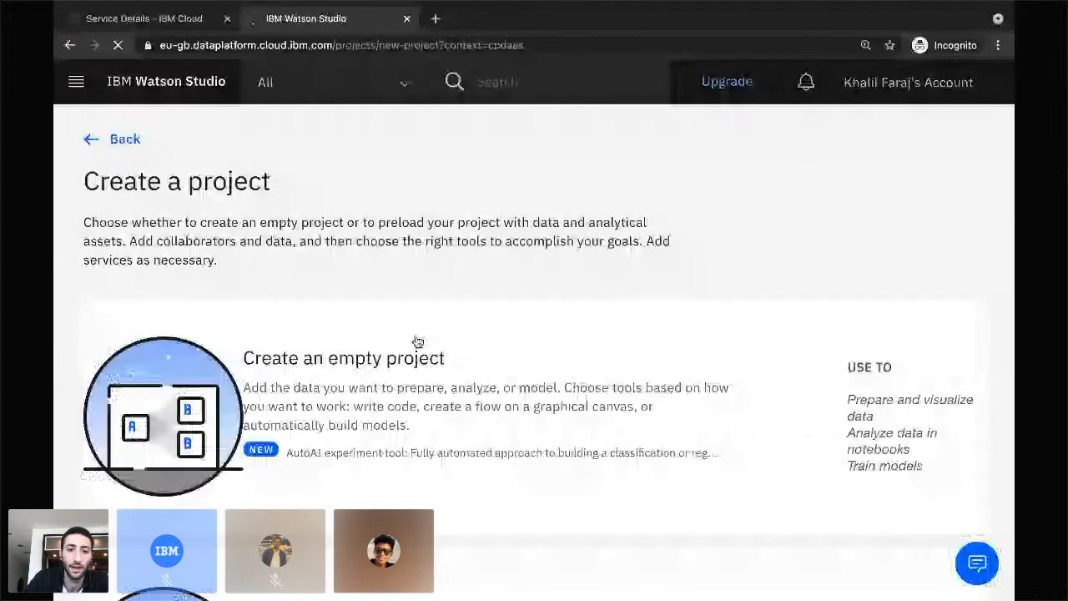
scroll(306, 343, down, 1)
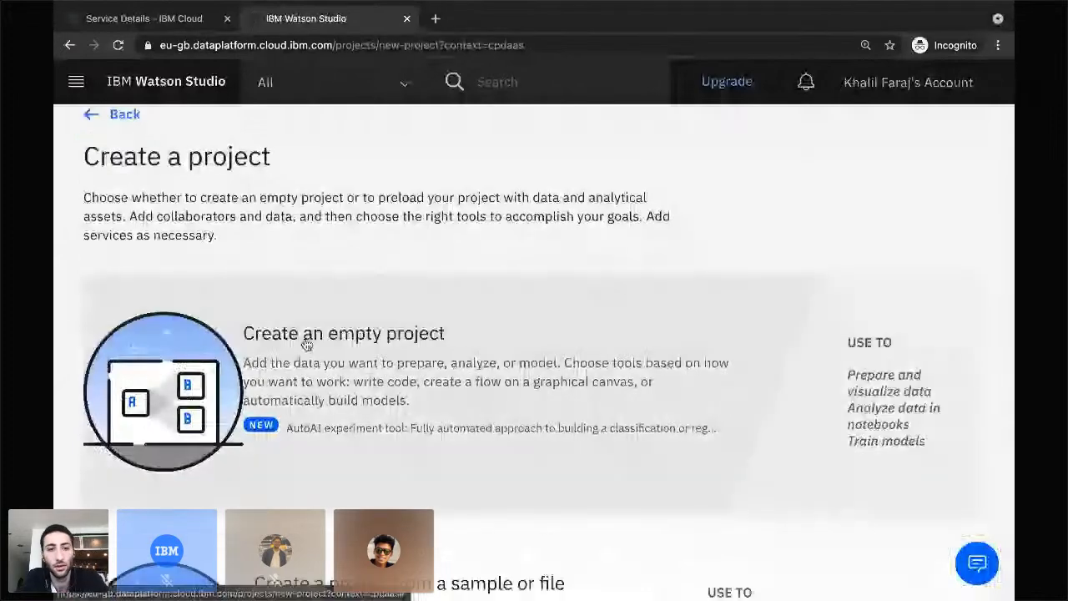
click(306, 344)
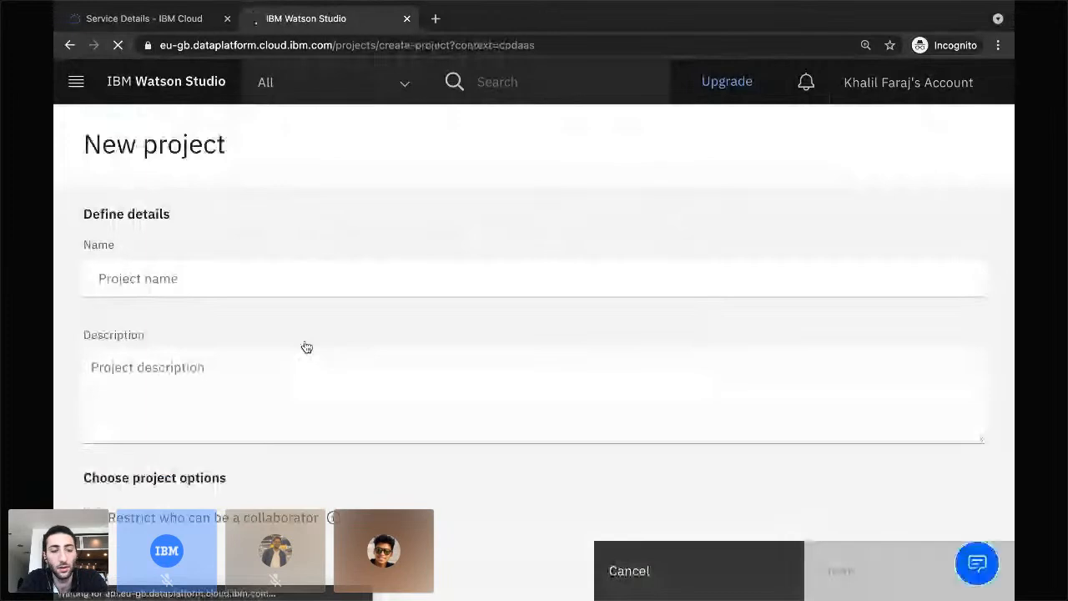
- Name the new project "Loan Use Case - SPSS"
click(237, 275)
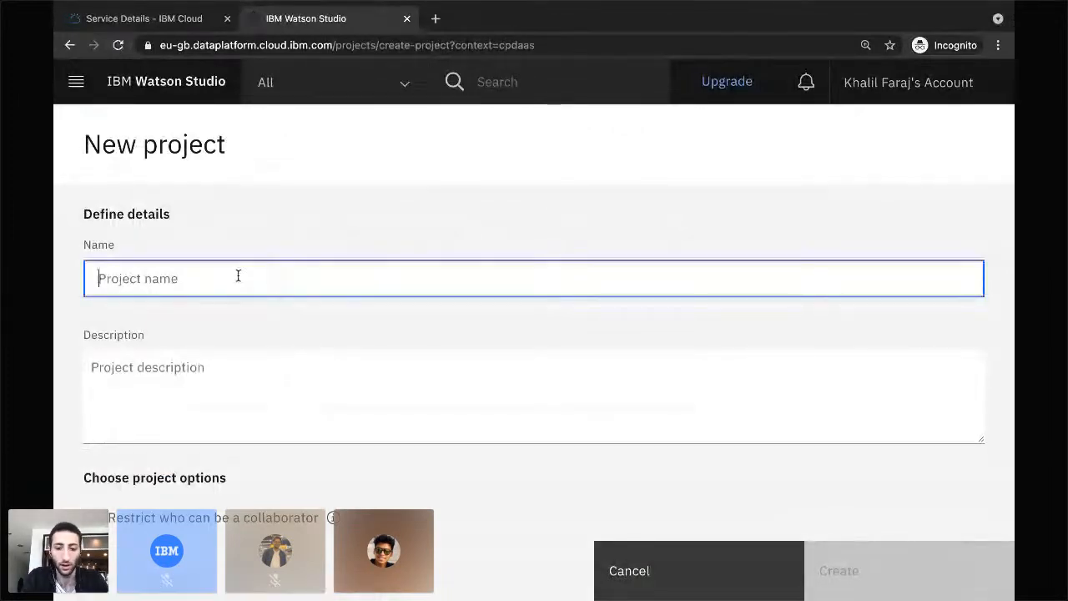
text(LOan)
key(BackSpace)
key(BackSpace)
key(BackSpace)
text(o)
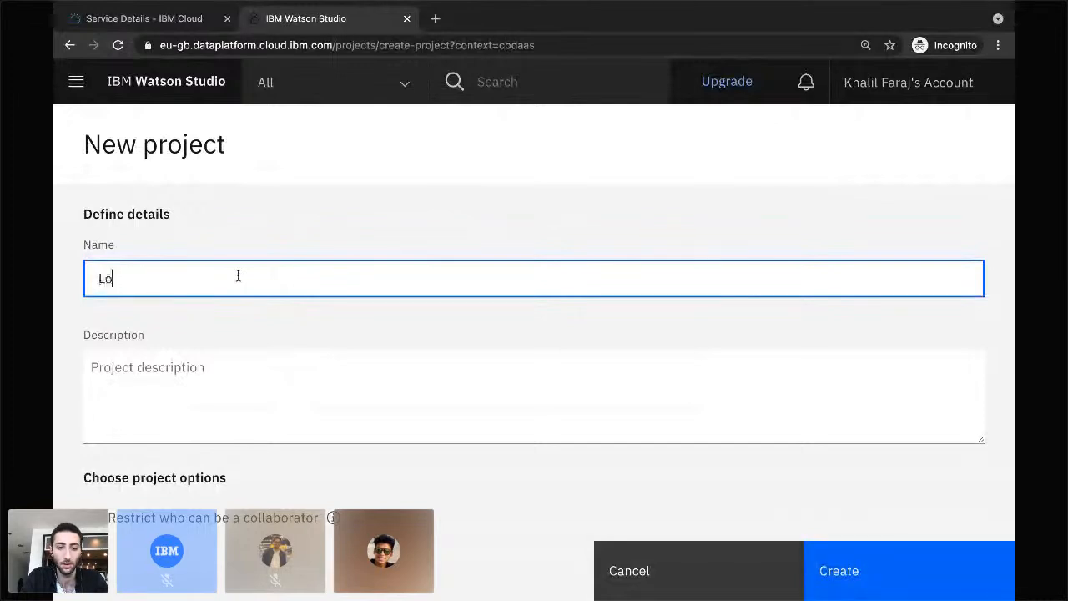
text(an Use Ca)
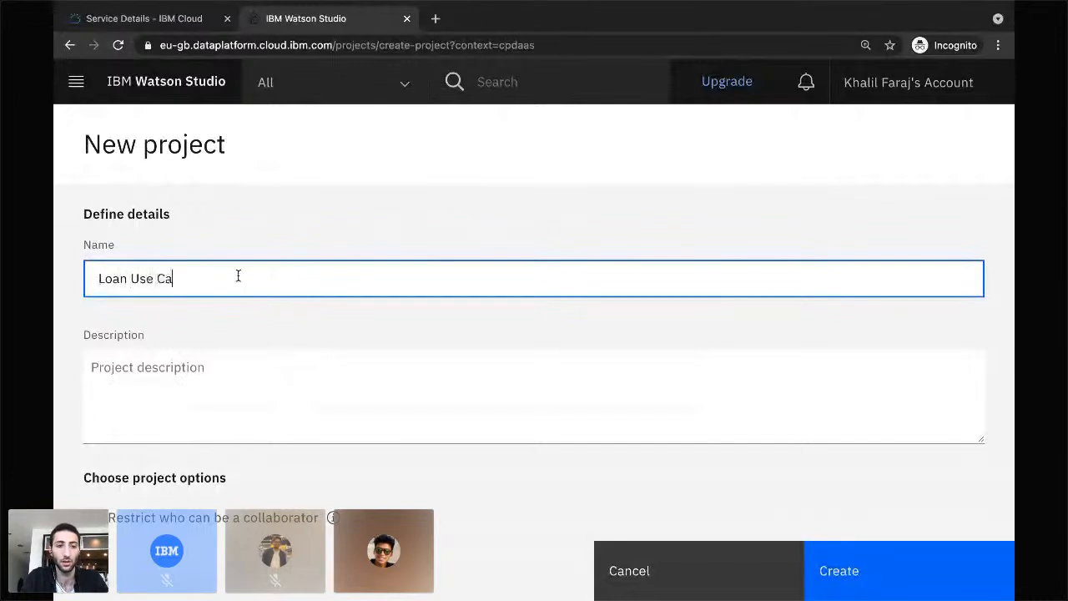
text(ww)
key(BackSpace)
key(BackSpace)
text(s)
key(BackSpace)
text(e )
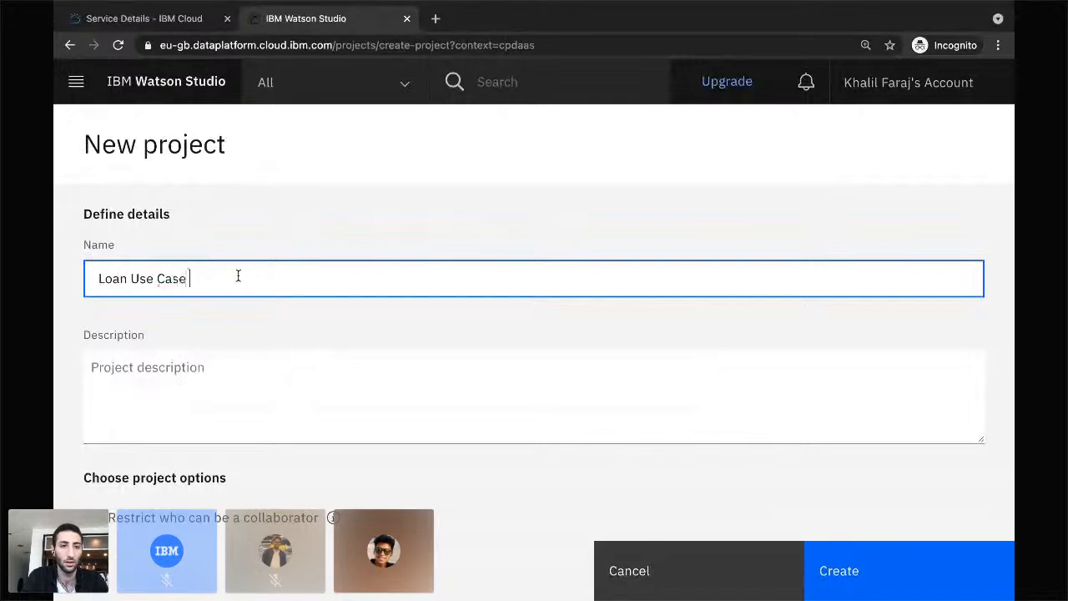
text(- SPSS)
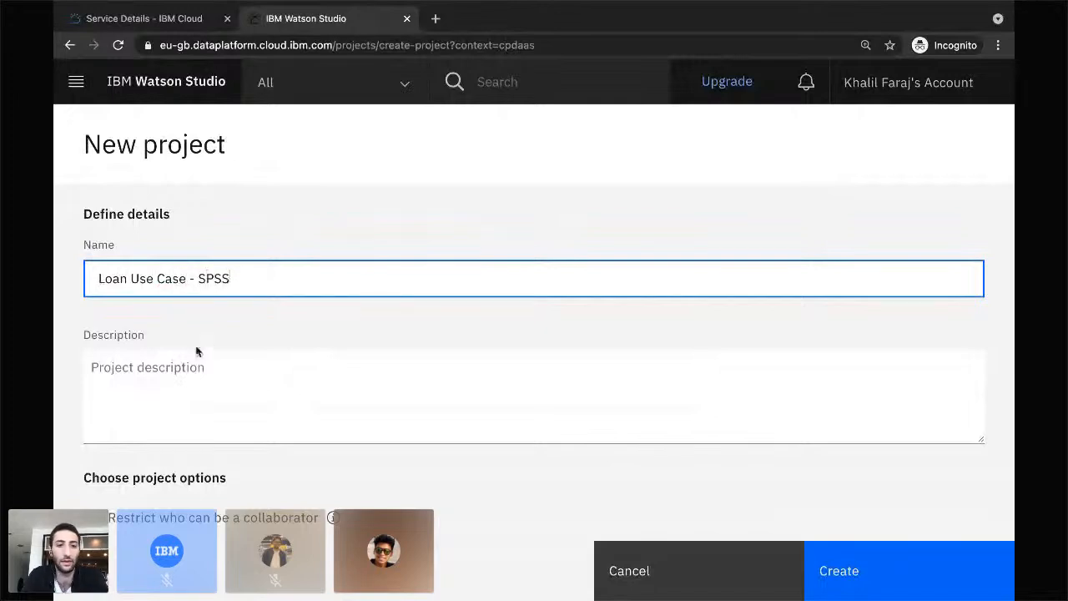
- Review the project options and the Cloud Object Storage-j3 storage, and create the project with collaborators left unrestricted
scroll(196, 350, down, 2)
scroll(180, 330, down, 2)
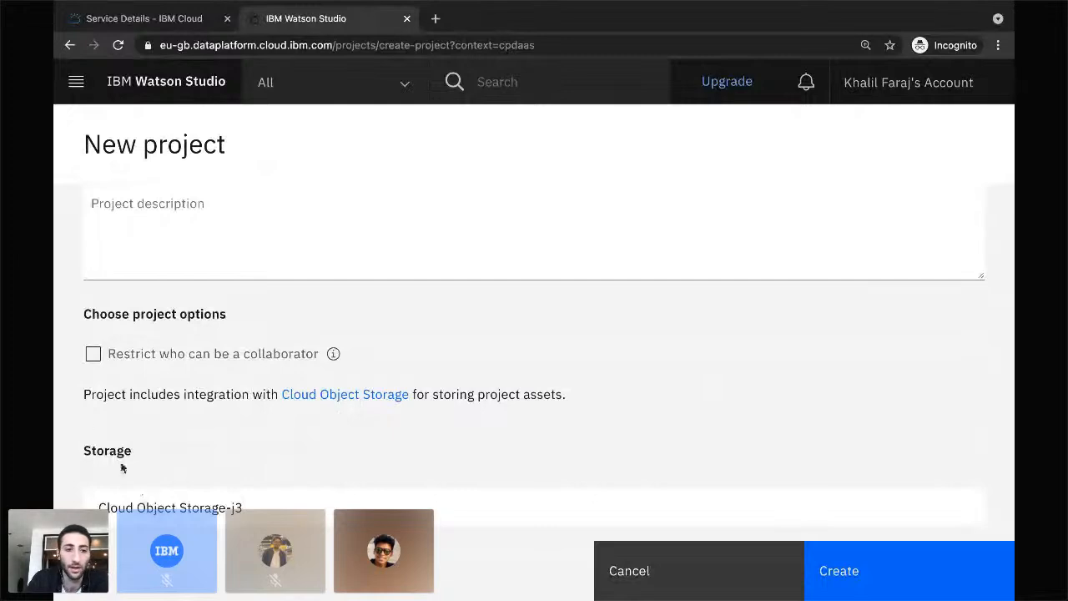
scroll(129, 387, up, 2)
scroll(128, 387, down, 2)
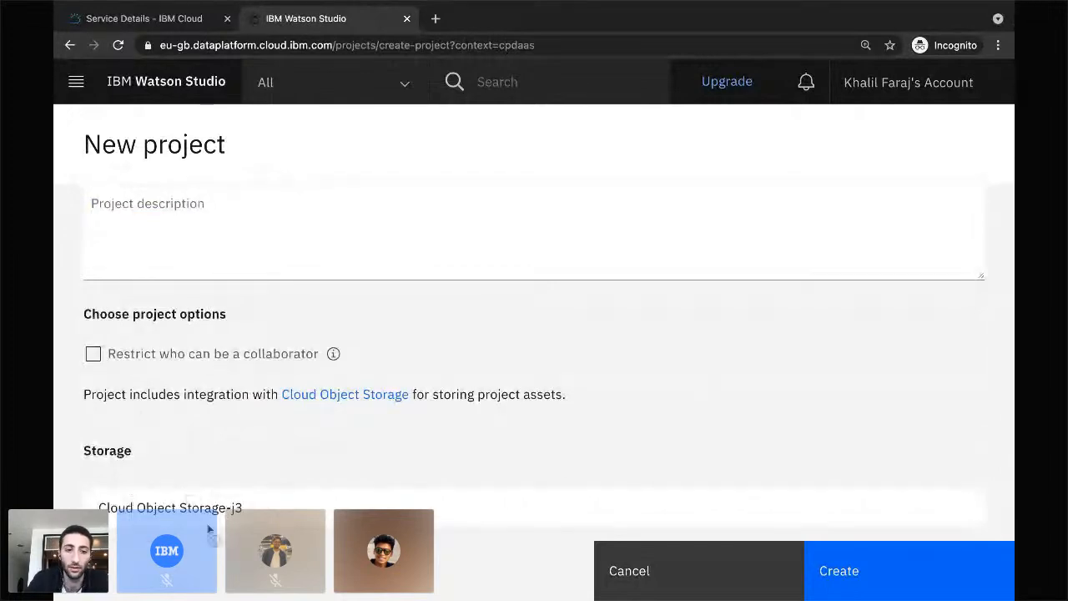
scroll(199, 492, up, 1)
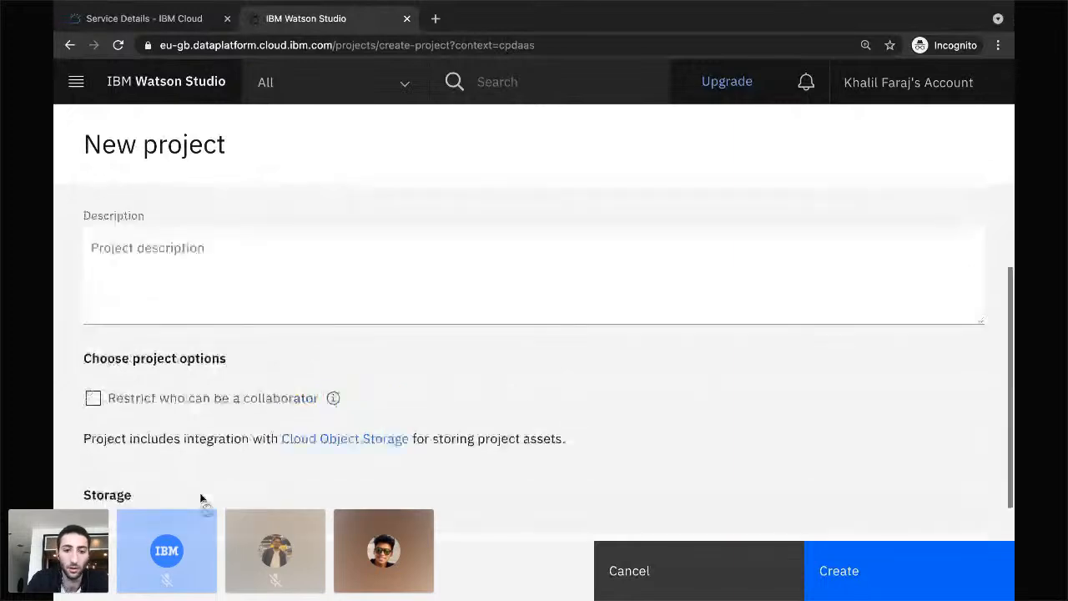
scroll(201, 498, up, 1)
scroll(201, 499, down, 2)
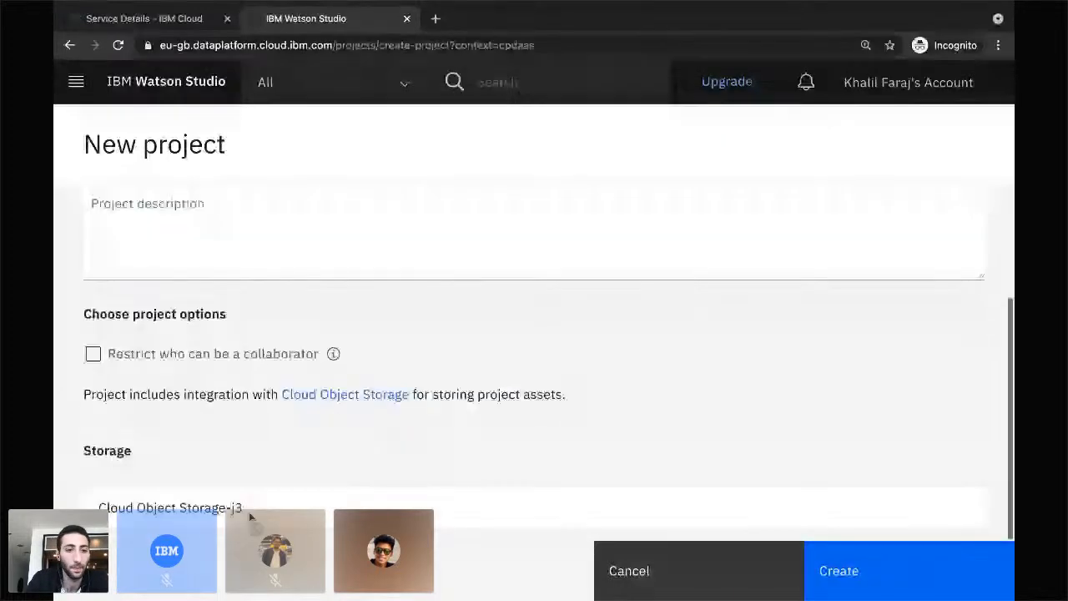
scroll(249, 511, up, 3)
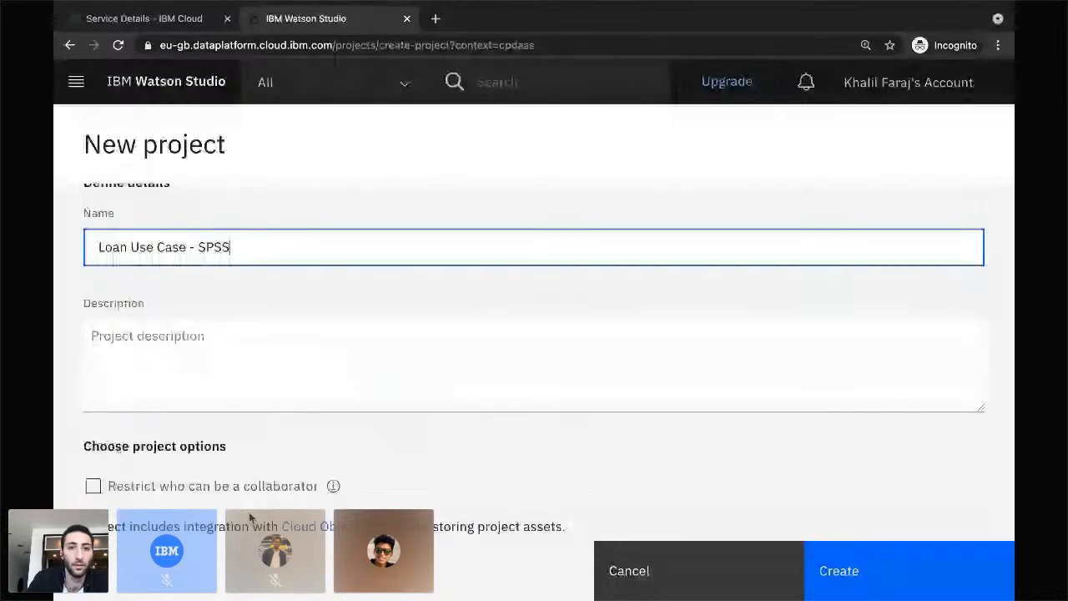
scroll(155, 450, down, 1)
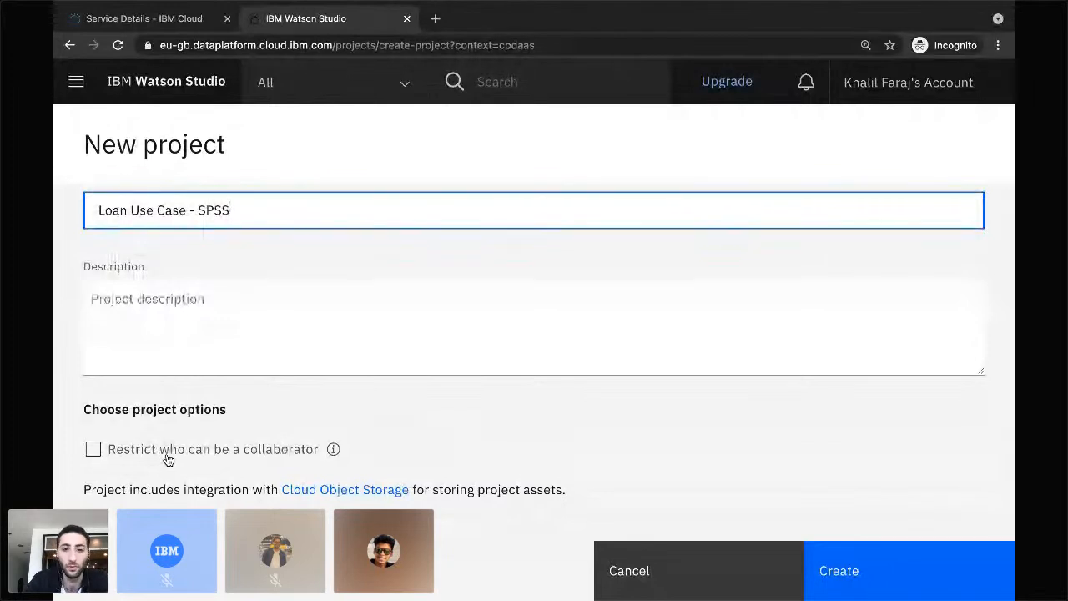
scroll(609, 577, down, 2)
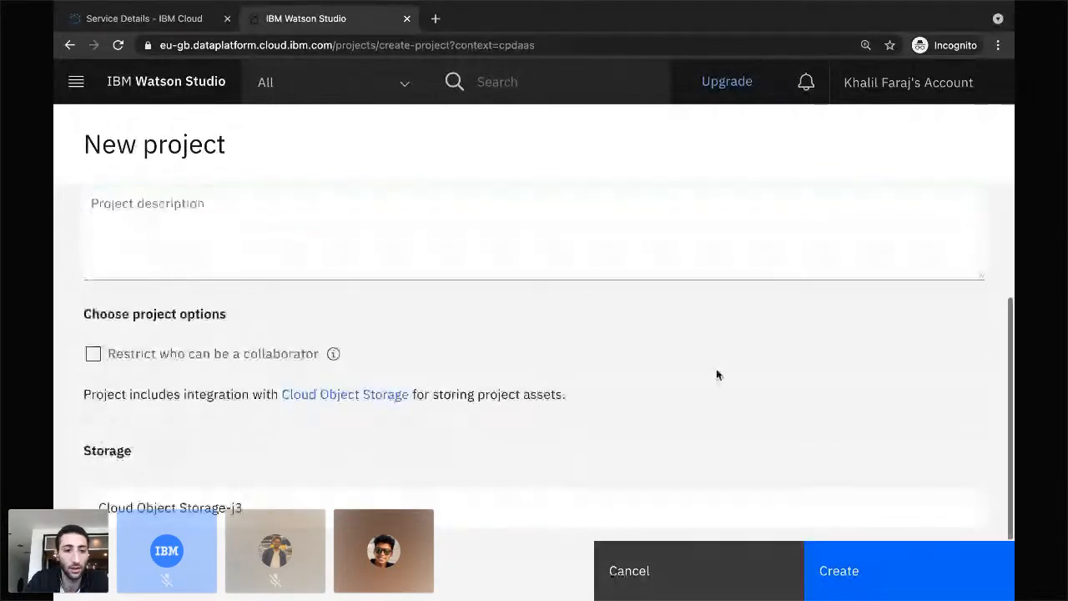
scroll(716, 374, up, 3)
scroll(716, 374, down, 3)
mouse_move(880, 590)
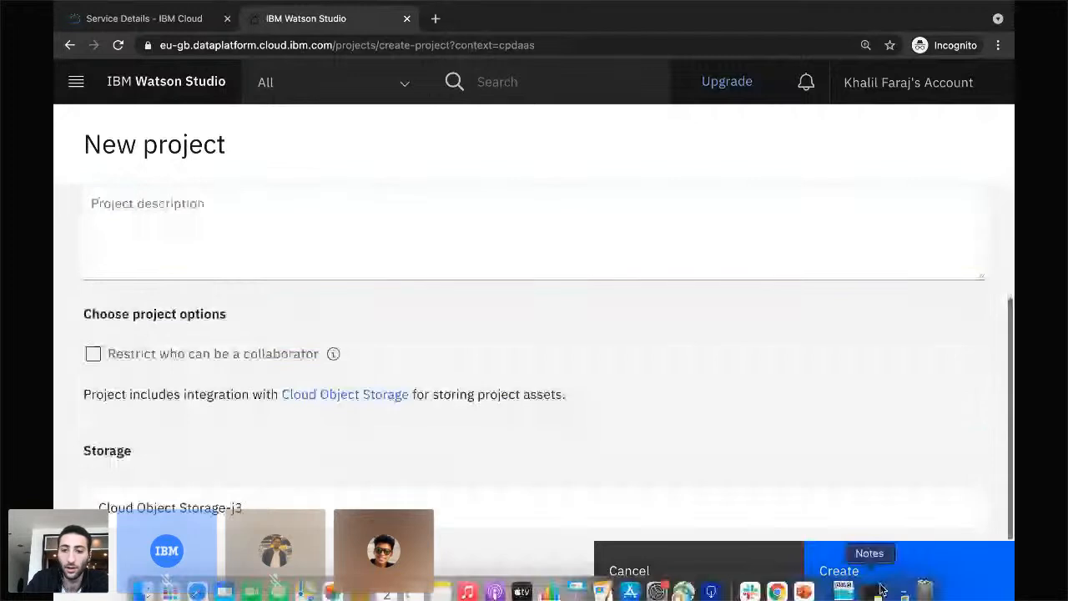
click(865, 570)
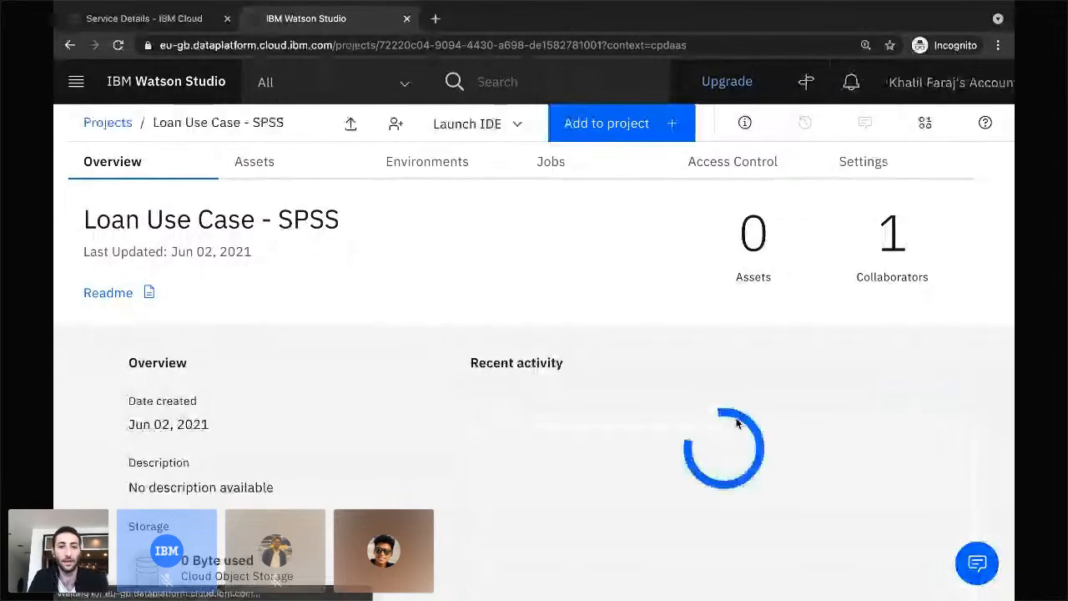
- Dismiss the introductory tour messages and open the project's assets
scroll(309, 394, down, 1)
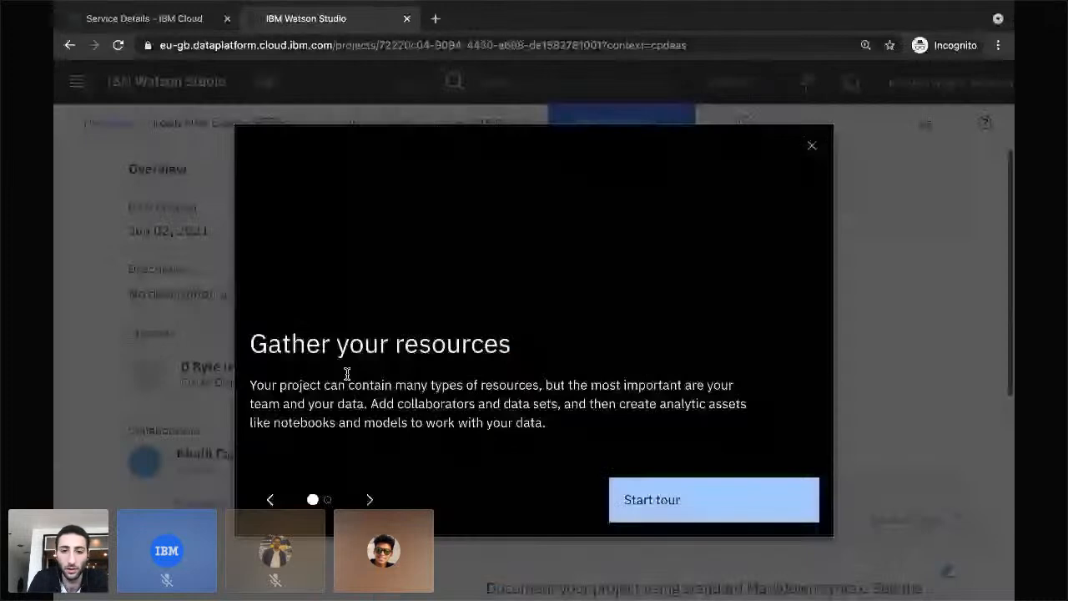
click(810, 149)
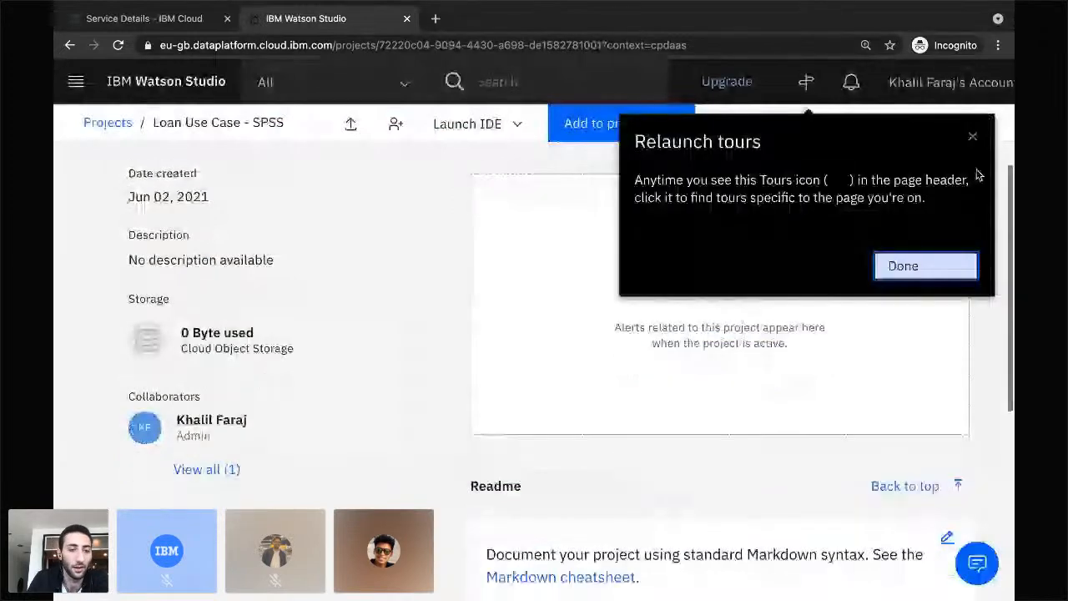
click(972, 139)
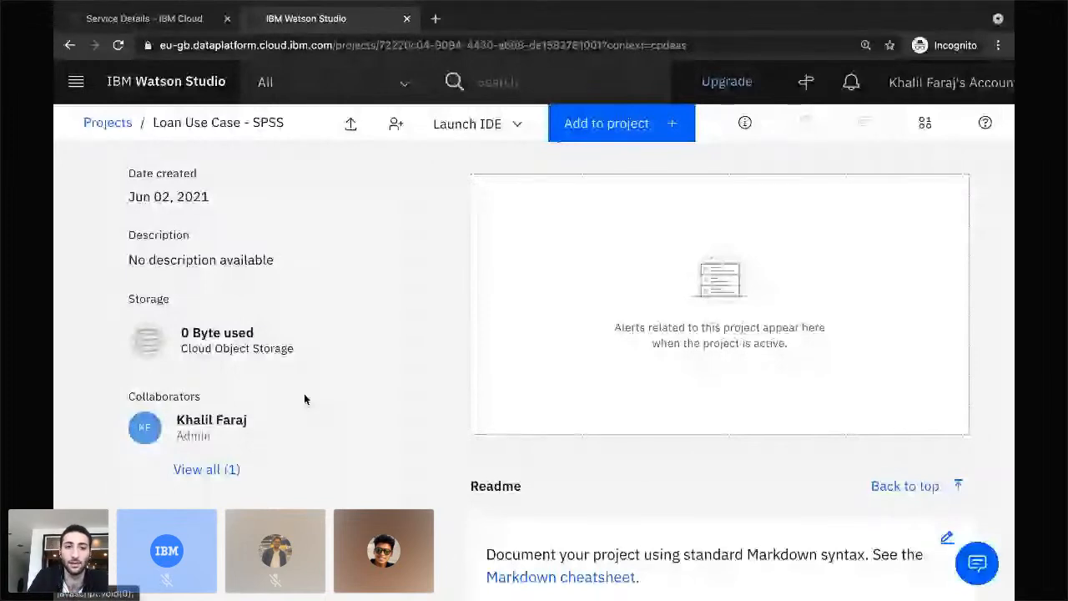
scroll(304, 399, up, 3)
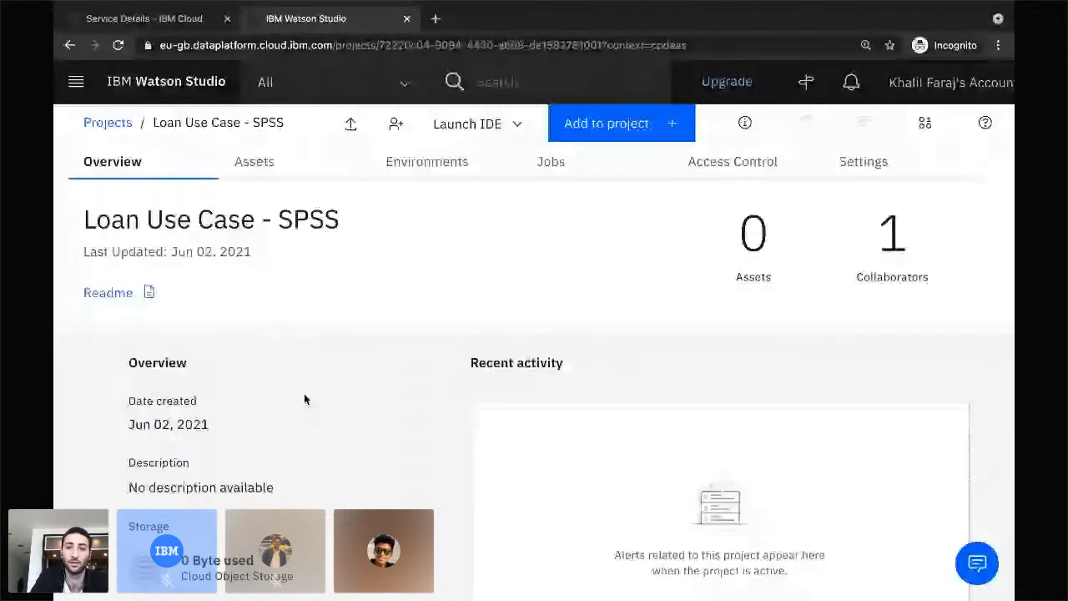
click(255, 164)
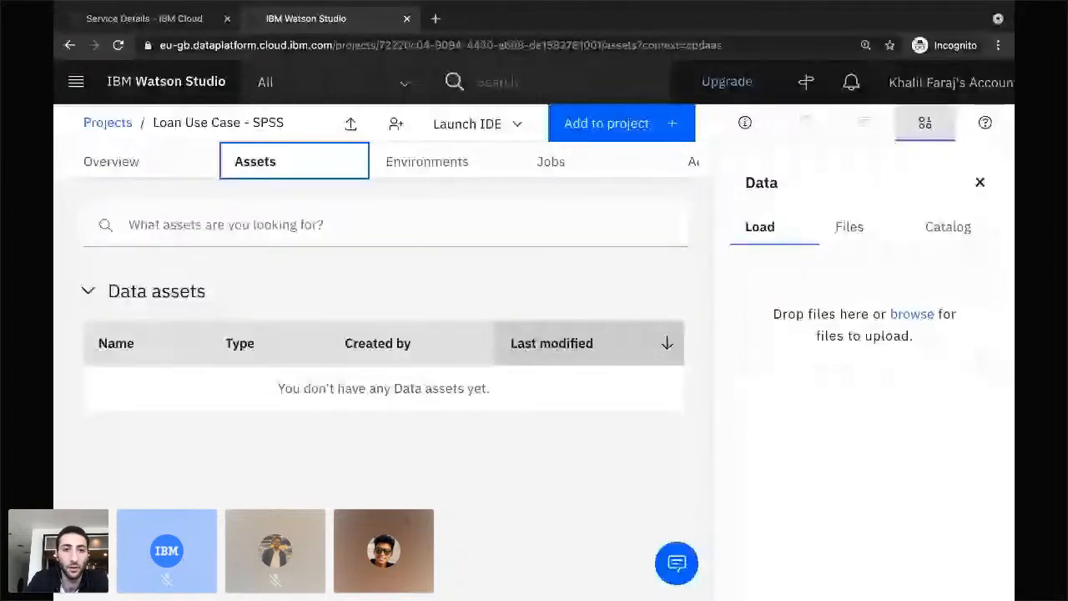
- Switch to the IBMDeveloperMEA GitHub repository in the other browser window and look over its files, including credit_risk_data.csv, and its README
key(ctrl+Right)
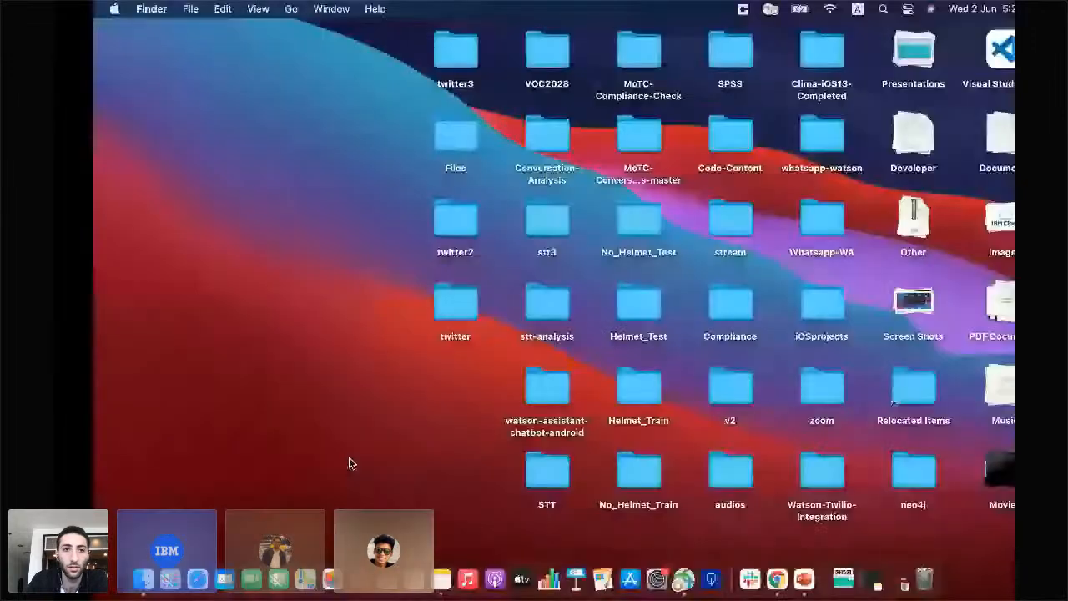
key(ctrl+Left)
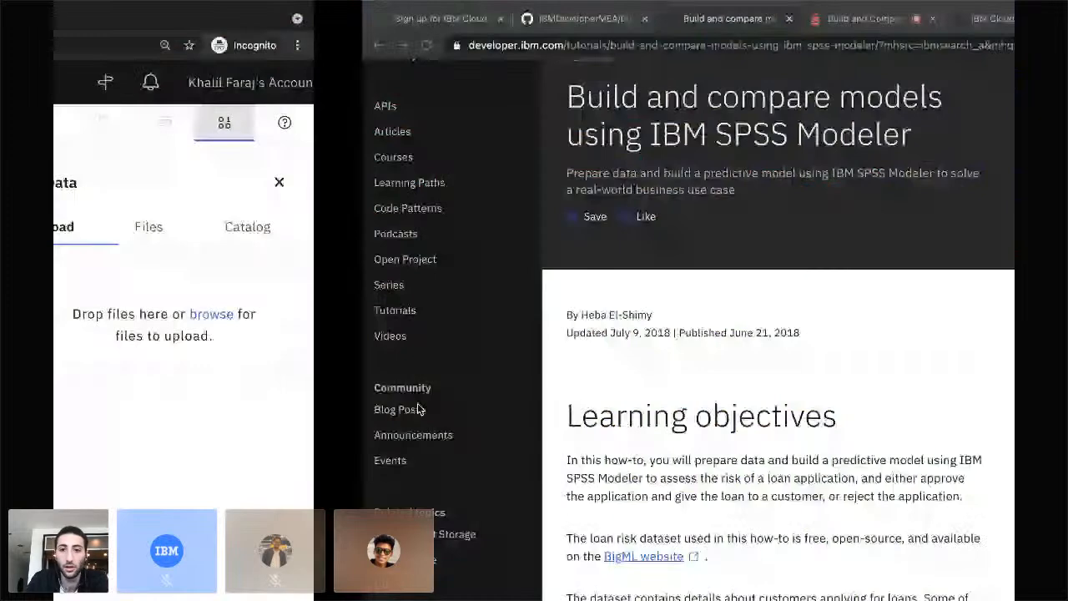
click(276, 18)
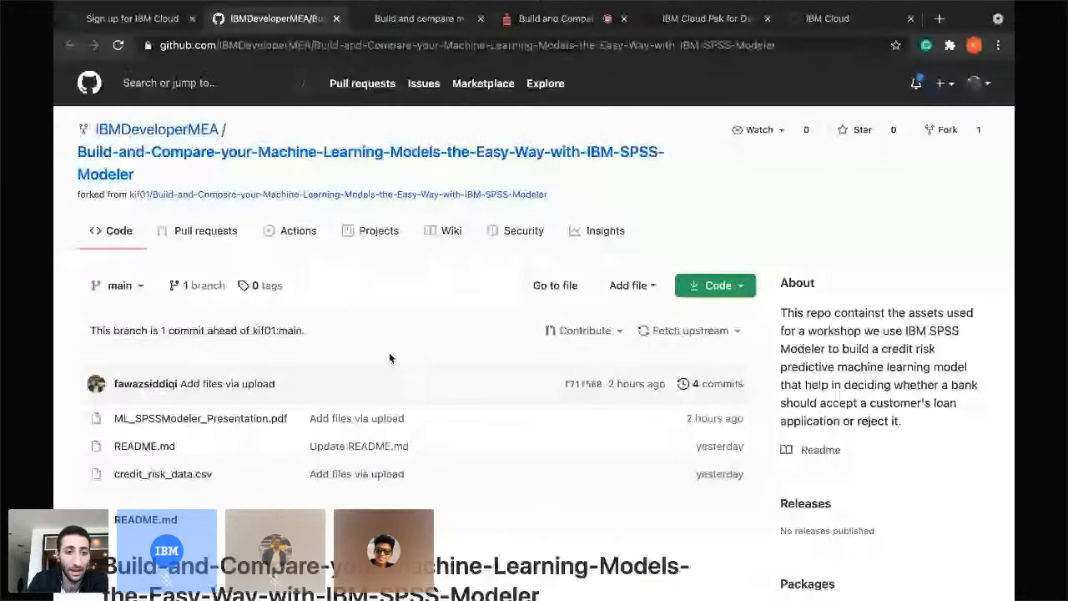
scroll(250, 334, down, 2)
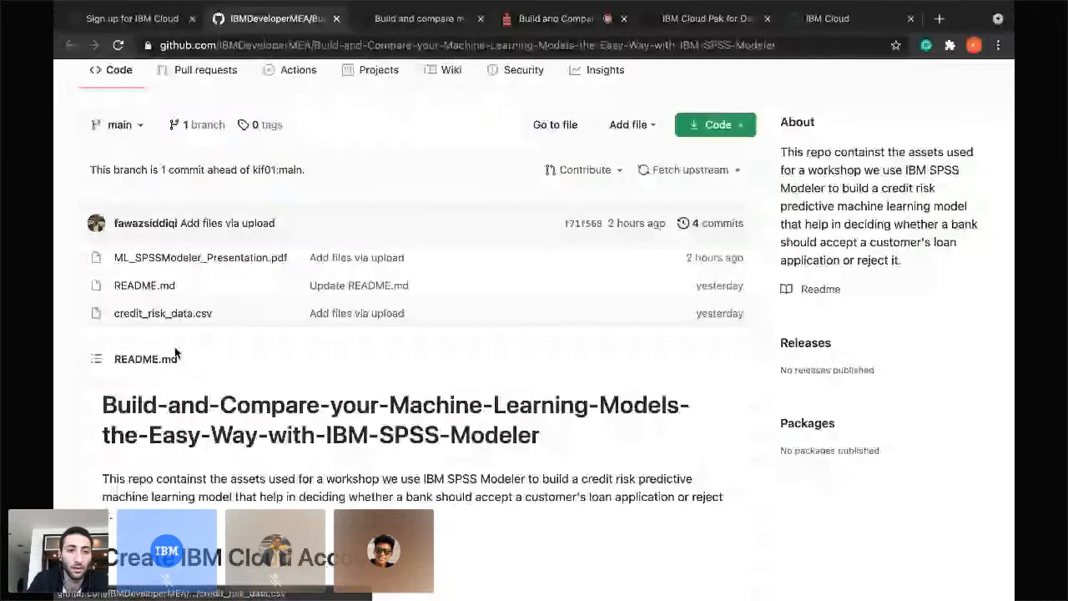
scroll(184, 321, down, 1)
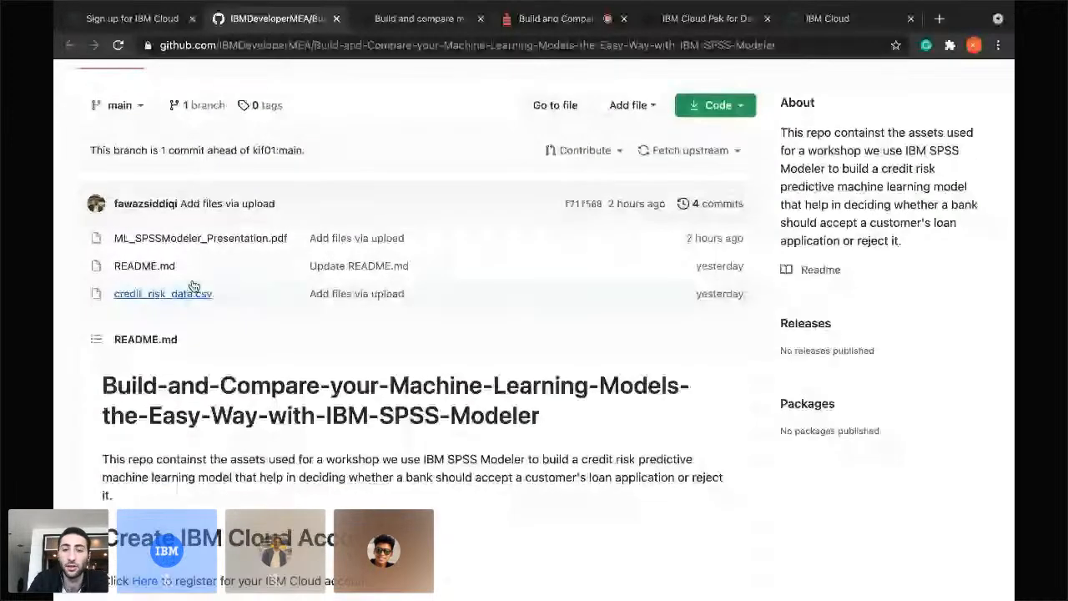
scroll(184, 300, down, 1)
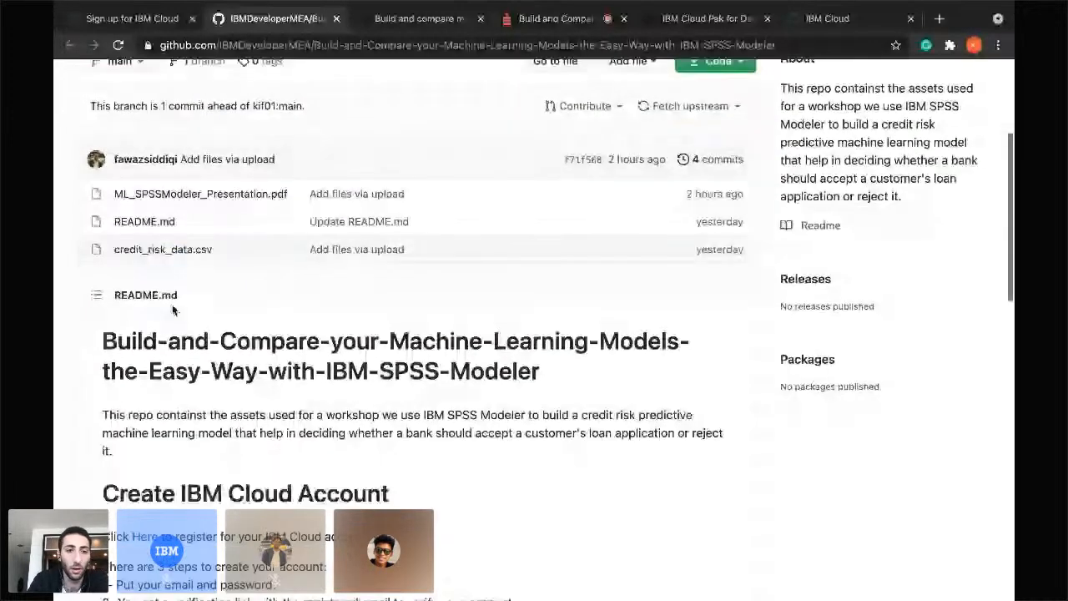
scroll(632, 477, up, 1)
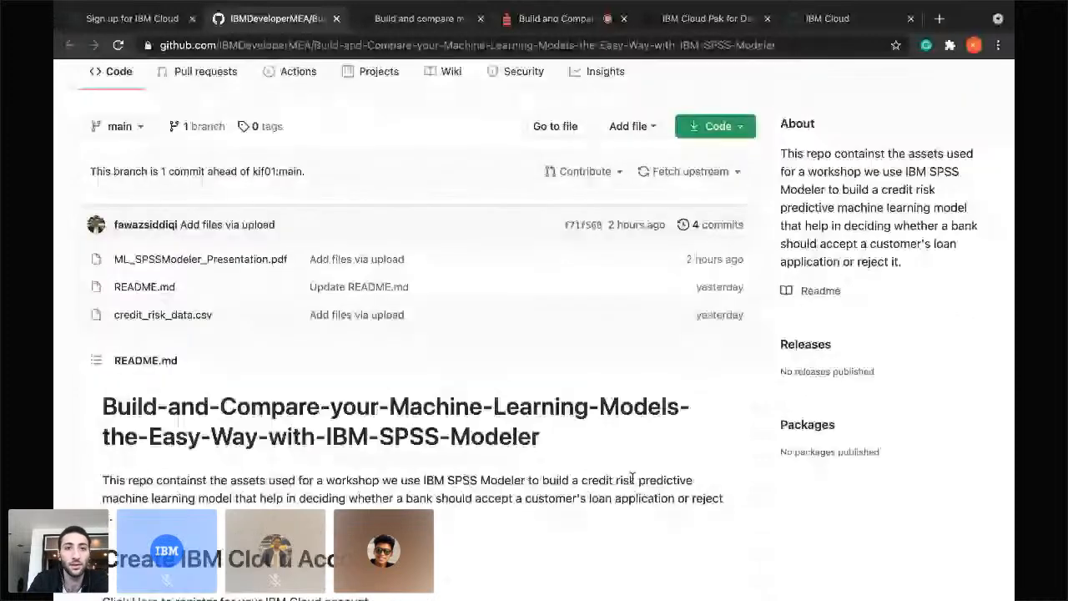
scroll(329, 374, up, 3)
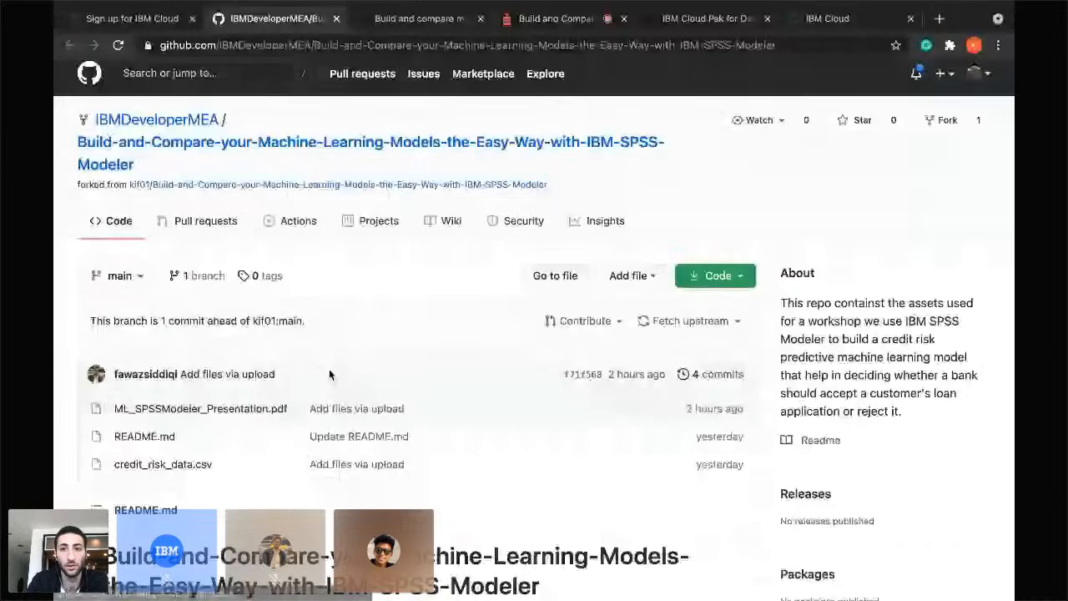
- Switch back to the Watson Studio window, upload credit_risk_data.csv from the Downloads folder to the project, and close the data pane
key(ctrl+Right)
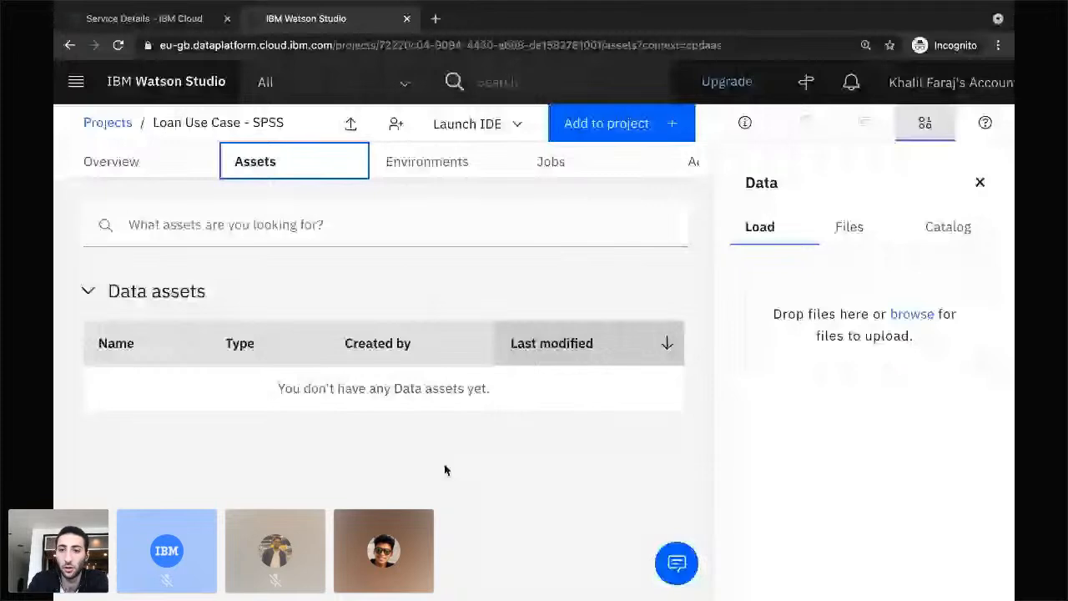
click(912, 315)
click(402, 251)
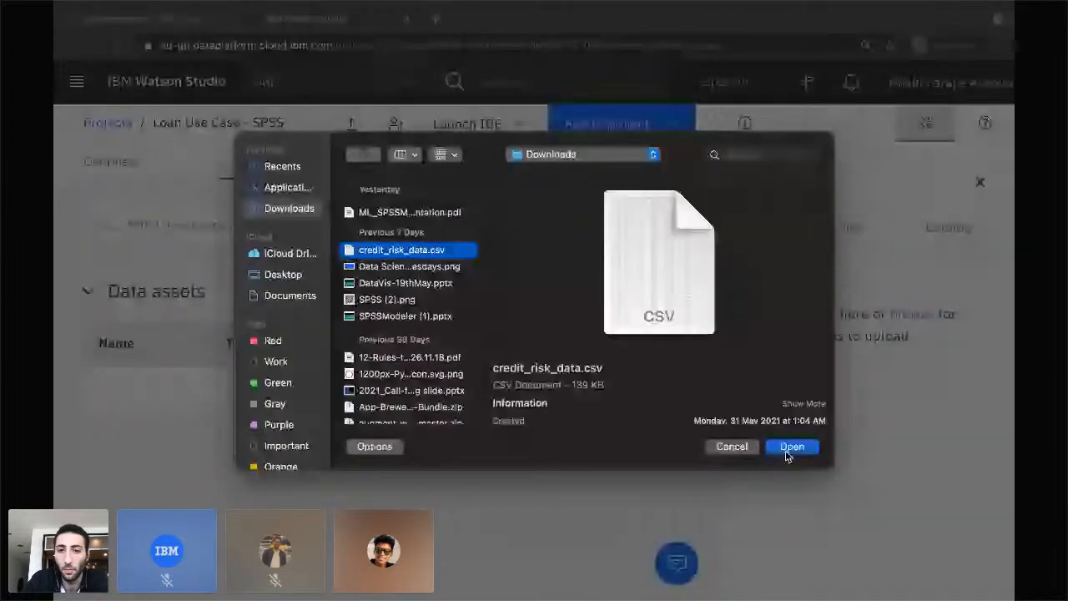
click(790, 447)
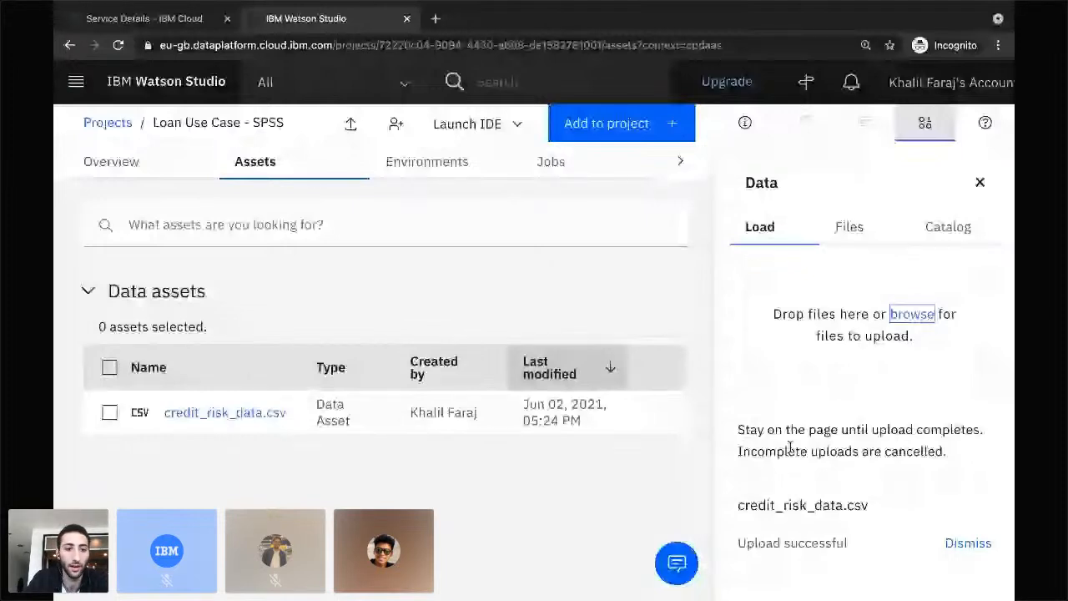
click(979, 182)
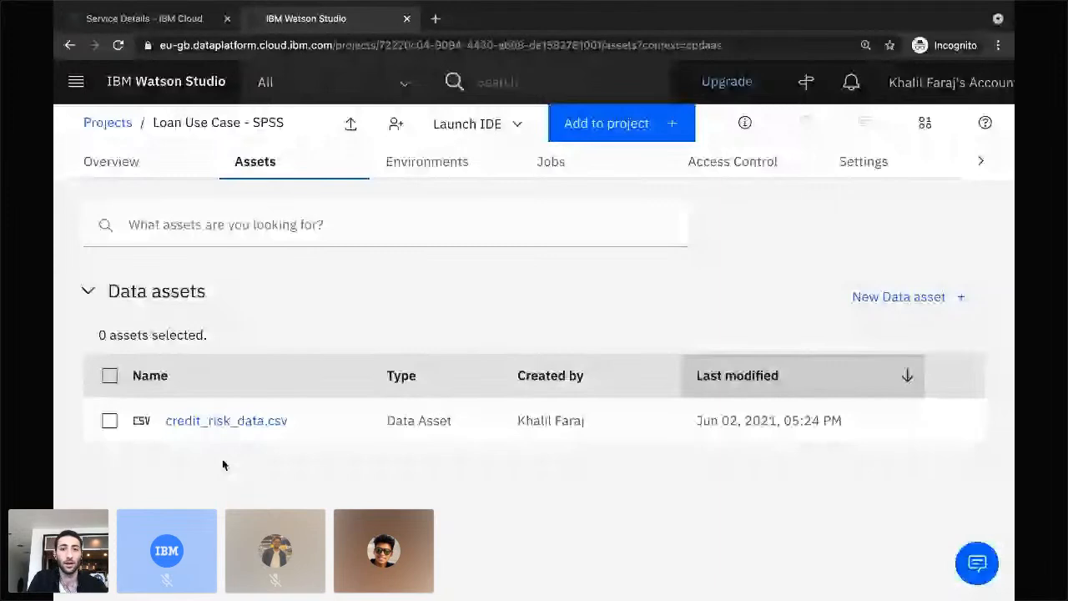
- Add a new modeler flow named "SPSS Modeler- Loan" to the project
click(618, 125)
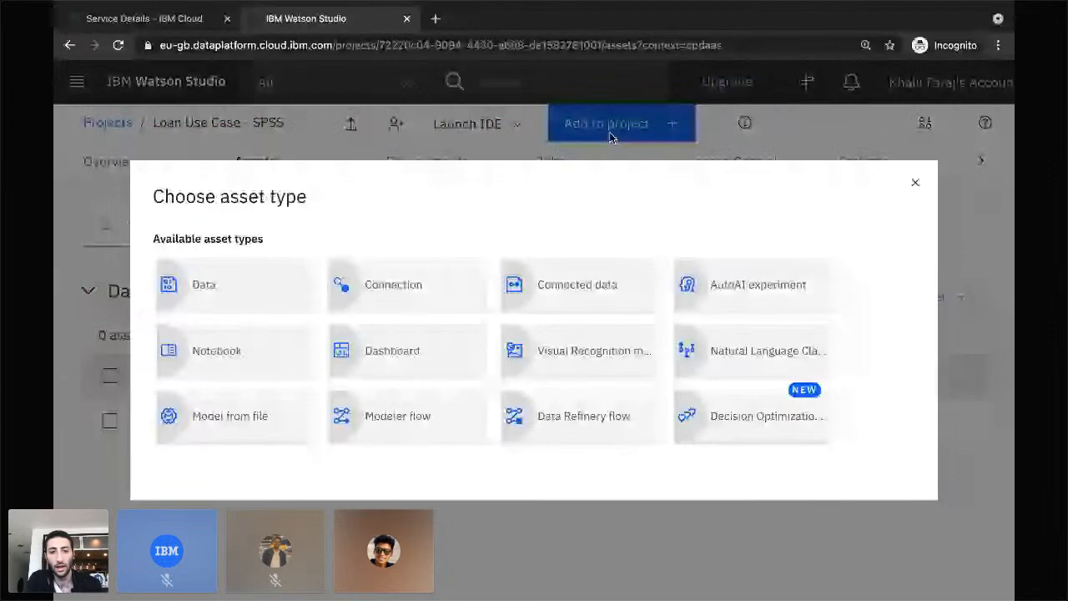
click(404, 430)
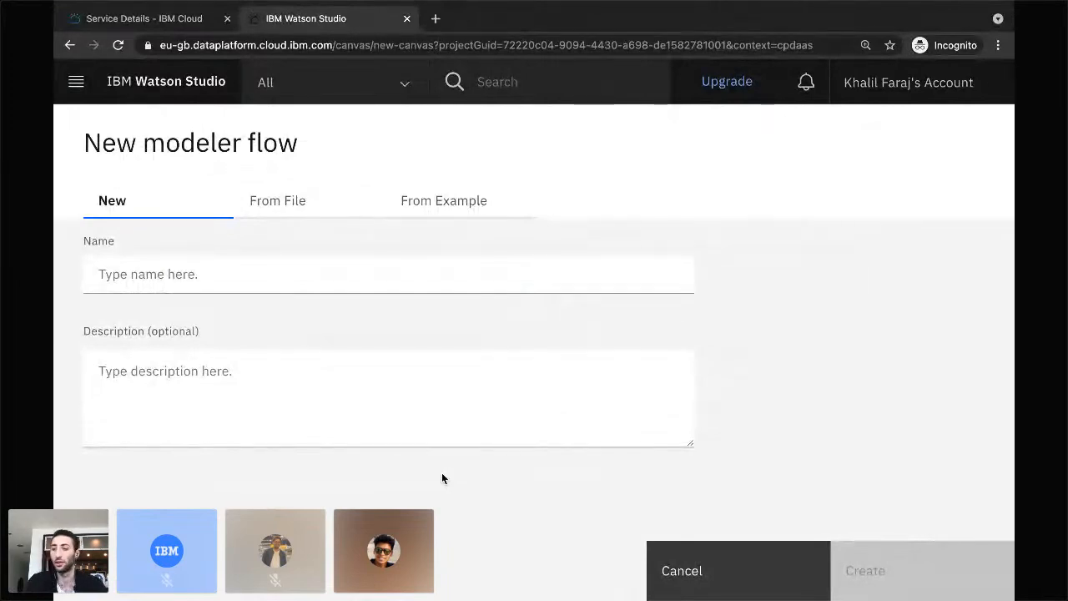
click(353, 272)
text(S)
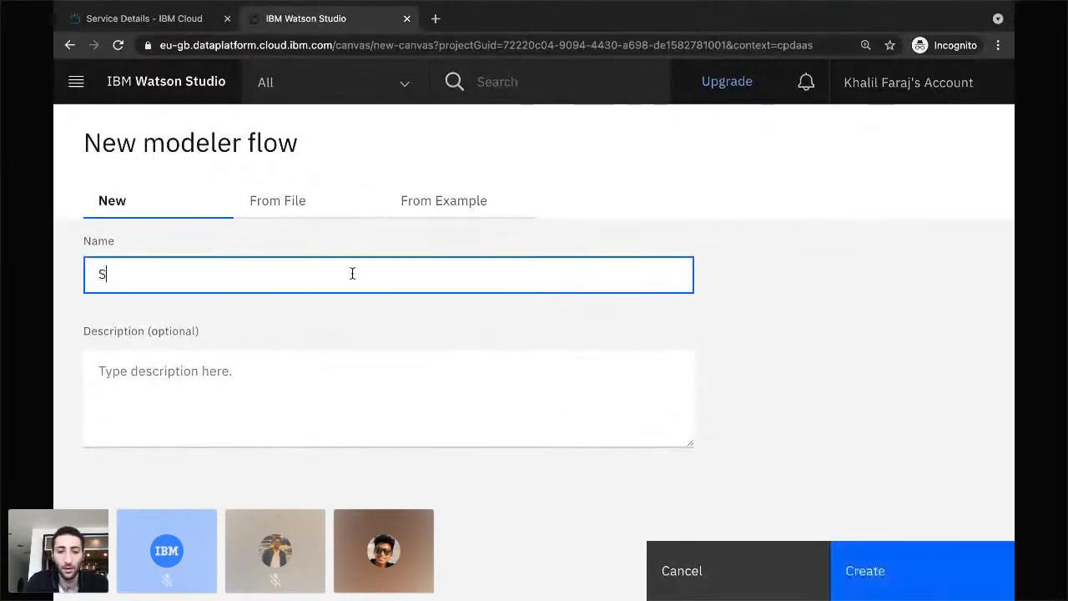
text(PSS M)
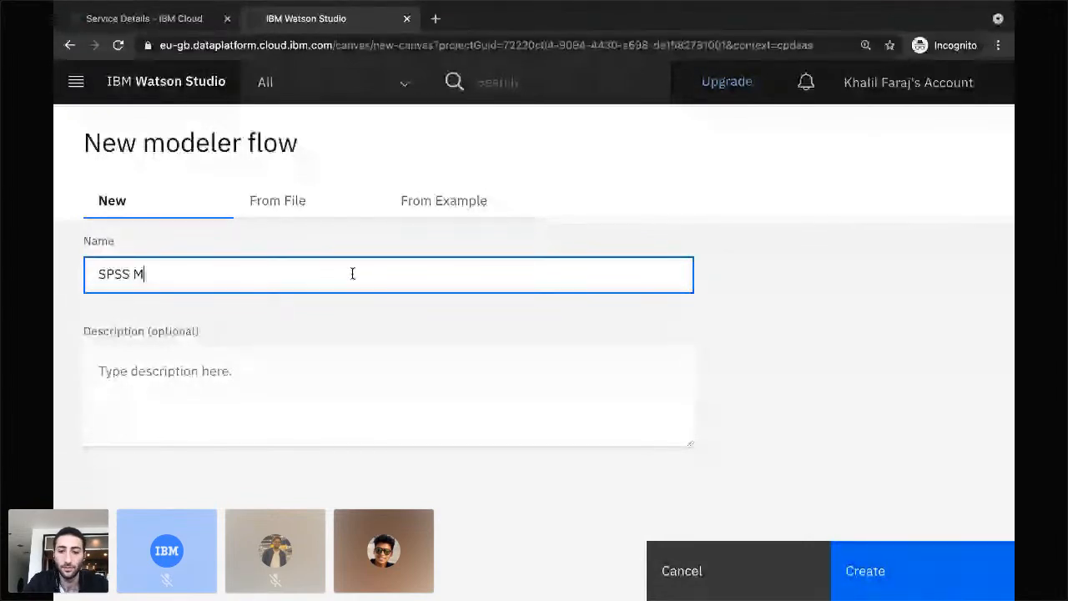
text(odeler- LOan)
key(BackSpace)
key(BackSpace)
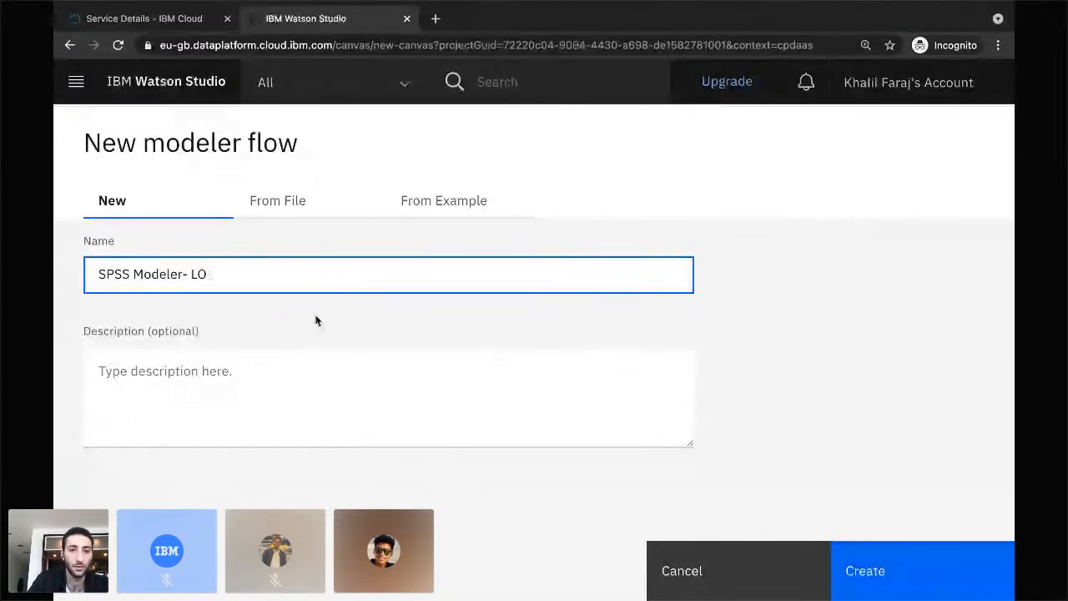
text(an)
key(BackSpace)
key(BackSpace)
key(BackSpace)
text(oan)
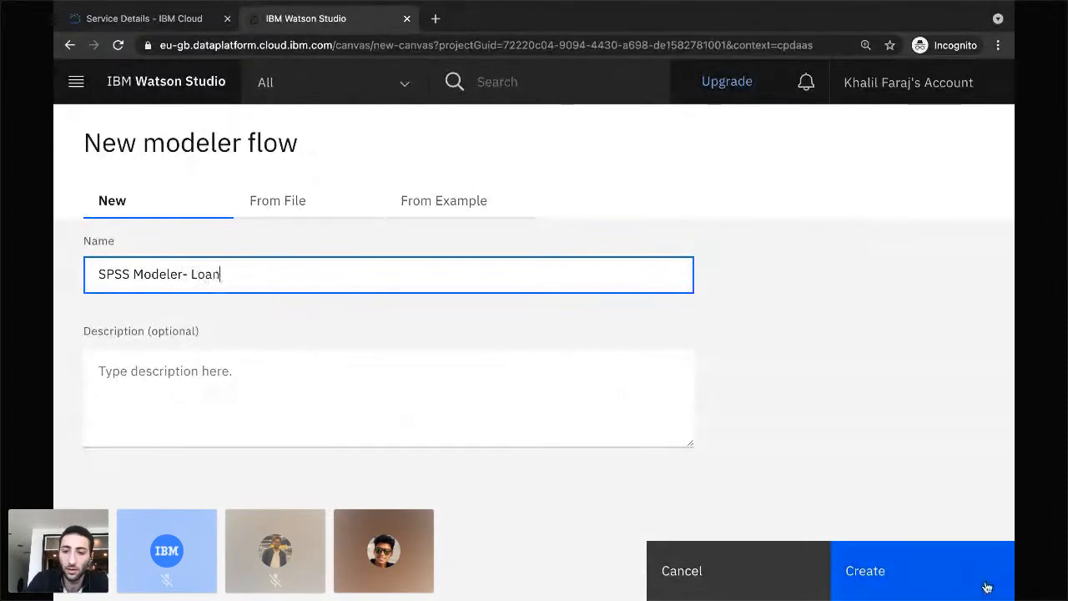
click(911, 580)
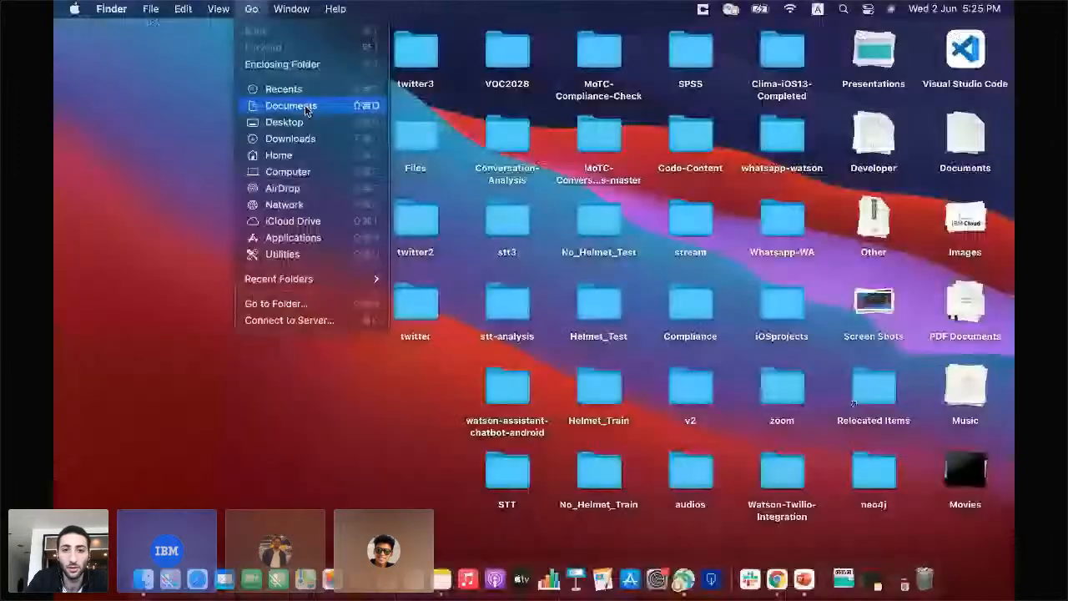
- Open credit_risk_data.csv from the Downloads folder in Numbers, declining the offered app update
click(295, 139)
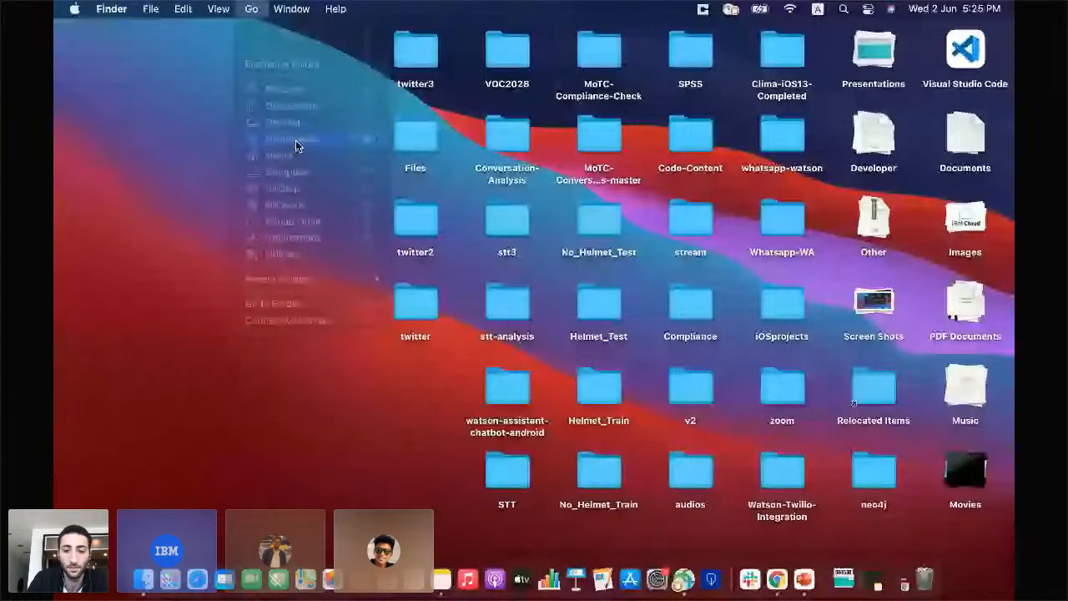
click(394, 325)
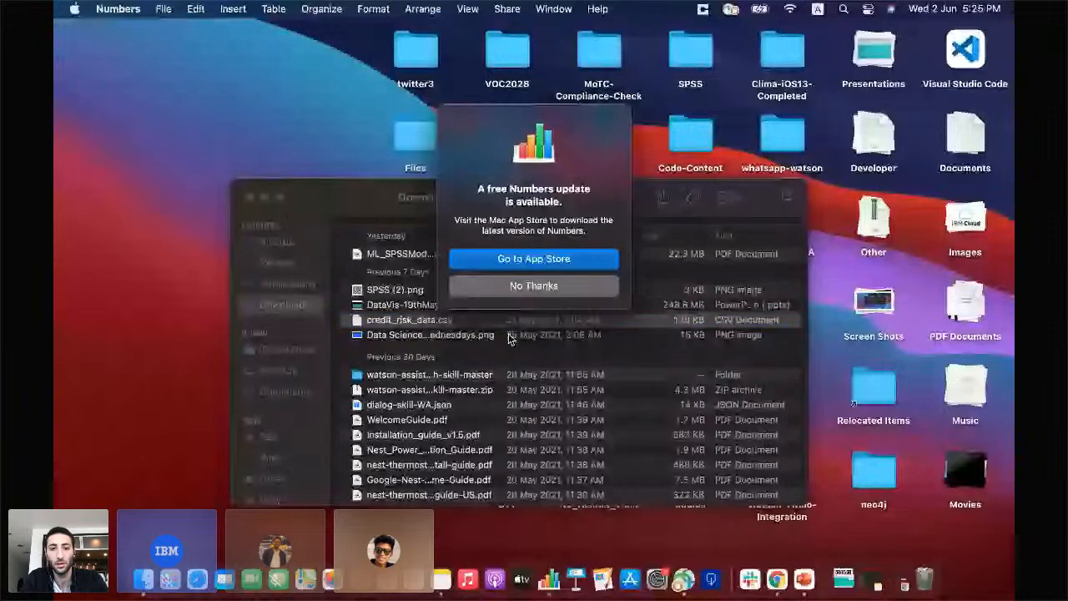
click(527, 285)
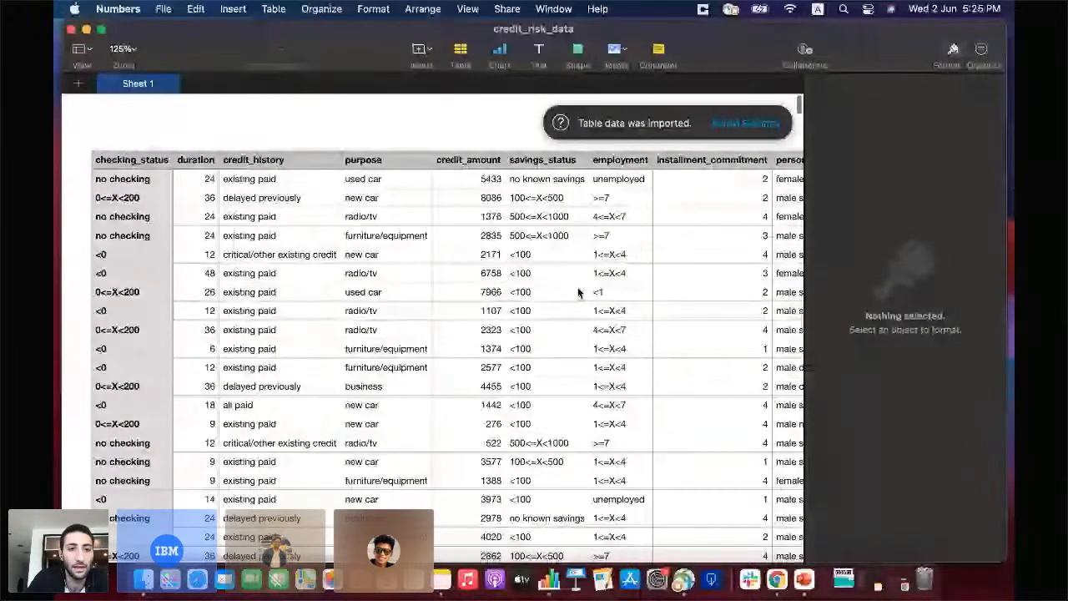
- Examine the credit risk table's columns from checking_status across to the class column and its good and bad values
scroll(258, 177, right, 1)
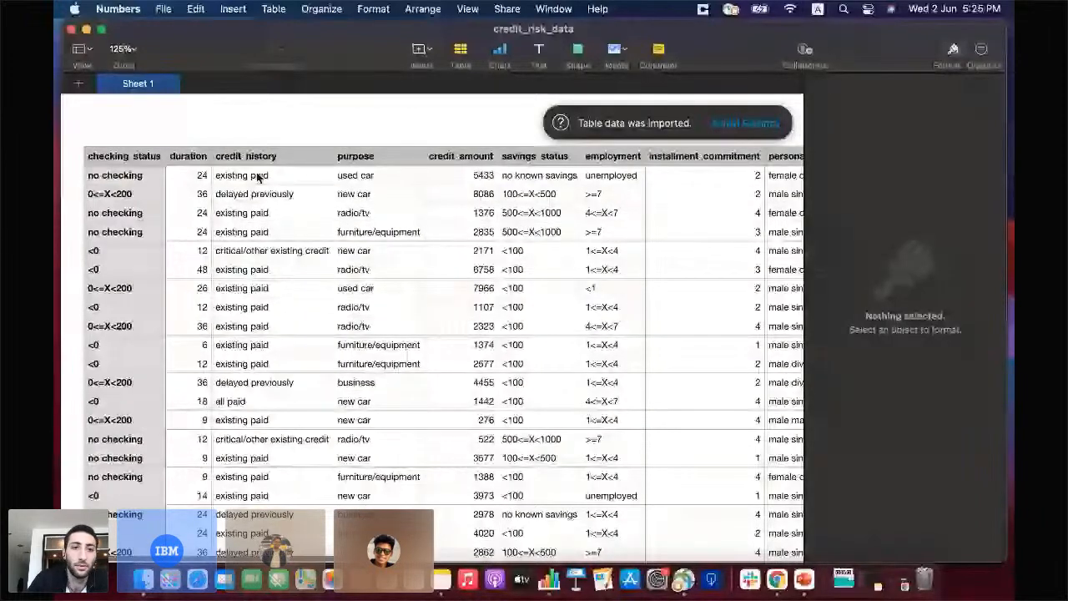
scroll(342, 217, right, 2)
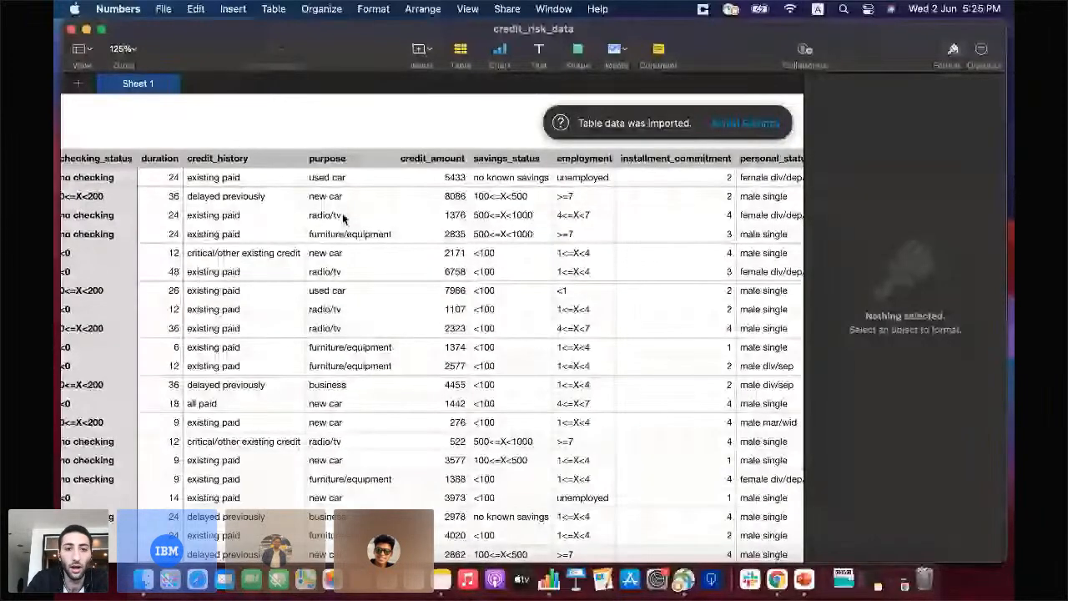
scroll(358, 221, right, 2)
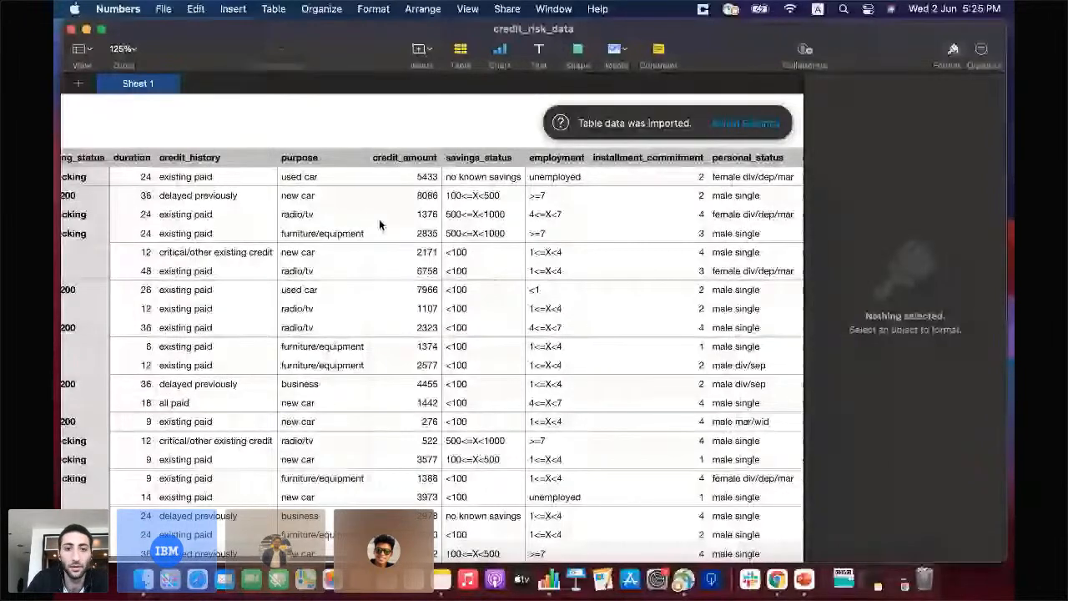
scroll(392, 213, right, 15)
scroll(412, 199, right, 3)
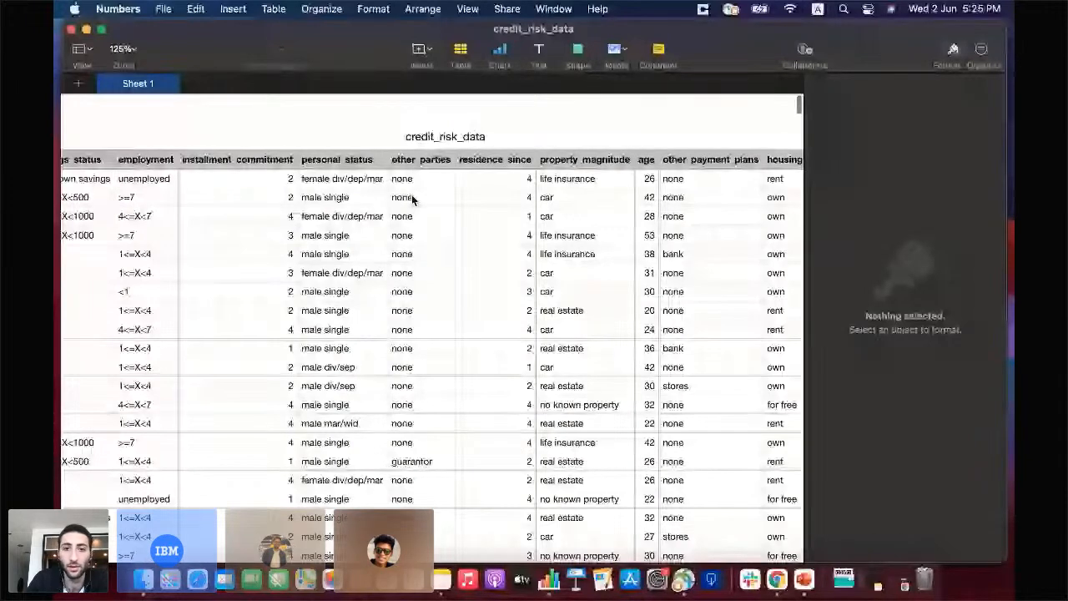
scroll(412, 200, right, 12)
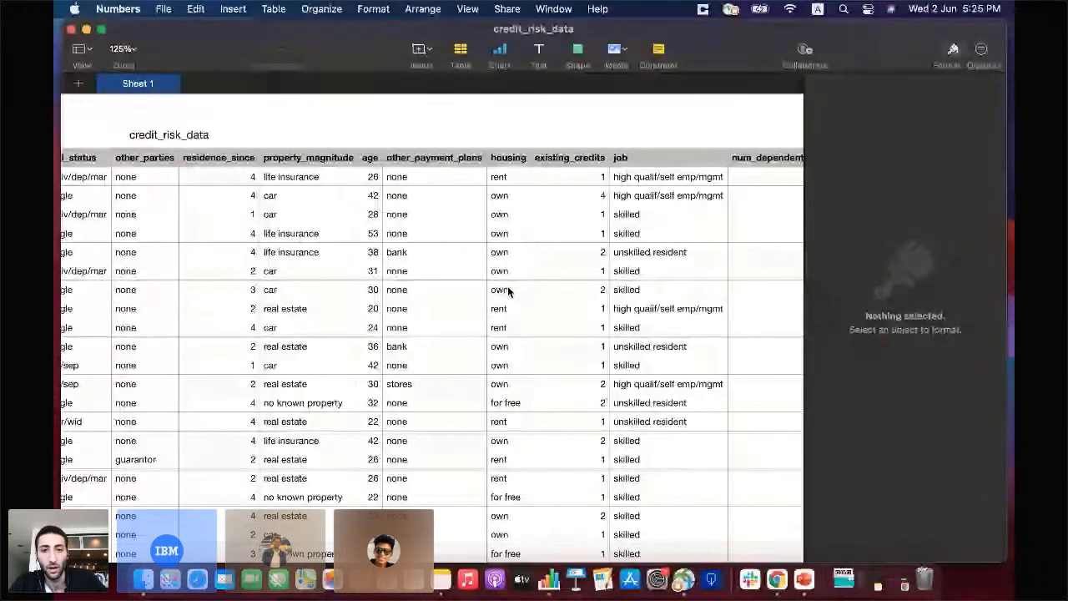
scroll(508, 290, right, 5)
scroll(532, 355, right, 3)
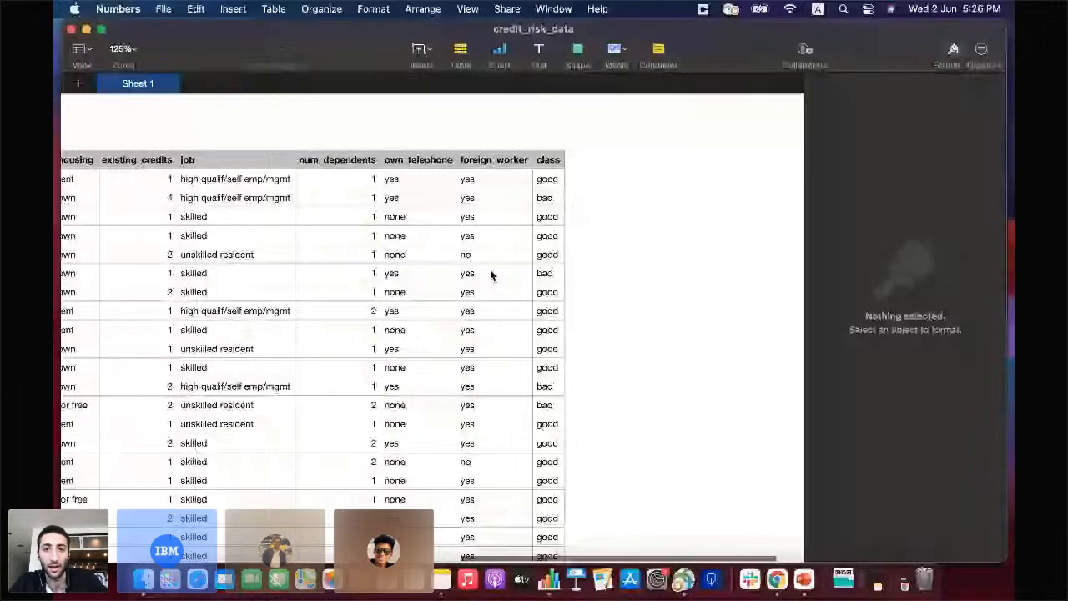
scroll(552, 167, right, 1)
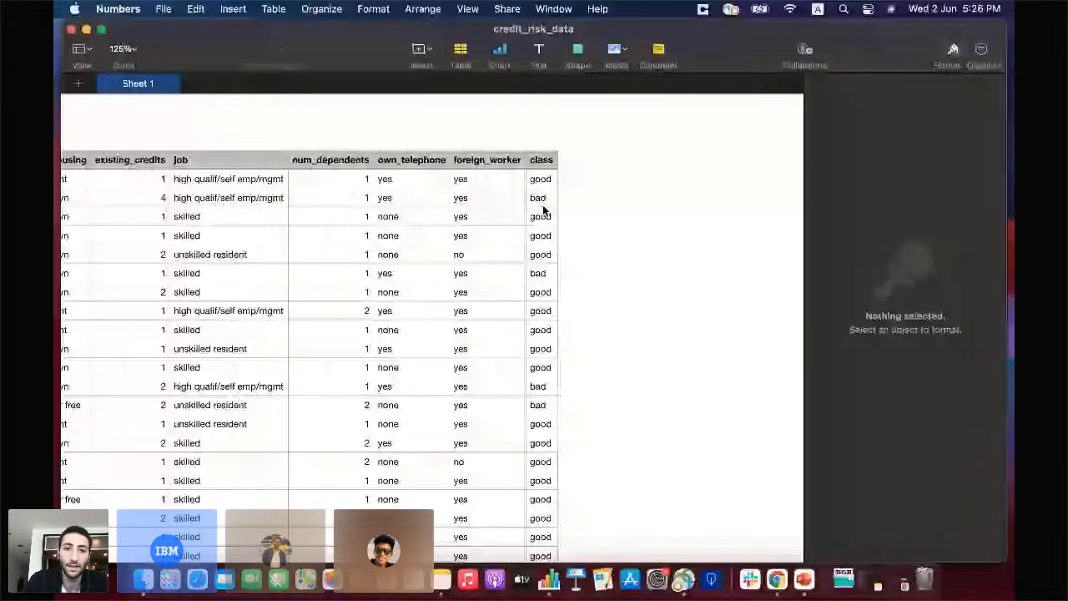
scroll(537, 234, down, 2)
scroll(537, 234, right, 1)
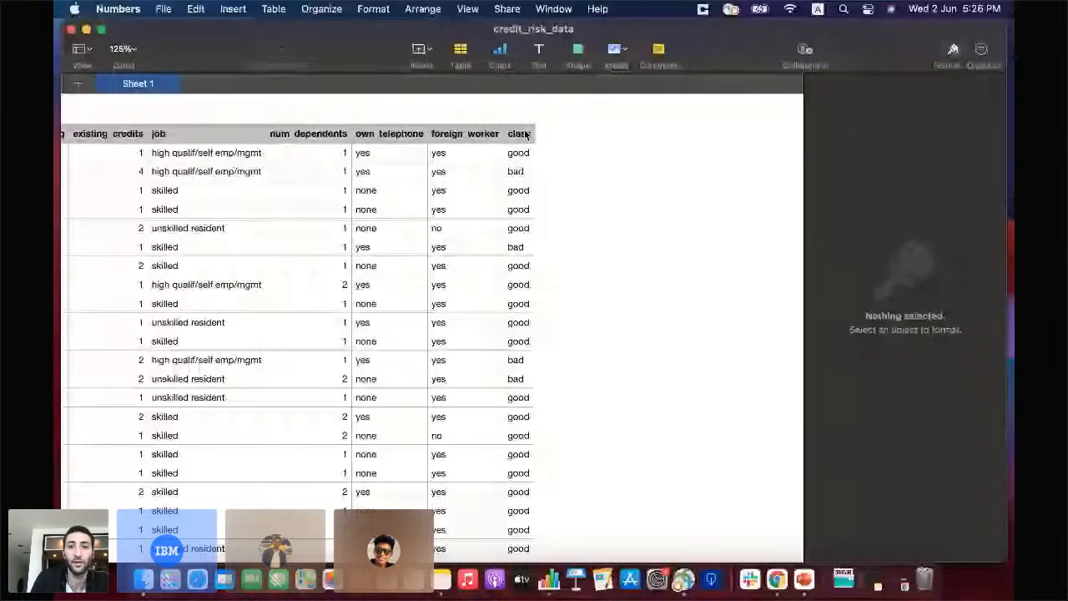
- Review the applicant attributes again, going back from the class column to the loan duration and credit history columns
scroll(398, 337, left, 5)
scroll(399, 338, right, 3)
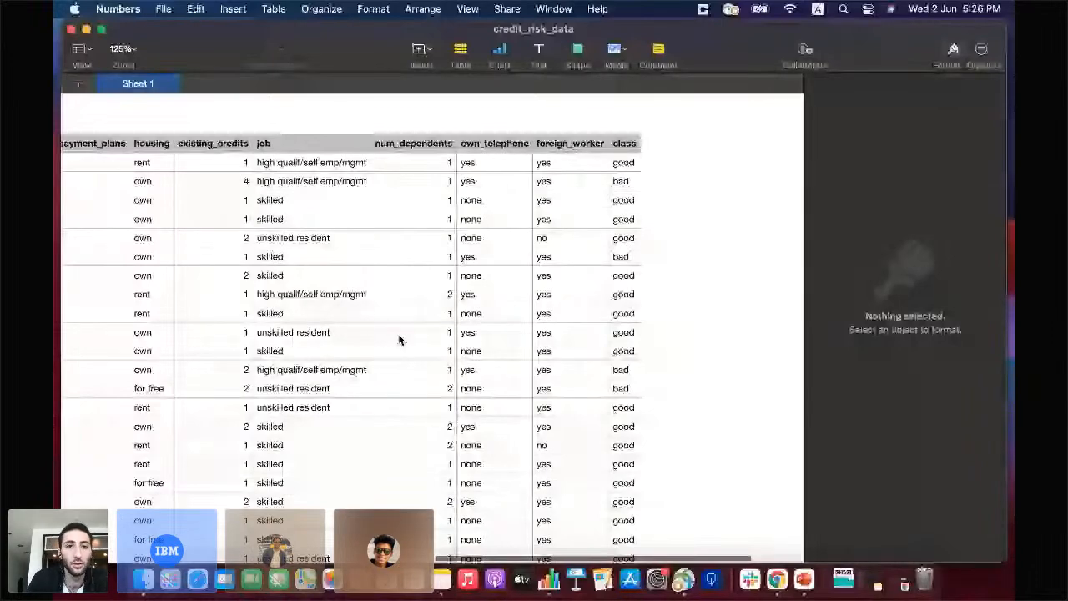
scroll(399, 337, left, 2)
scroll(439, 238, left, 3)
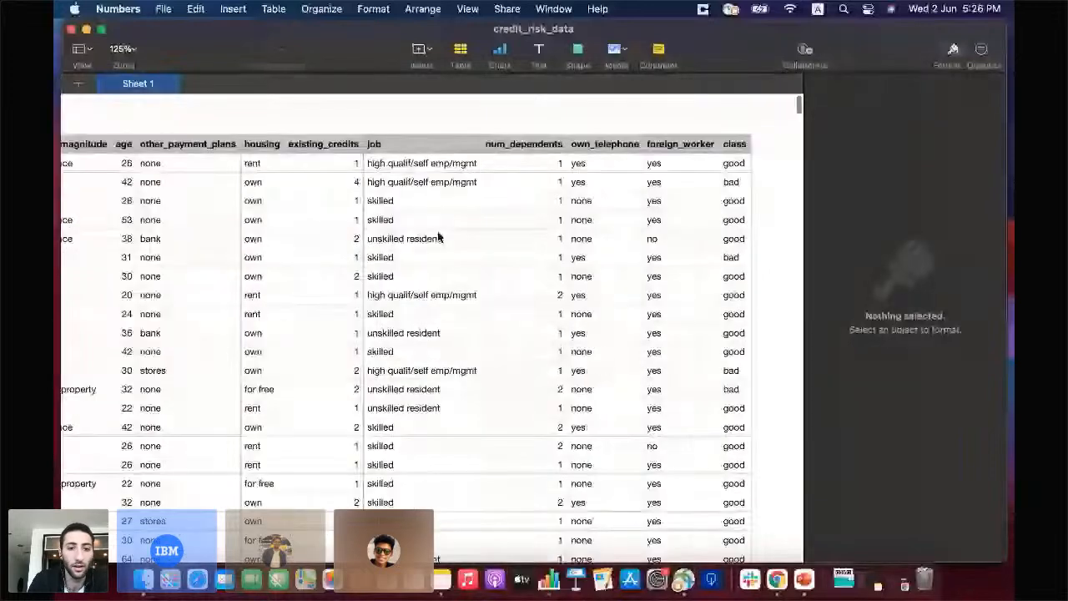
scroll(368, 293, left, 6)
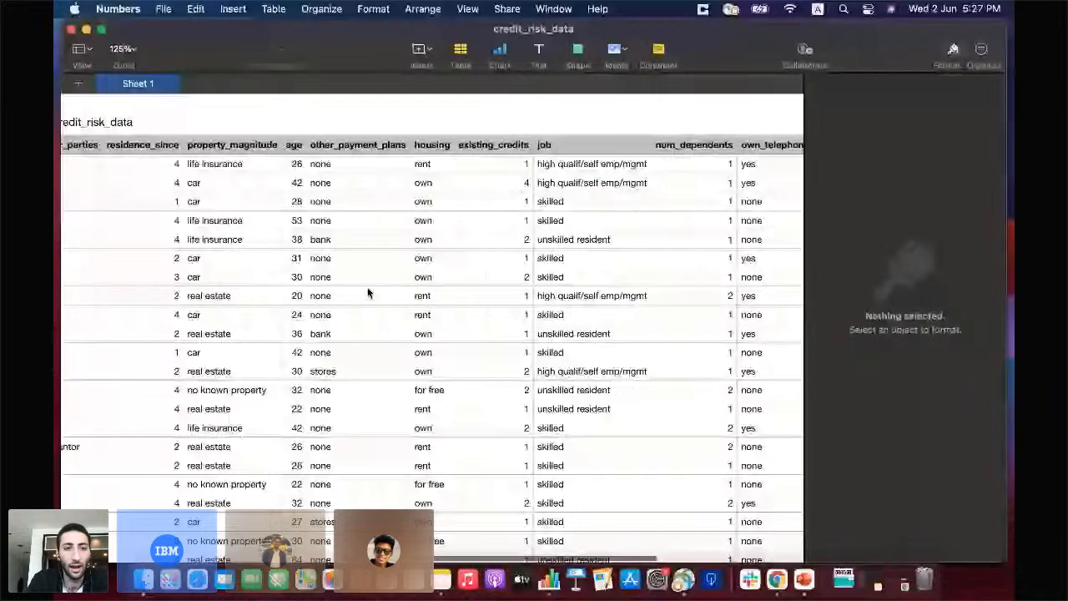
scroll(368, 293, left, 2)
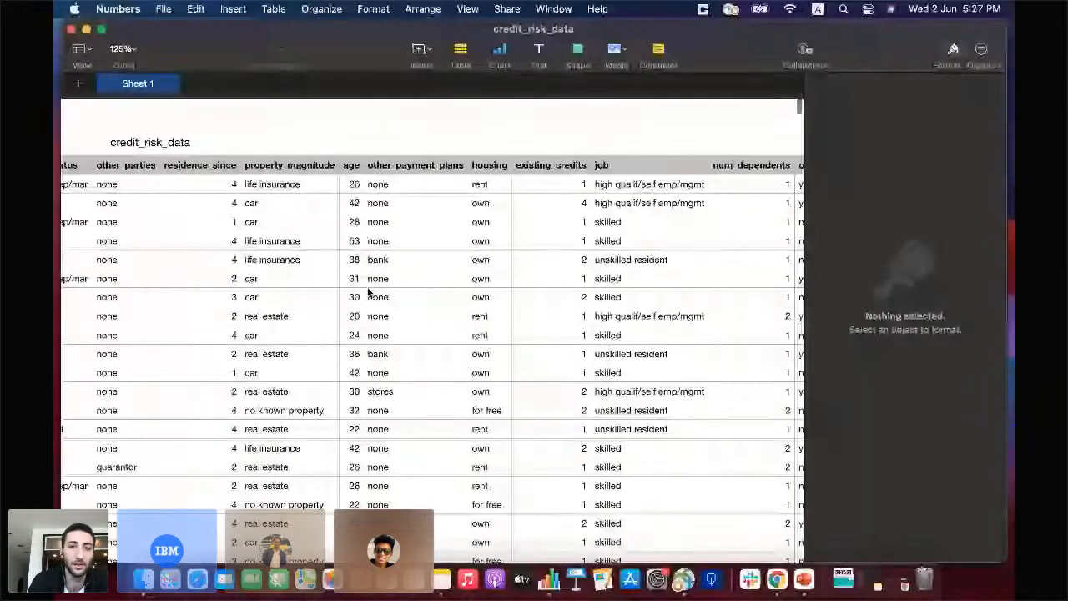
scroll(367, 293, left, 20)
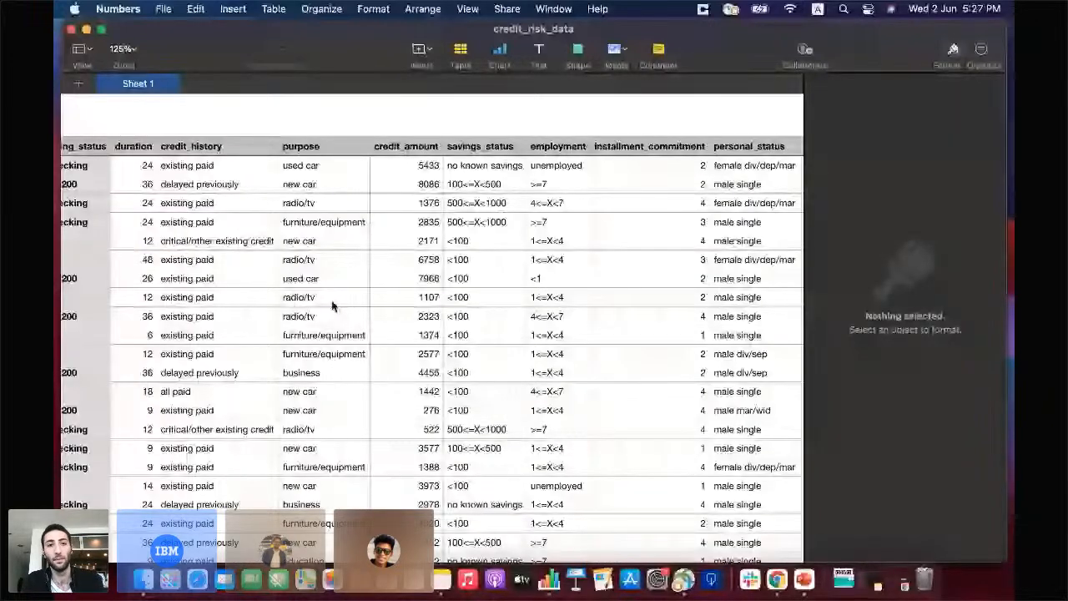
scroll(325, 312, down, 1)
scroll(325, 313, left, 1)
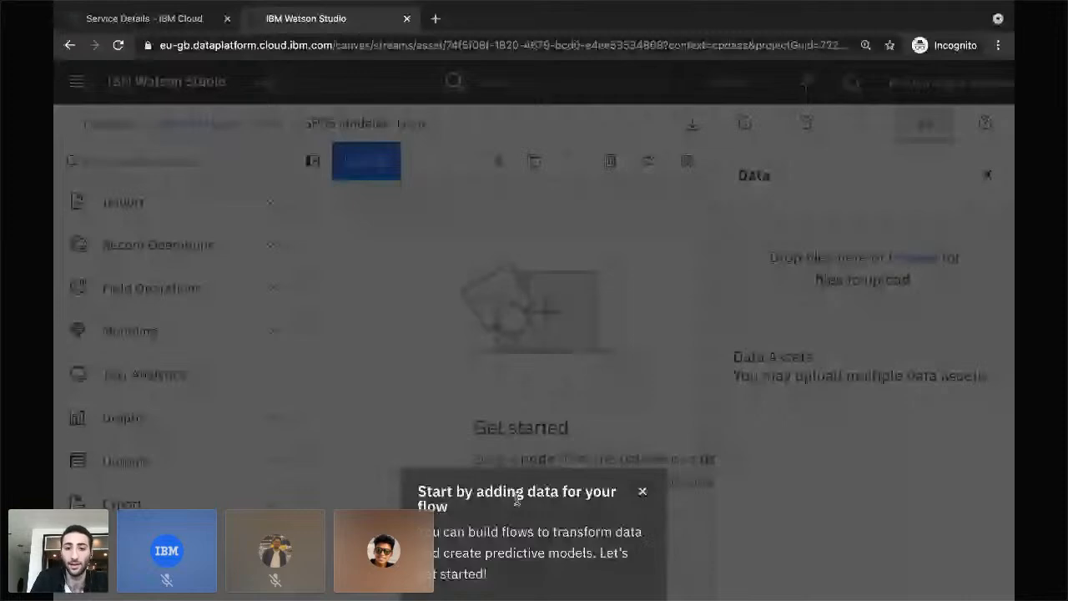
- Back in Watson Studio, dismiss the flow's getting-started message and place a Data Asset import node on the canvas
click(644, 492)
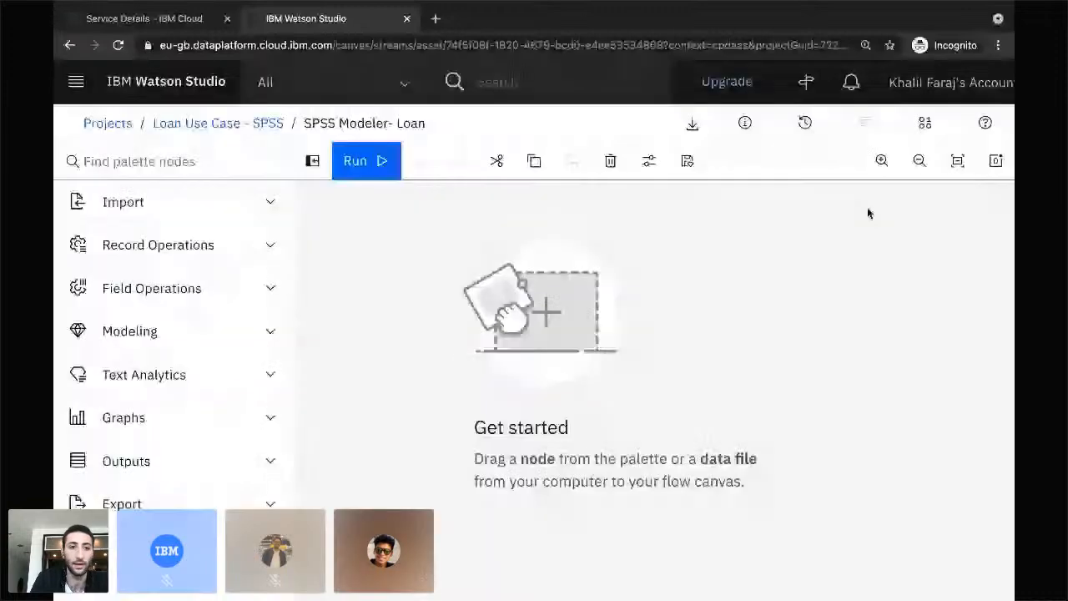
click(234, 209)
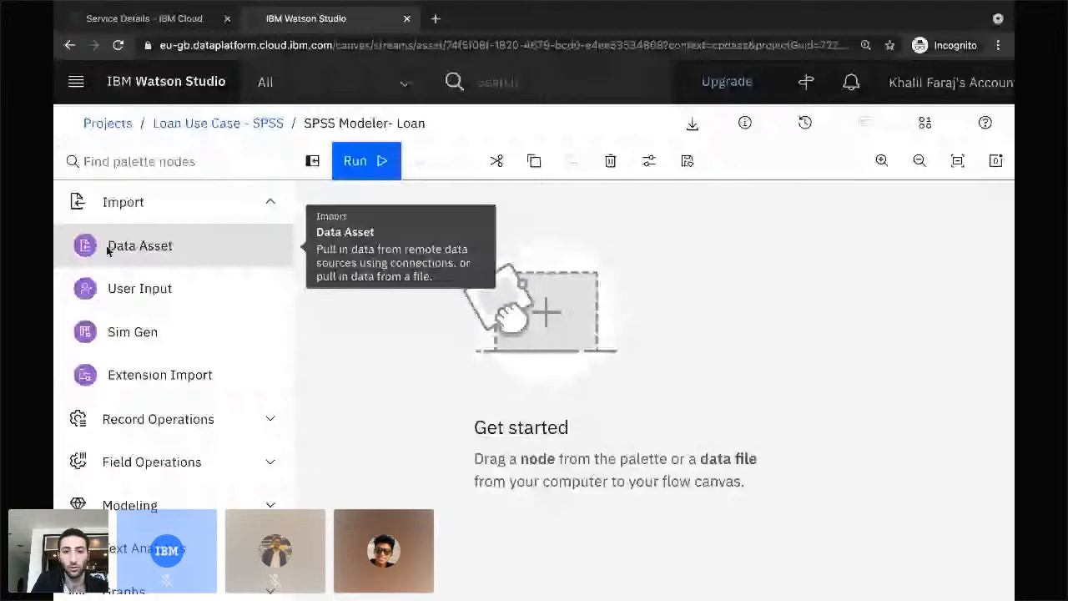
drag(108, 251, 414, 320)
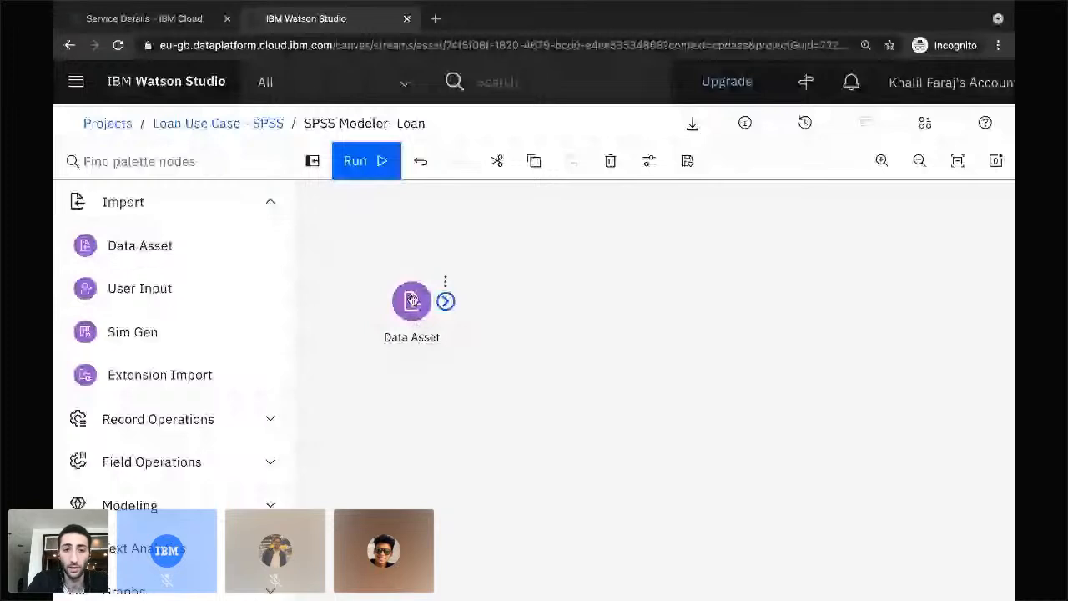
- Open the Data Asset node and choose credit_risk_data.csv from the project's data assets as its source
click(405, 310)
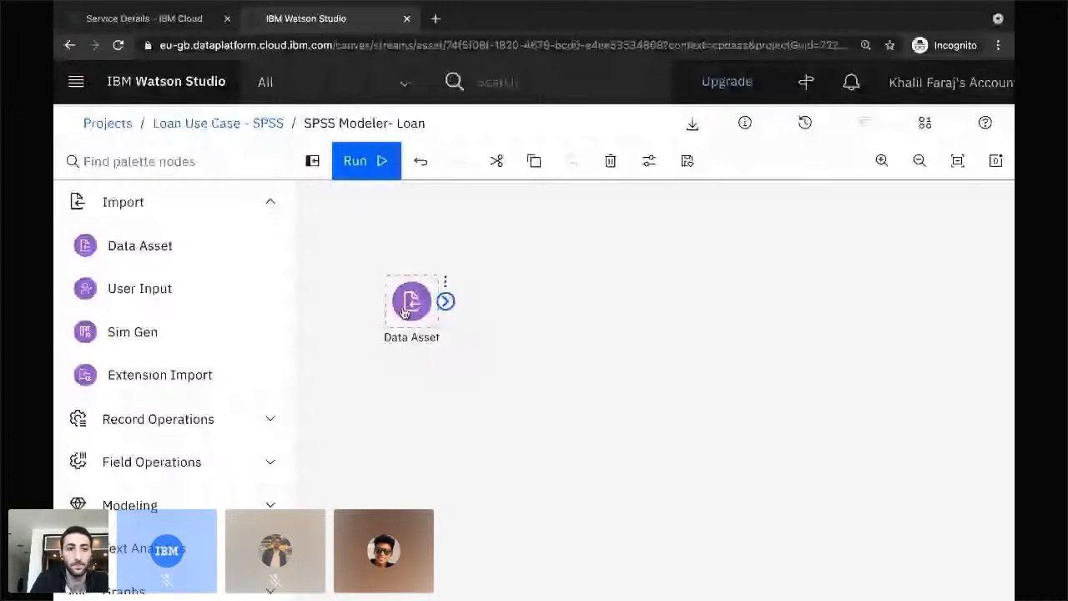
double_click(404, 312)
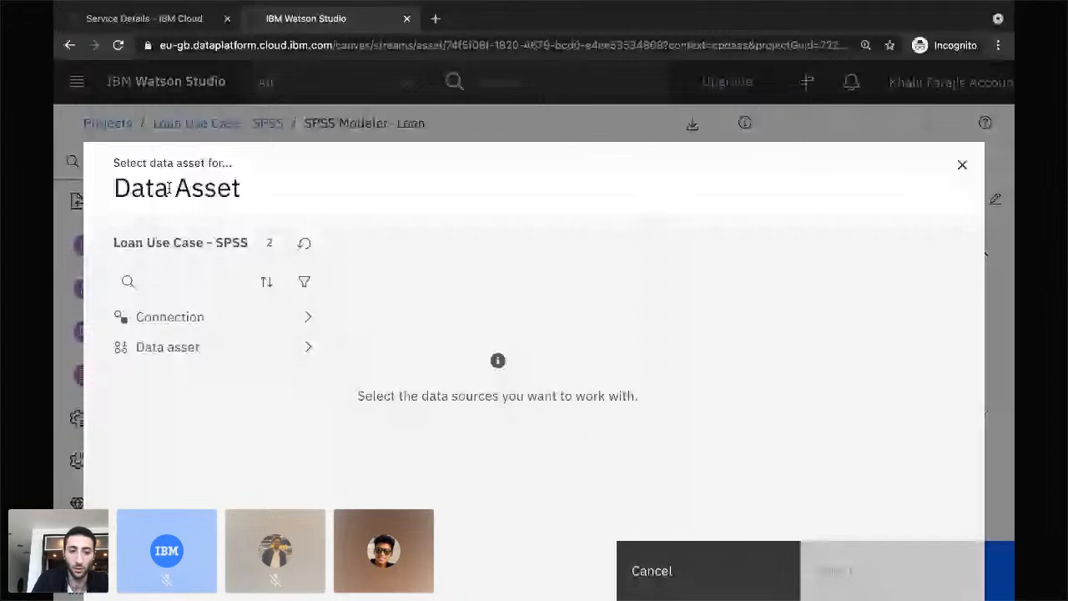
click(192, 349)
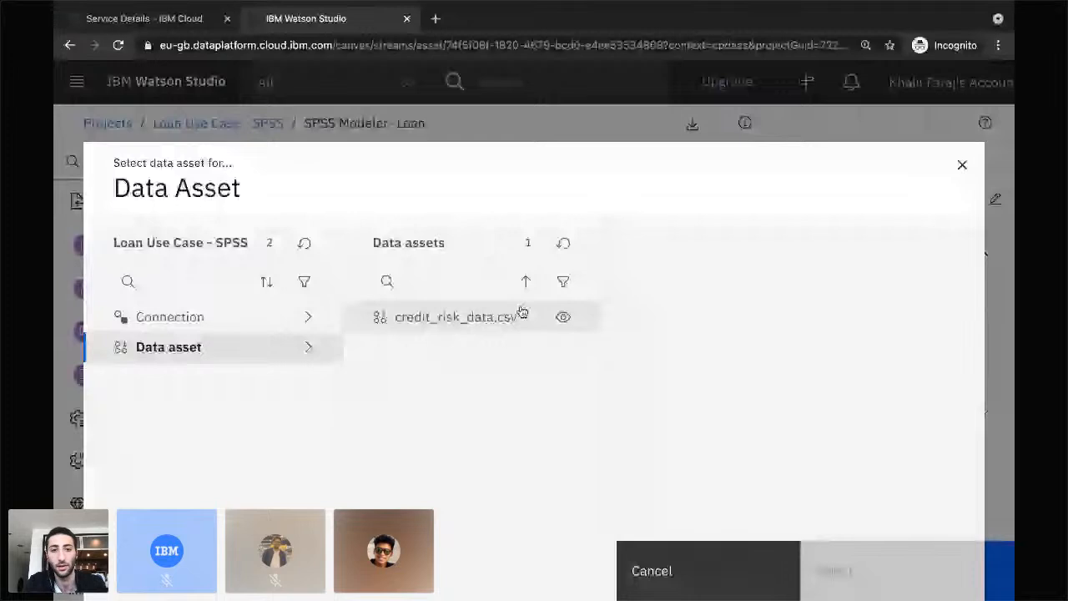
click(454, 331)
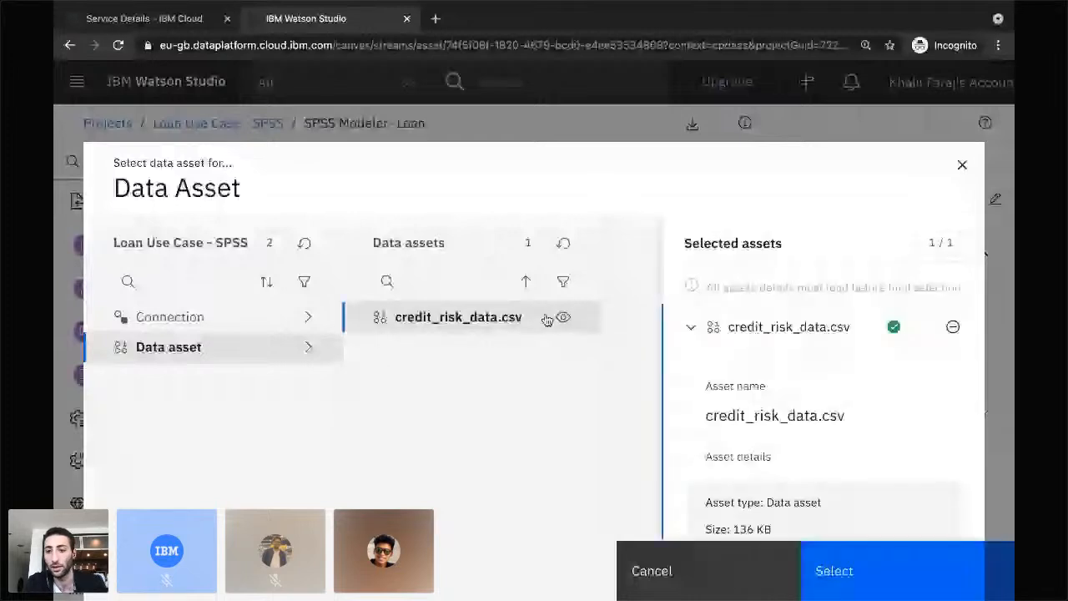
click(860, 571)
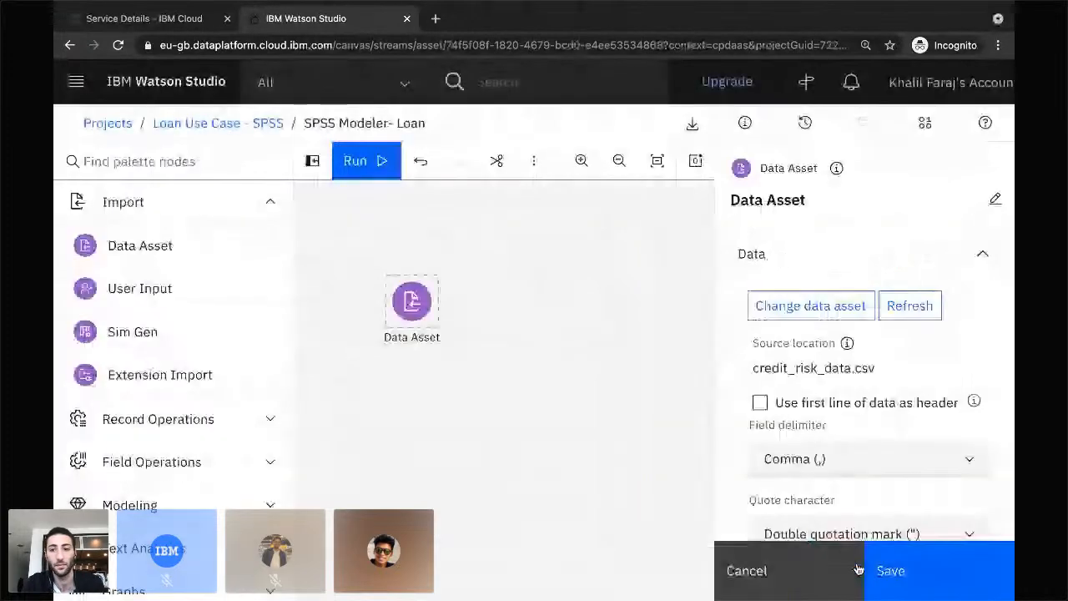
- Review the import node's delimiter, quote, decimal and encoding settings, and save the node
scroll(852, 433, down, 5)
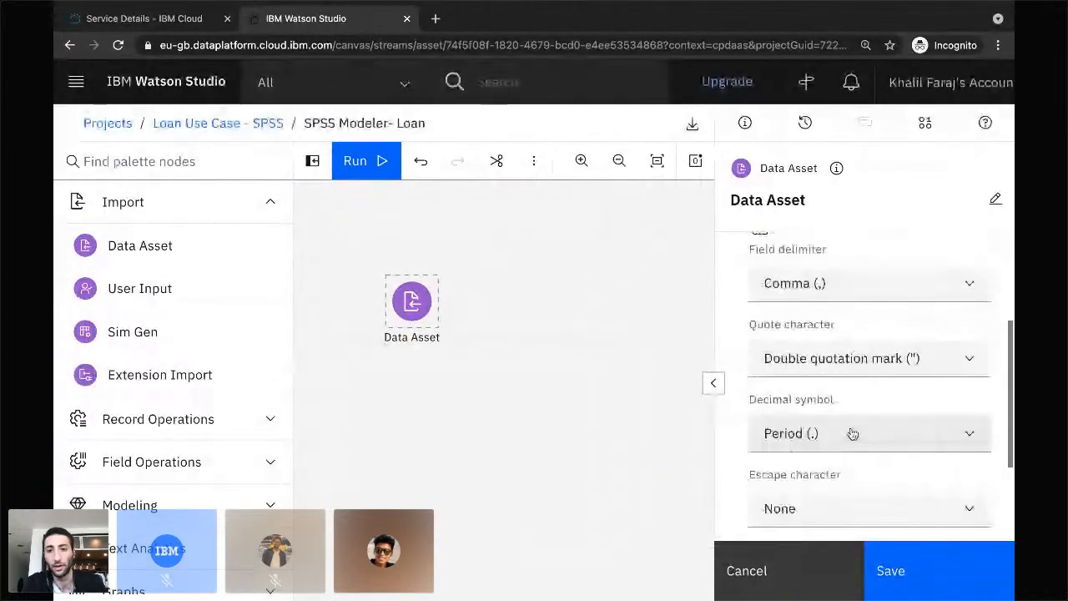
scroll(852, 432, down, 3)
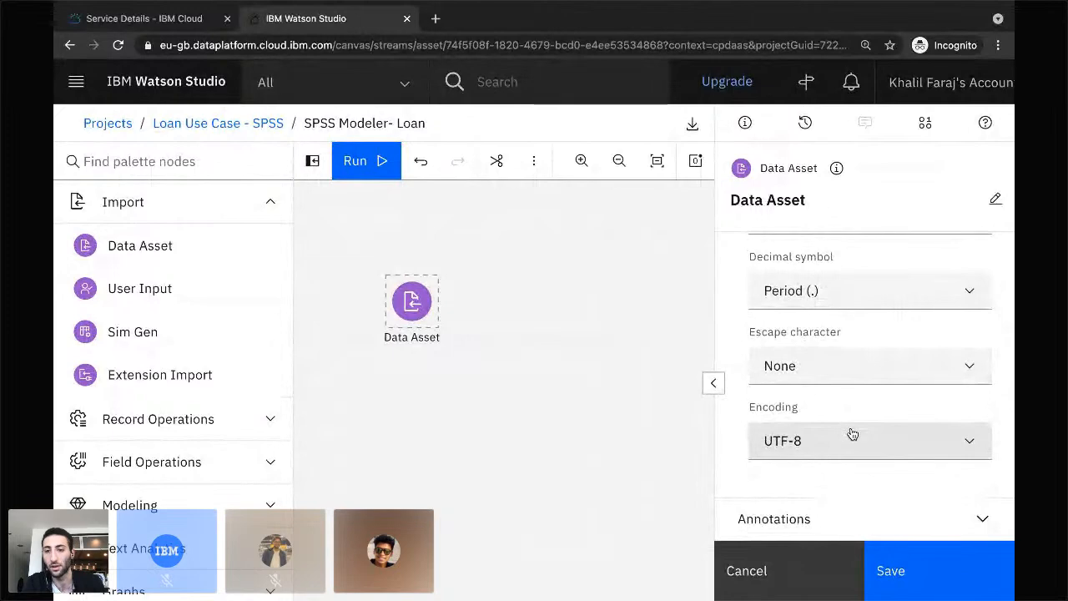
scroll(852, 433, up, 8)
scroll(852, 433, down, 8)
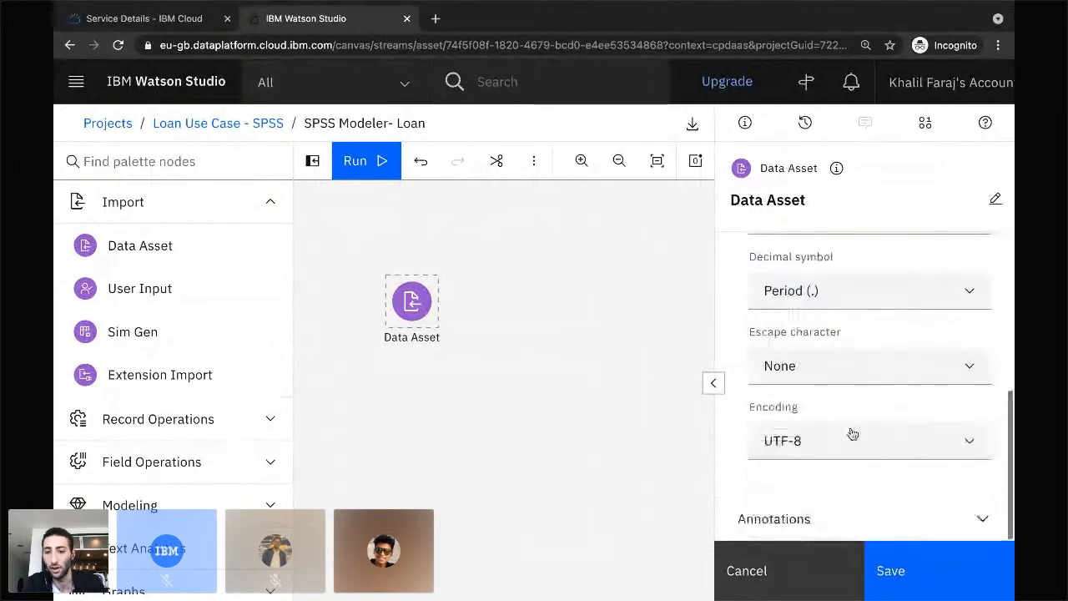
click(905, 574)
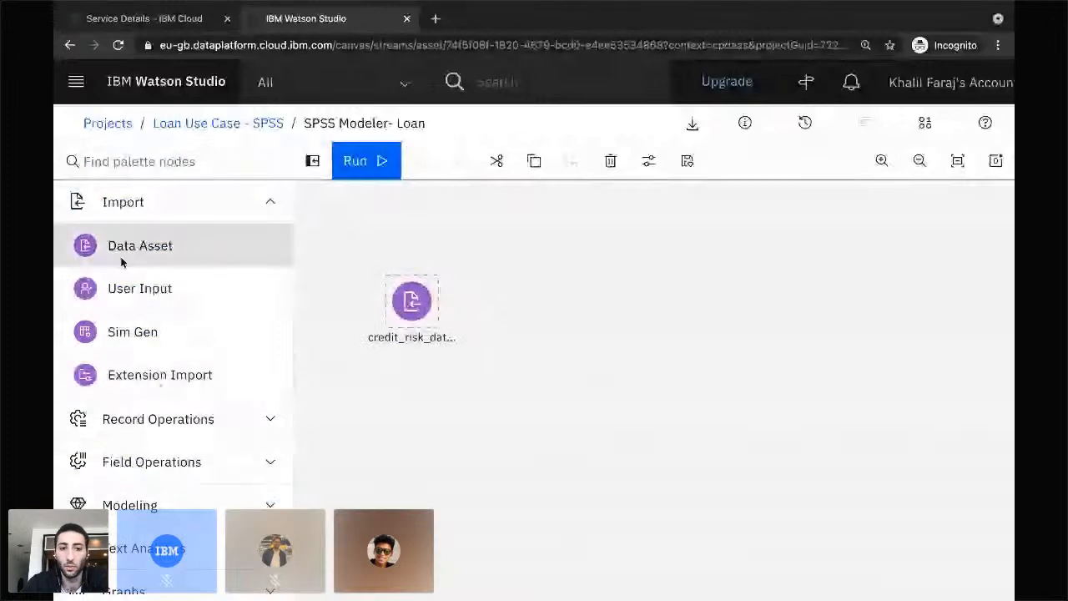
- Place a Data Audit output node on the canvas, above and to the right of the credit_risk_data.csv node
scroll(151, 488, down, 1)
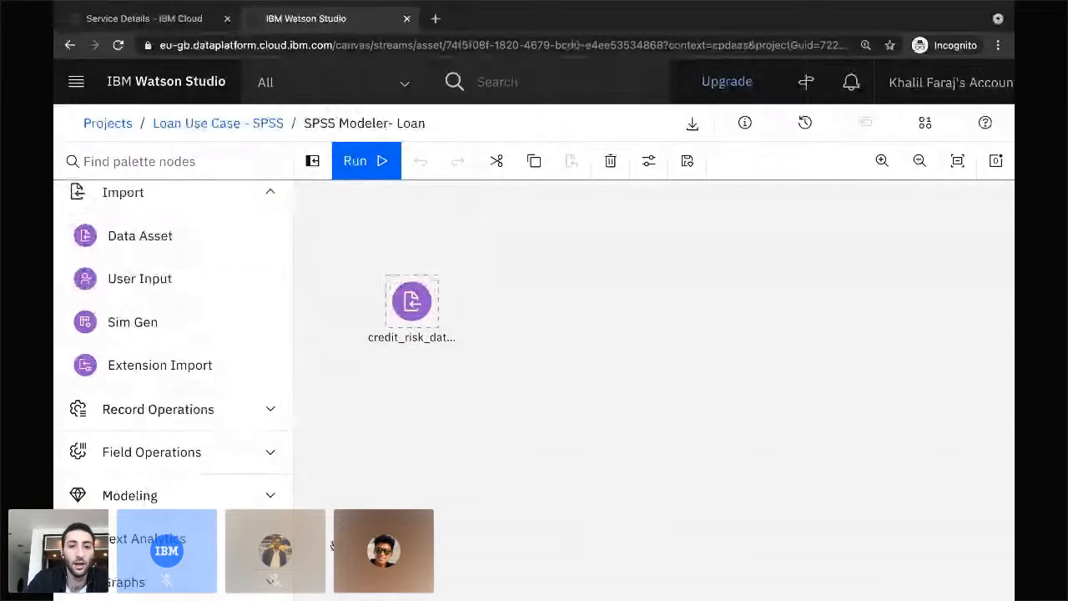
mouse_move(414, 339)
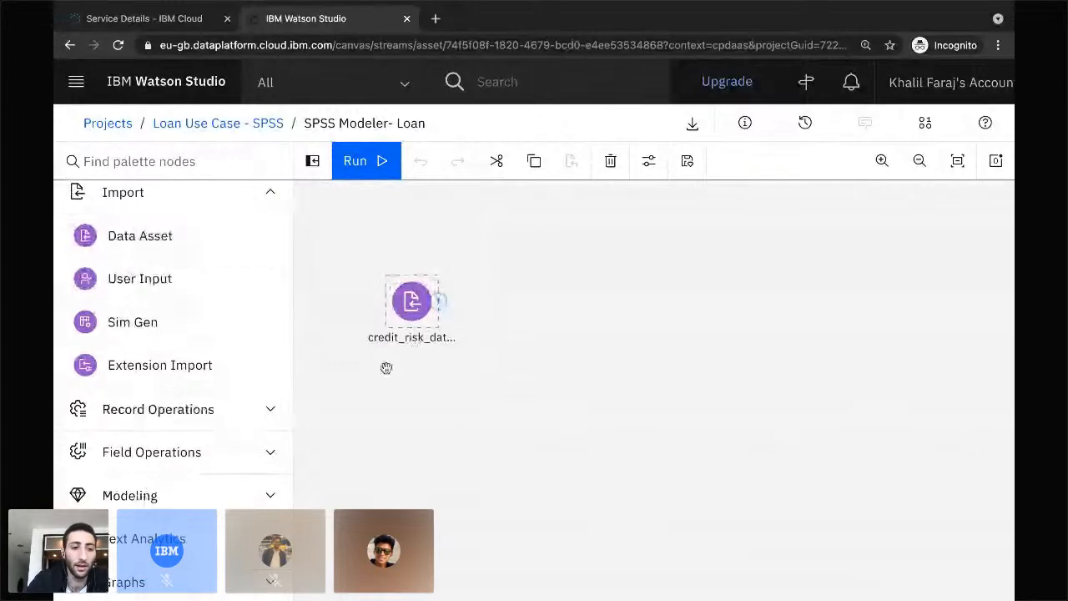
scroll(181, 531, down, 3)
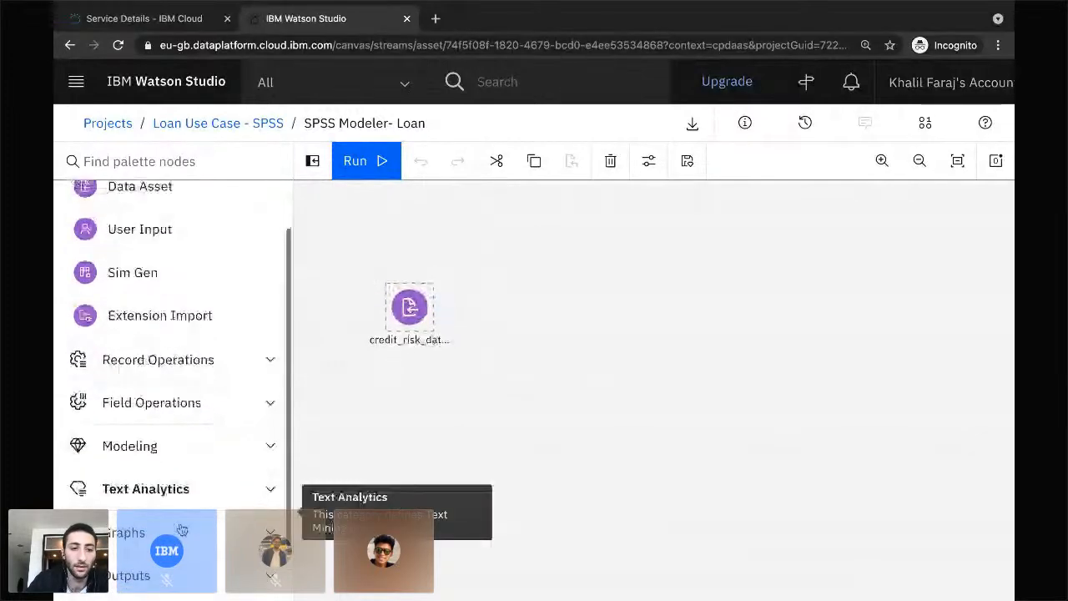
scroll(181, 530, down, 3)
scroll(266, 213, up, 6)
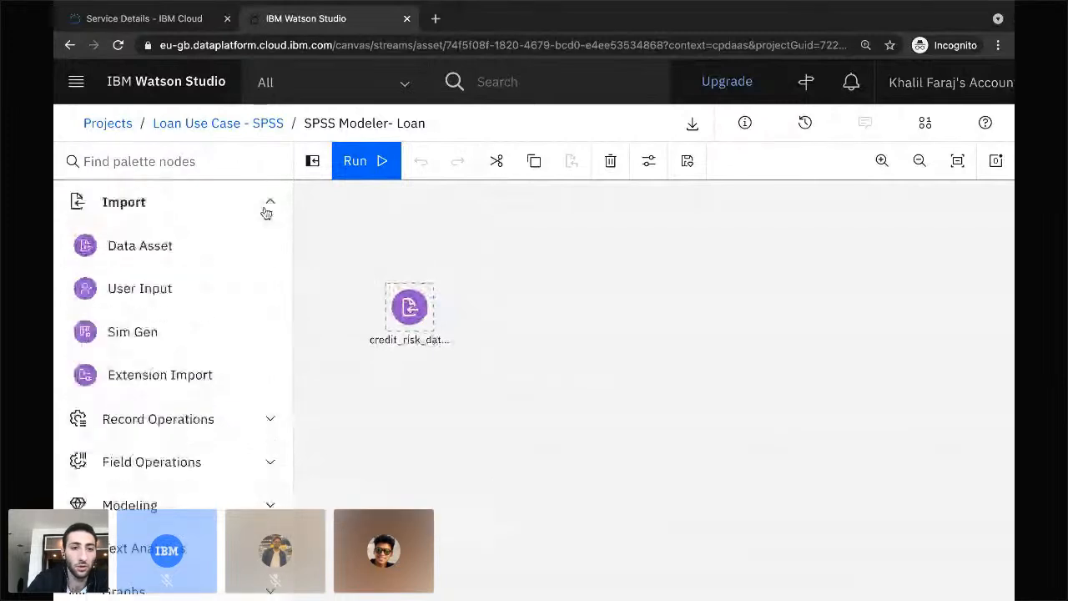
click(266, 212)
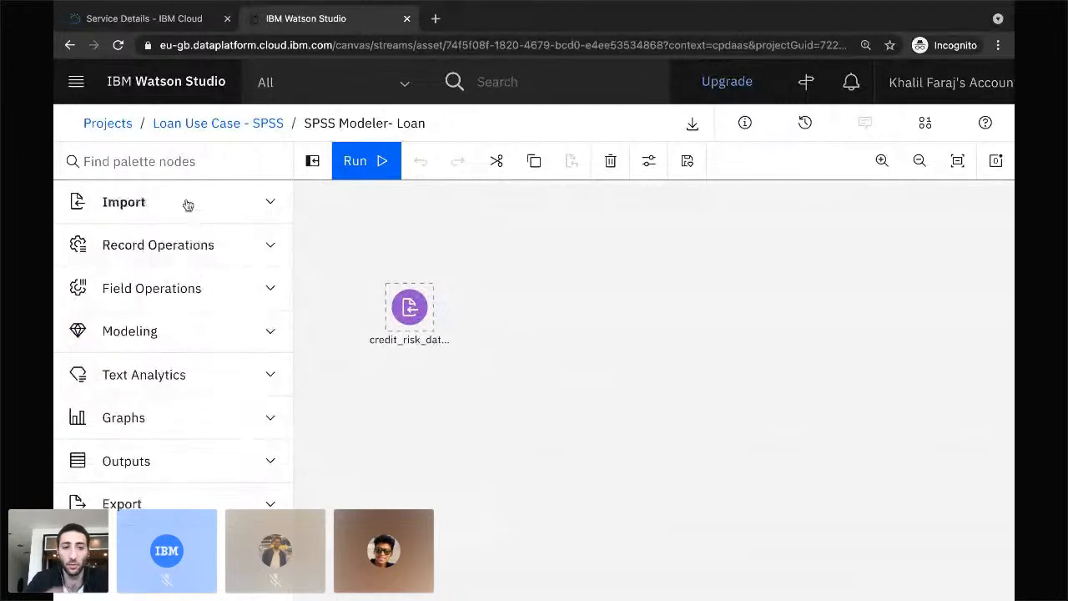
click(153, 472)
scroll(150, 442, down, 1)
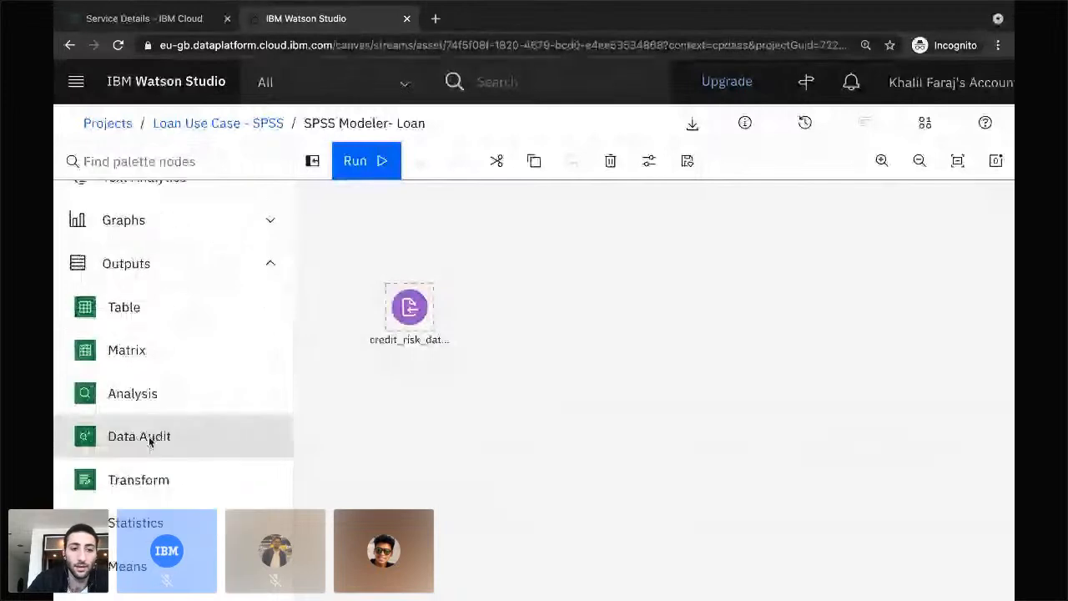
drag(150, 443, 539, 259)
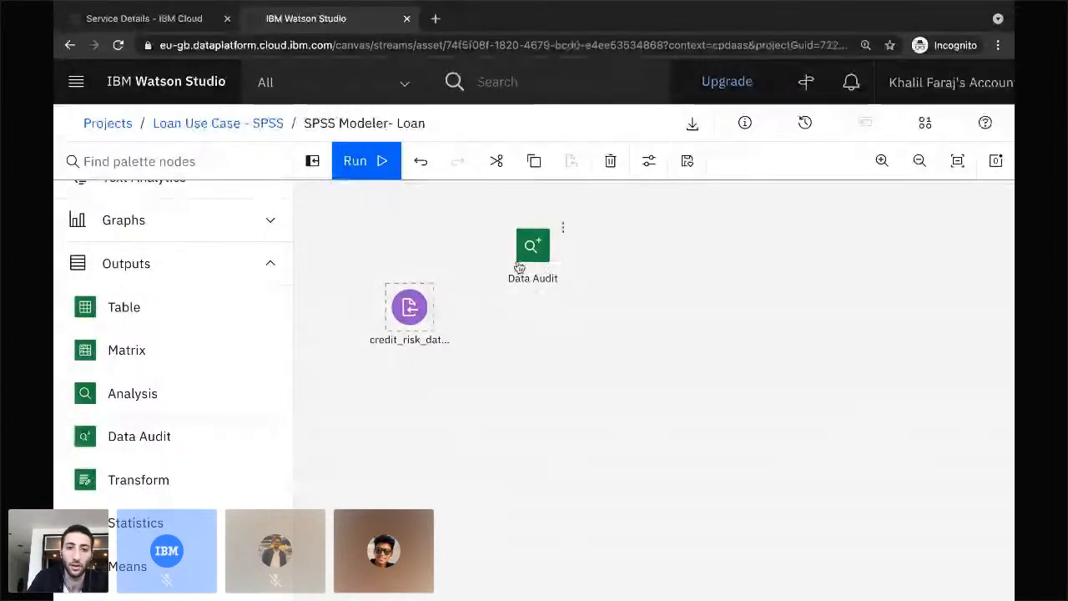
- Connect the credit_risk_data.csv node to the Data Audit node
mouse_move(442, 313)
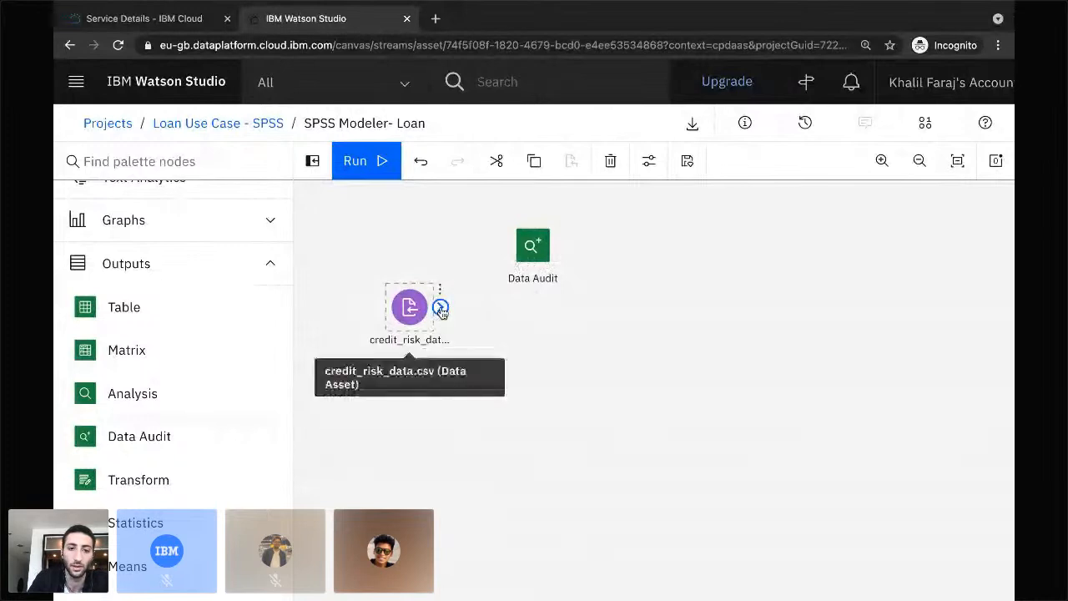
drag(441, 311, 507, 243)
drag(442, 310, 530, 246)
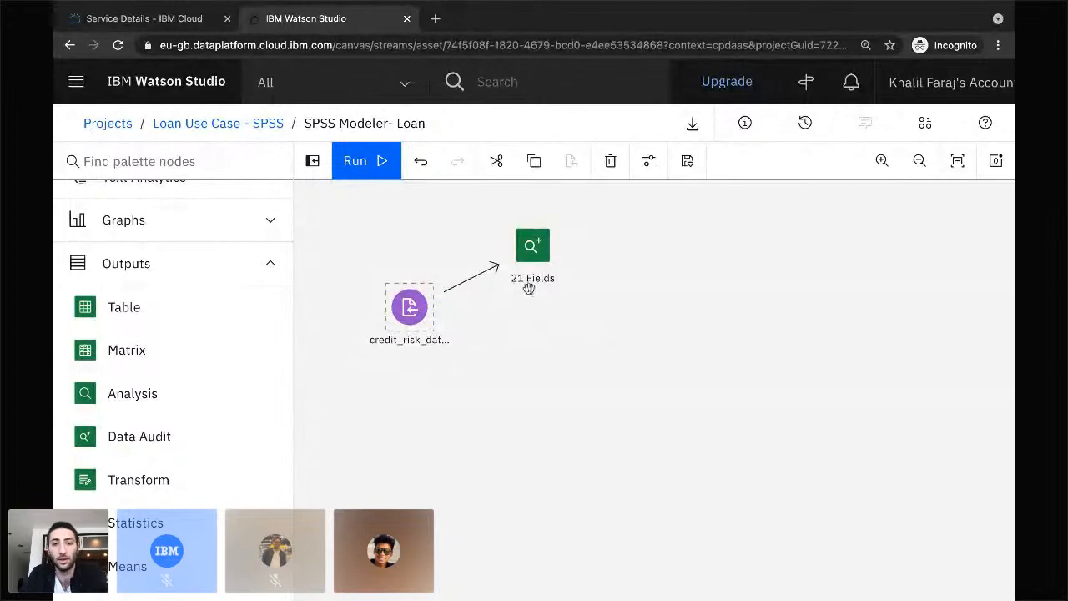
- Run the Data Audit node and open its output for viewing
right_click(531, 254)
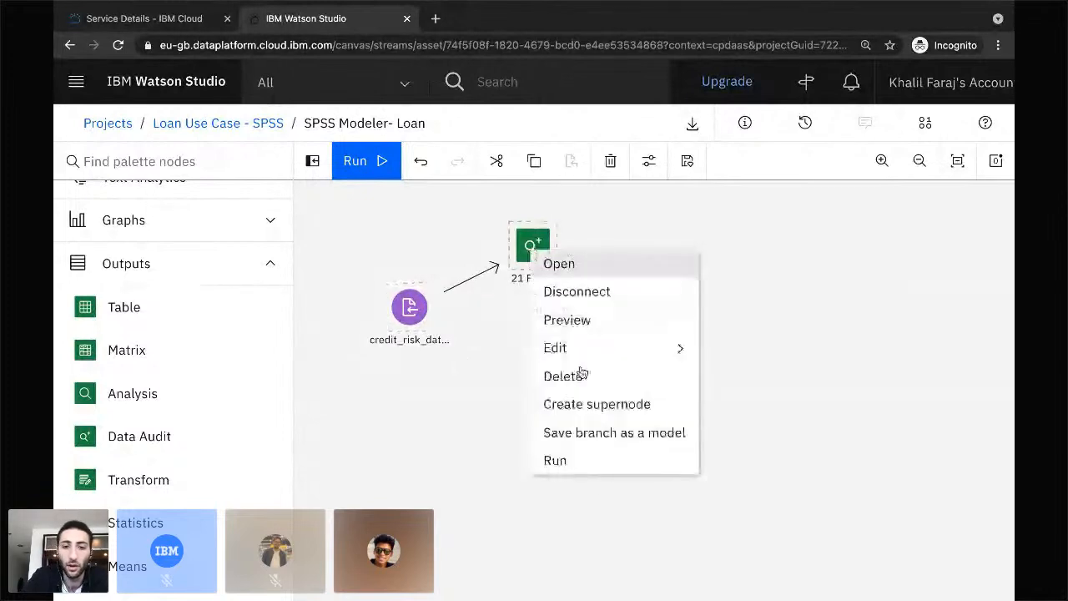
click(585, 468)
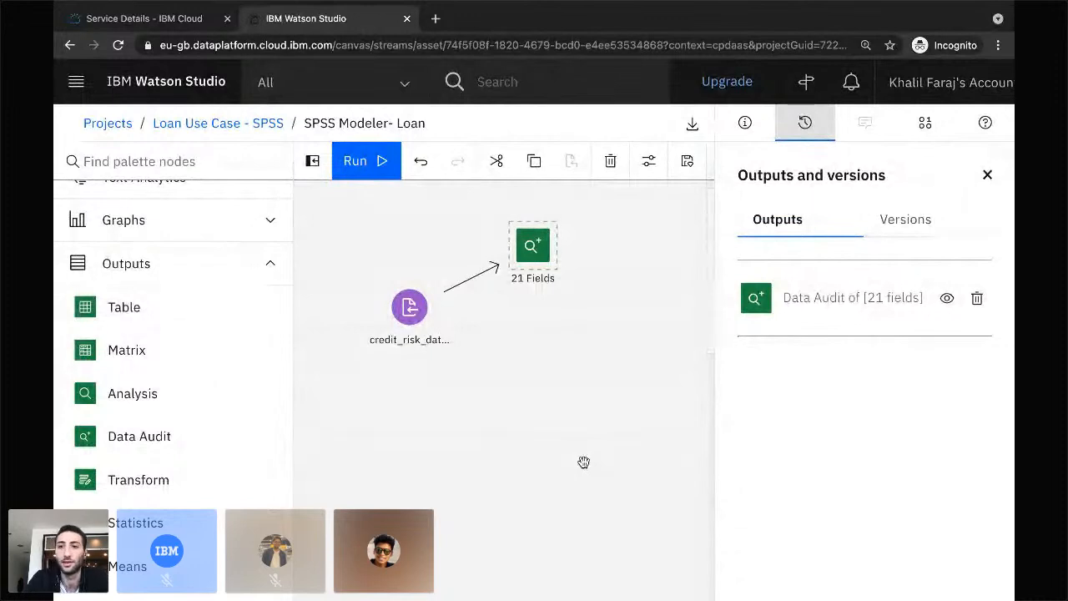
click(946, 300)
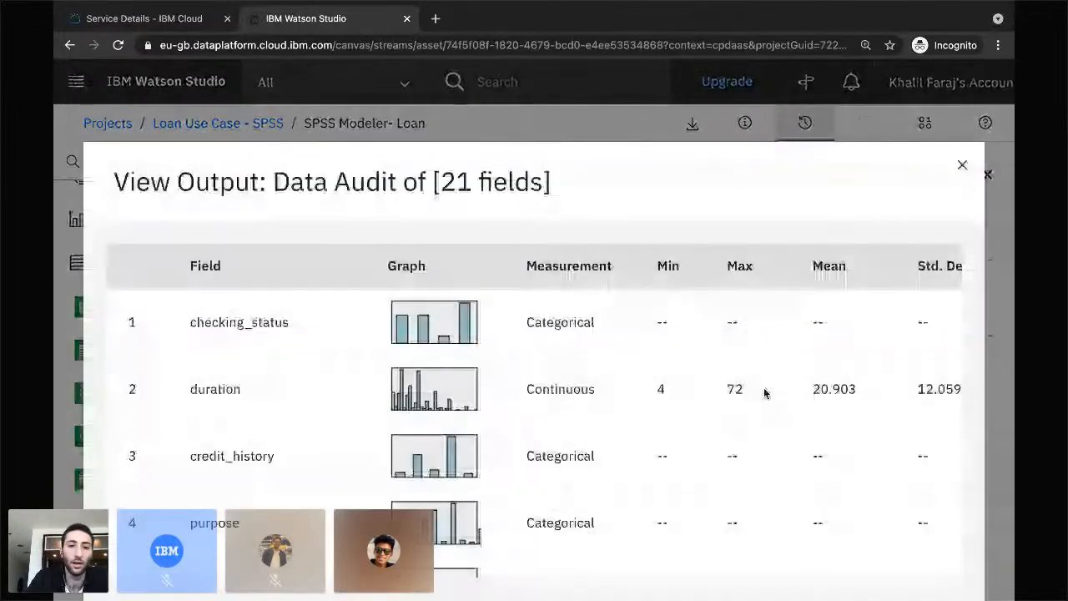
- Examine each field's graph, measurement type, minimum, maximum, mean and standard deviation in the data audit, and close the output and outputs list
scroll(244, 465, down, 1)
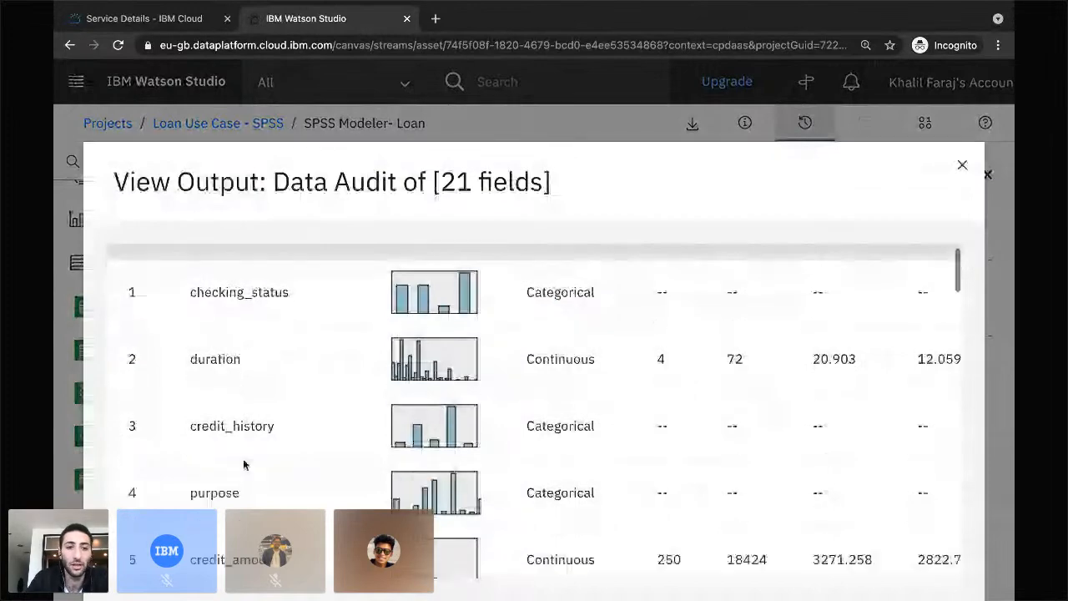
scroll(220, 451, up, 1)
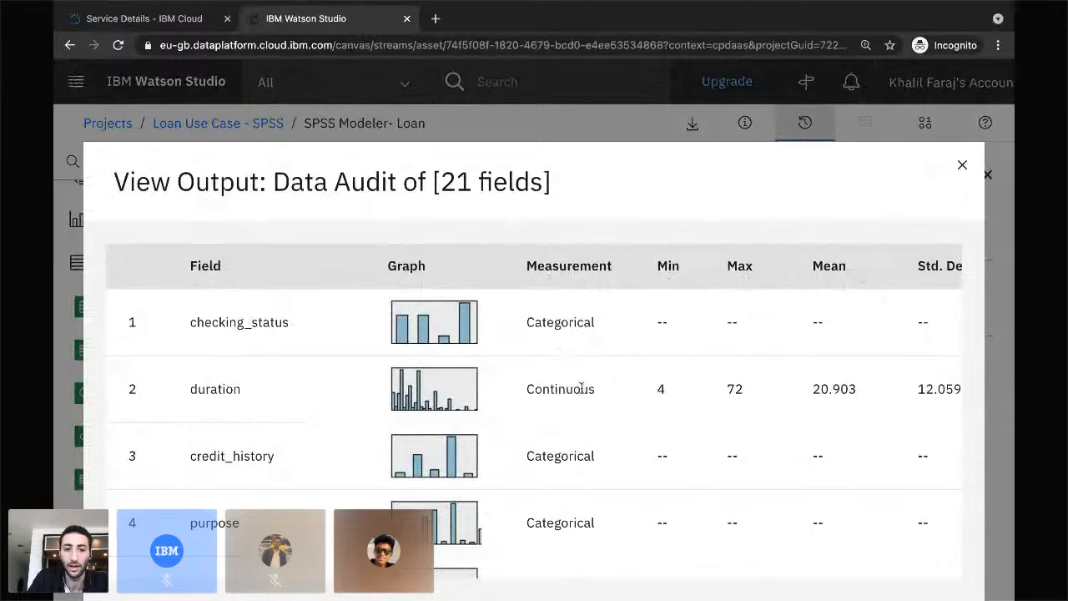
scroll(613, 399, down, 1)
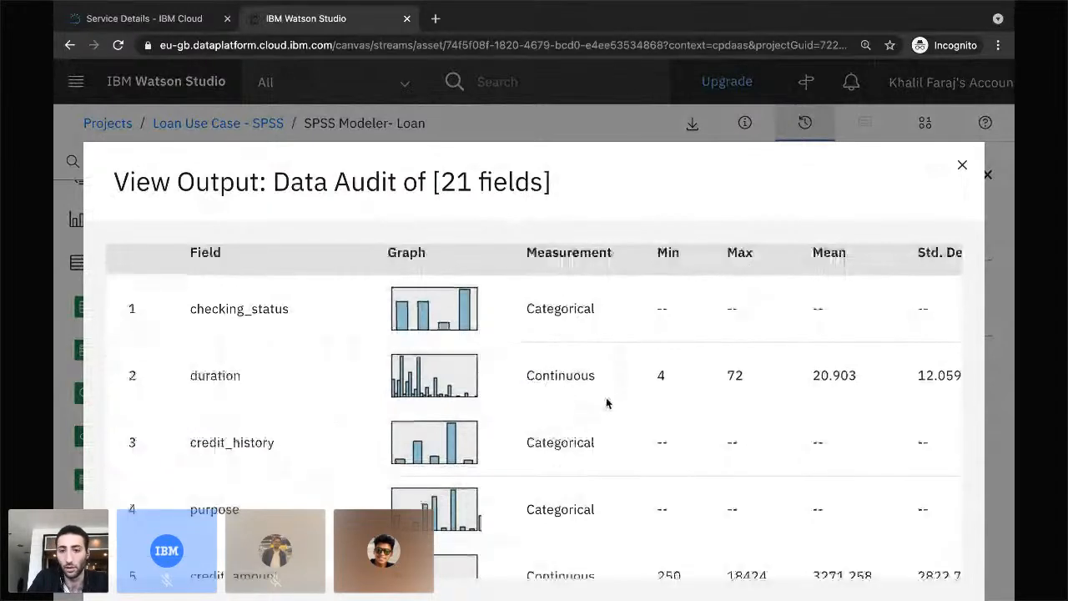
scroll(760, 388, down, 2)
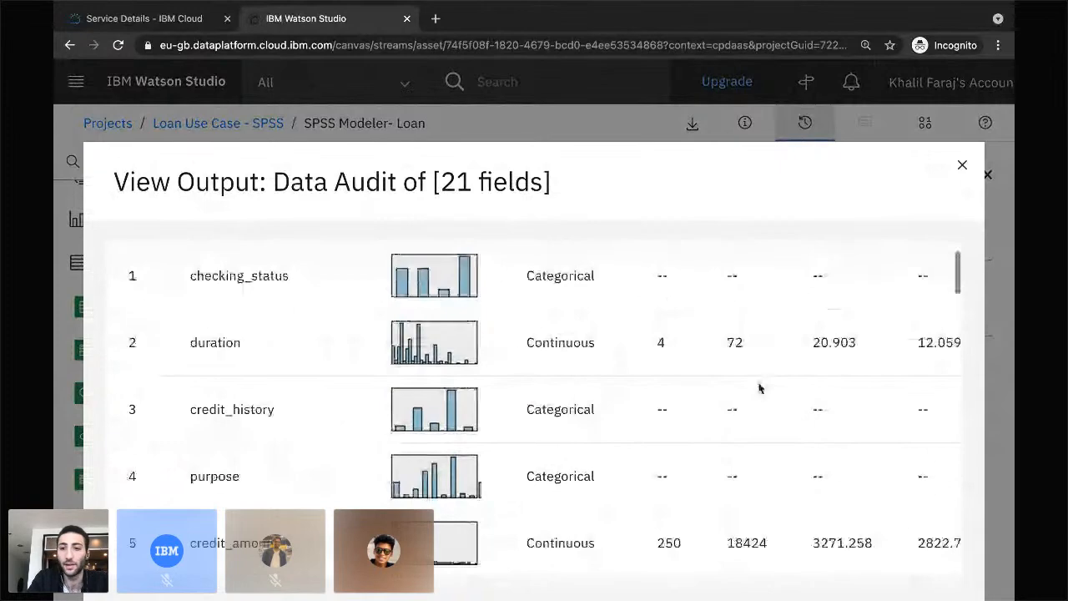
scroll(760, 388, up, 2)
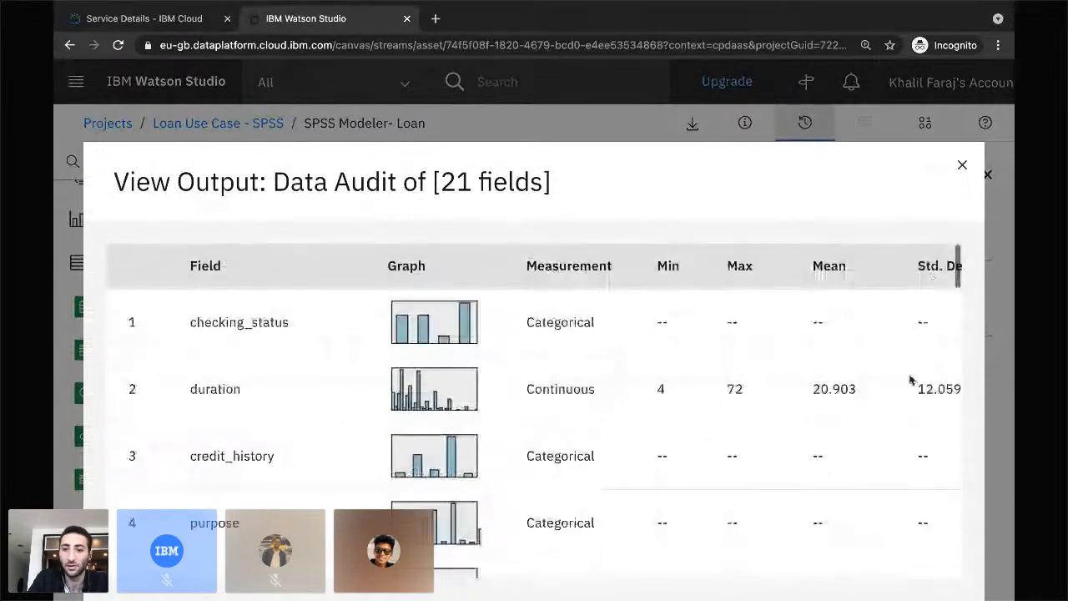
scroll(846, 419, down, 2)
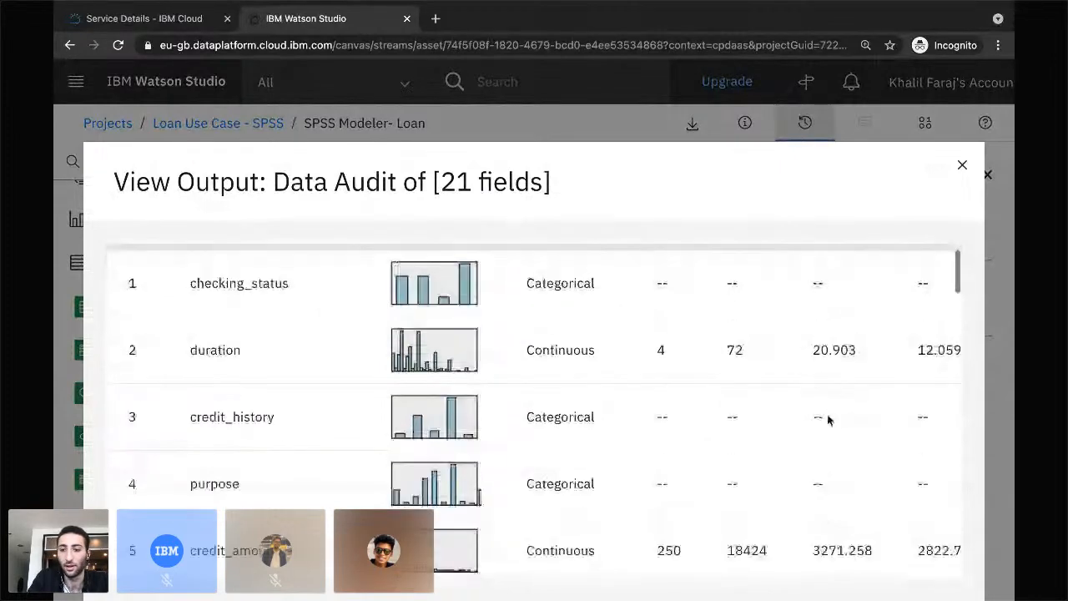
scroll(828, 473, up, 2)
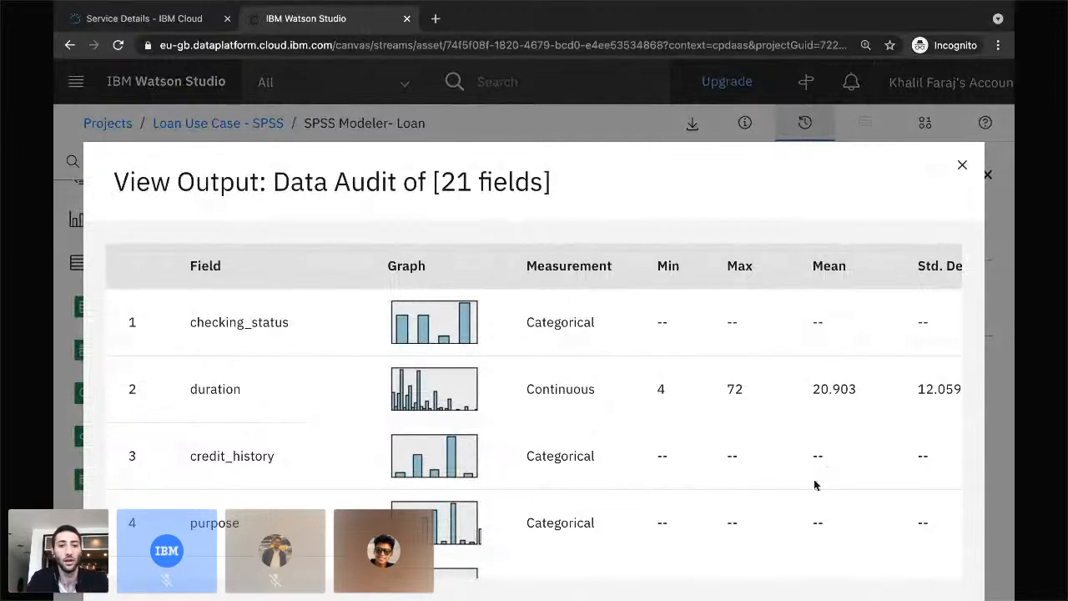
scroll(811, 489, down, 2)
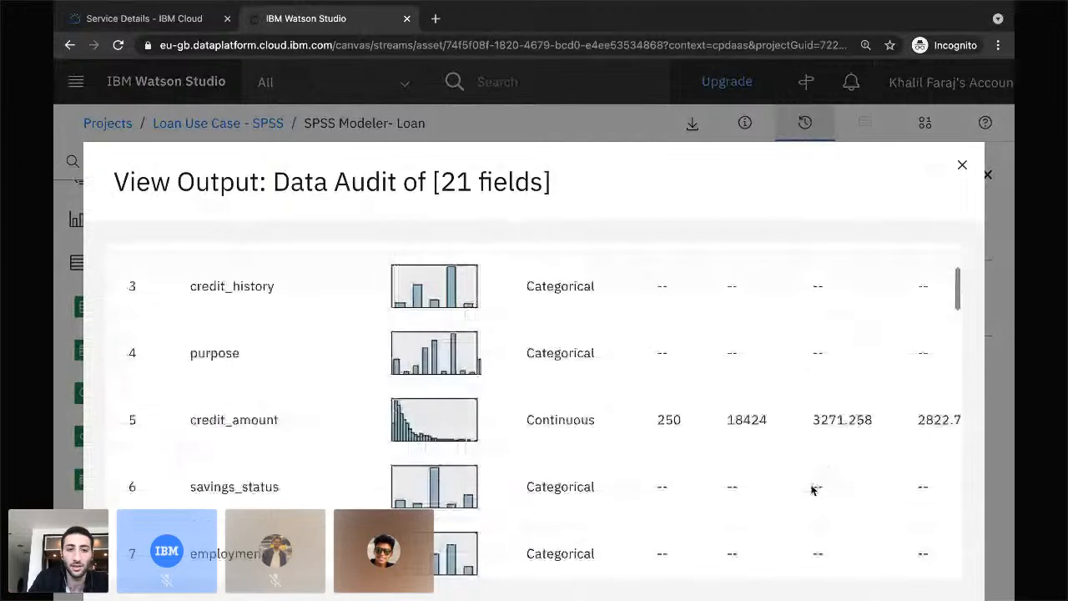
scroll(565, 522, down, 3)
scroll(543, 497, up, 6)
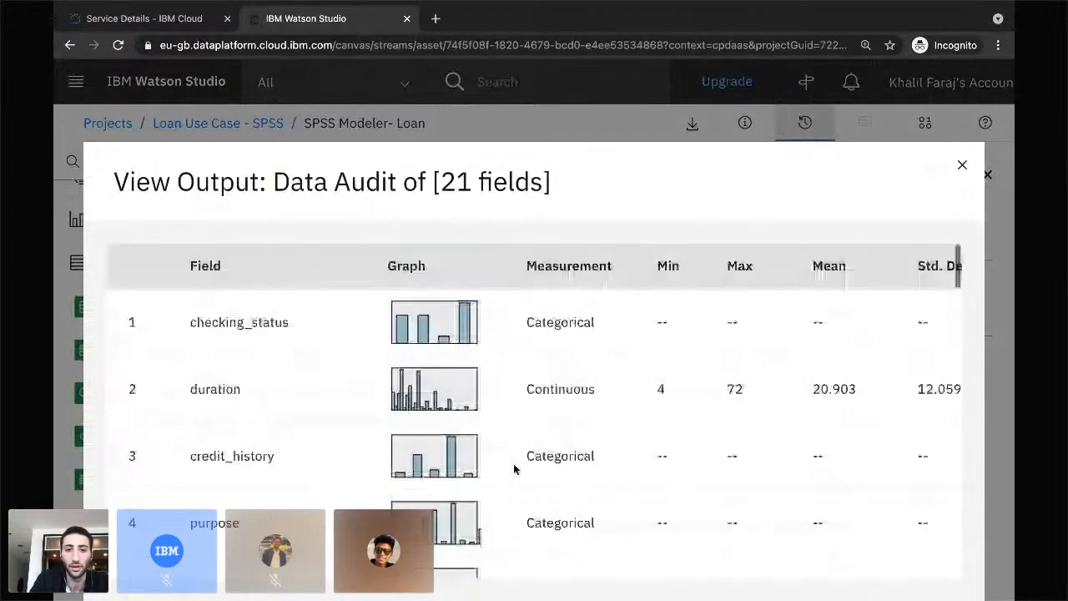
scroll(228, 366, down, 2)
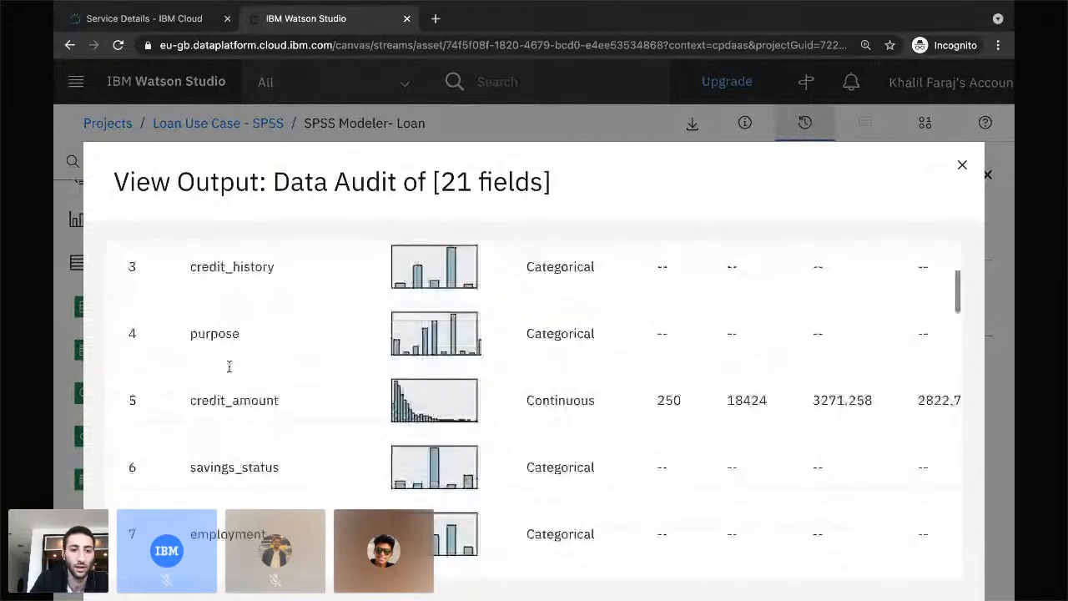
scroll(597, 346, down, 6)
scroll(640, 345, up, 1)
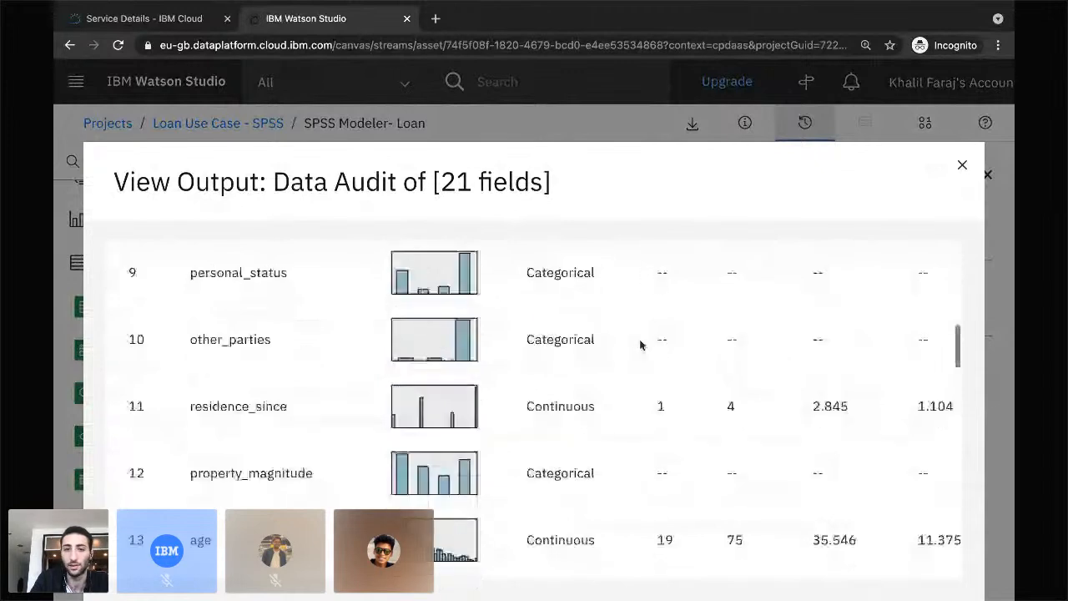
scroll(641, 345, up, 7)
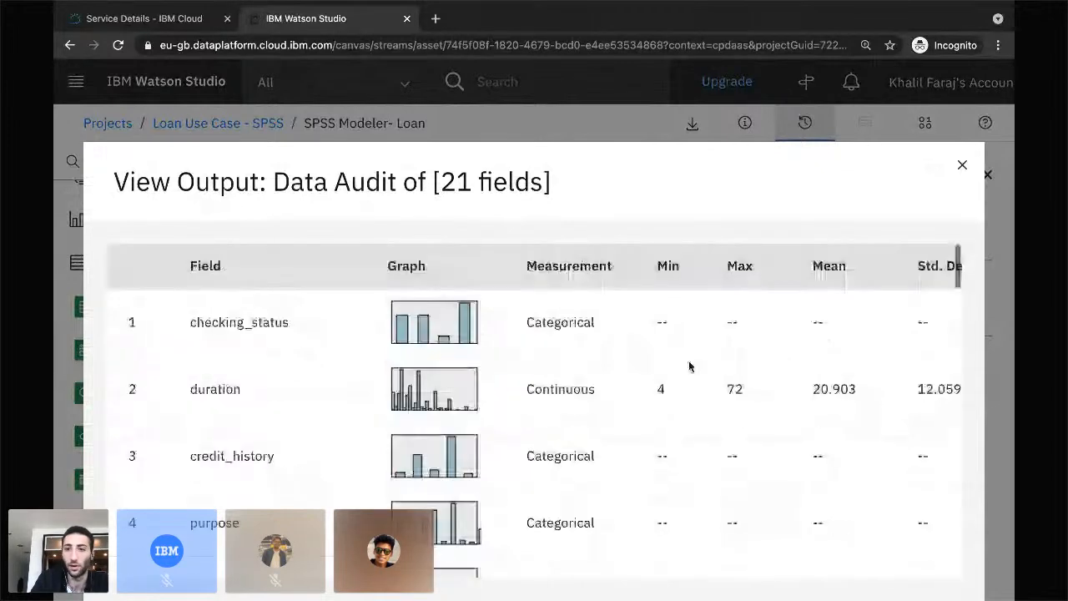
click(964, 167)
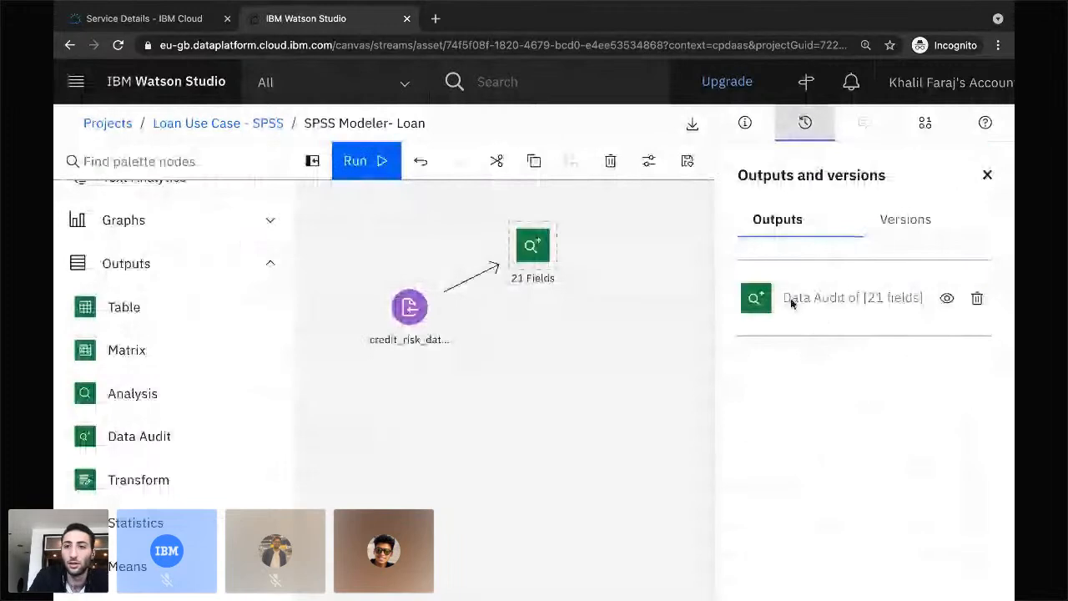
click(988, 177)
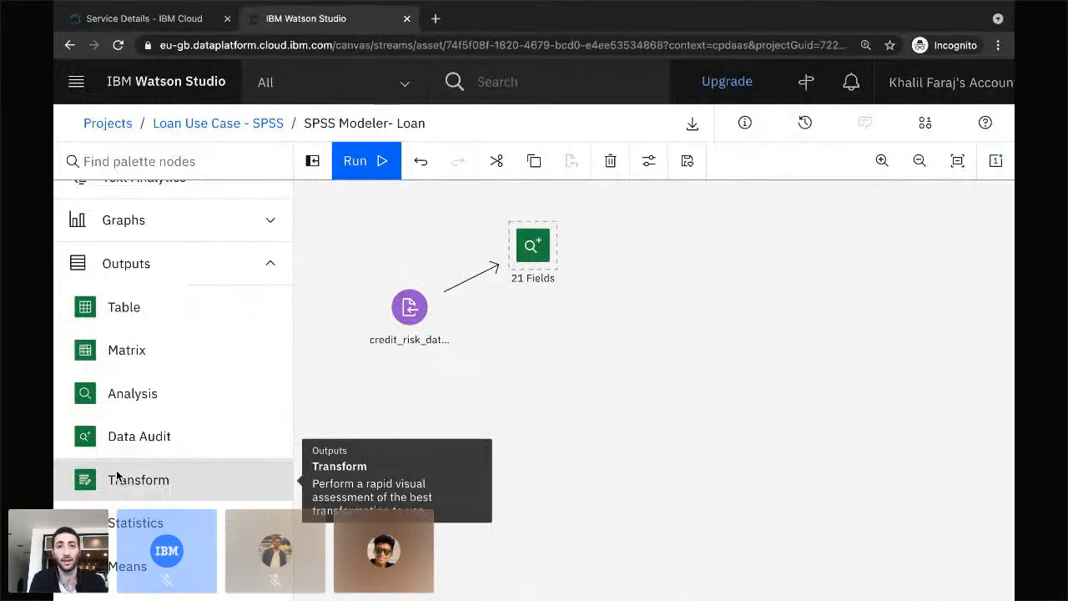
- Add a Partition node below and to the right of the credit_risk_data.csv node, and connect the data node to it
scroll(108, 579, down, 2)
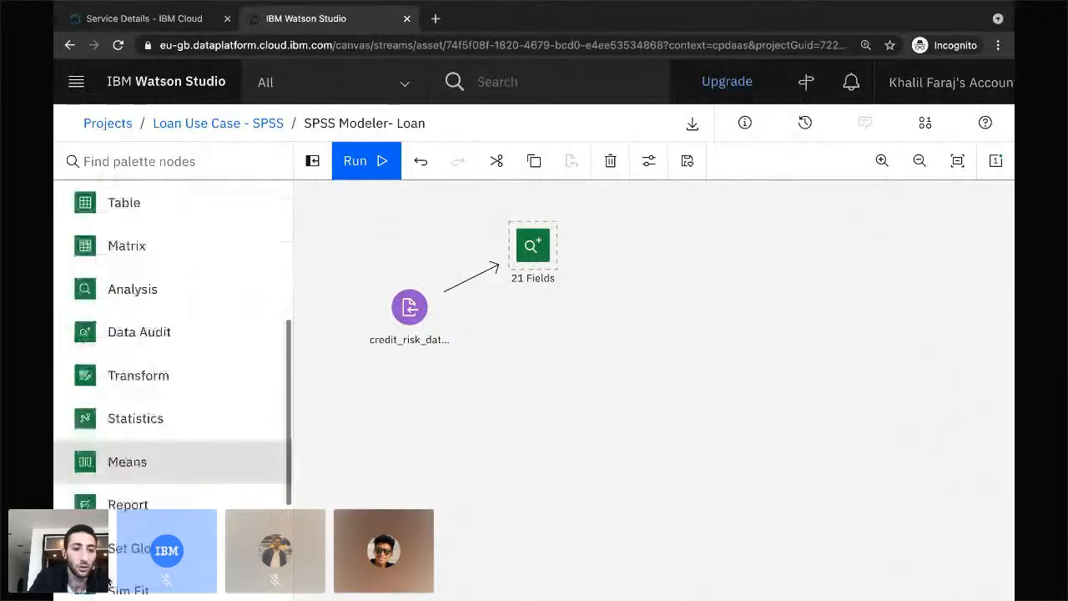
scroll(131, 443, up, 6)
click(188, 477)
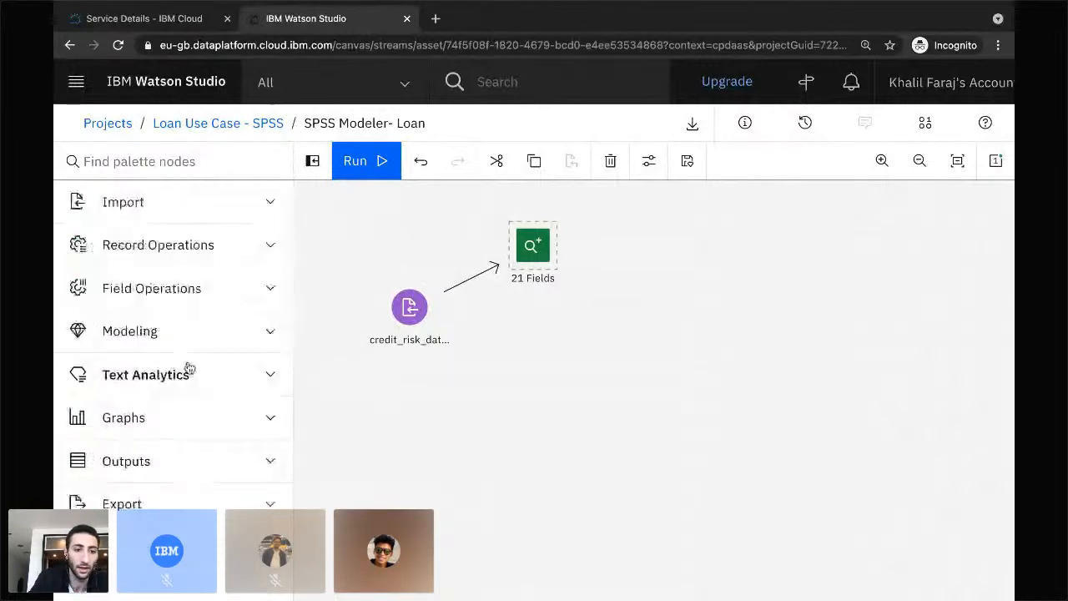
click(151, 288)
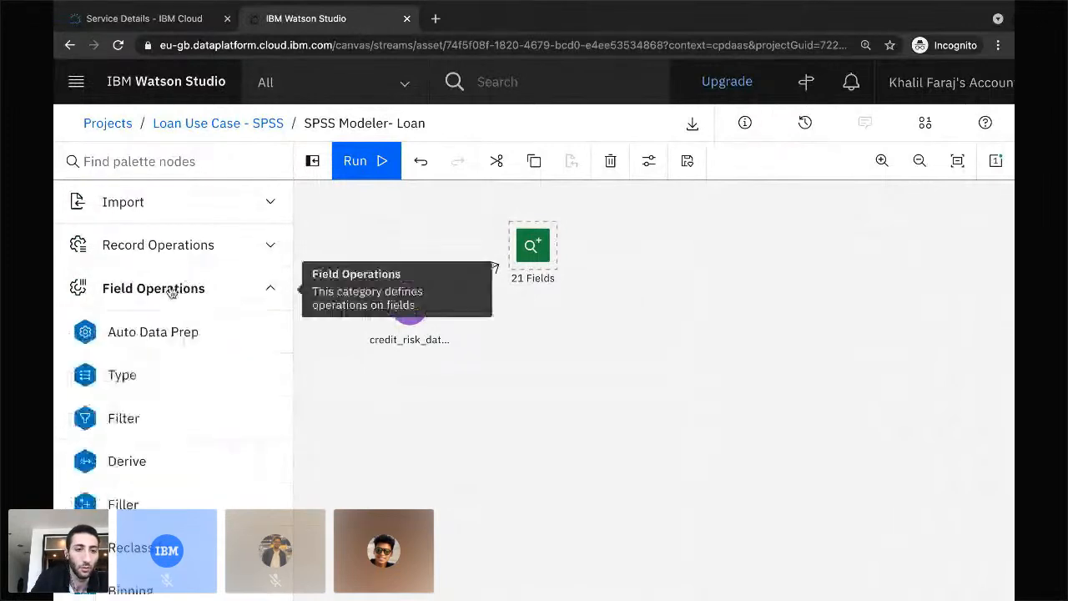
scroll(167, 322, down, 2)
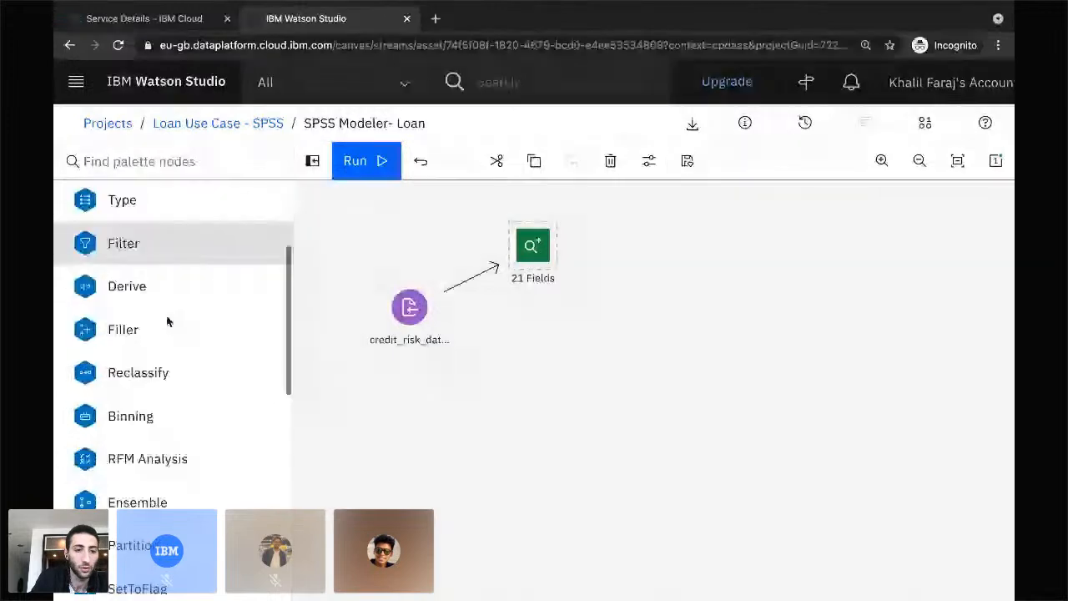
scroll(167, 321, down, 2)
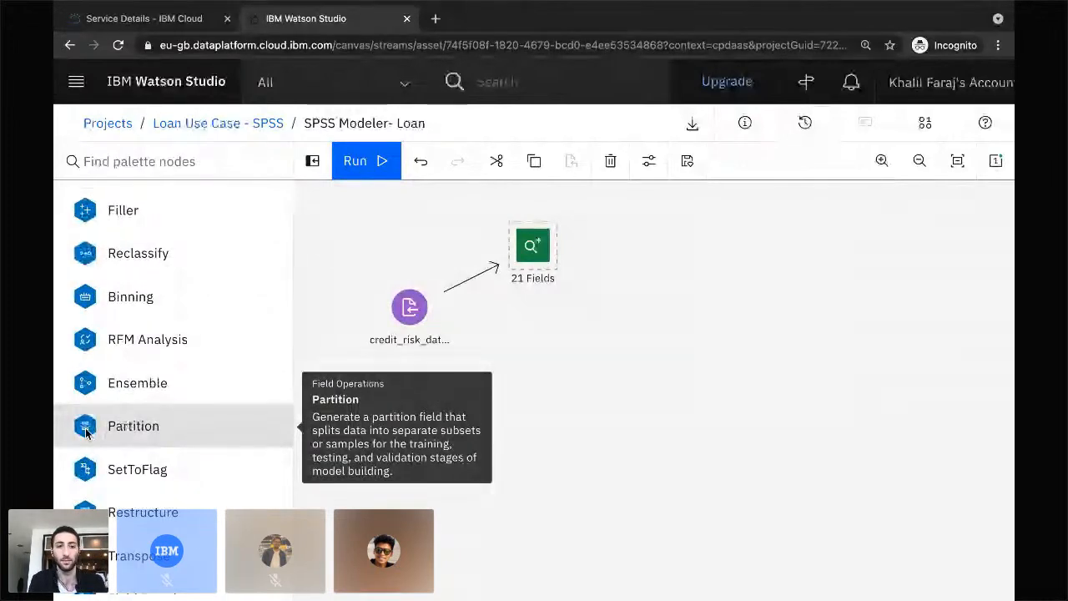
drag(86, 431, 523, 374)
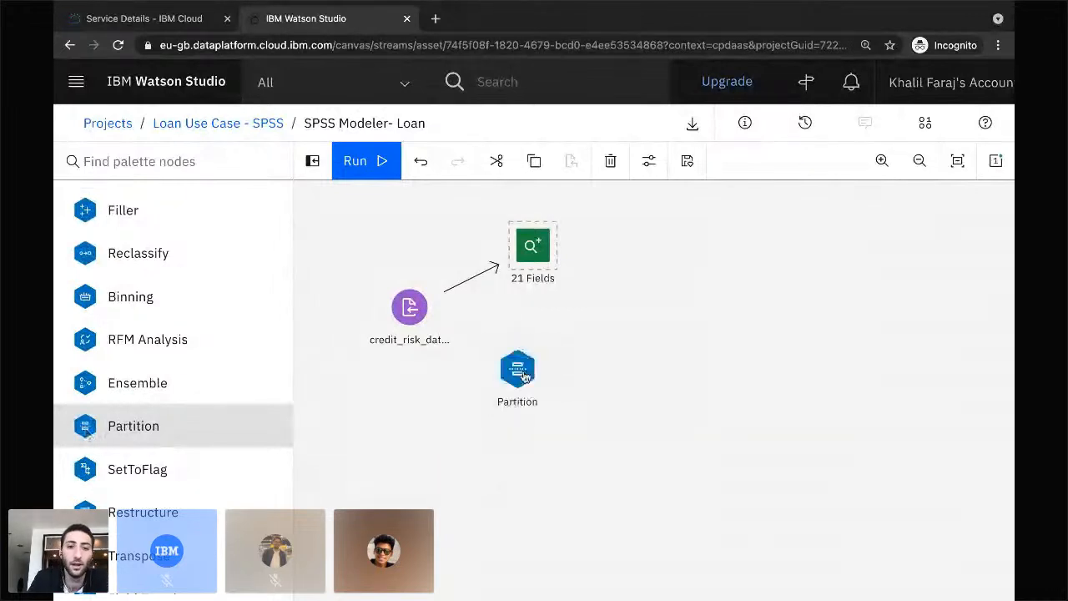
mouse_move(444, 305)
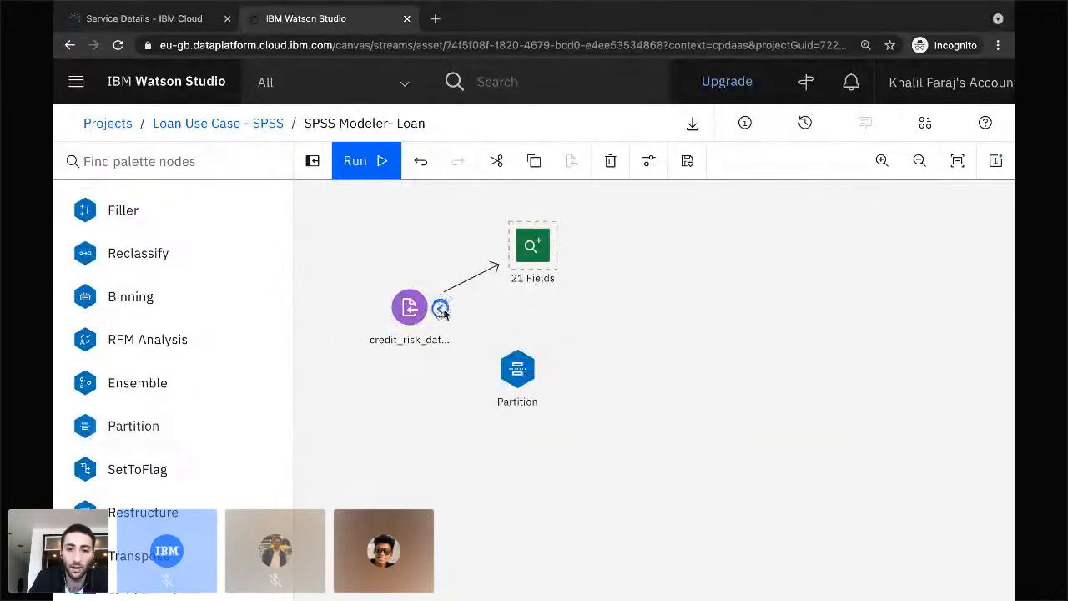
drag(440, 306, 503, 372)
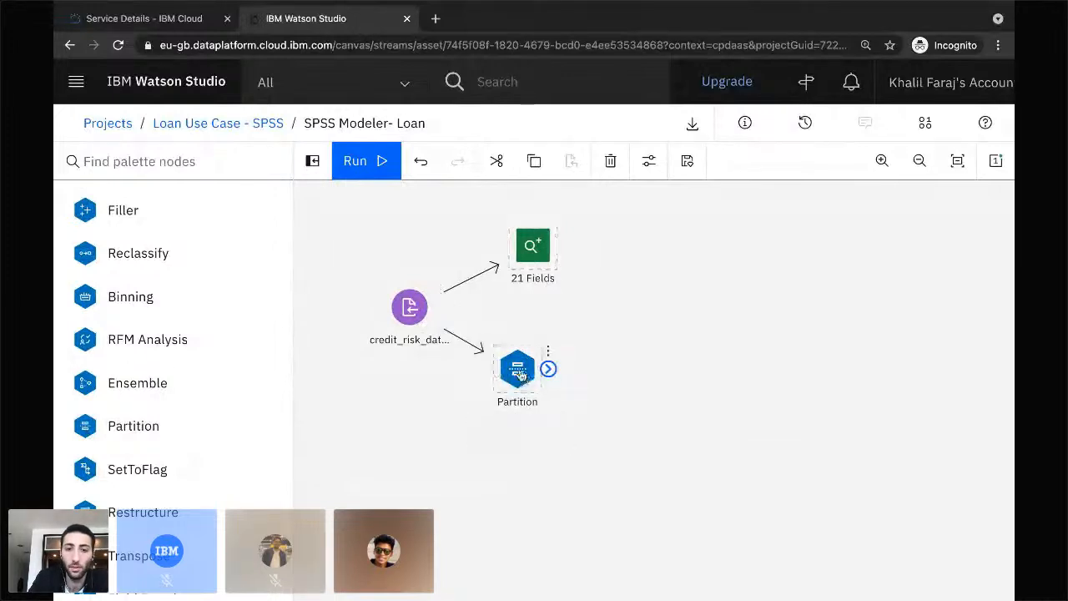
- Set the Partition node's training partition to 80% and testing partition to 20%, and save its settings
click(519, 375)
double_click(519, 376)
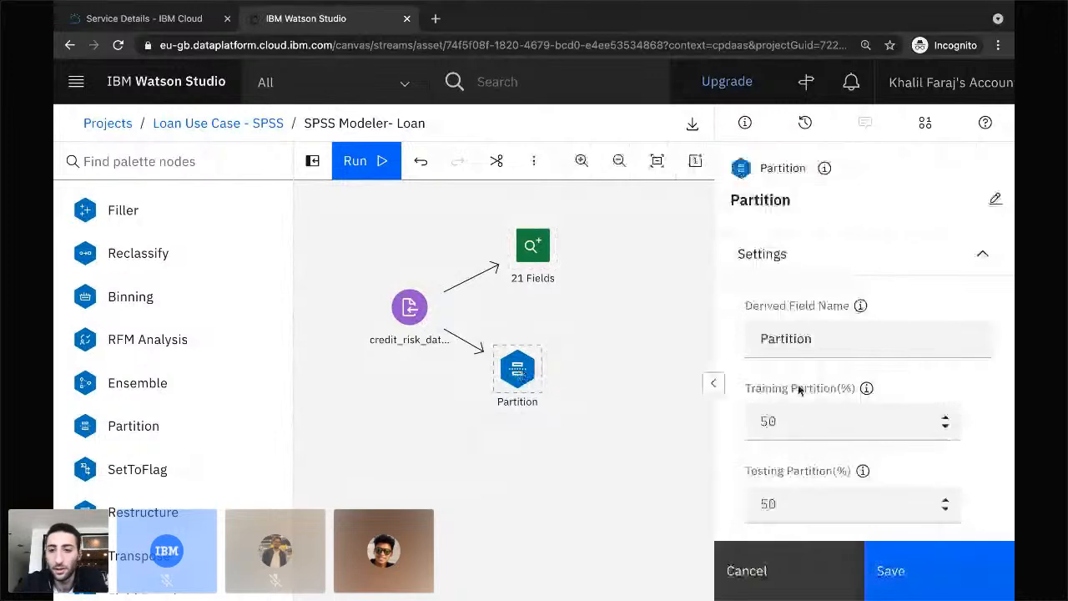
scroll(837, 358, down, 1)
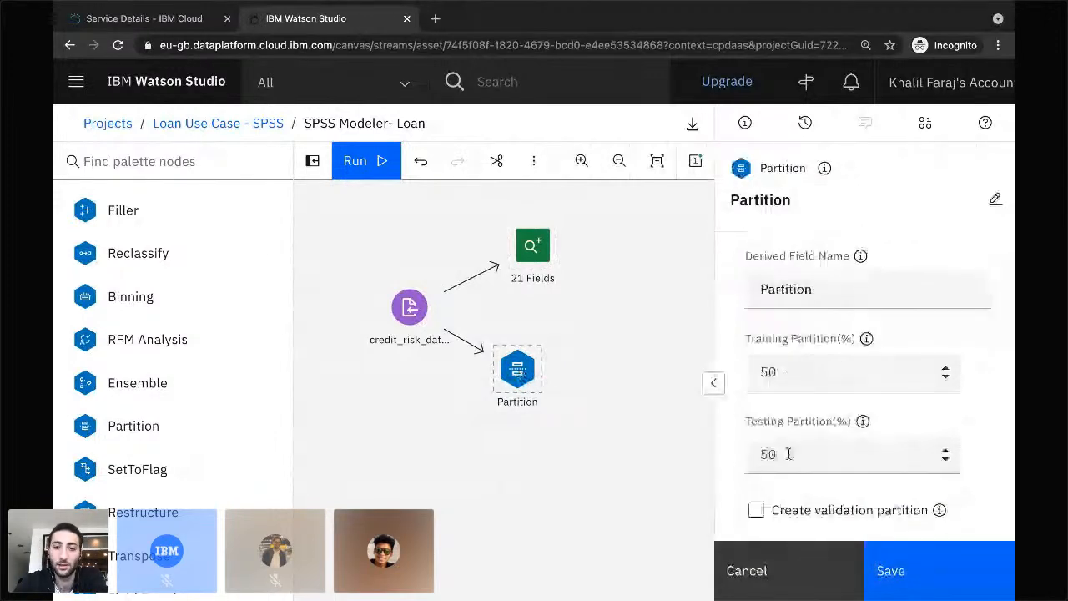
scroll(788, 459, down, 1)
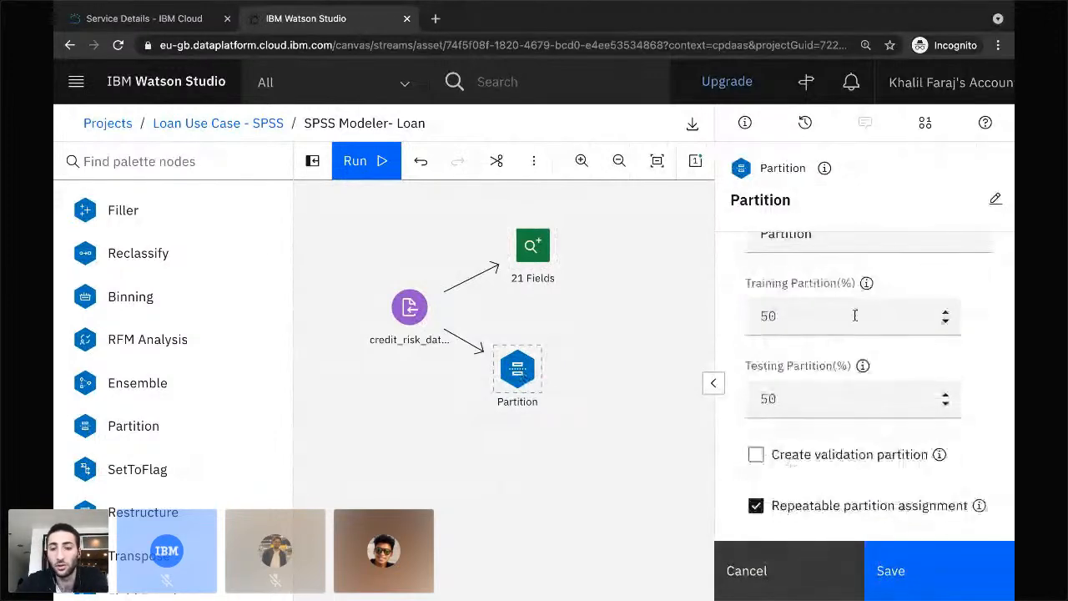
click(807, 318)
key(Delete)
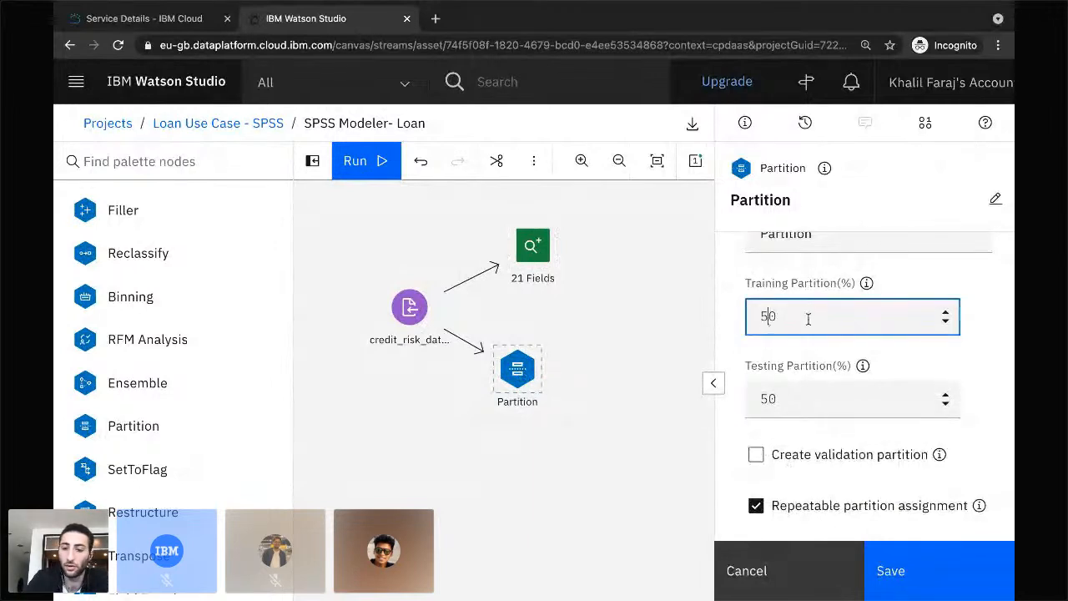
text(8)
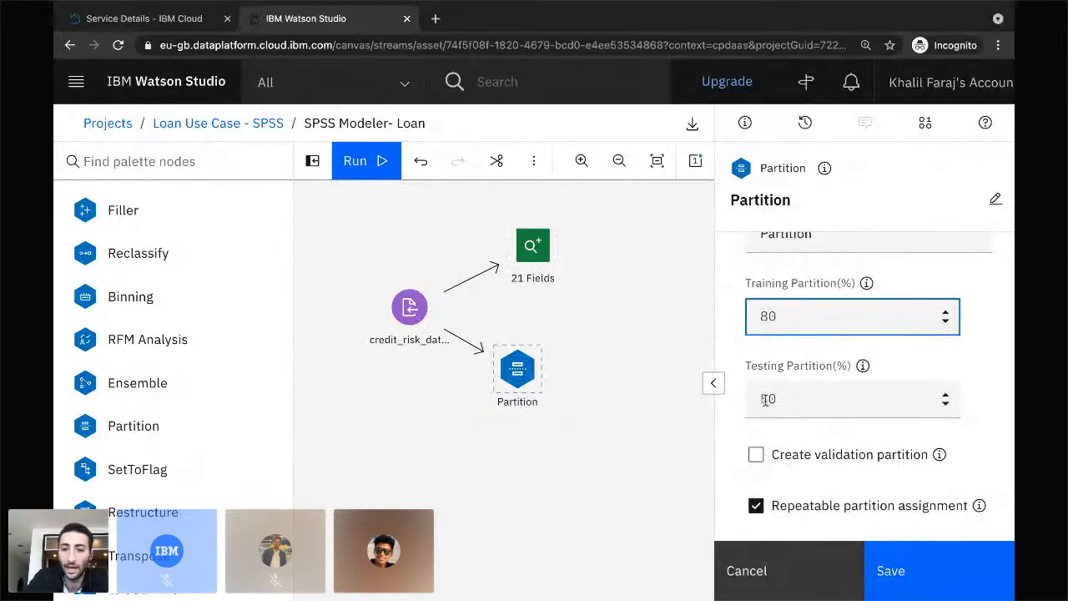
click(763, 400)
key(Delete)
text(2)
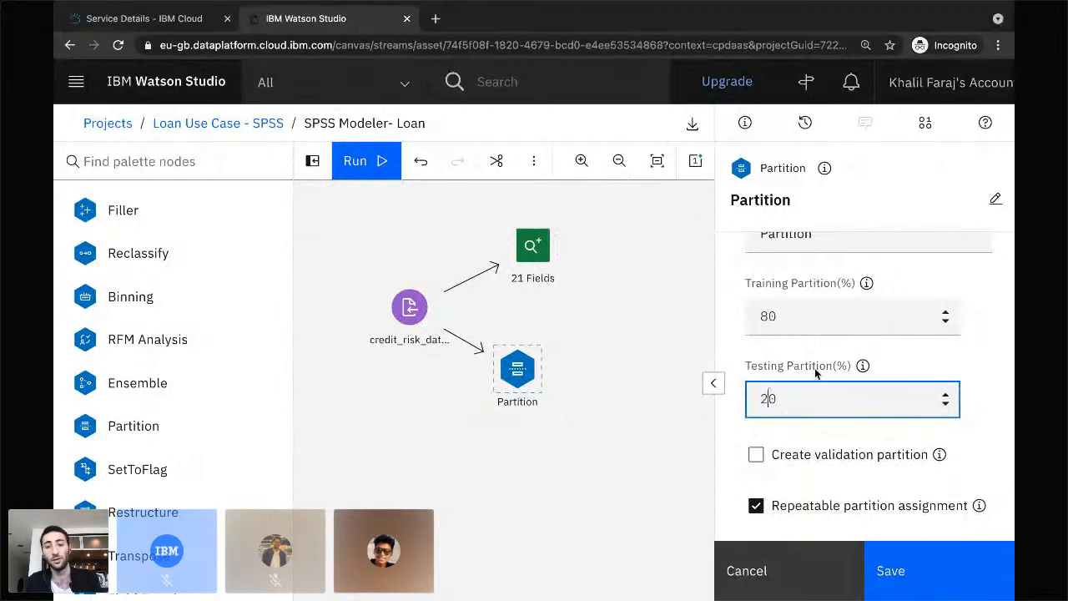
scroll(803, 429, down, 2)
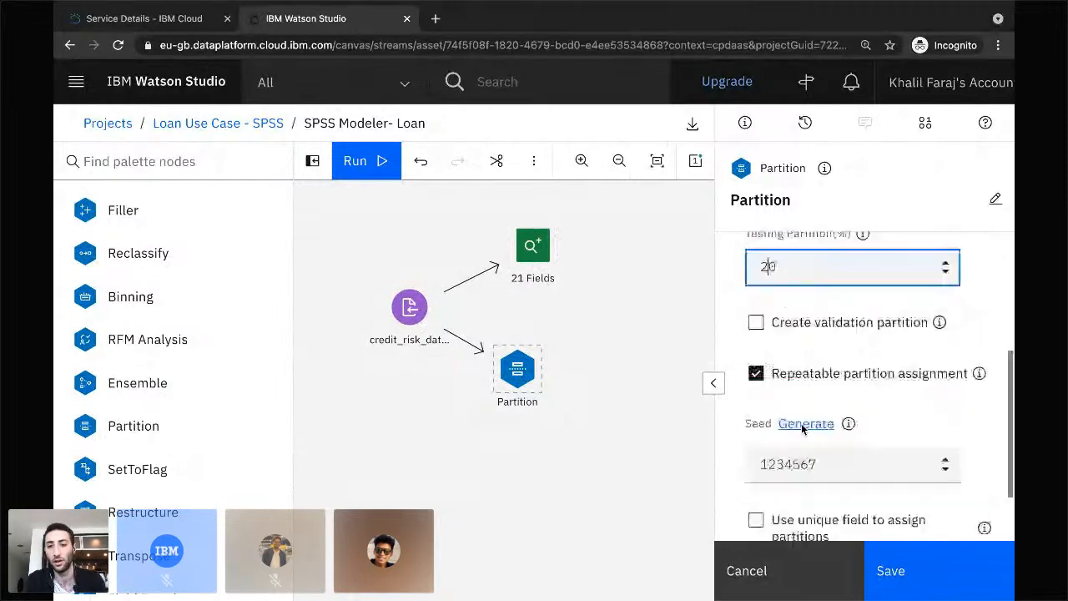
scroll(803, 429, down, 2)
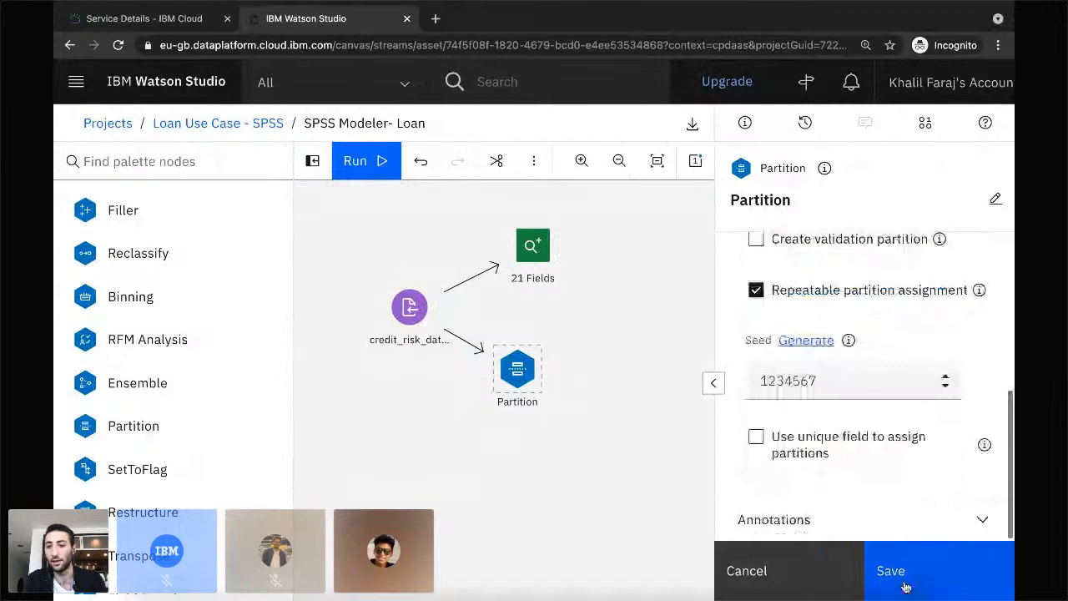
click(905, 586)
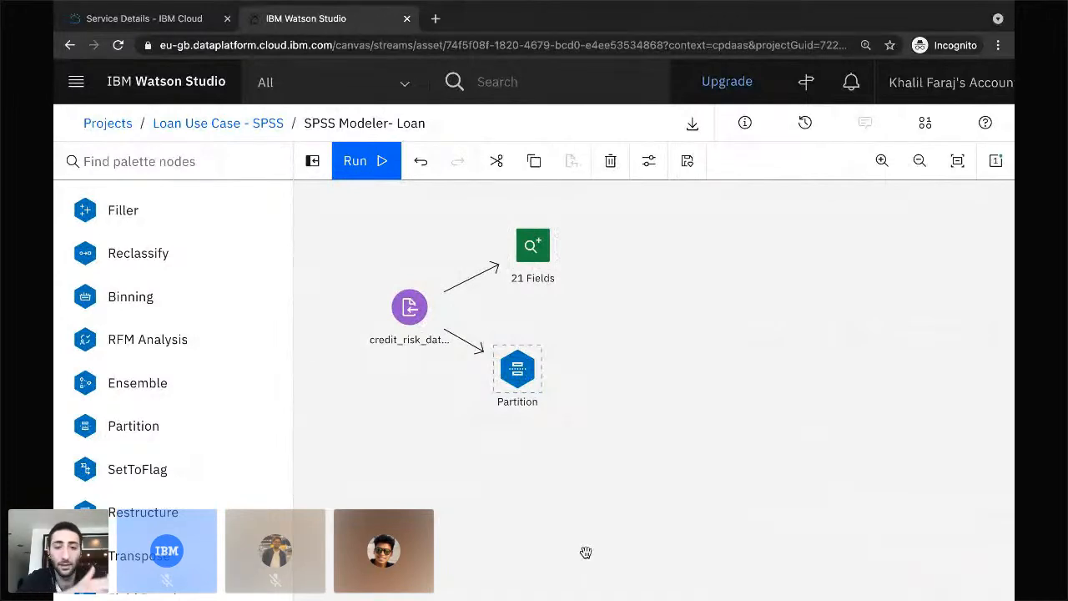
- Add an Auto Data Prep node to the right of the Partition node and connect the Partition node to it
scroll(181, 515, down, 2)
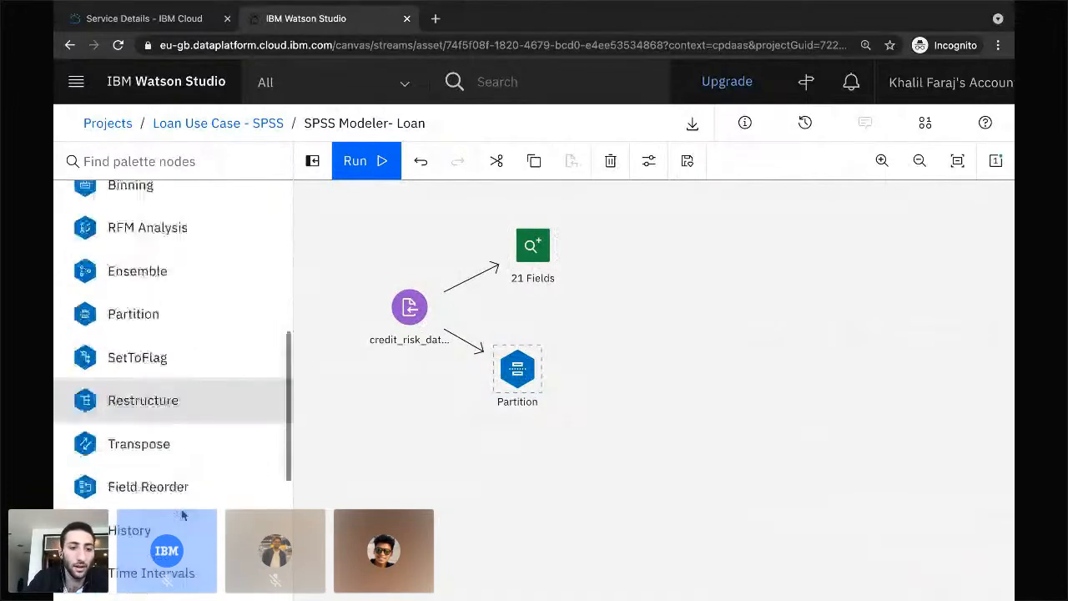
scroll(182, 514, down, 2)
scroll(182, 515, down, 1)
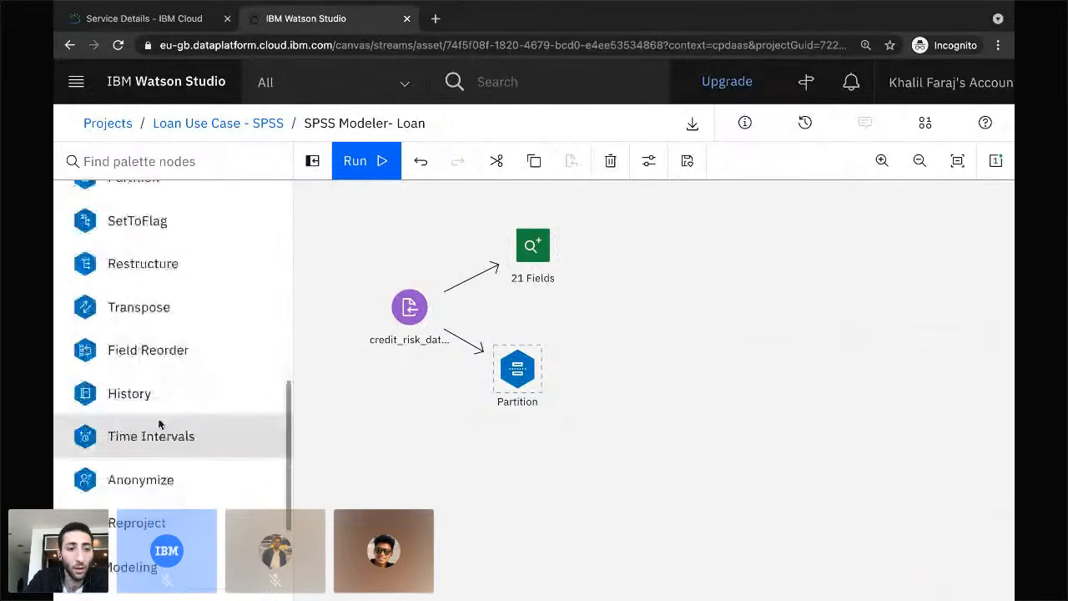
scroll(158, 425, up, 5)
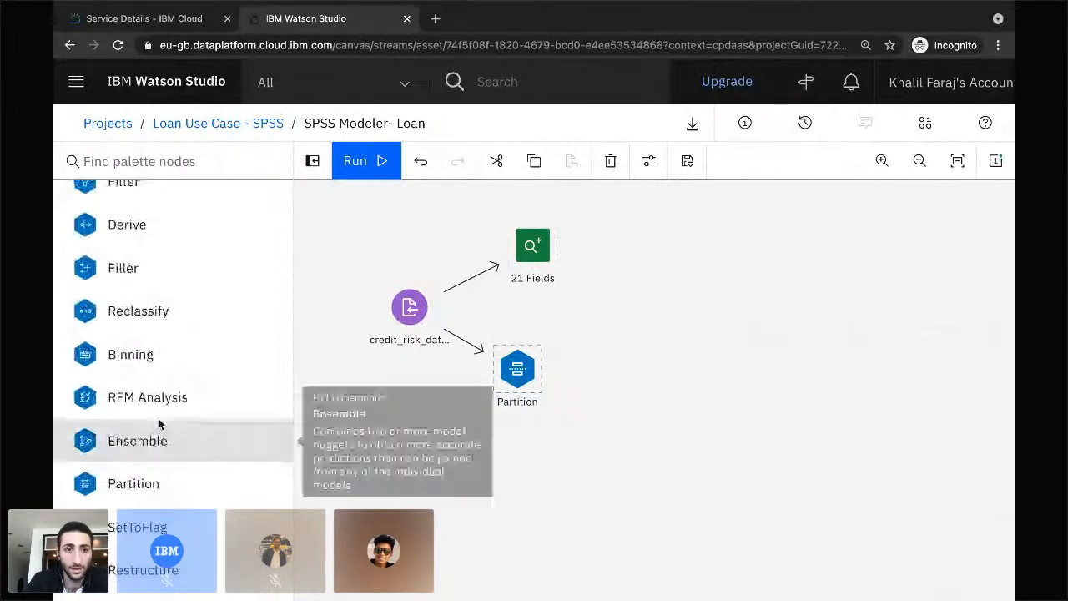
scroll(158, 424, up, 2)
scroll(159, 424, up, 2)
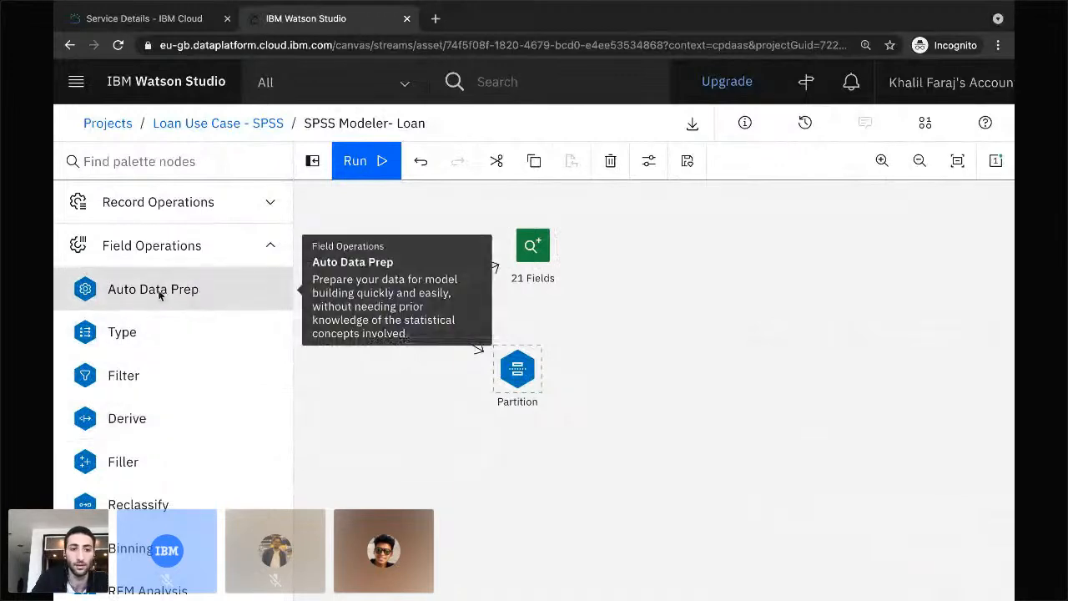
drag(159, 293, 672, 393)
mouse_move(545, 382)
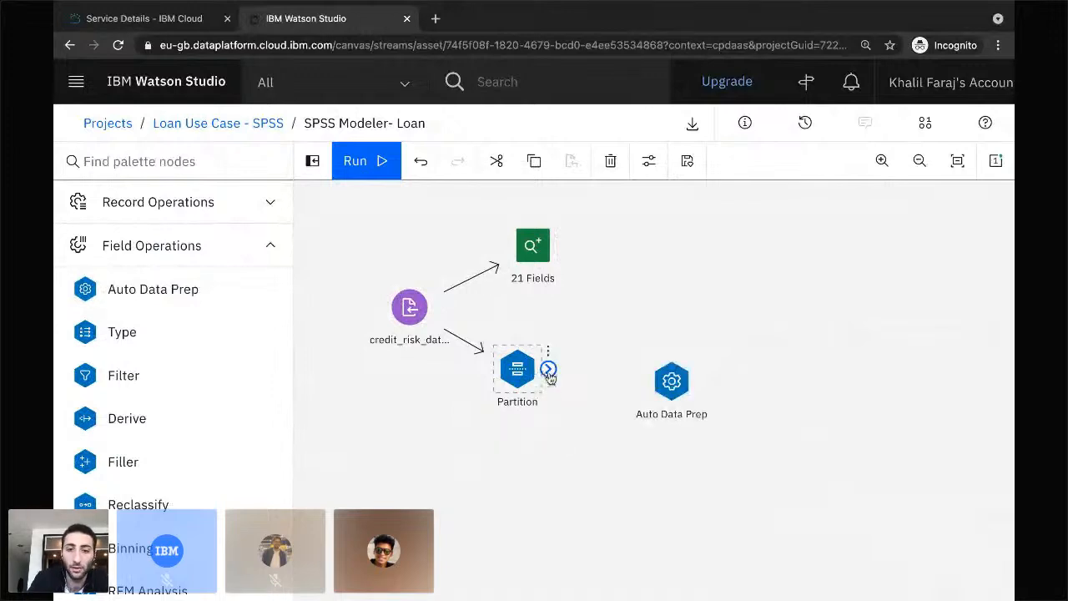
drag(548, 370, 667, 380)
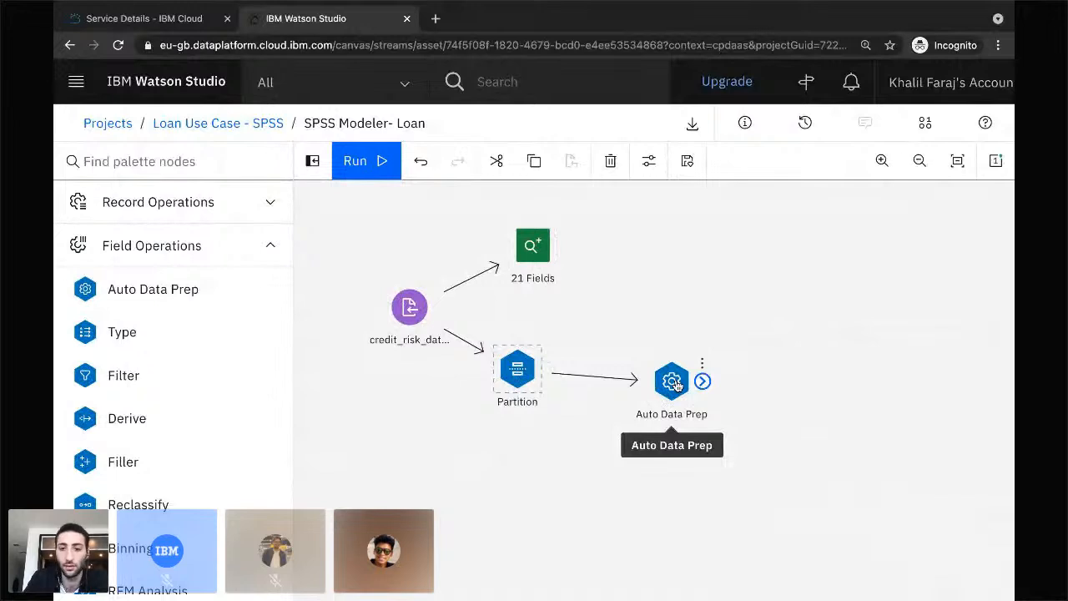
- Review the Auto Data Prep node's objectives and its date and time preparation settings, and save the node
click(674, 384)
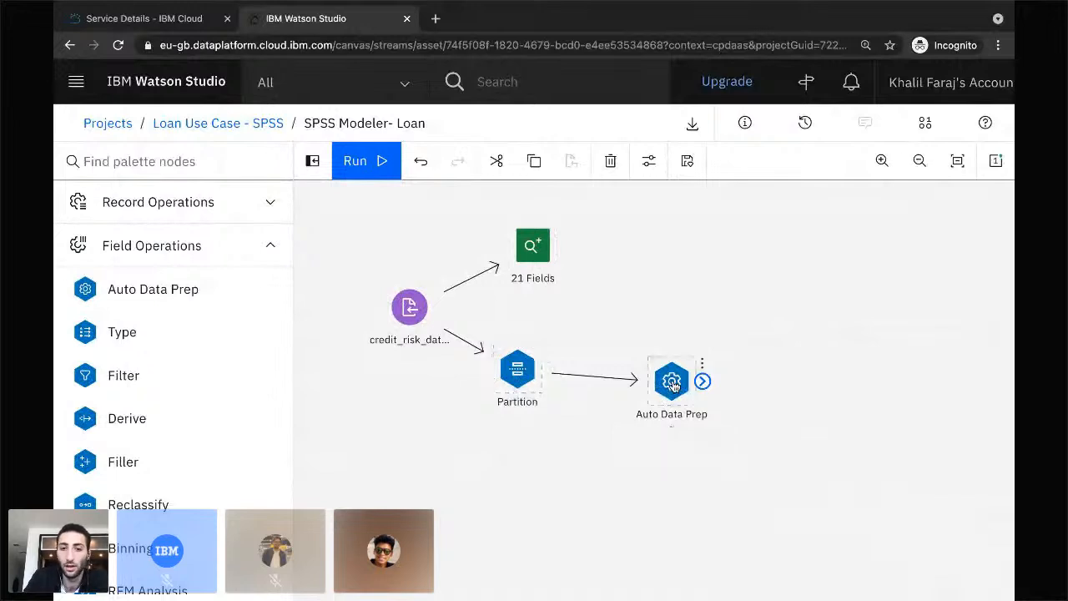
double_click(673, 384)
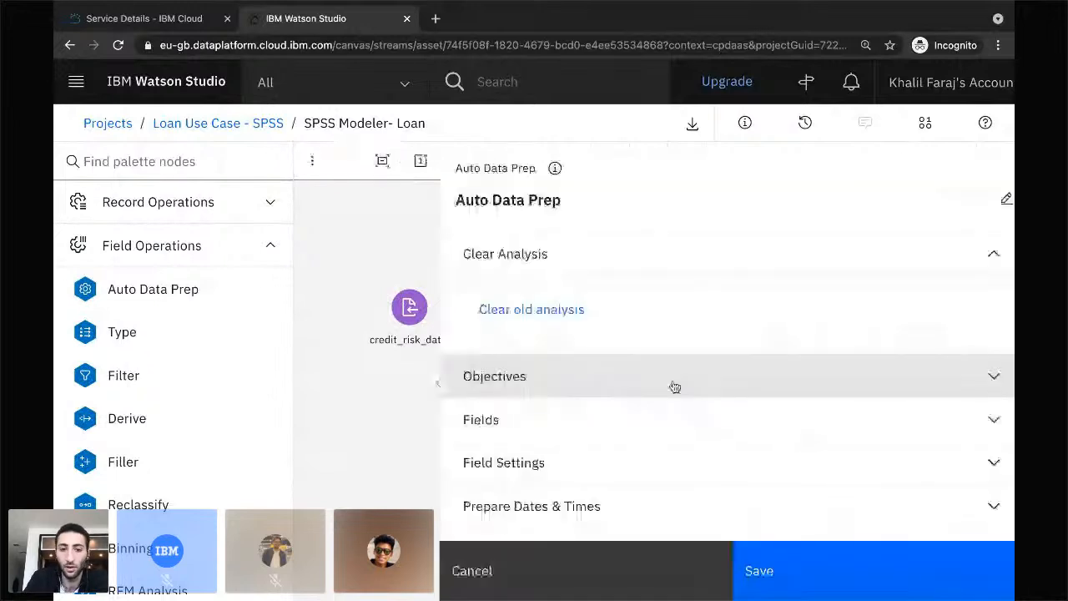
click(569, 377)
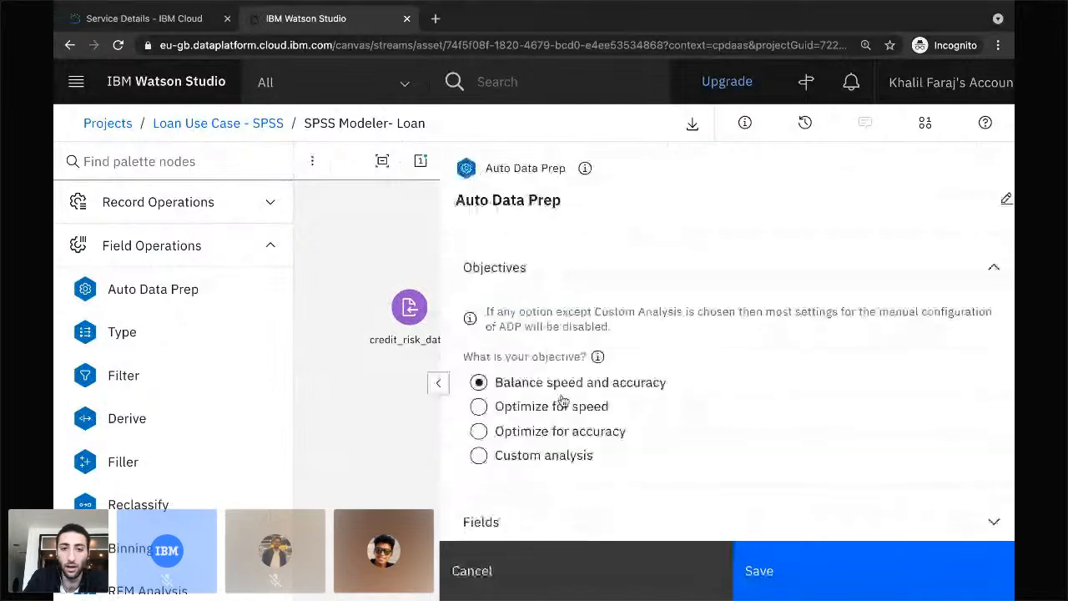
scroll(561, 418, up, 1)
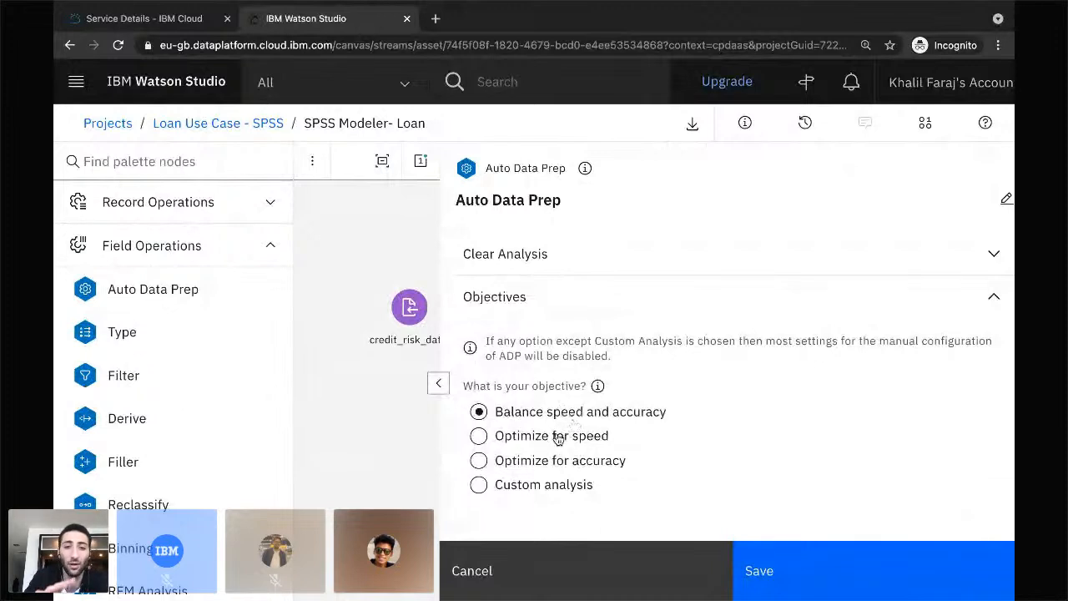
scroll(569, 473, down, 1)
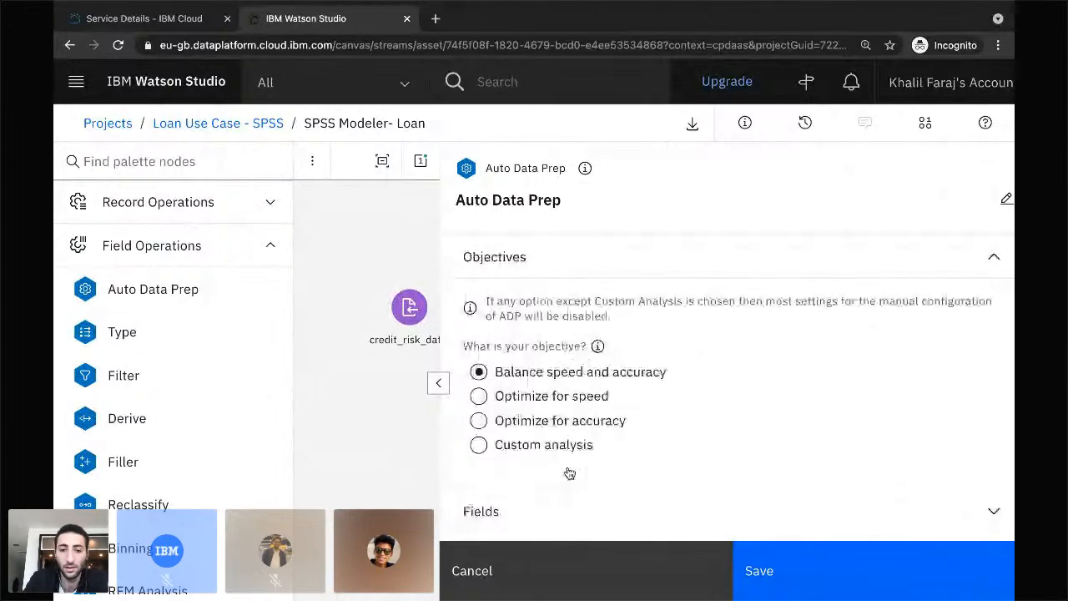
scroll(569, 473, down, 2)
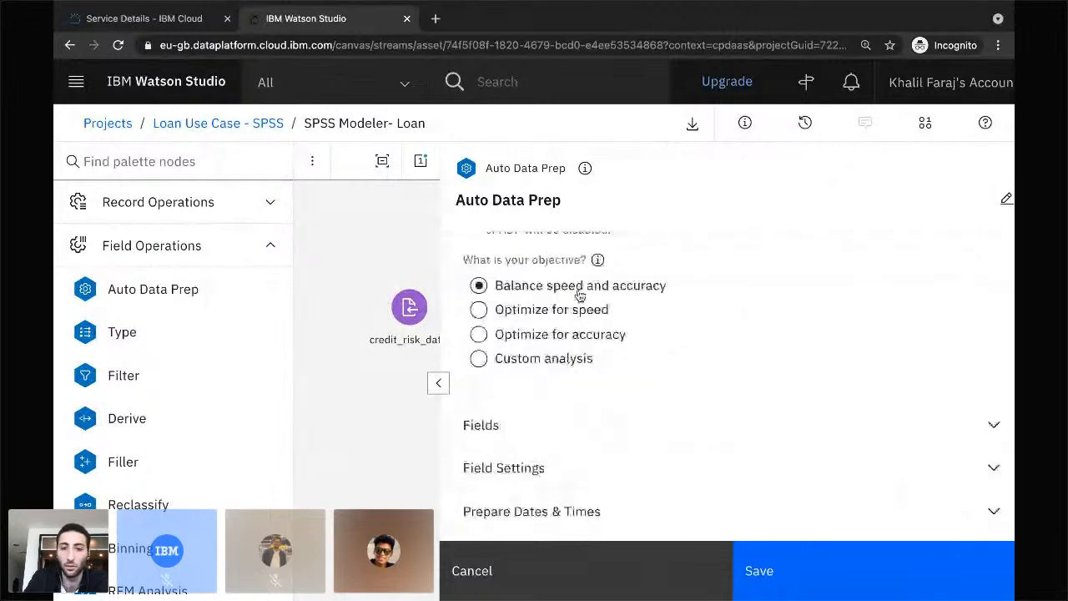
click(568, 443)
scroll(567, 440, down, 4)
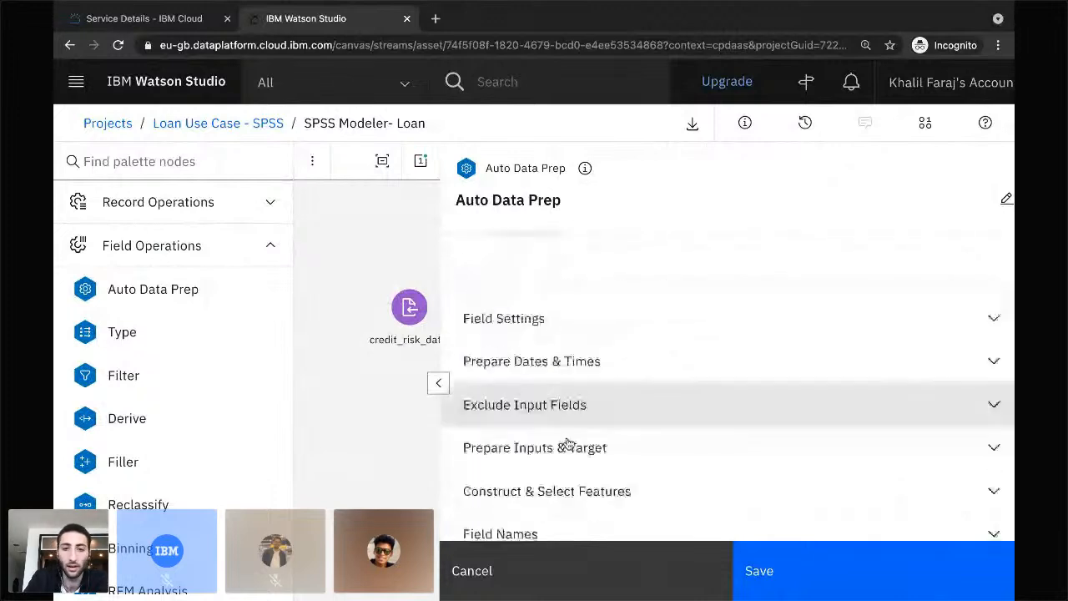
click(555, 364)
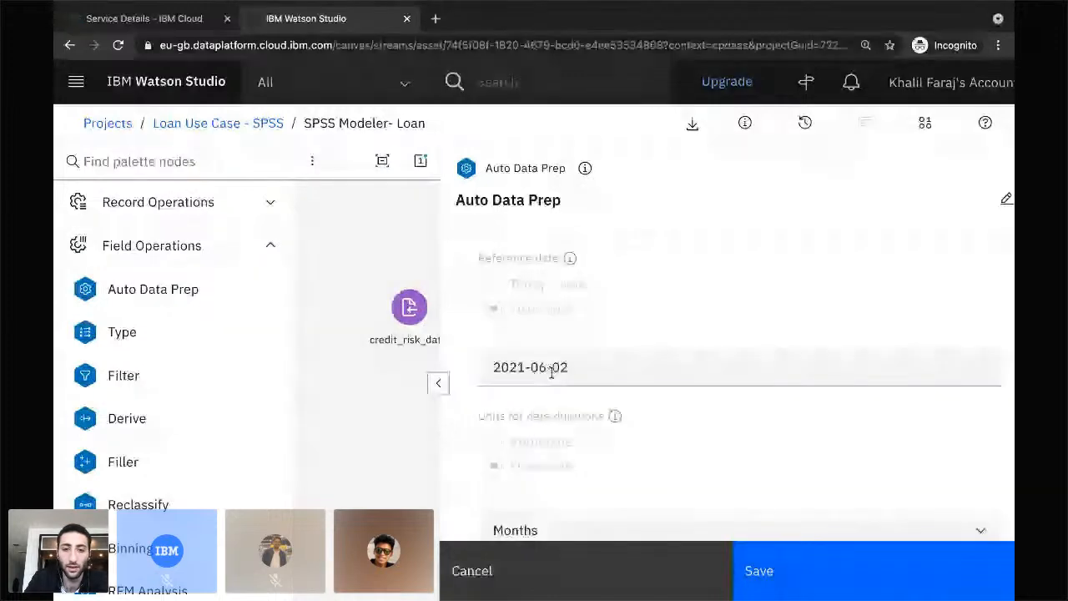
scroll(575, 287, down, 5)
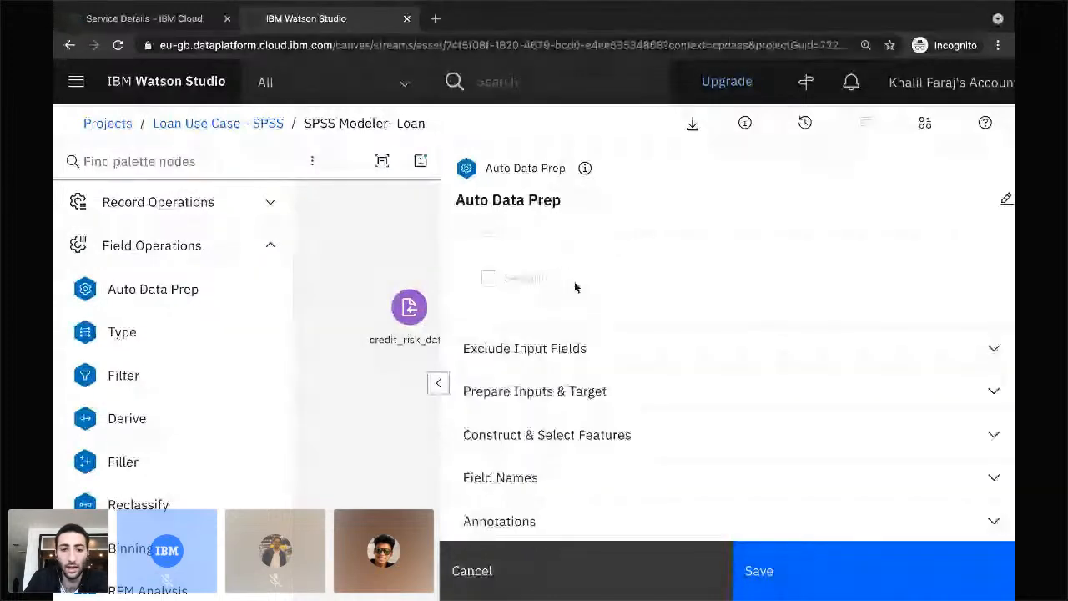
click(778, 567)
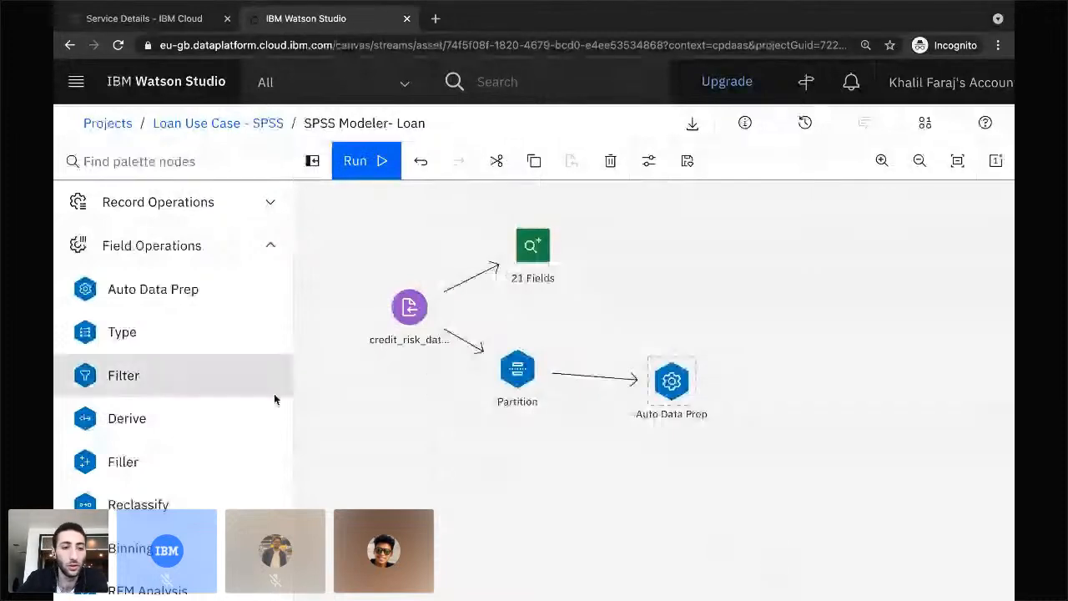
- Duplicate the existing Data Audit node, place the copy to the right of Auto Data Prep, and connect Auto Data Prep to it
scroll(113, 463, down, 1)
scroll(109, 468, down, 5)
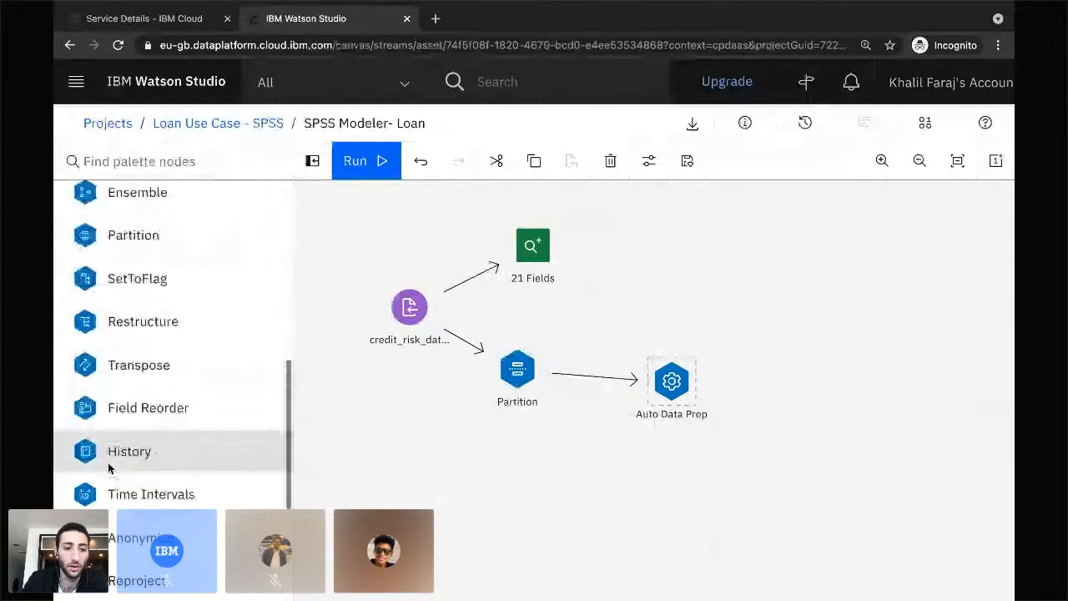
scroll(108, 469, down, 3)
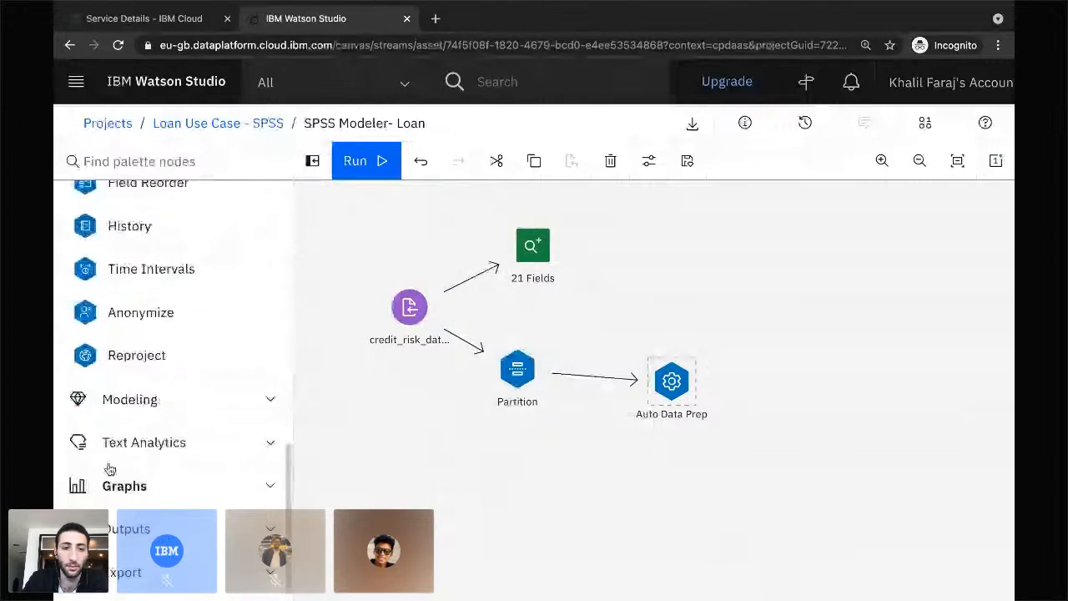
click(531, 256)
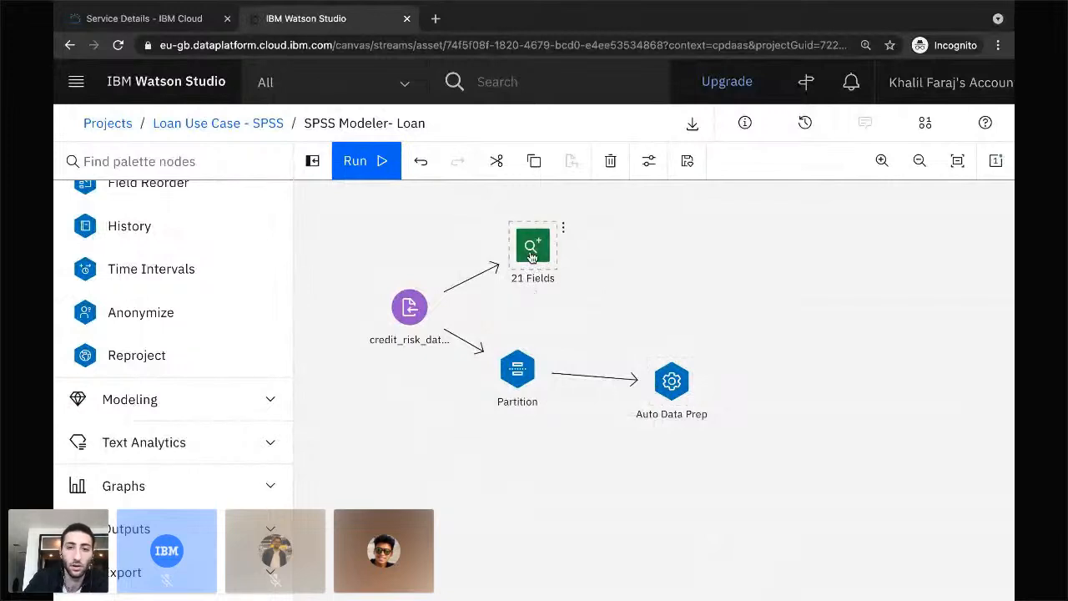
key(super+c)
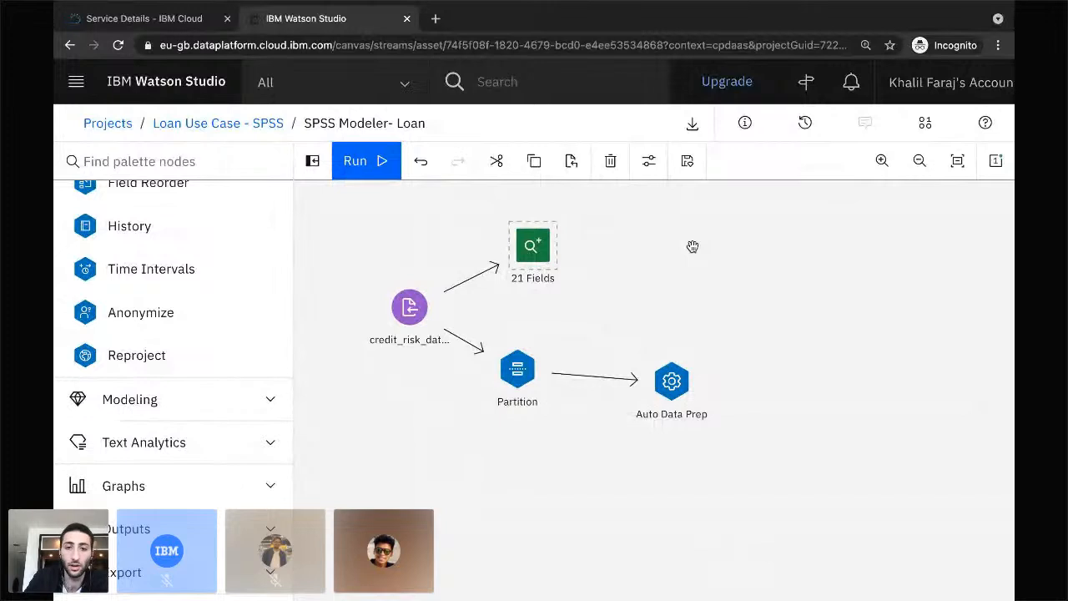
key(super+v)
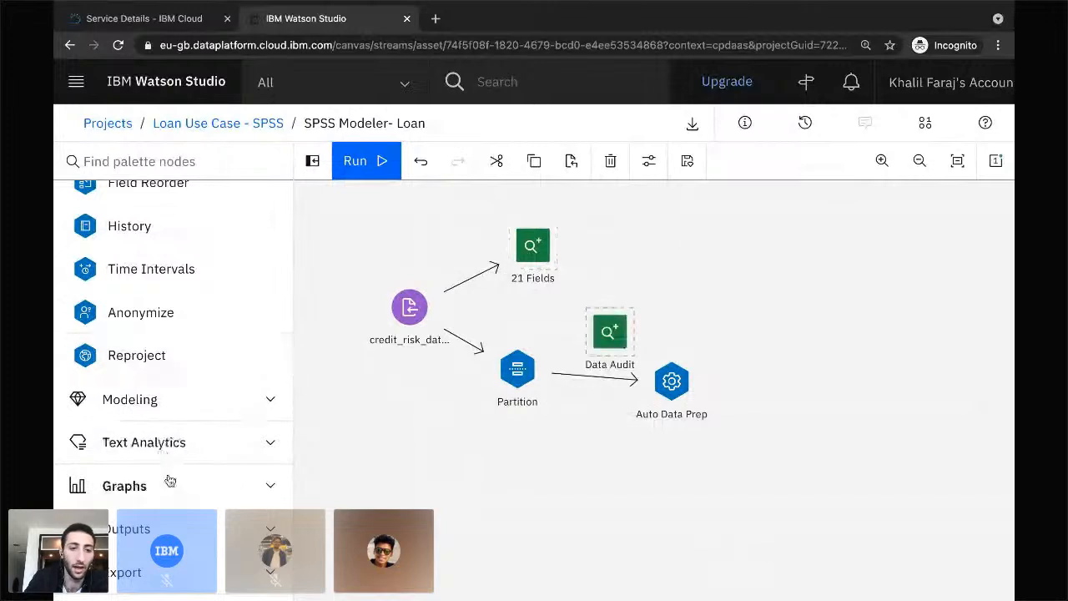
click(155, 529)
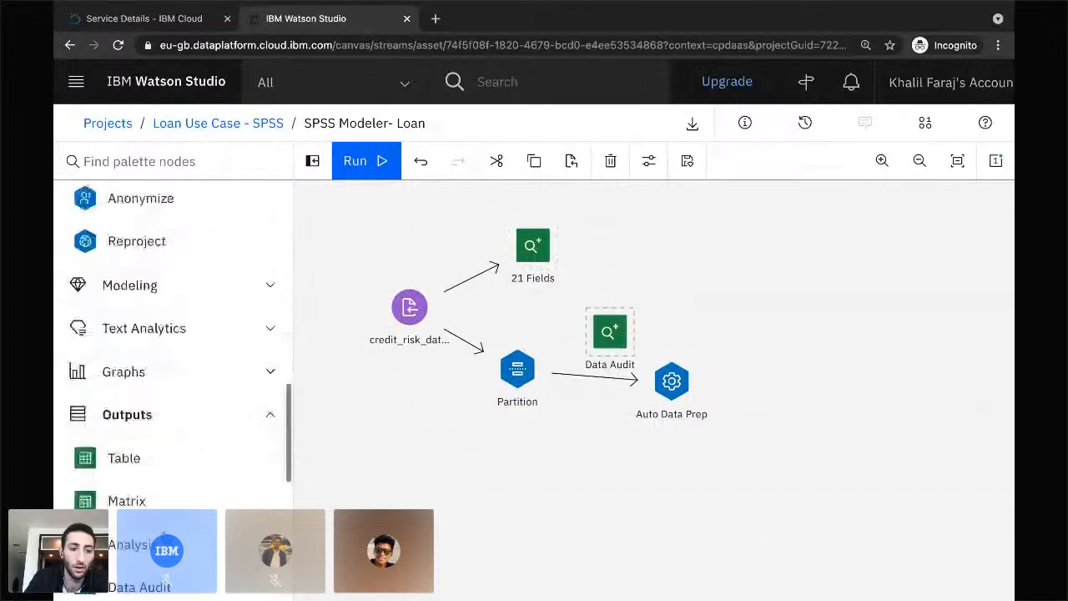
scroll(209, 467, down, 3)
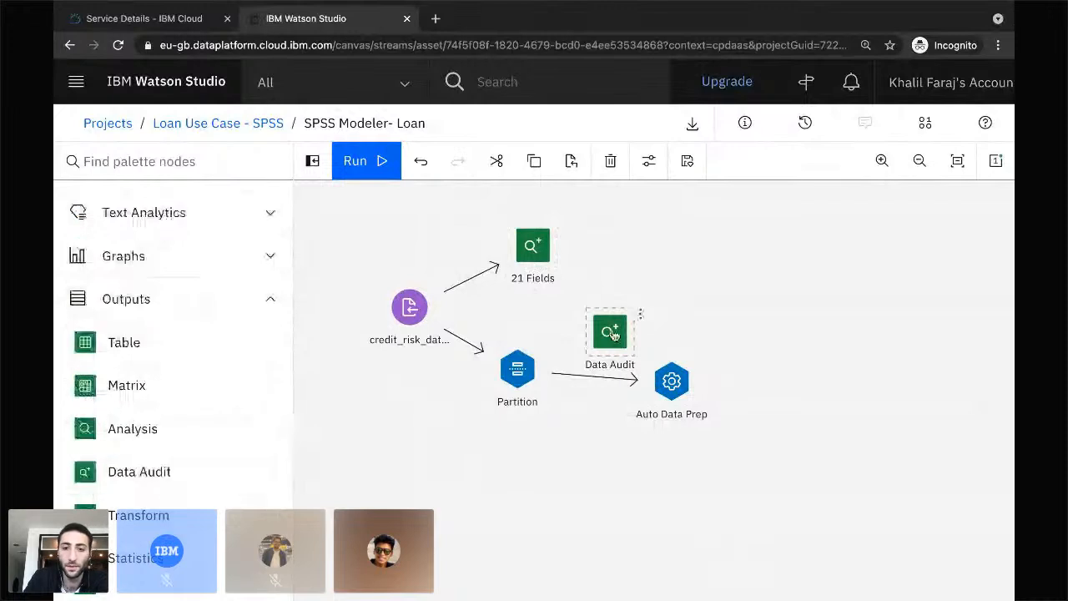
drag(613, 334, 778, 381)
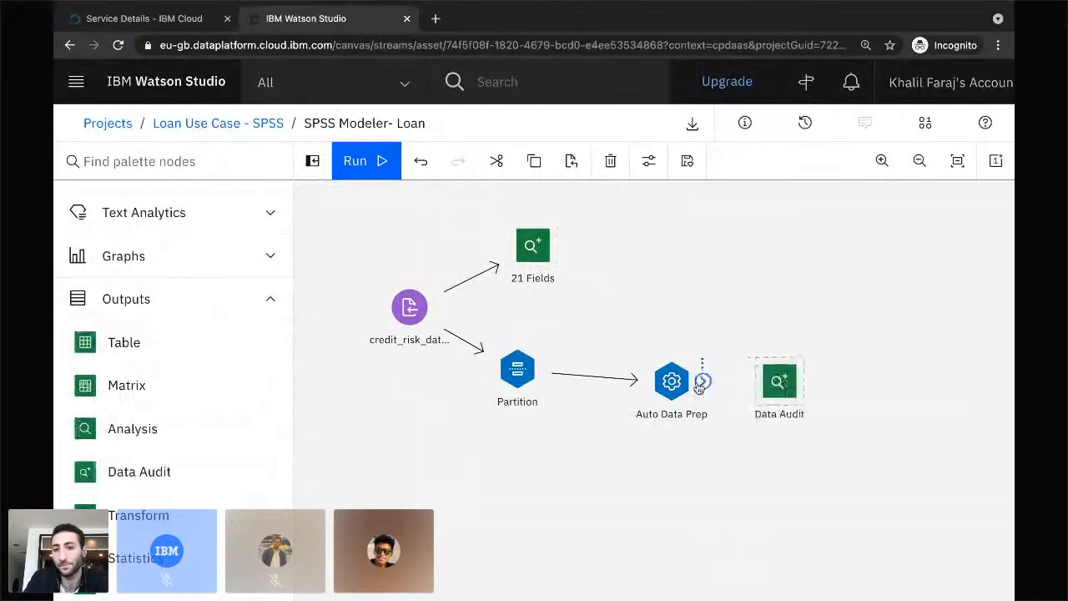
drag(702, 381, 754, 388)
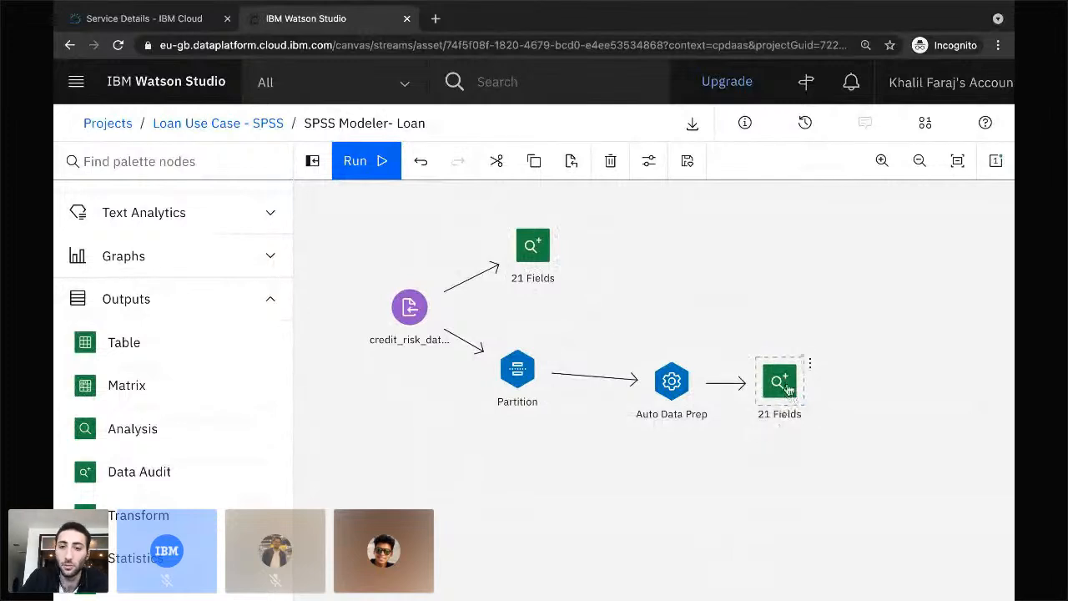
- Run the Data Audit node connected to Auto Data Prep and open its newly generated output
right_click(780, 387)
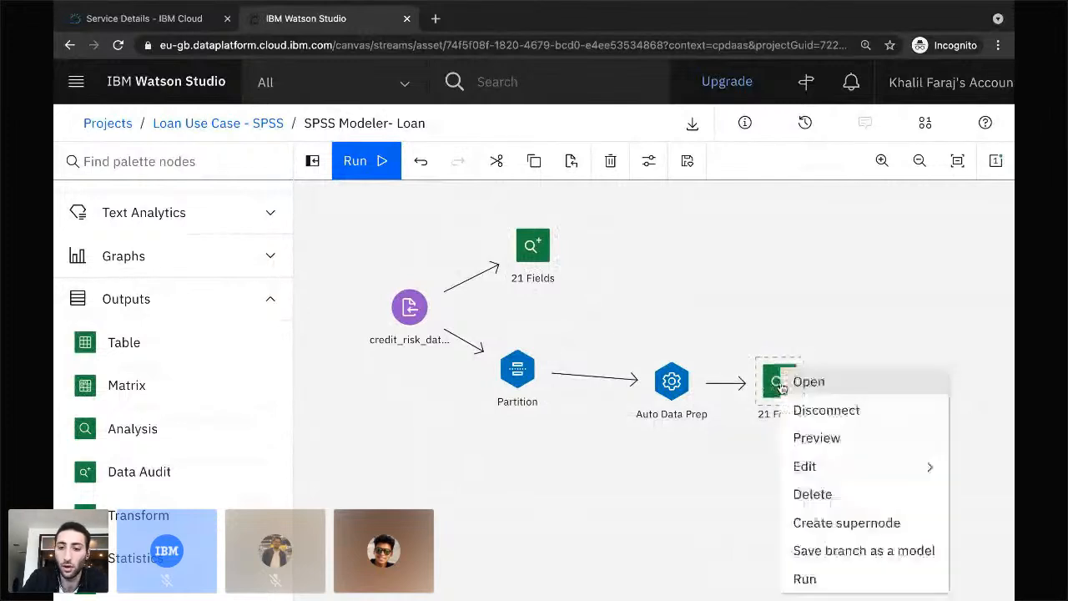
click(806, 578)
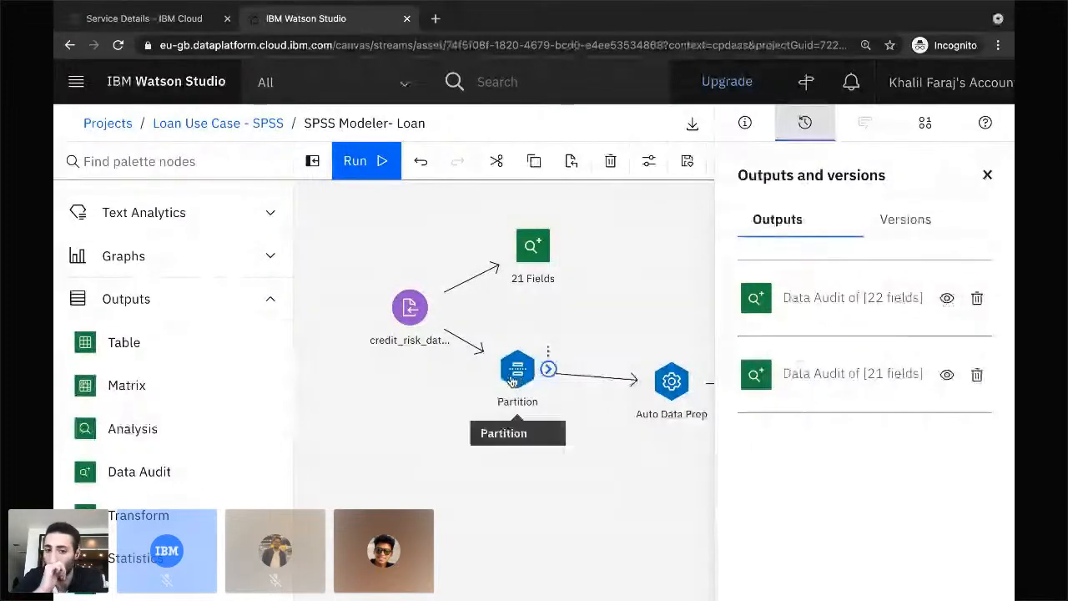
click(946, 299)
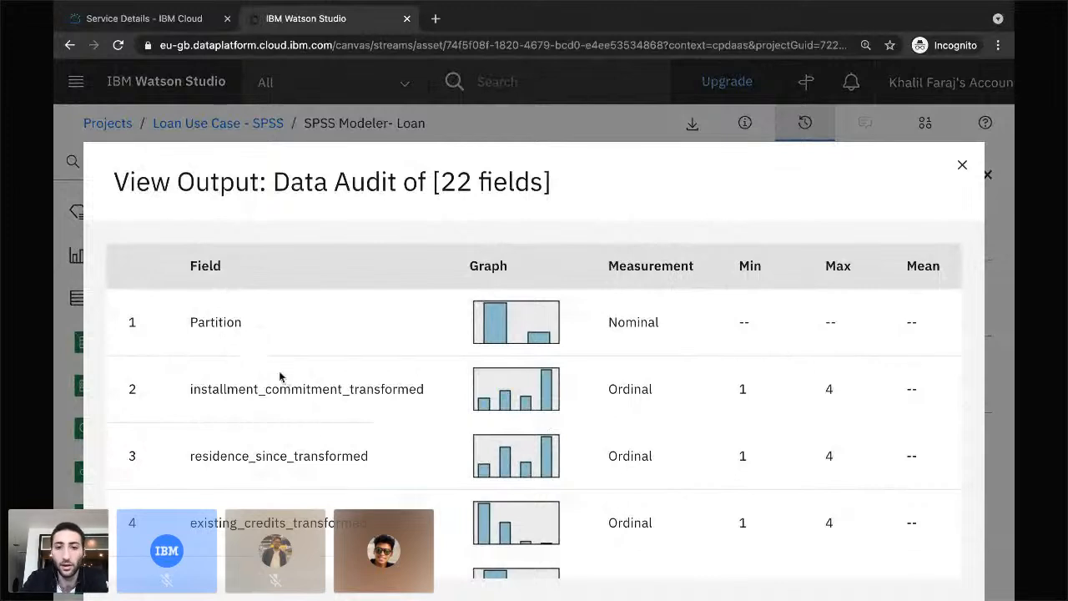
- Examine the transformed field names and their distribution graphs throughout the data audit output
scroll(315, 429, down, 3)
scroll(309, 383, down, 1)
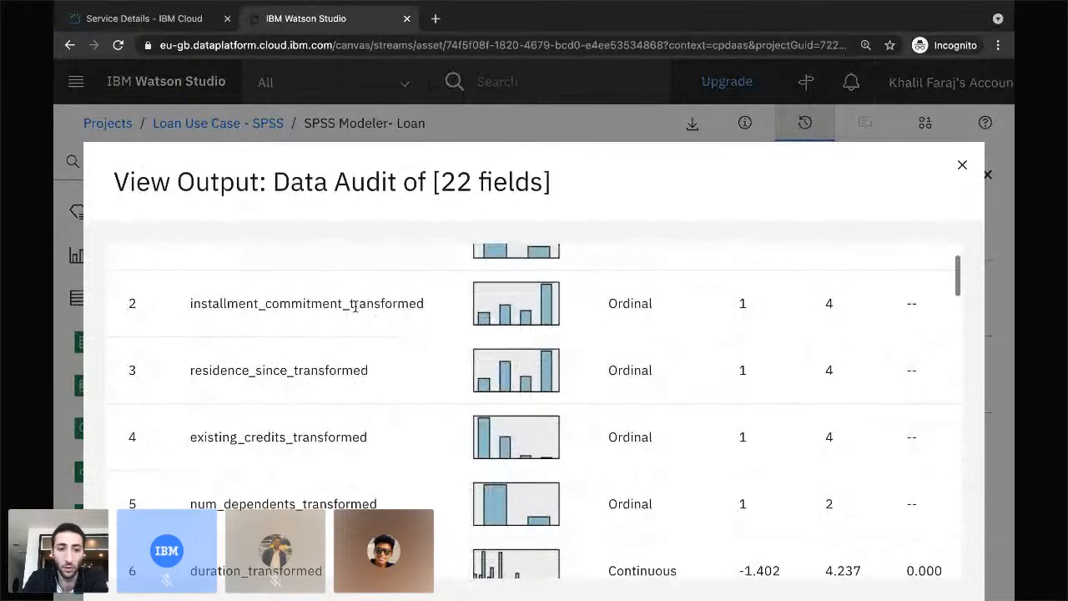
drag(340, 306, 190, 306)
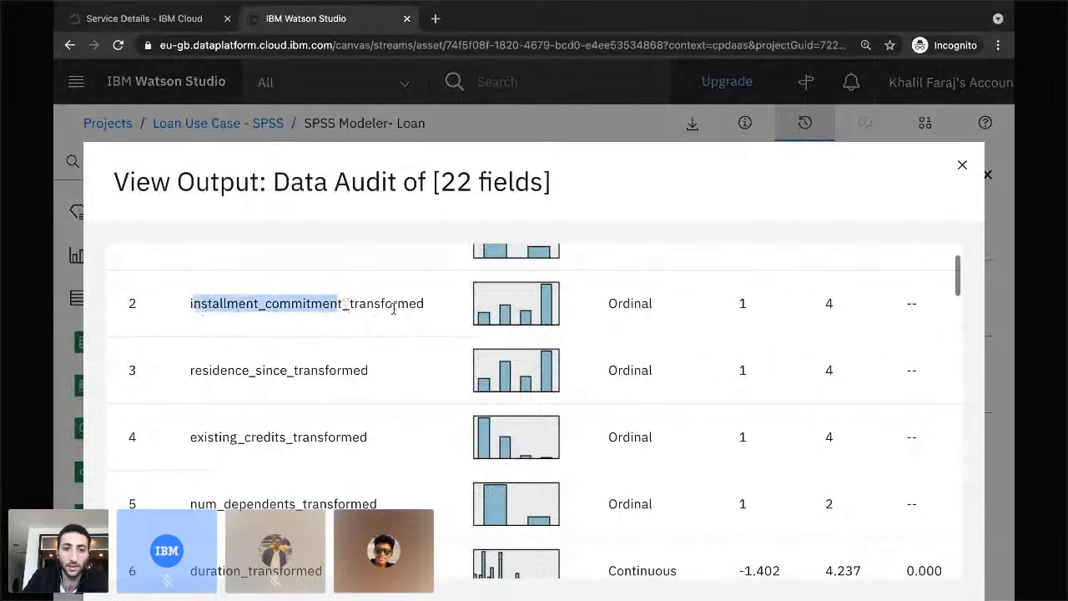
drag(355, 307, 433, 310)
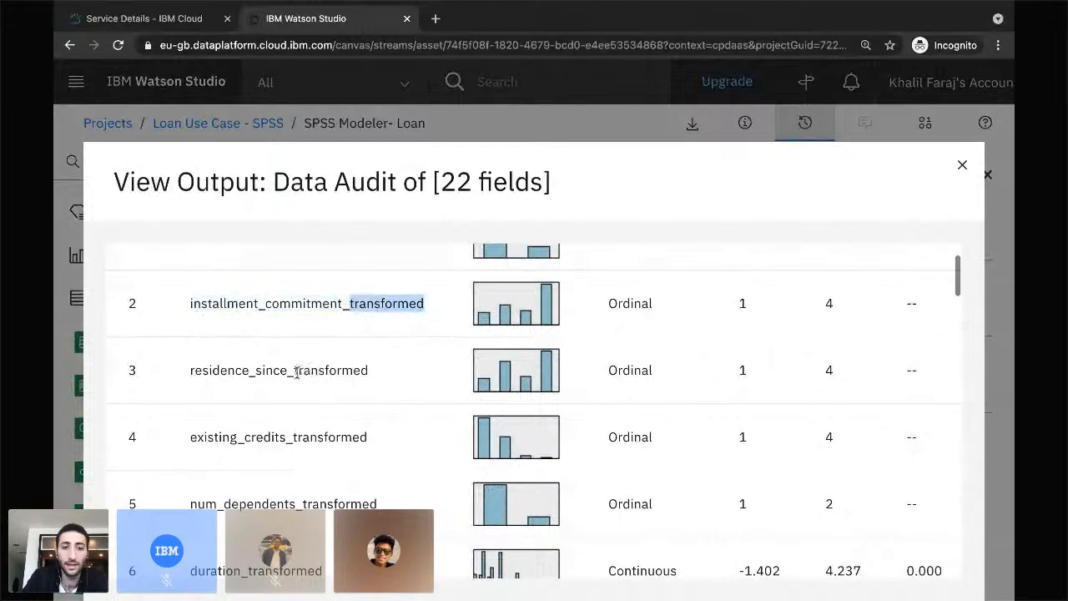
click(310, 373)
drag(298, 372, 353, 382)
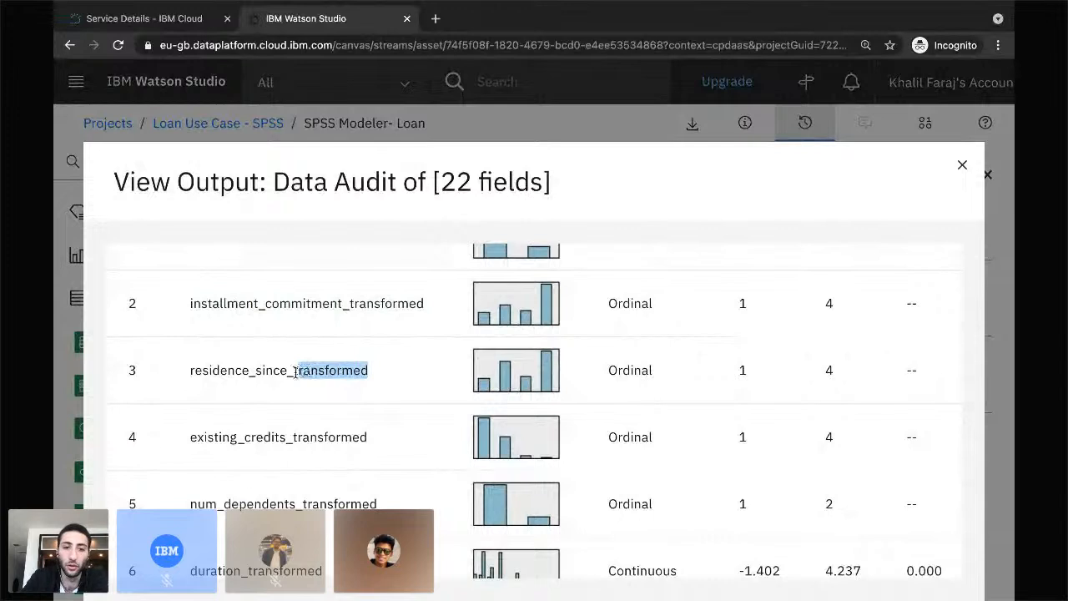
scroll(306, 542, down, 4)
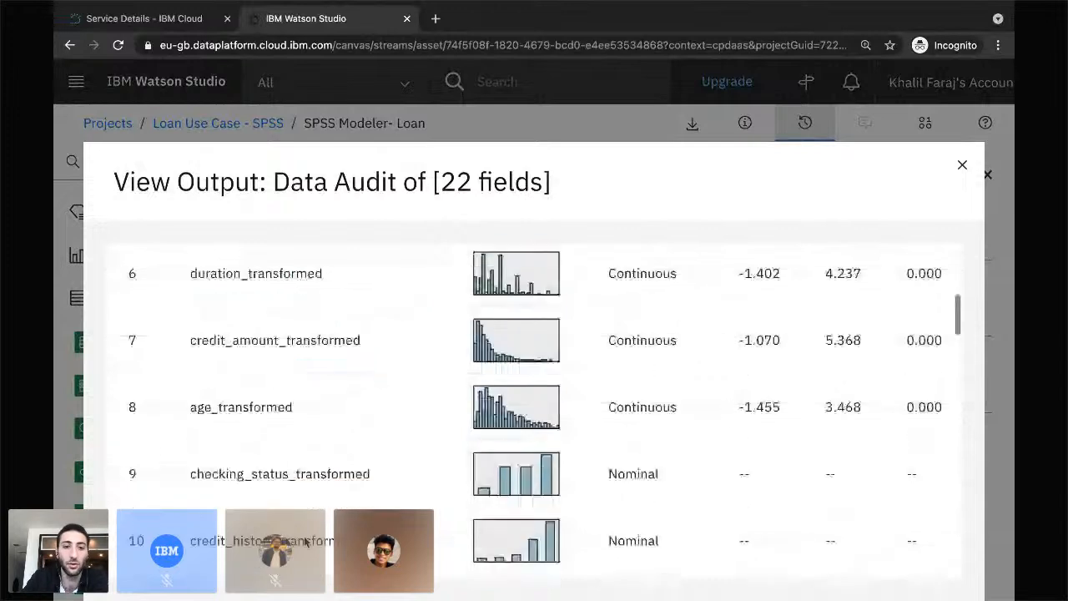
scroll(306, 542, down, 10)
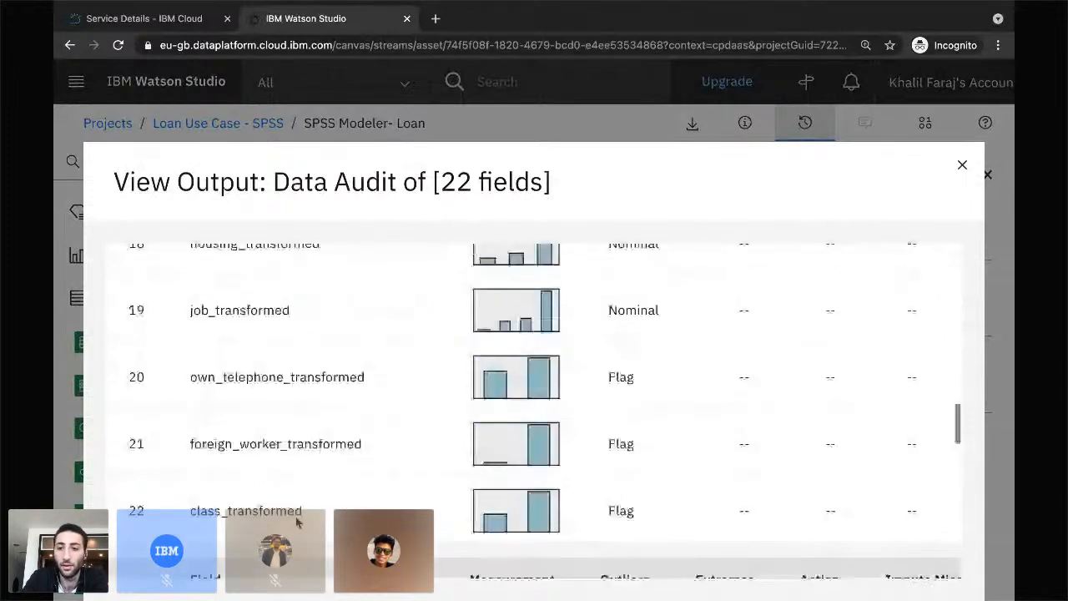
scroll(297, 521, up, 13)
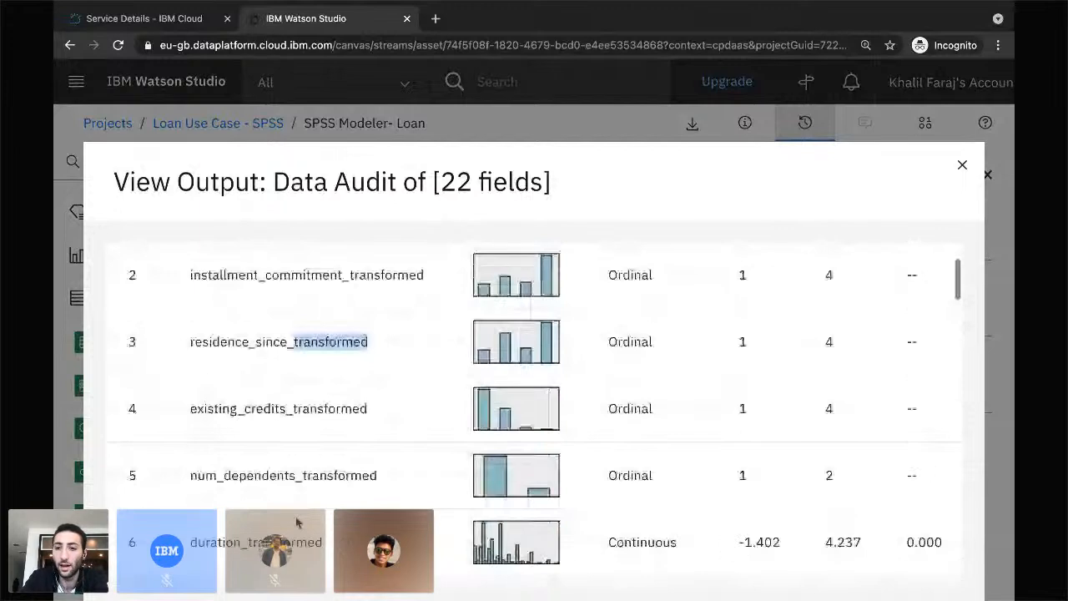
scroll(648, 454, up, 1)
scroll(649, 472, up, 2)
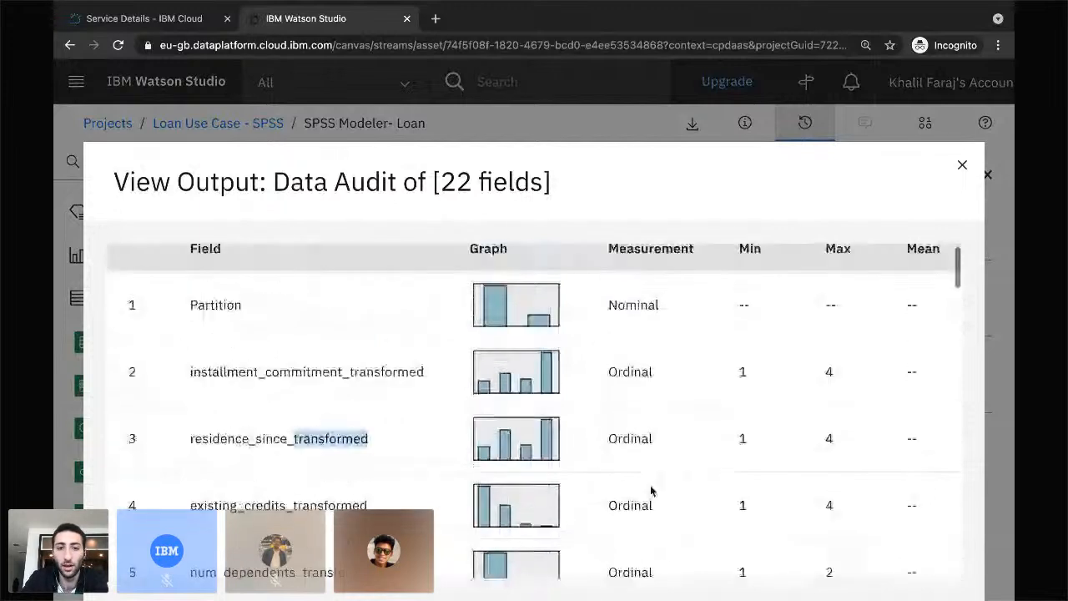
scroll(650, 490, up, 1)
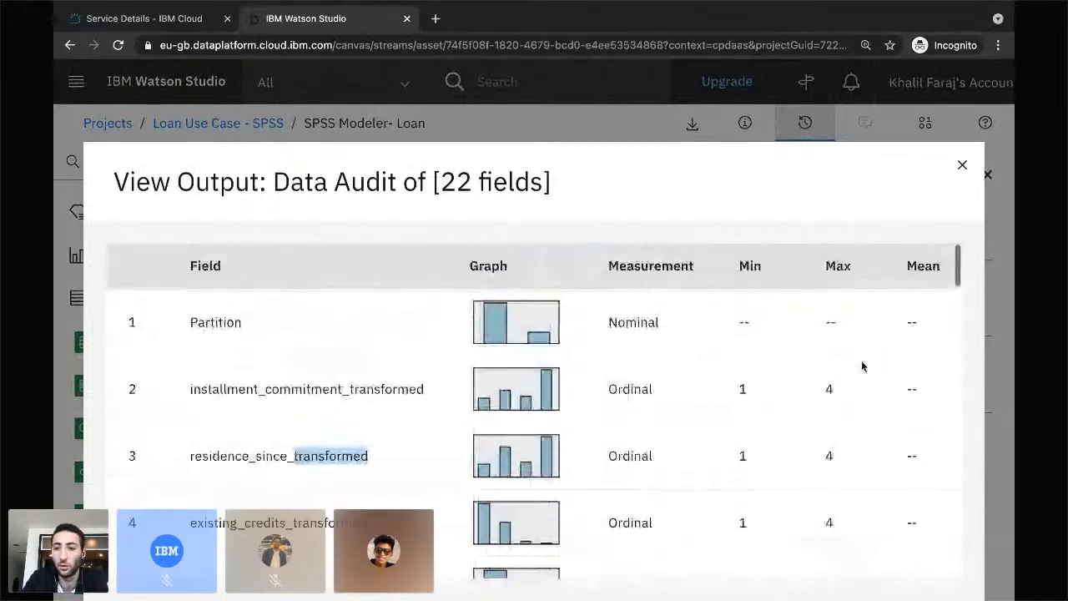
- Check the minimum, maximum and mean of the transformed continuous fields, and close the audit output and the outputs list
scroll(851, 366, down, 3)
scroll(840, 366, down, 3)
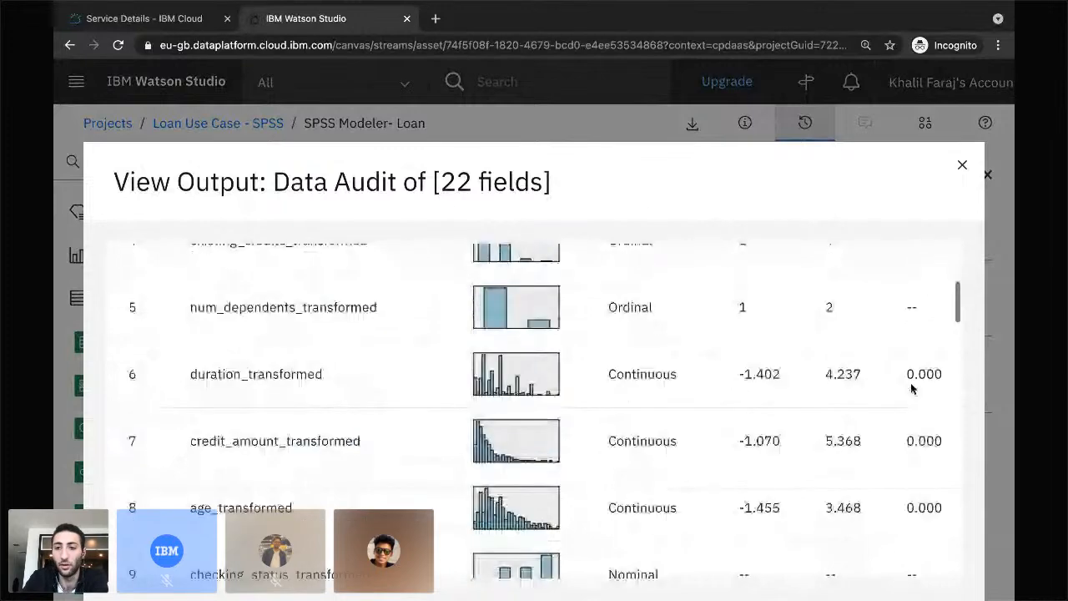
scroll(911, 388, down, 3)
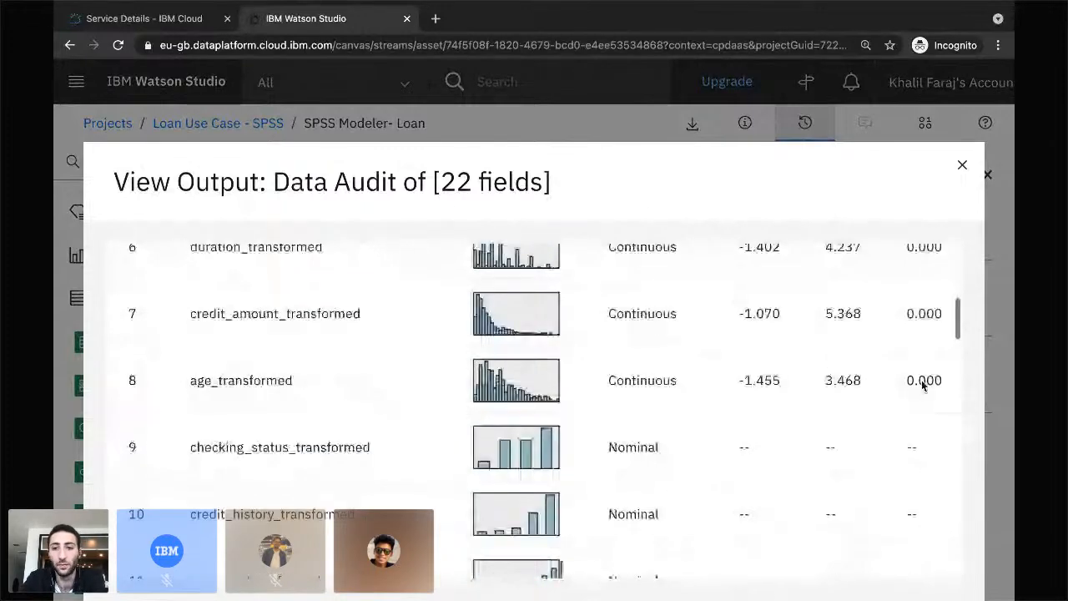
scroll(923, 384, up, 1)
scroll(907, 268, down, 1)
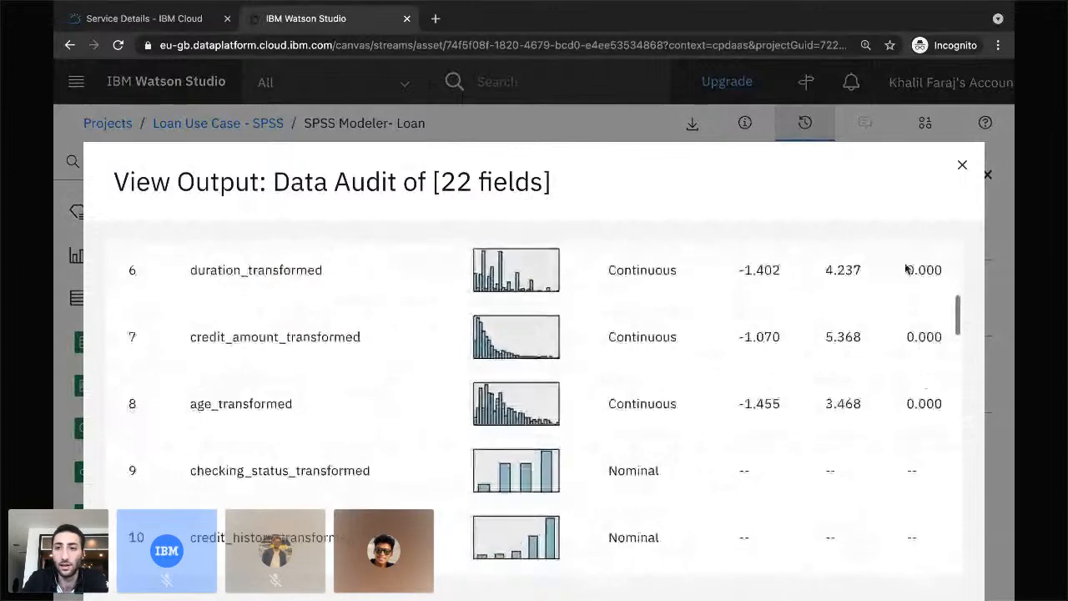
click(962, 169)
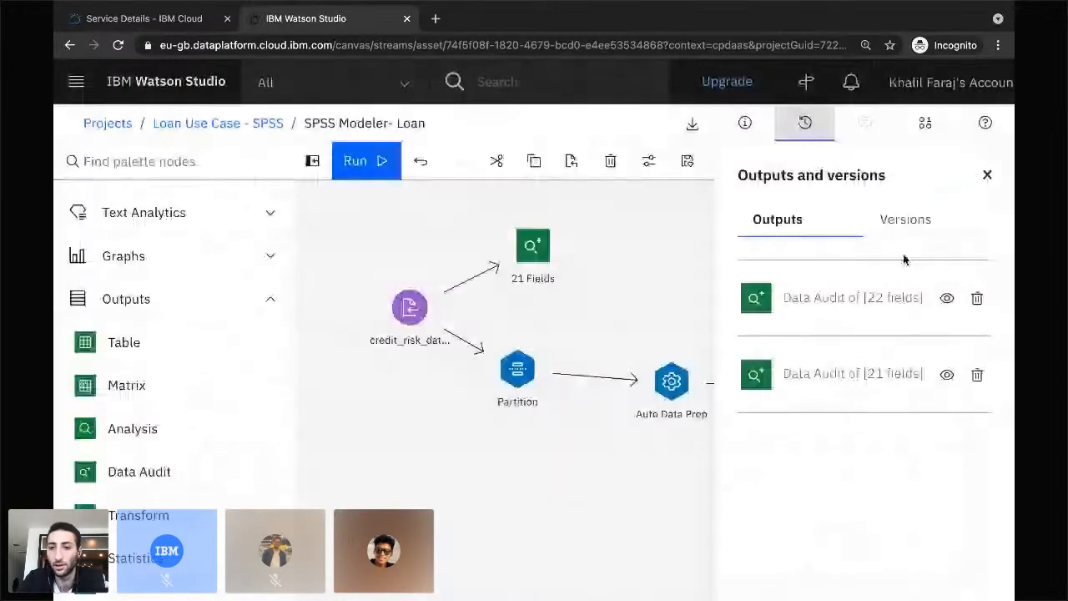
click(987, 177)
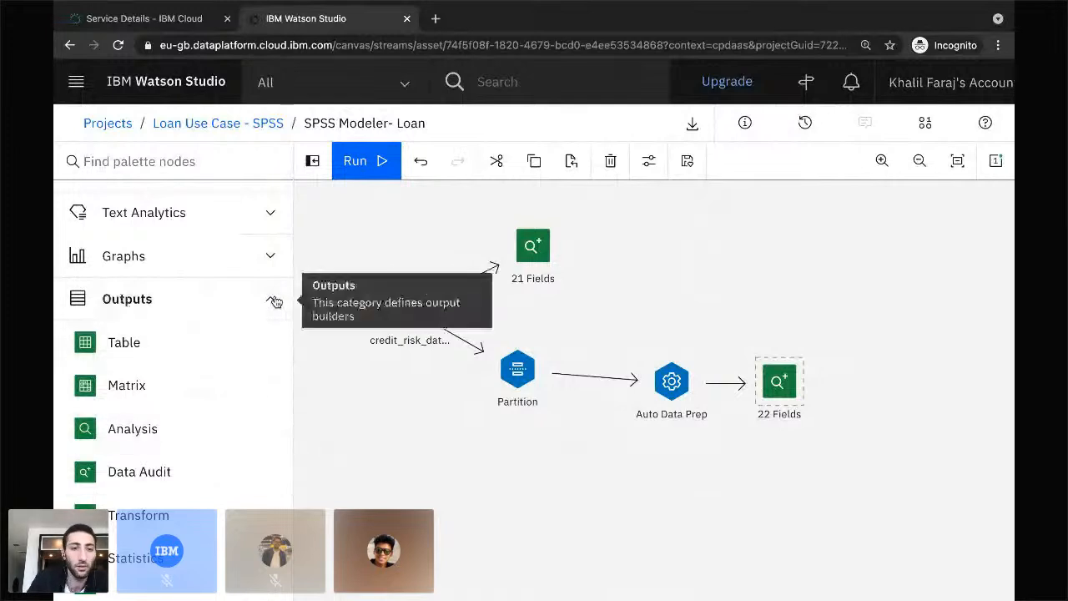
- Add an LSVM modeling node below the Auto Data Prep node and connect Auto Data Prep to it
click(276, 301)
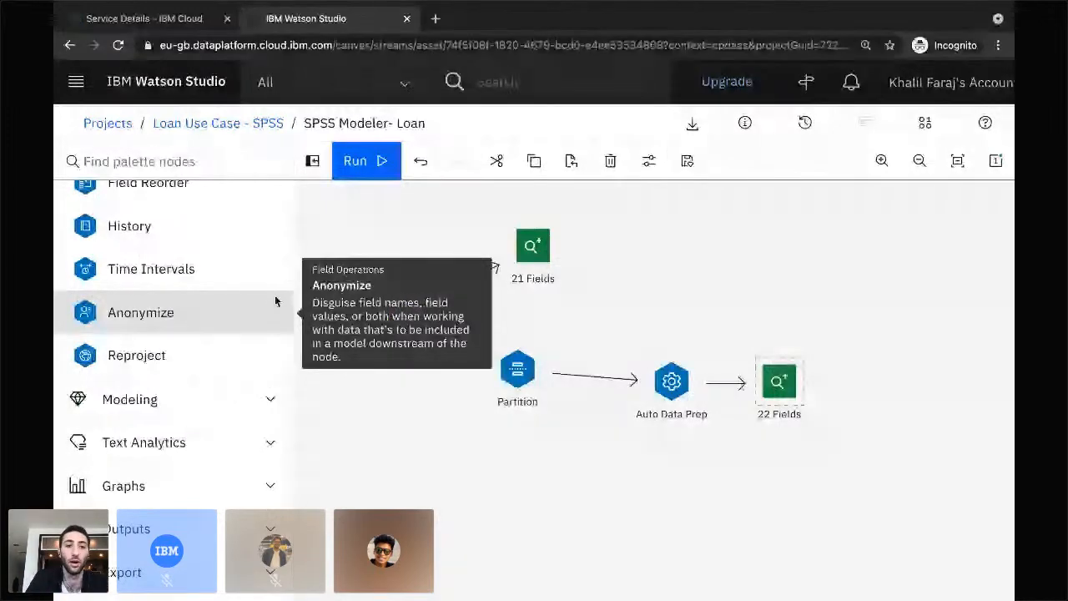
click(184, 400)
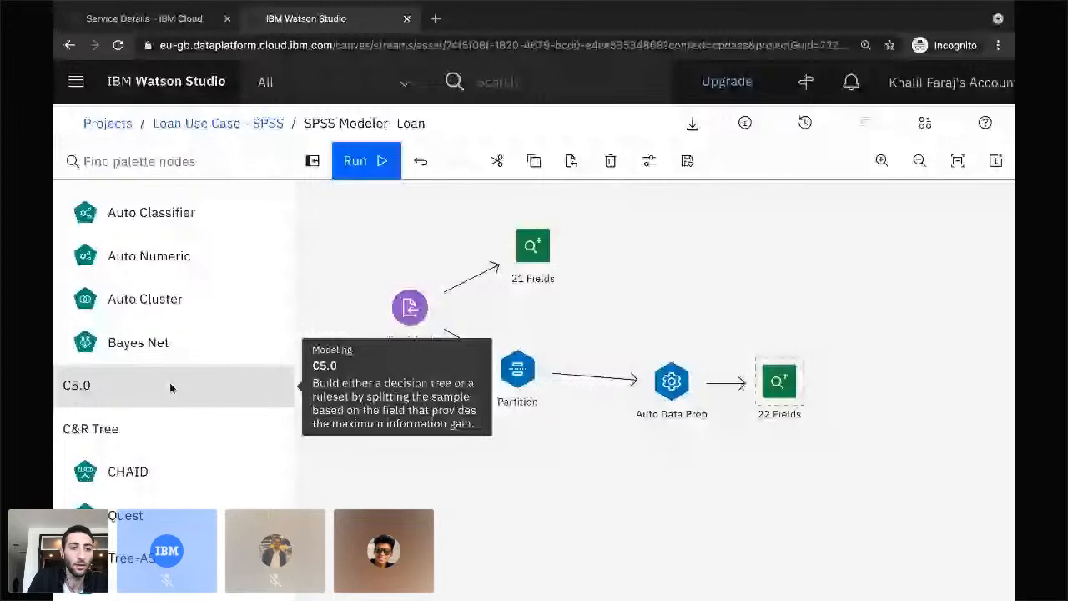
scroll(160, 317, down, 2)
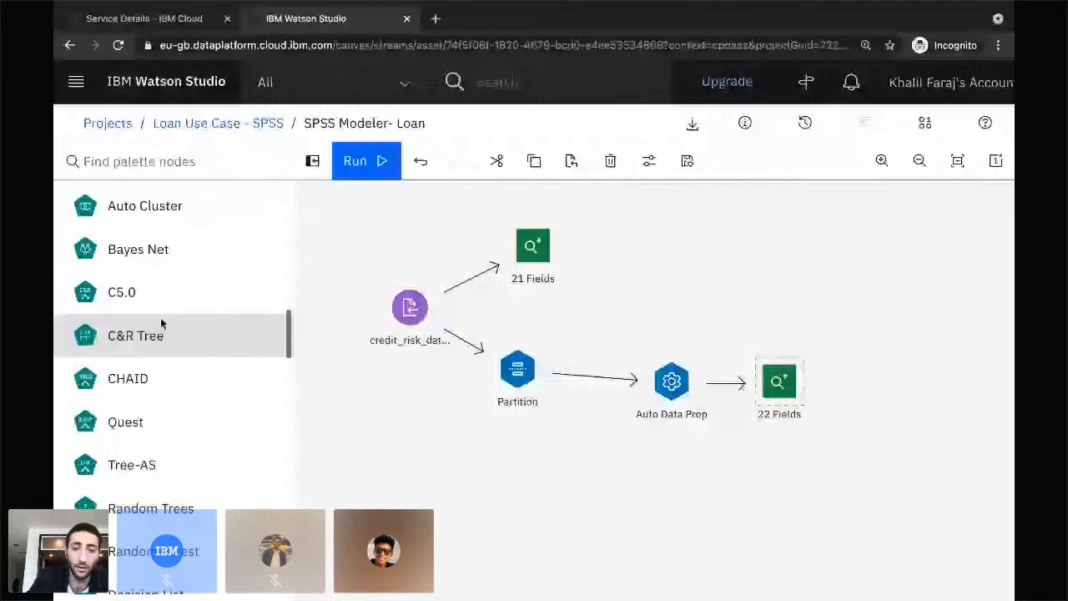
scroll(160, 324, up, 2)
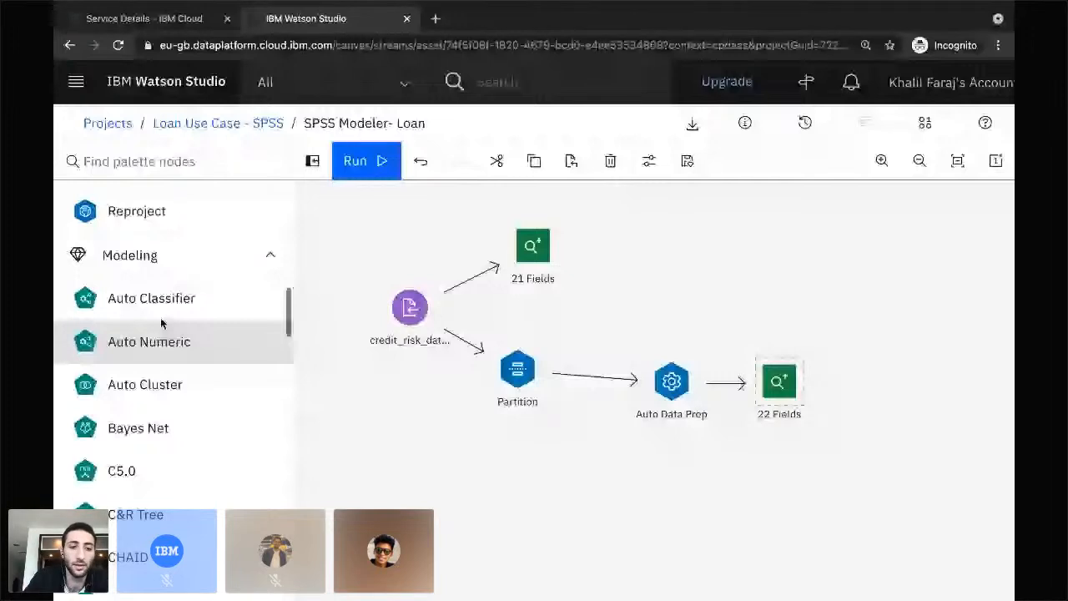
scroll(160, 317, down, 1)
scroll(111, 505, down, 3)
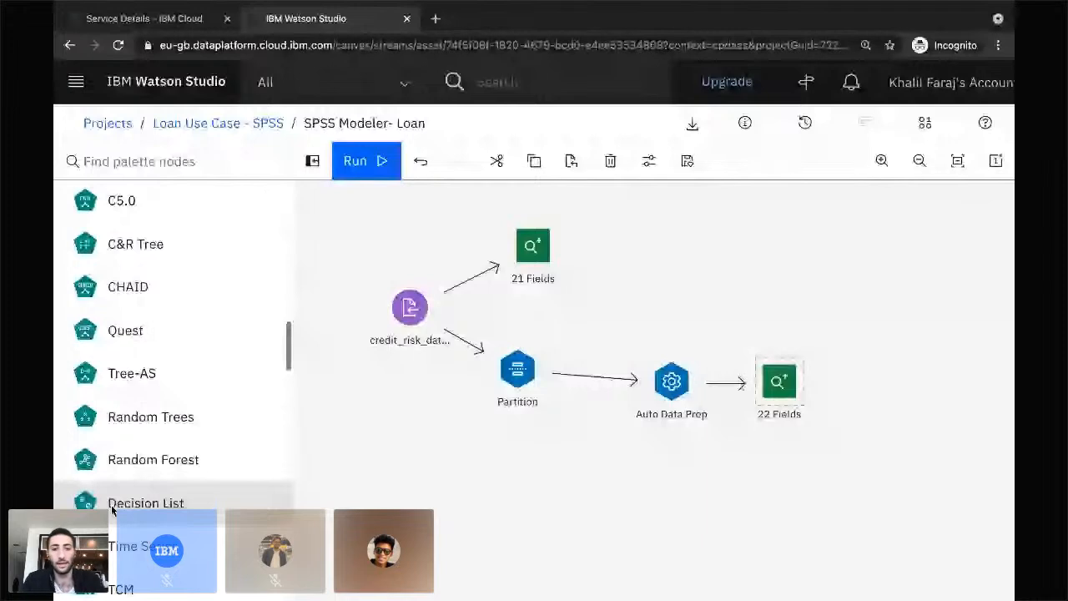
scroll(121, 484, down, 5)
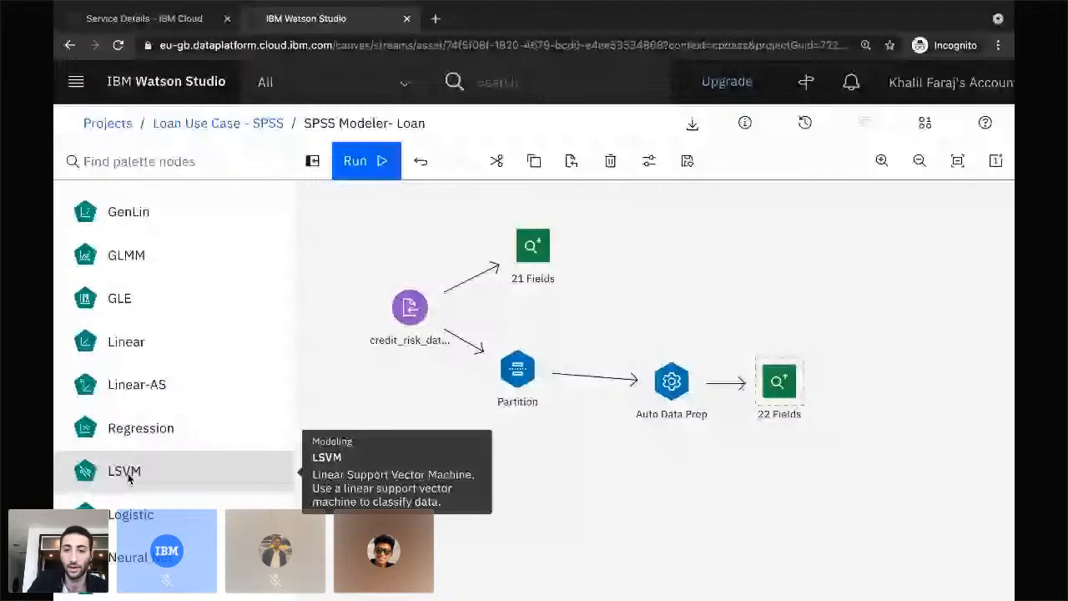
drag(129, 476, 724, 491)
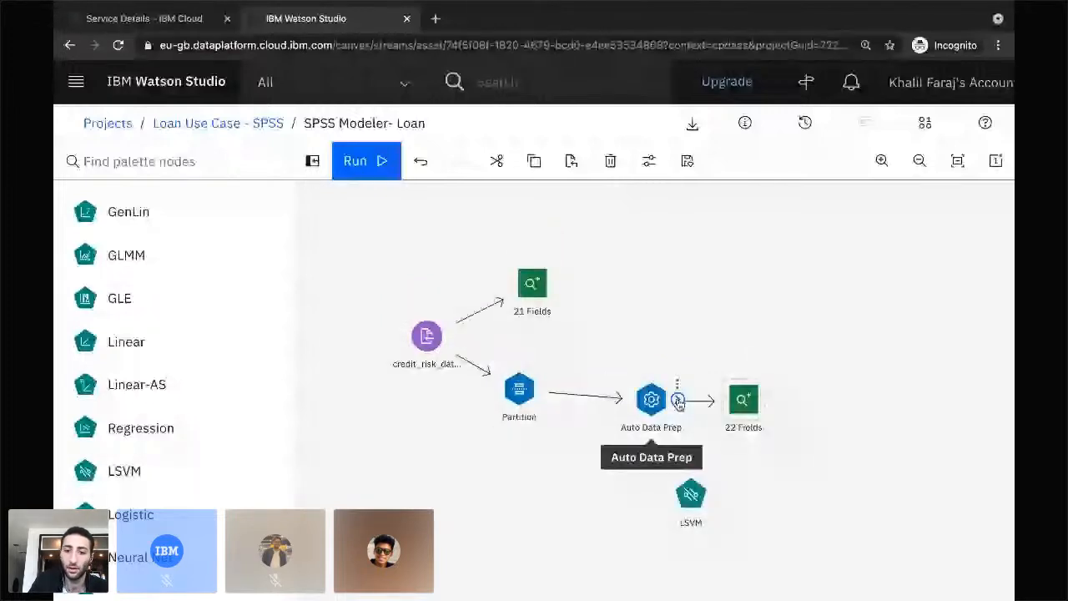
drag(677, 403, 690, 493)
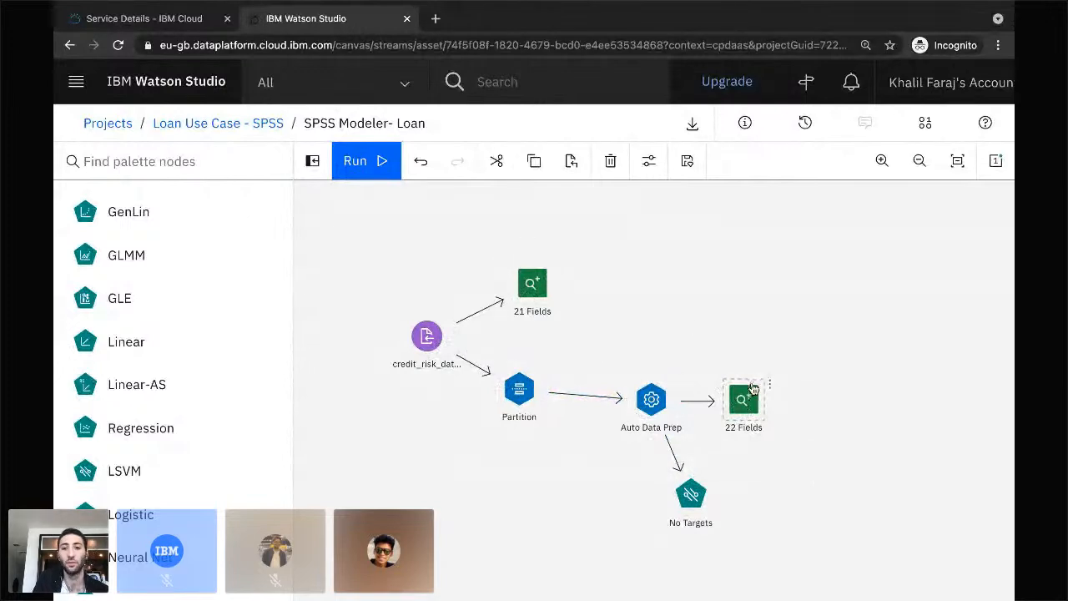
scroll(713, 407, down, 1)
scroll(713, 407, up, 1)
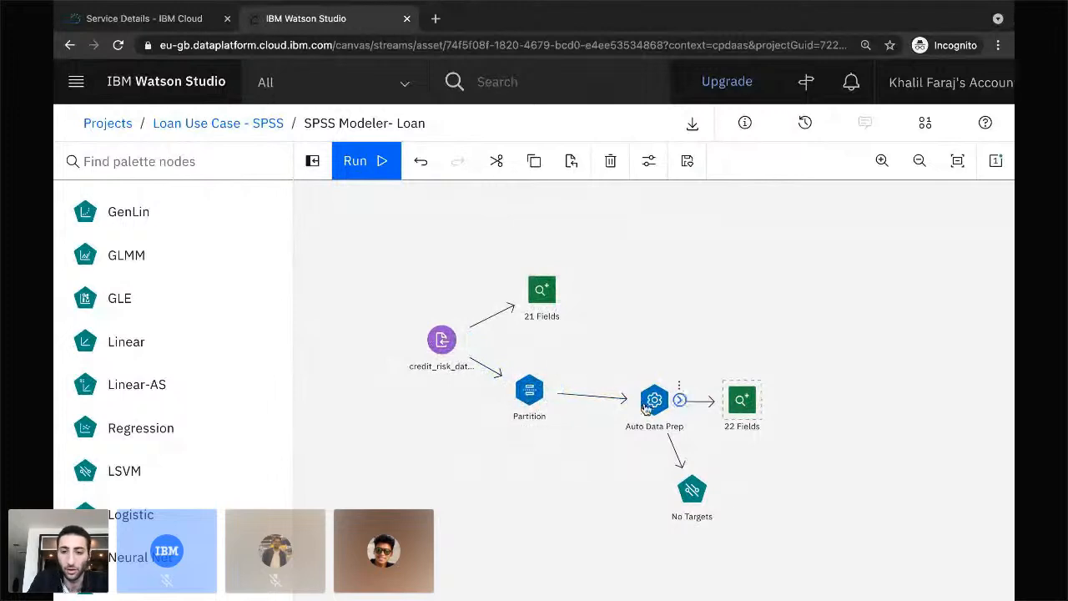
- Open the settings of the LSVM node below Auto Data Prep and enable the use of custom field roles
scroll(585, 510, down, 1)
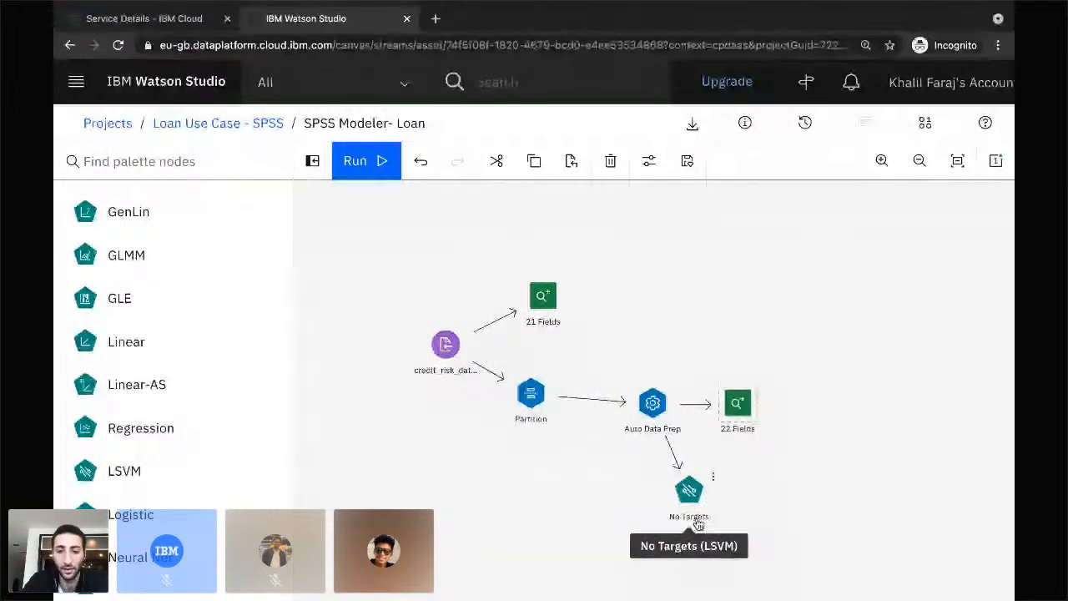
click(691, 496)
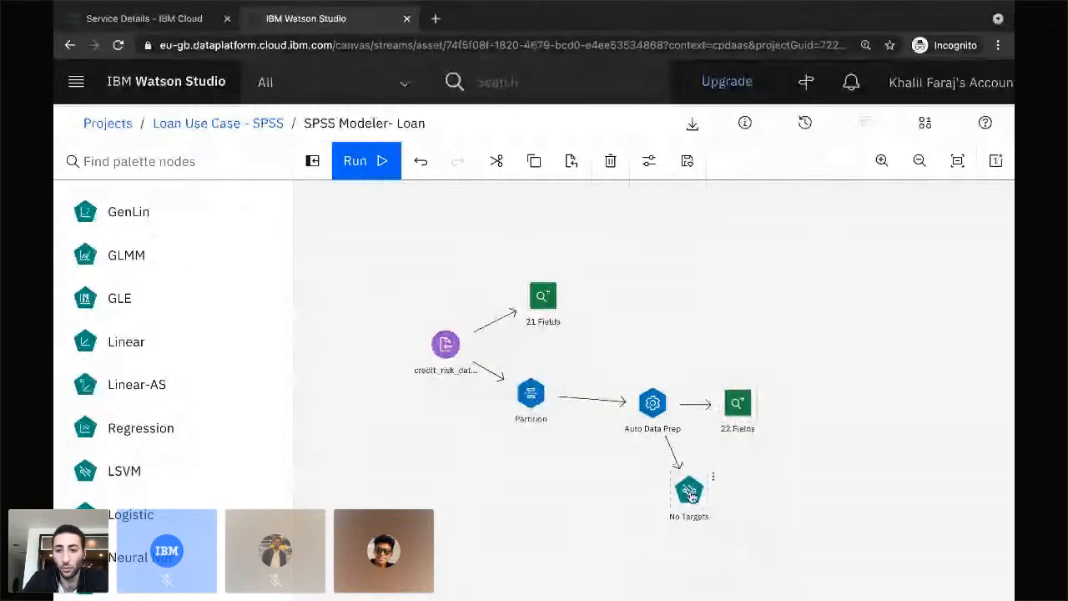
double_click(690, 496)
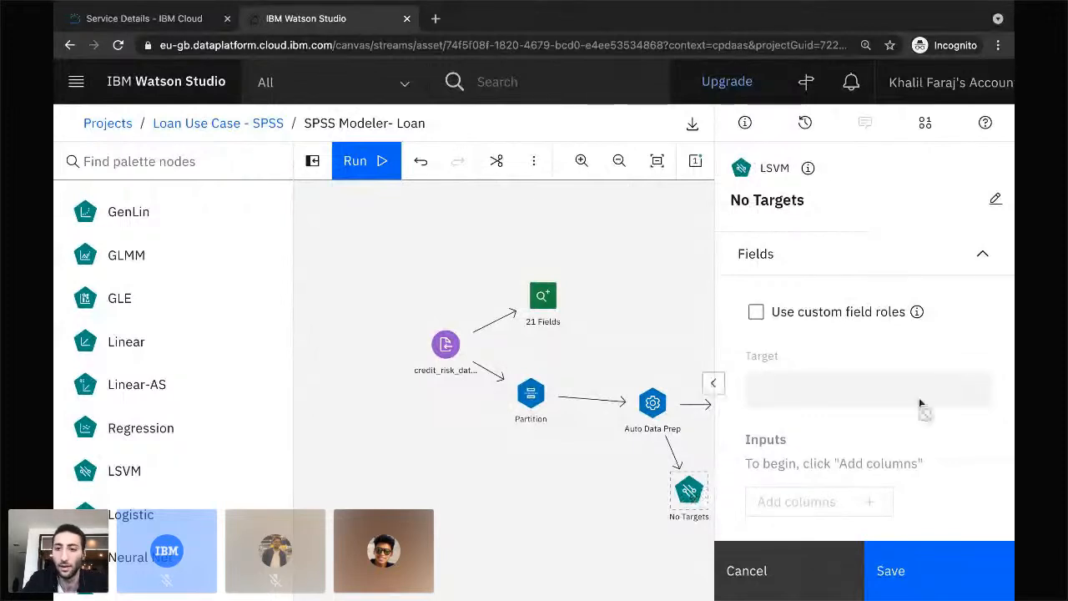
scroll(879, 393, down, 1)
scroll(840, 339, up, 1)
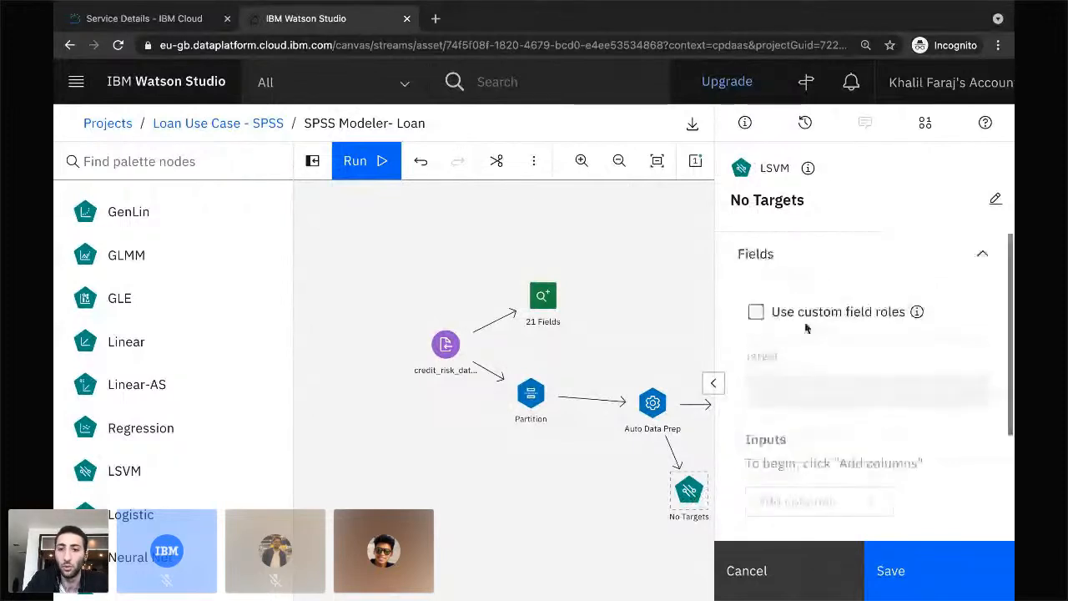
click(756, 314)
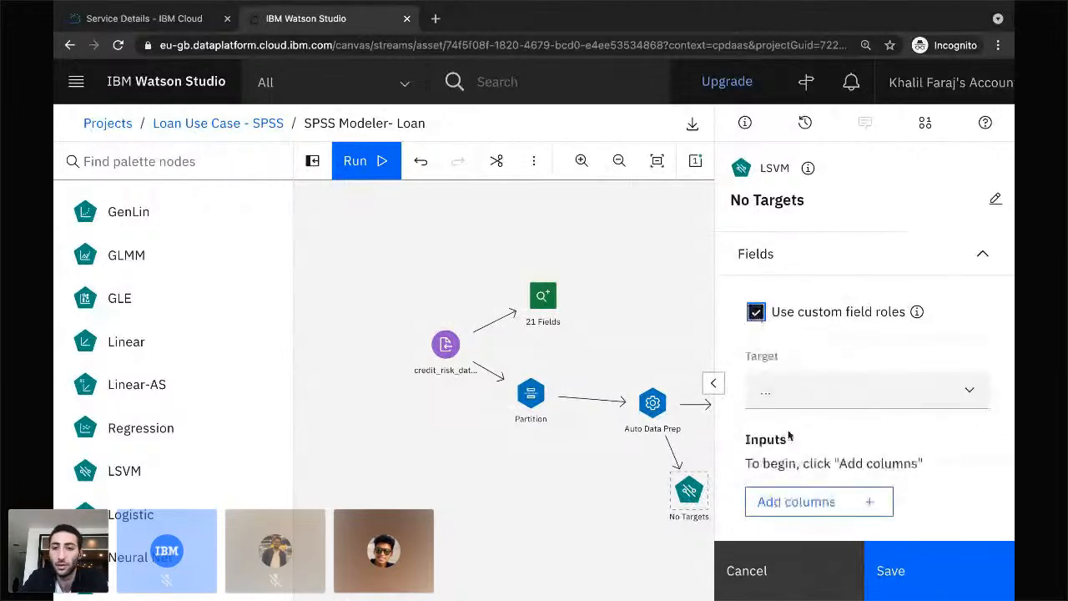
- Set the LSVM node's target field to class_transformed
click(783, 395)
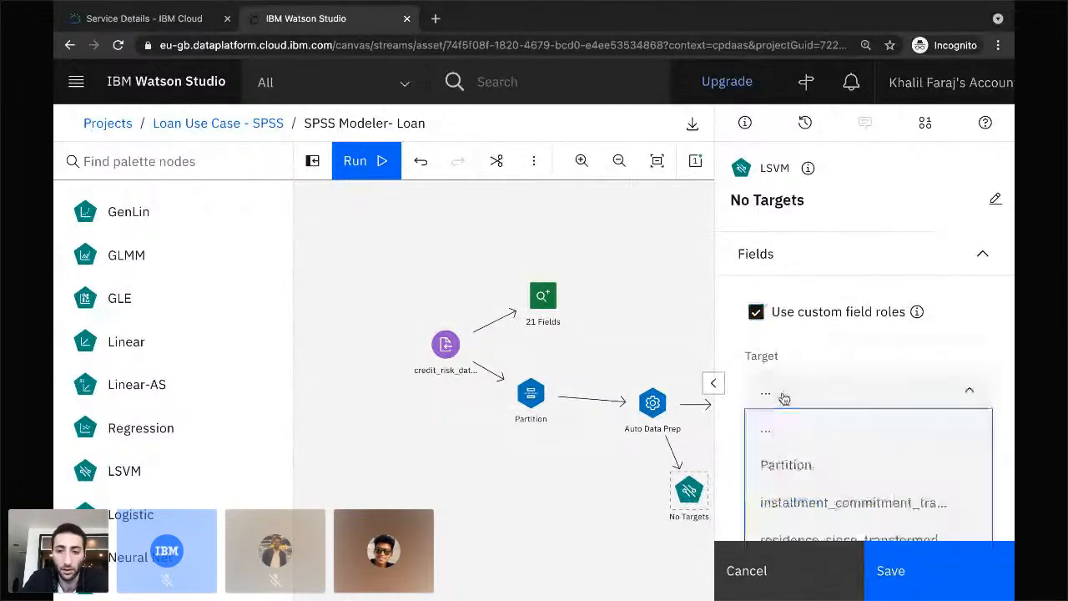
scroll(792, 474, down, 10)
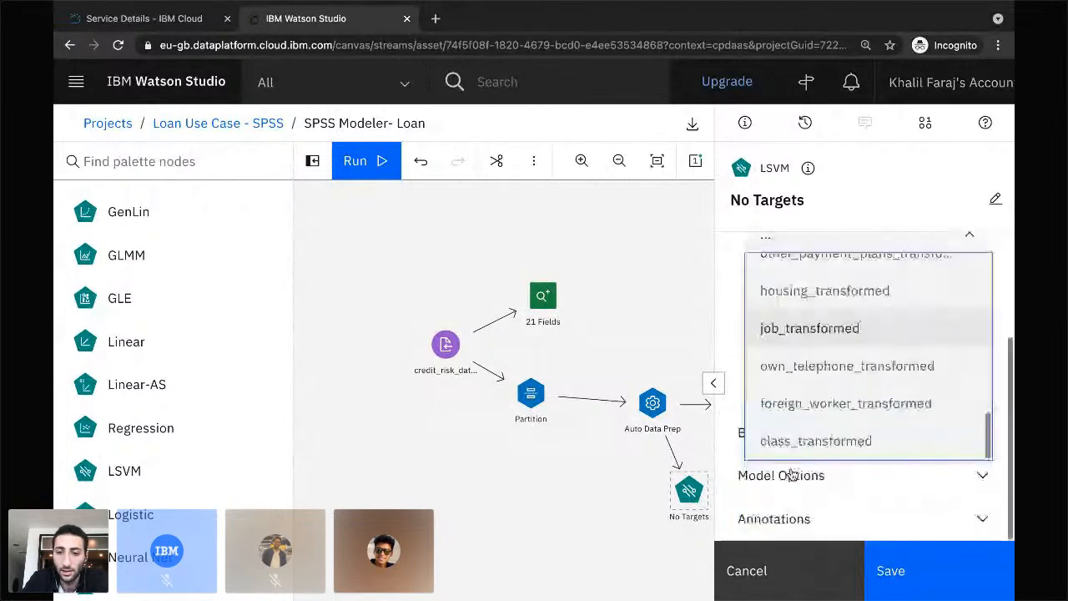
scroll(794, 383, up, 2)
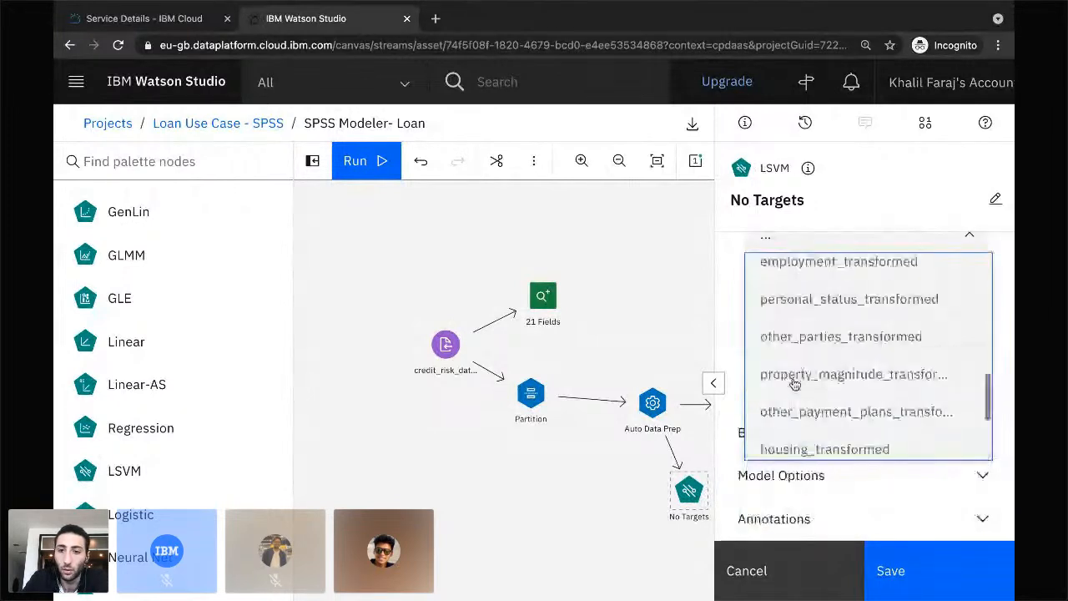
scroll(794, 383, up, 5)
scroll(814, 388, down, 2)
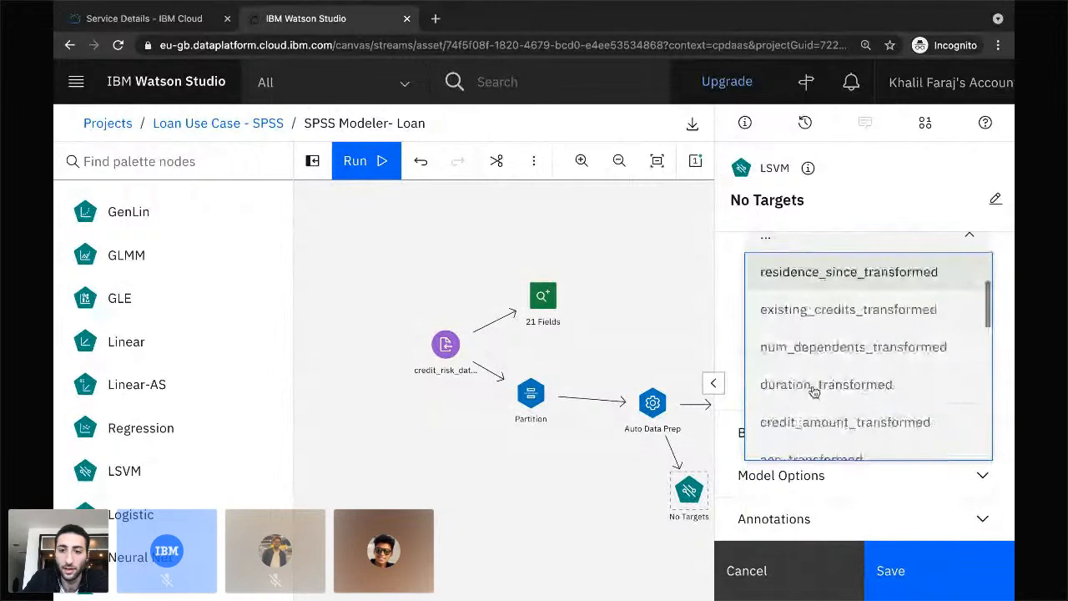
scroll(814, 391, down, 1)
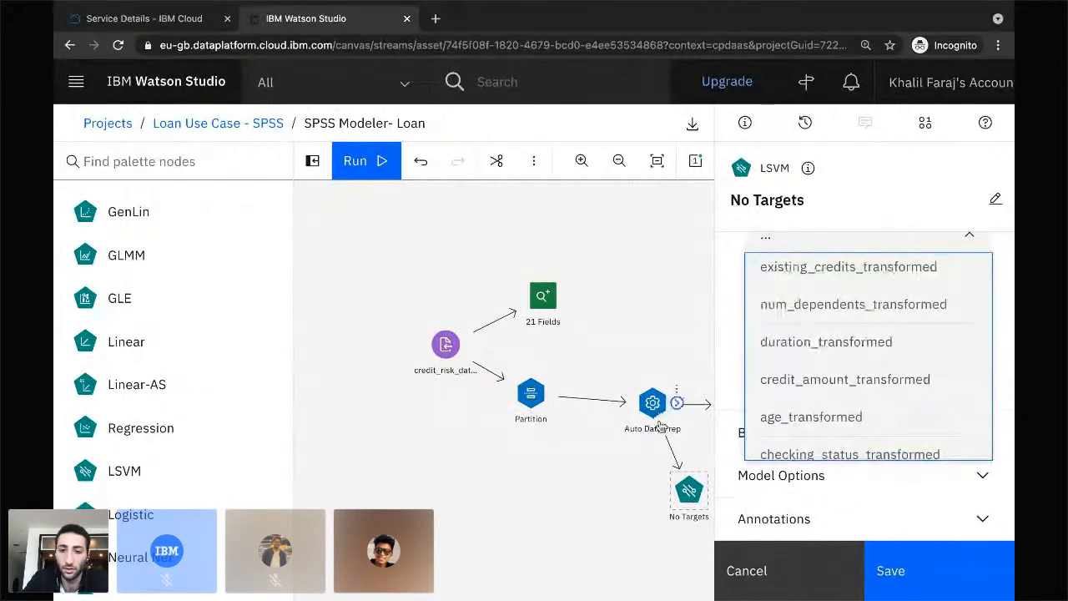
scroll(808, 429, down, 5)
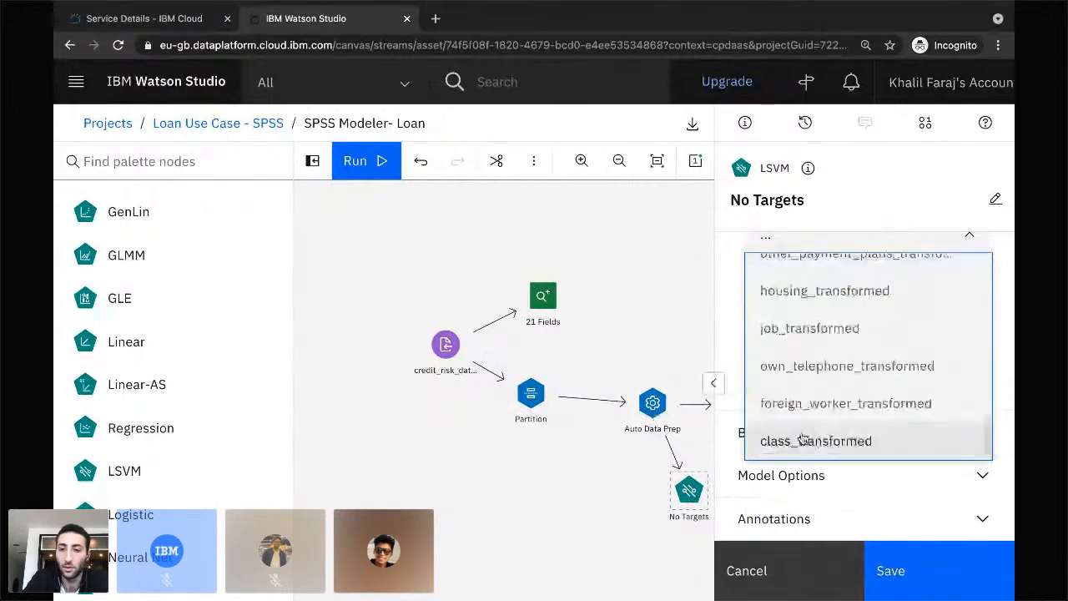
click(800, 441)
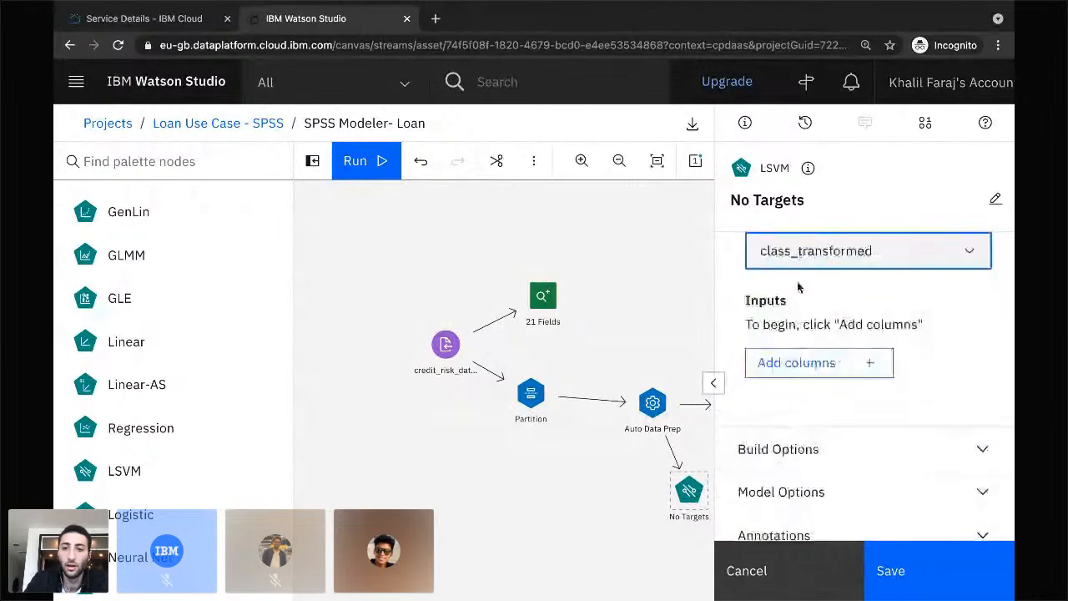
- Add all available fields except Partition as input columns of the LSVM node
scroll(773, 297, down, 1)
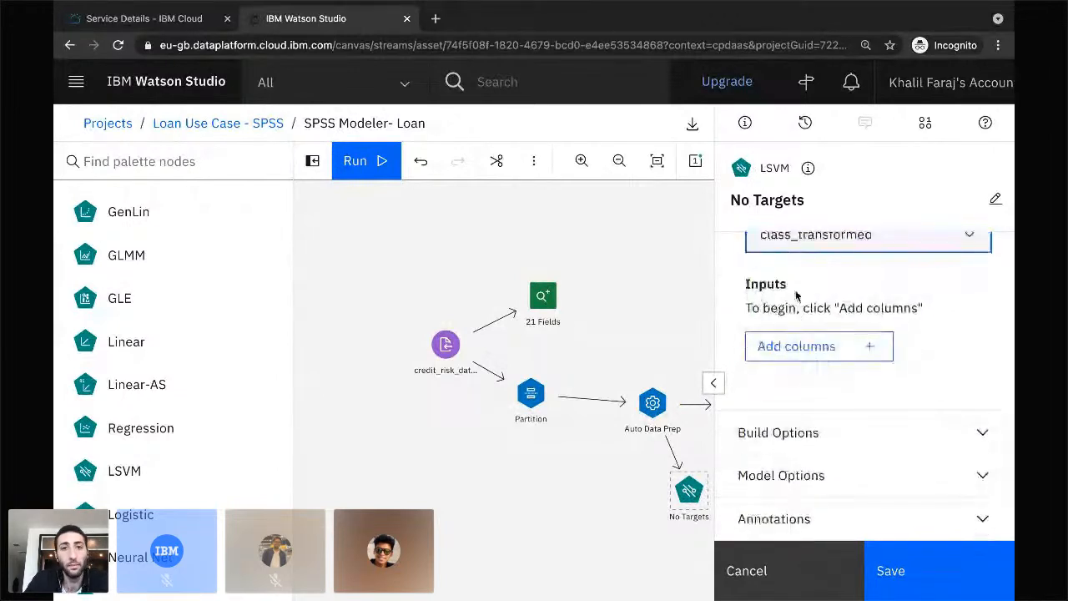
click(802, 346)
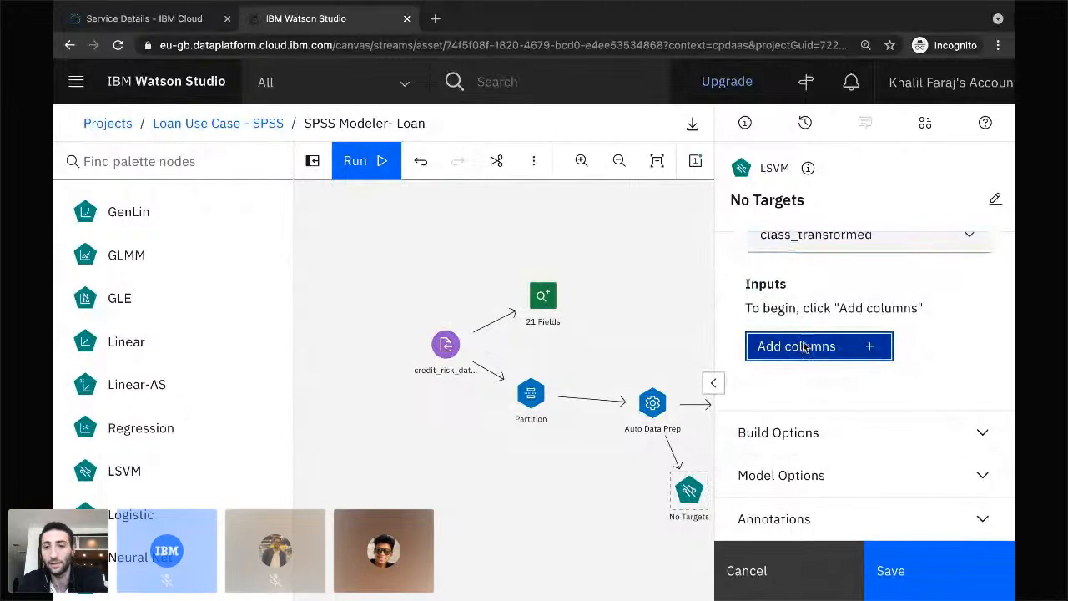
click(802, 347)
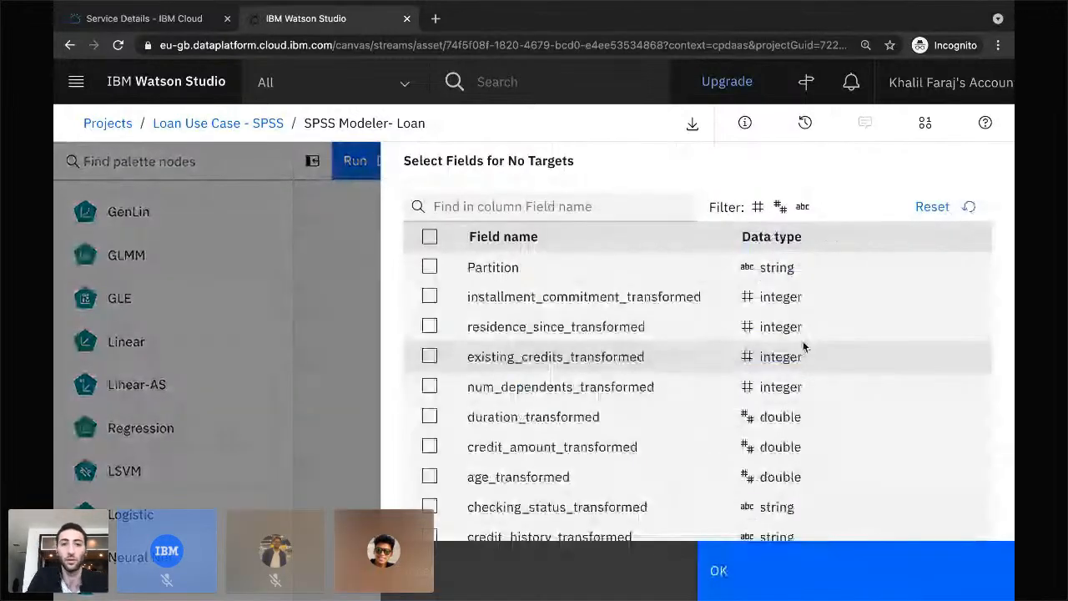
click(428, 238)
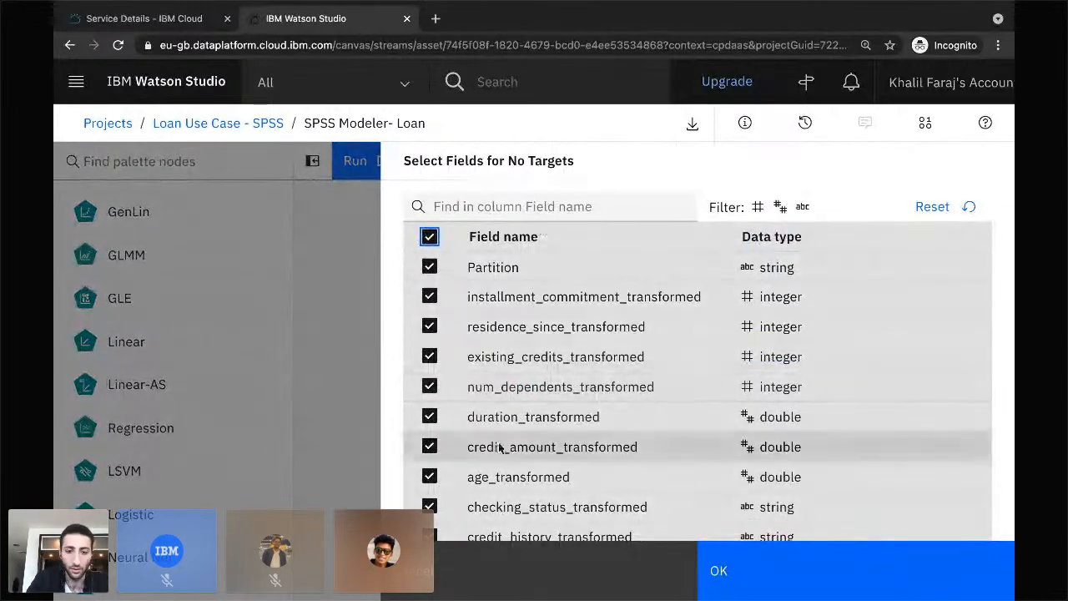
scroll(484, 454, down, 3)
scroll(484, 451, up, 2)
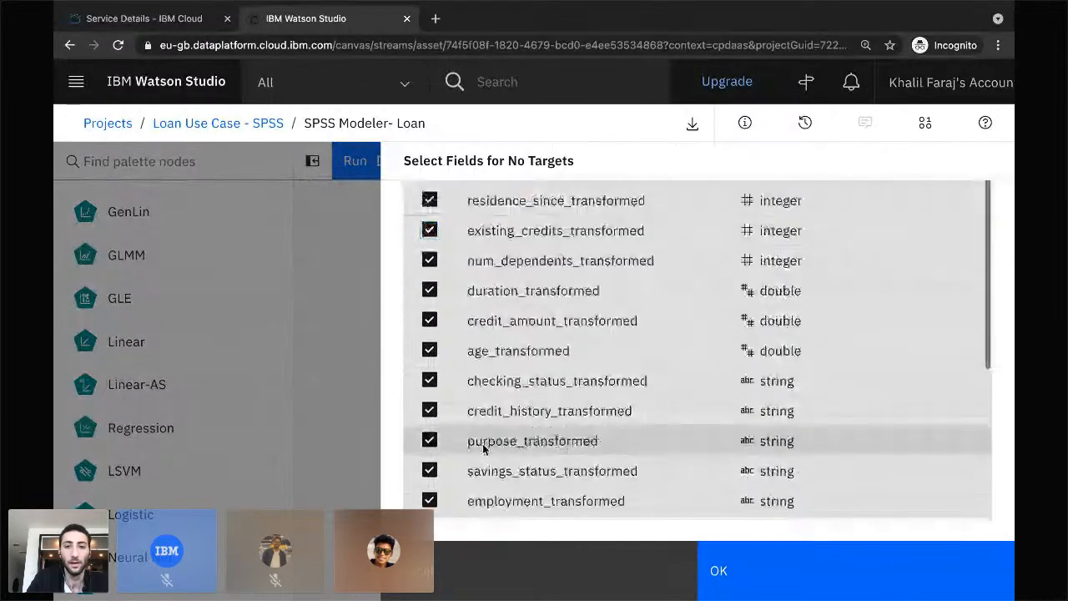
scroll(482, 446, up, 2)
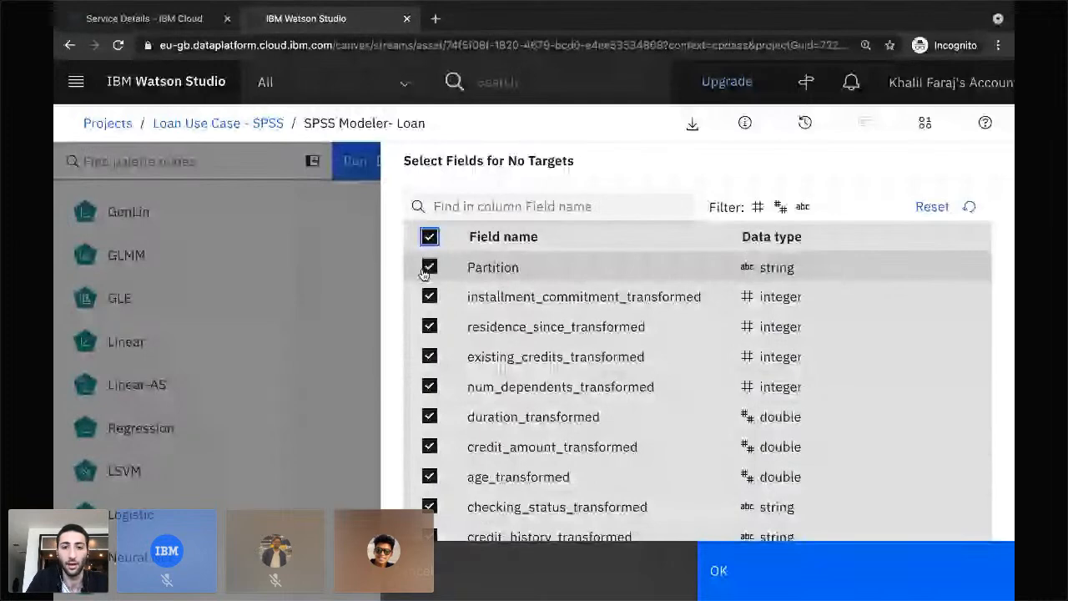
click(426, 271)
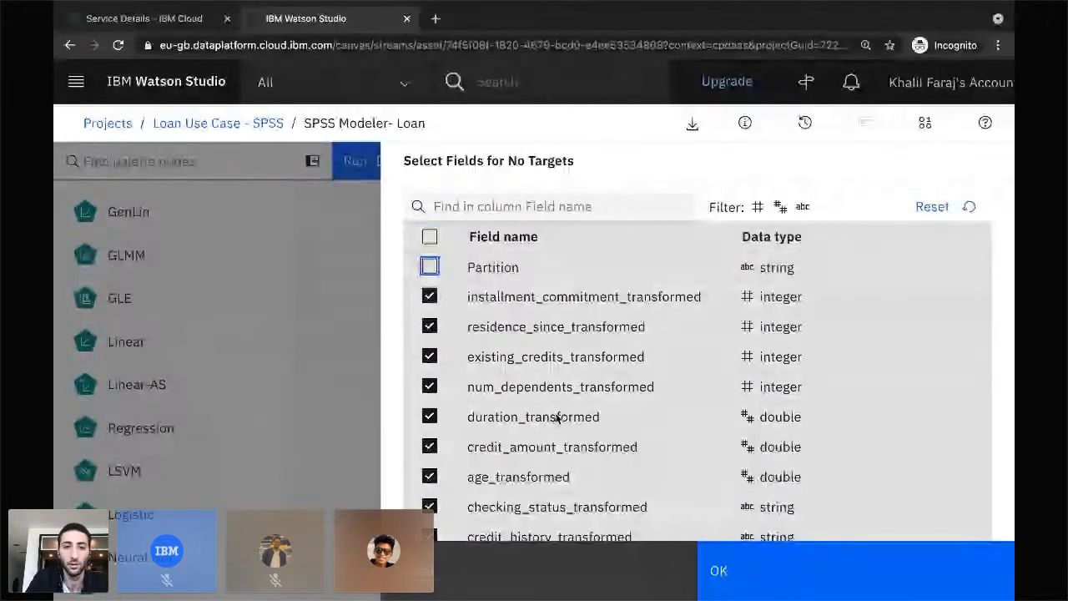
scroll(558, 425, down, 3)
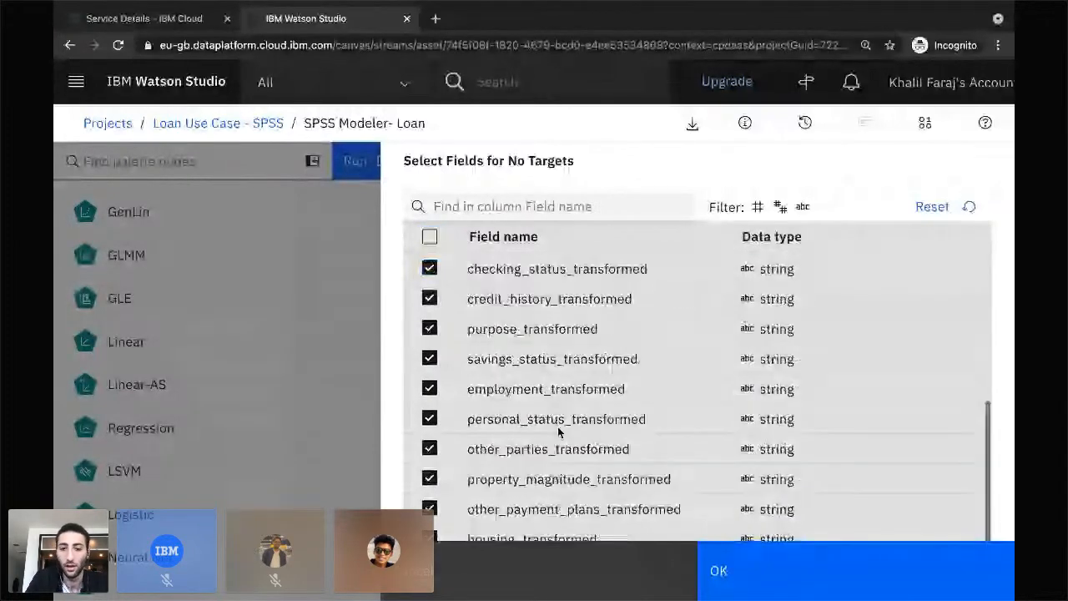
scroll(557, 427, down, 2)
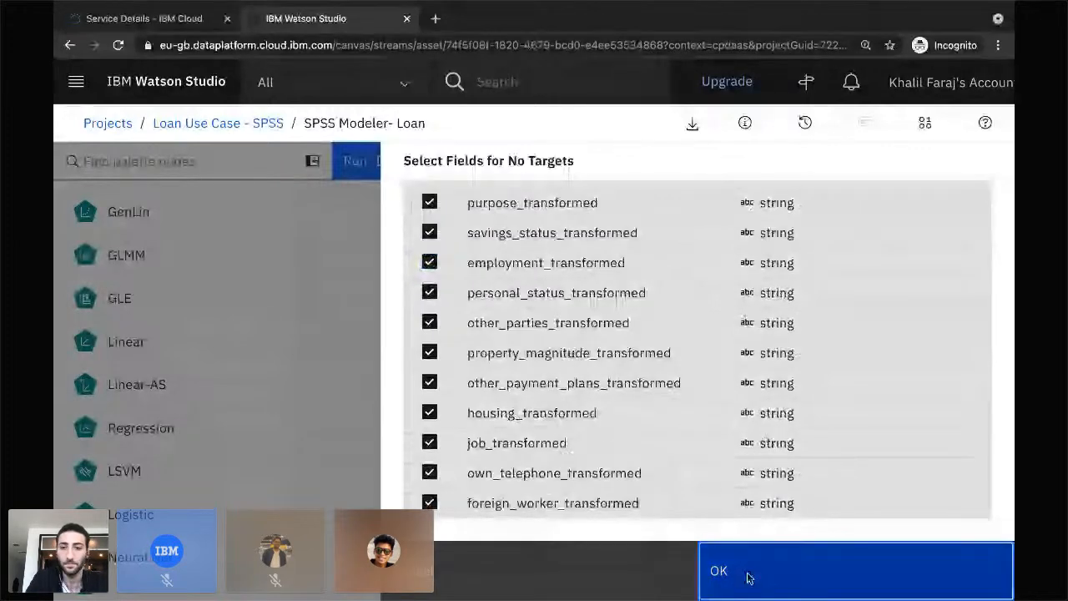
click(747, 576)
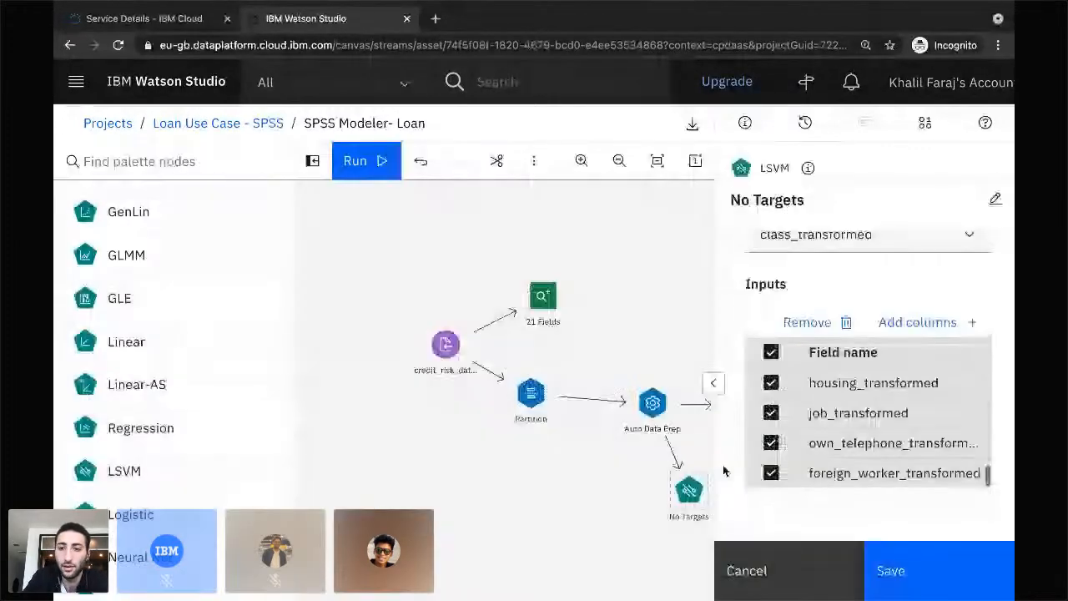
- Review the LSVM node's inputs, build options and model options, and save the node's settings
scroll(807, 453, down, 1)
scroll(806, 451, up, 2)
scroll(799, 334, down, 2)
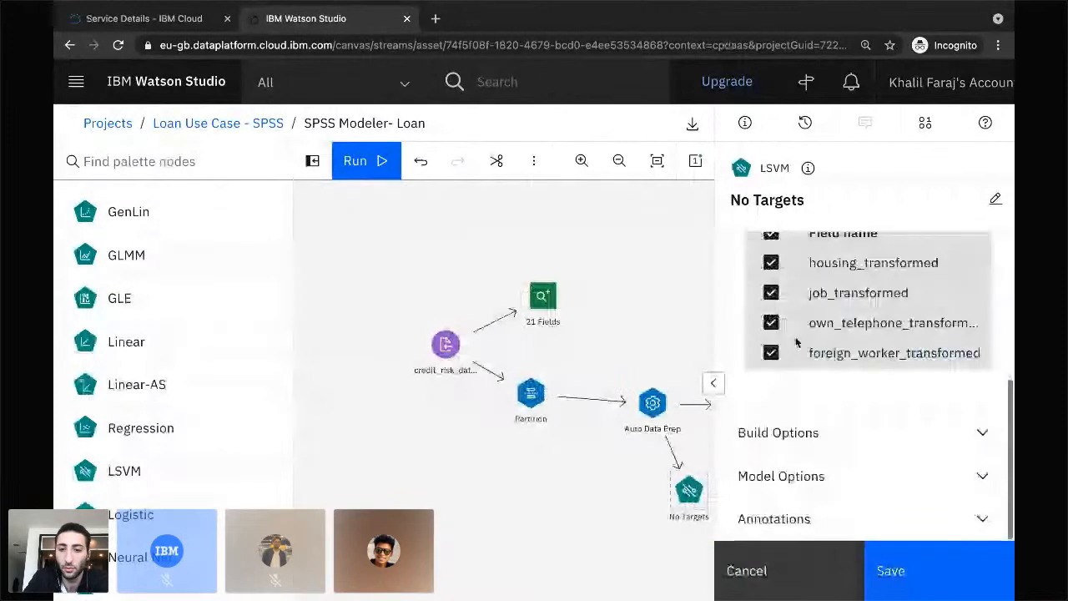
click(809, 451)
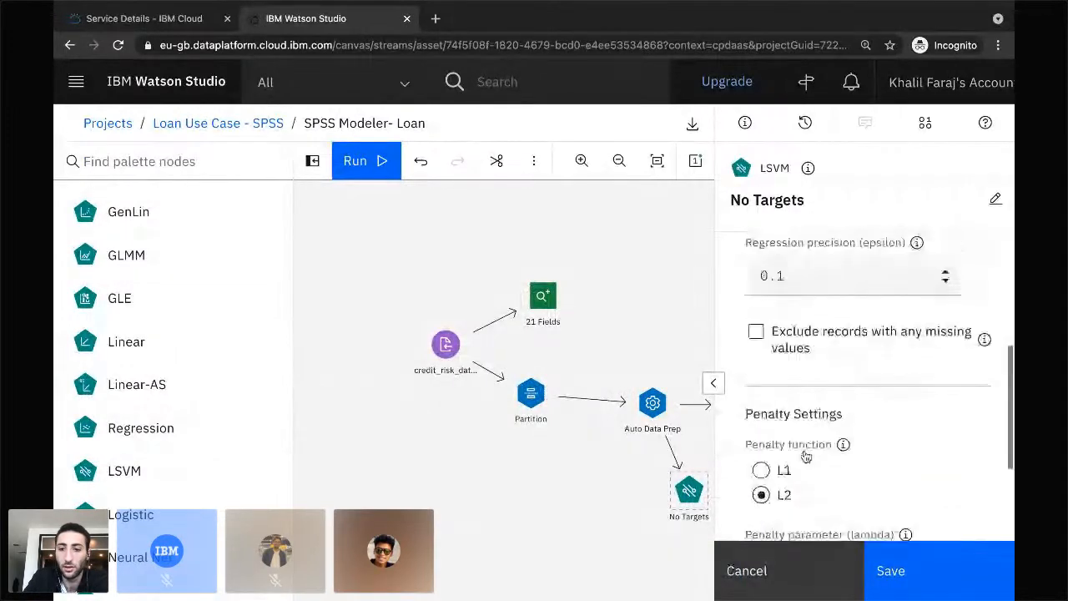
scroll(809, 455, down, 2)
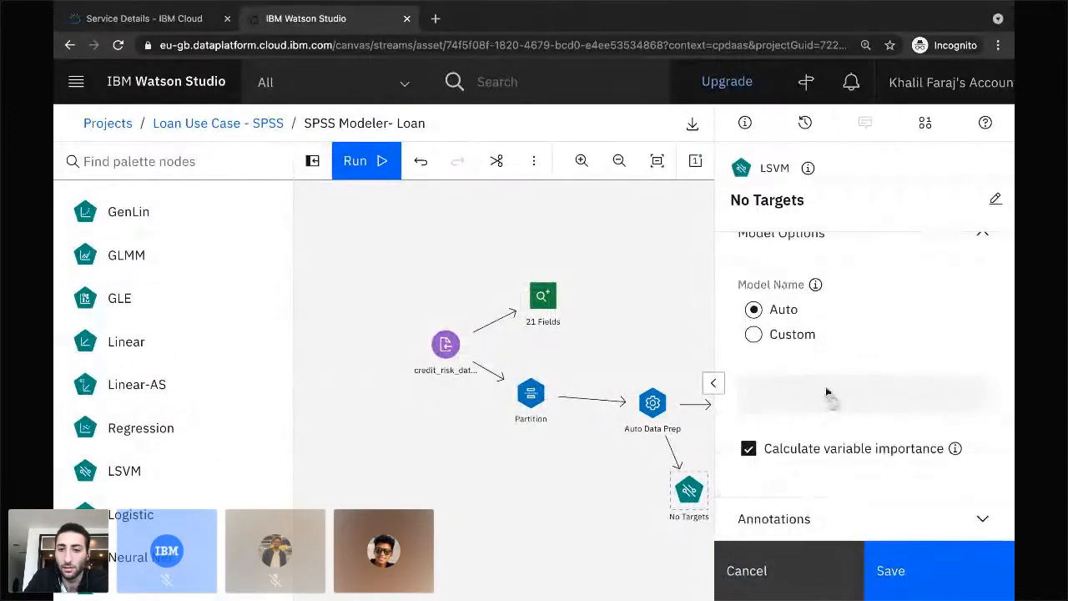
scroll(824, 389, up, 2)
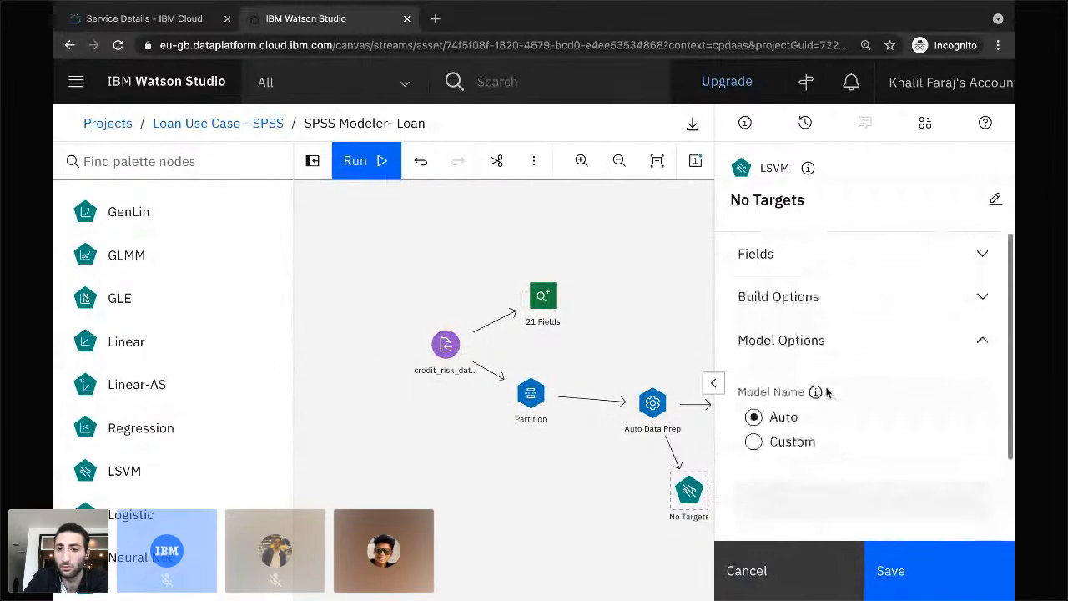
click(921, 574)
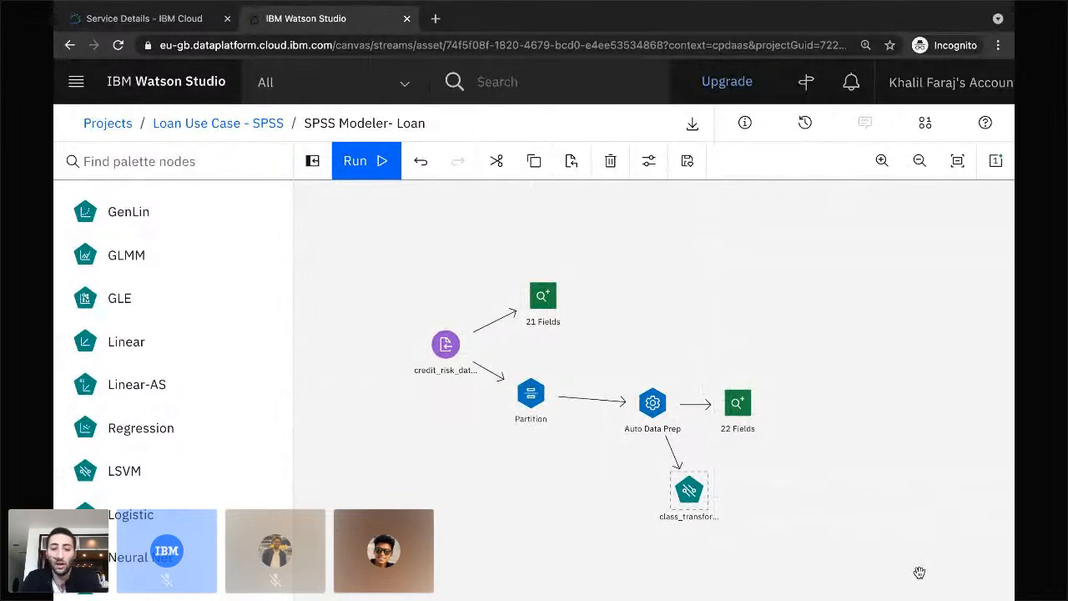
- Run the LSVM node connected to Auto Data Prep to train the model for class_transformed
scroll(872, 548, down, 1)
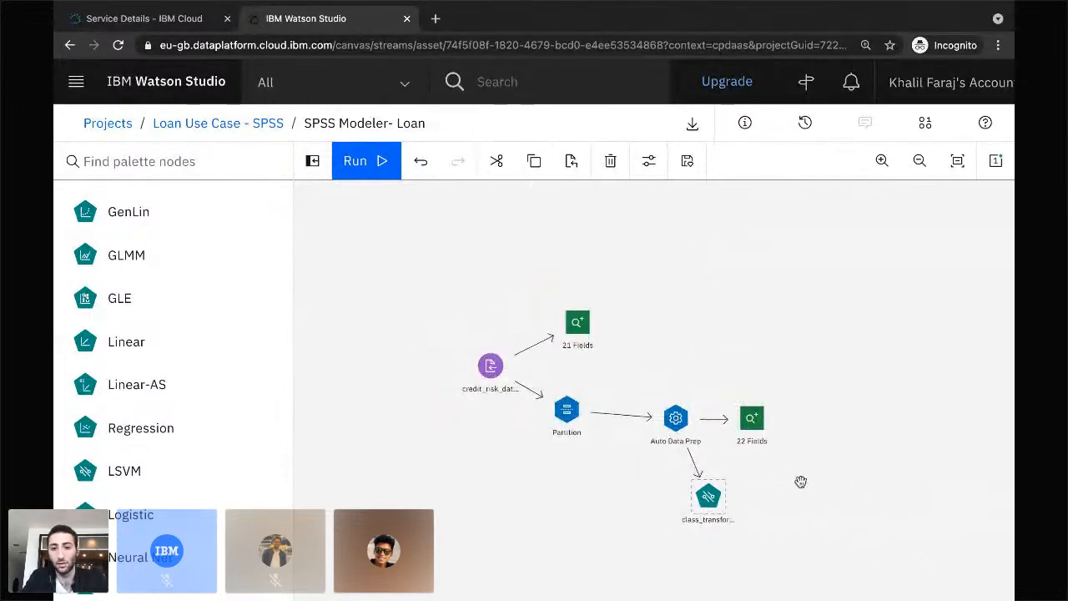
scroll(803, 483, up, 1)
scroll(677, 365, up, 2)
drag(704, 370, 623, 291)
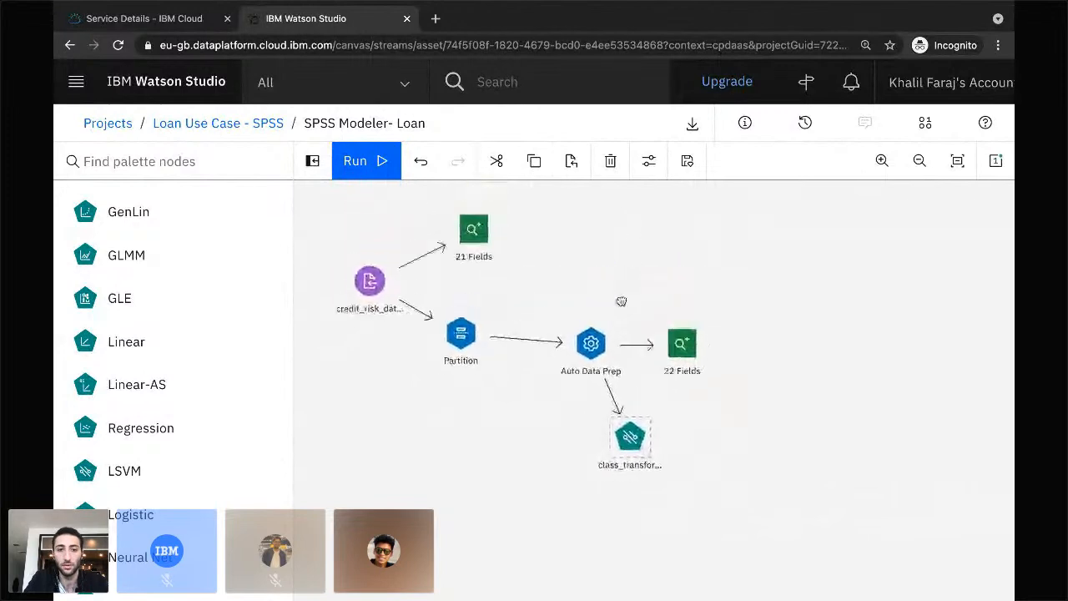
right_click(628, 441)
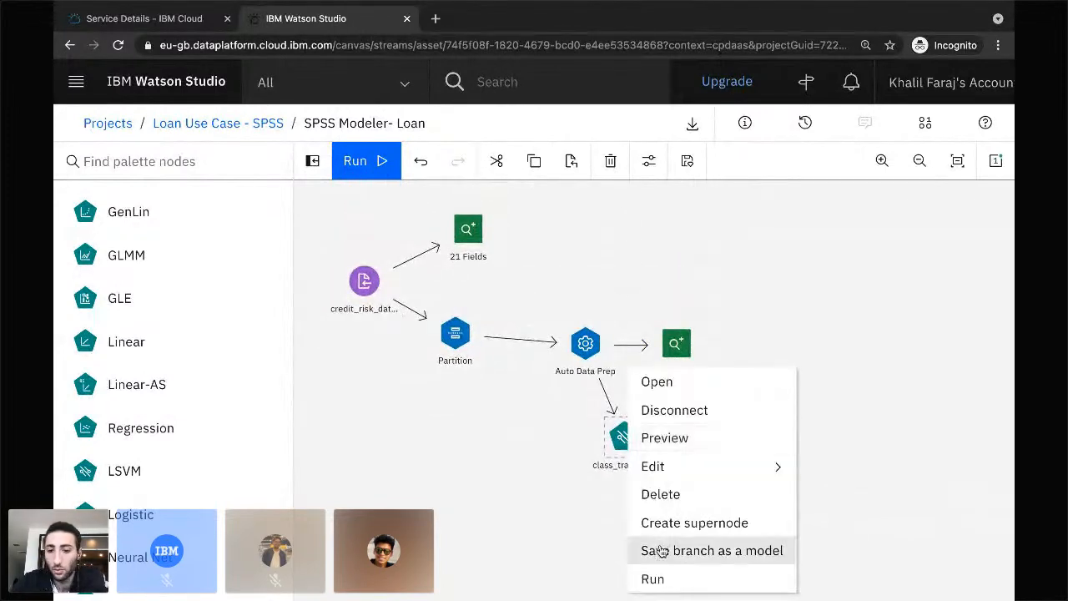
click(659, 577)
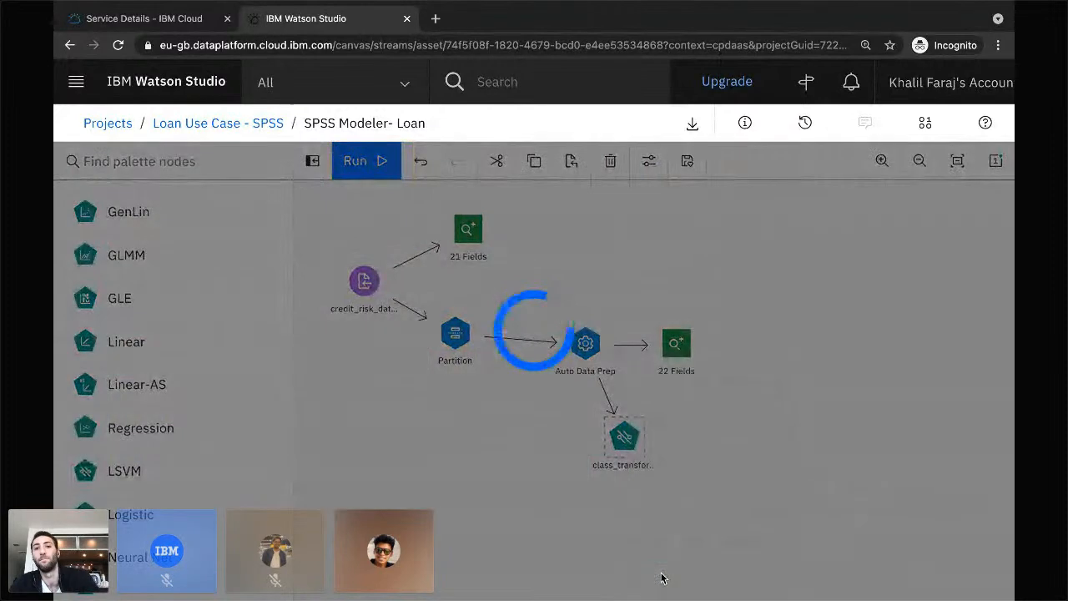
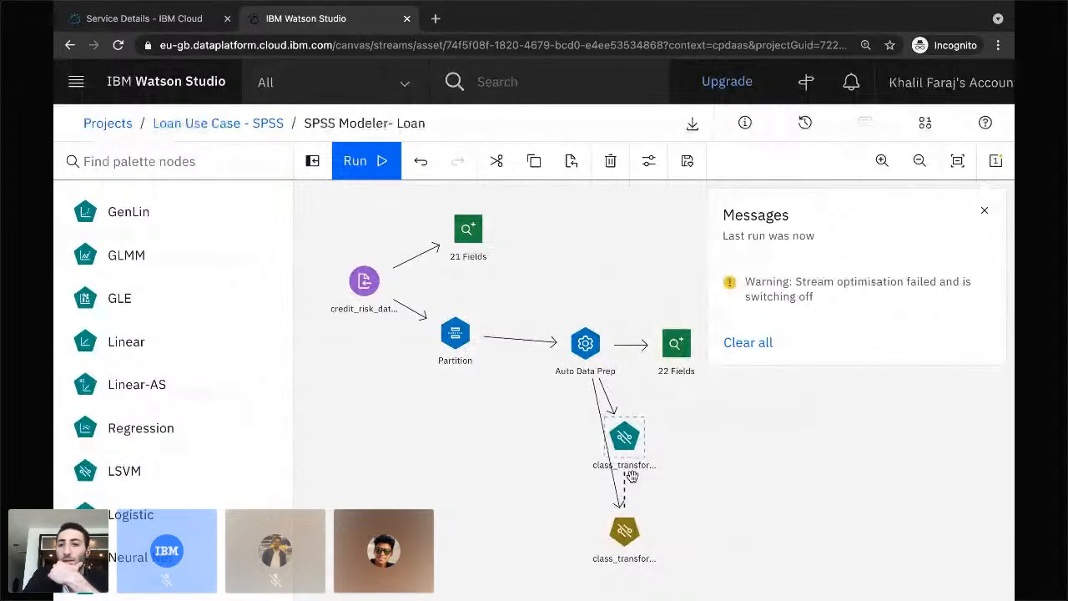
- Move the generated model nugget beside the LSVM node and dismiss the run messages
mouse_move(622, 534)
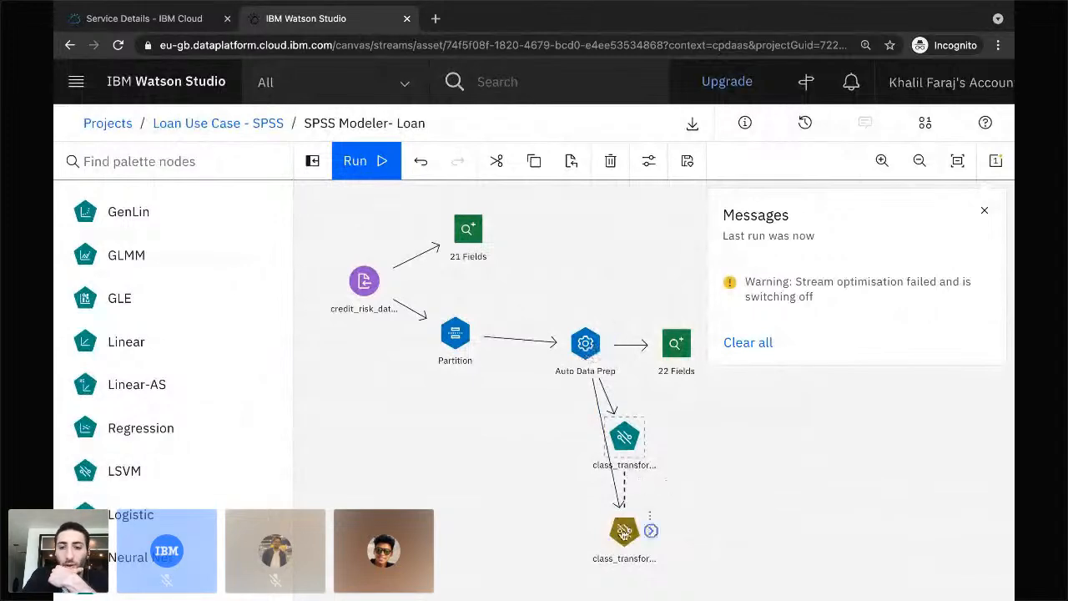
drag(622, 533, 726, 481)
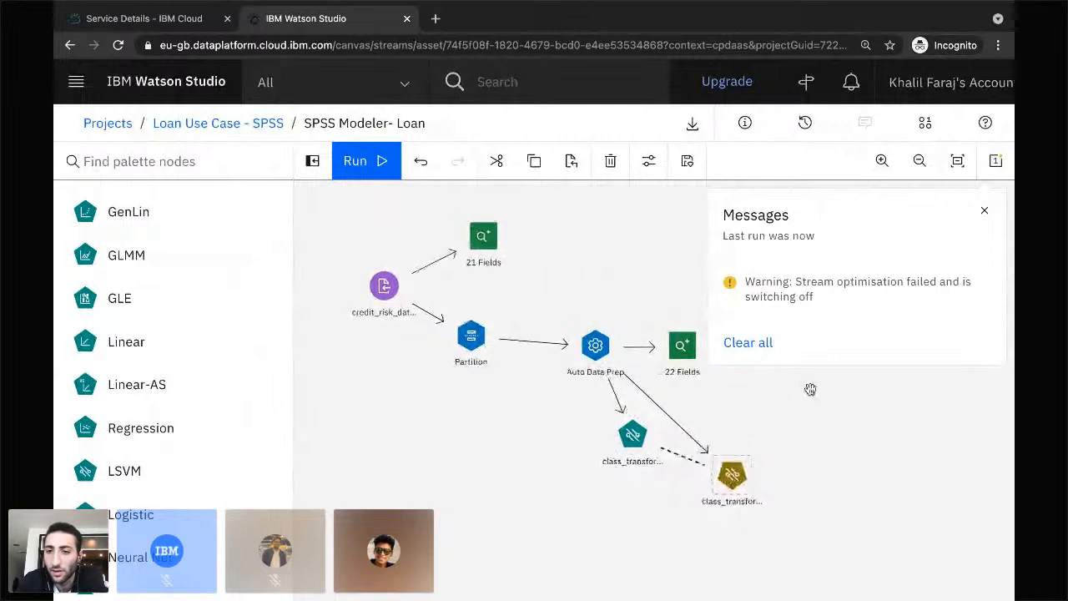
click(984, 214)
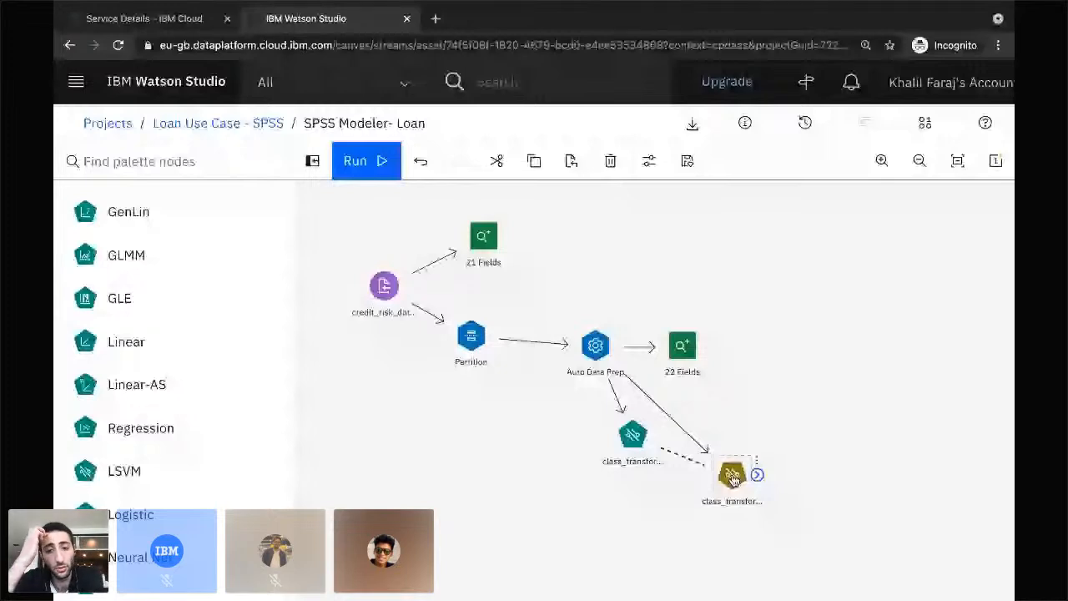
drag(733, 477, 733, 459)
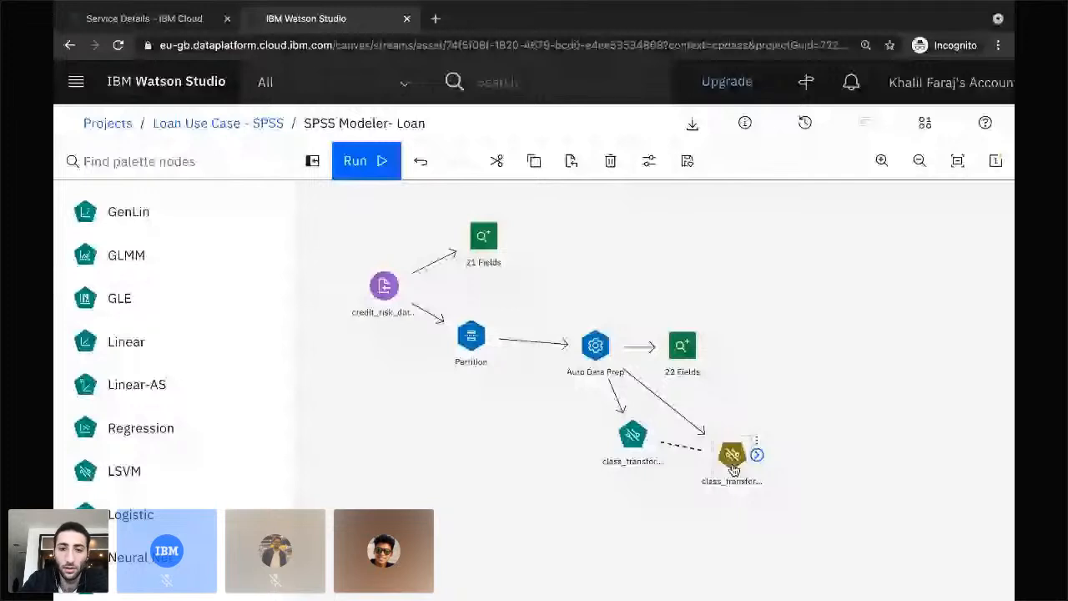
- View the generated class_transformed model and examine its accuracy and the other model evaluation measures
double_click(732, 469)
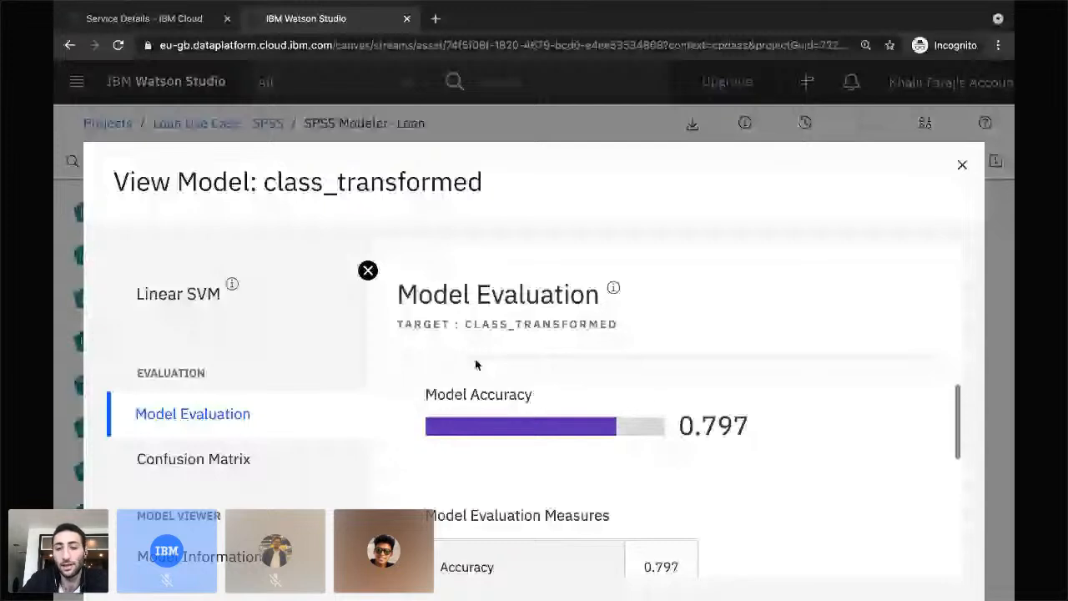
mouse_move(699, 431)
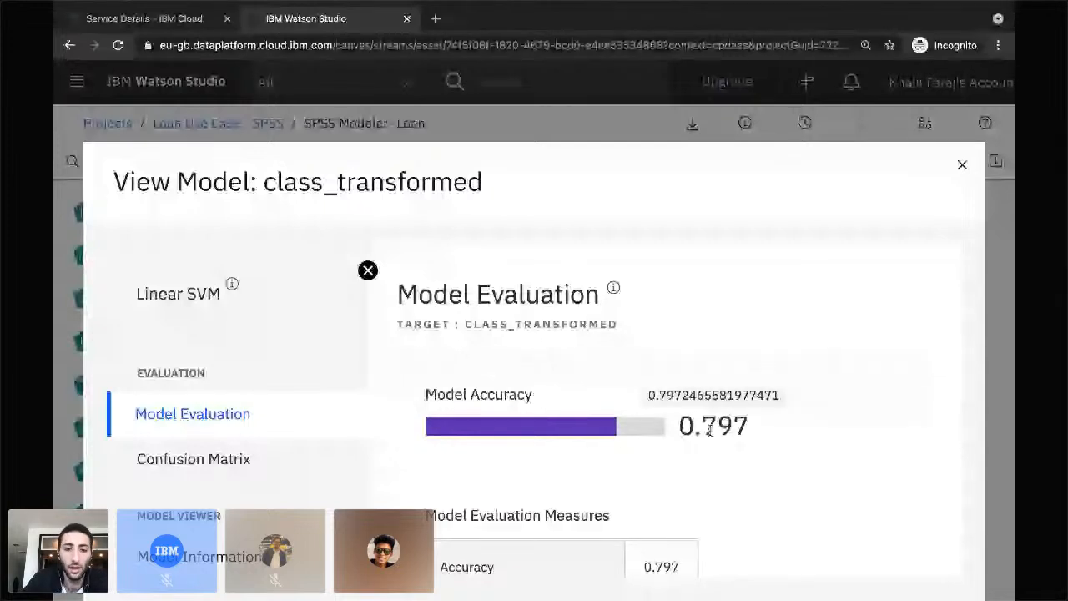
scroll(664, 485, down, 1)
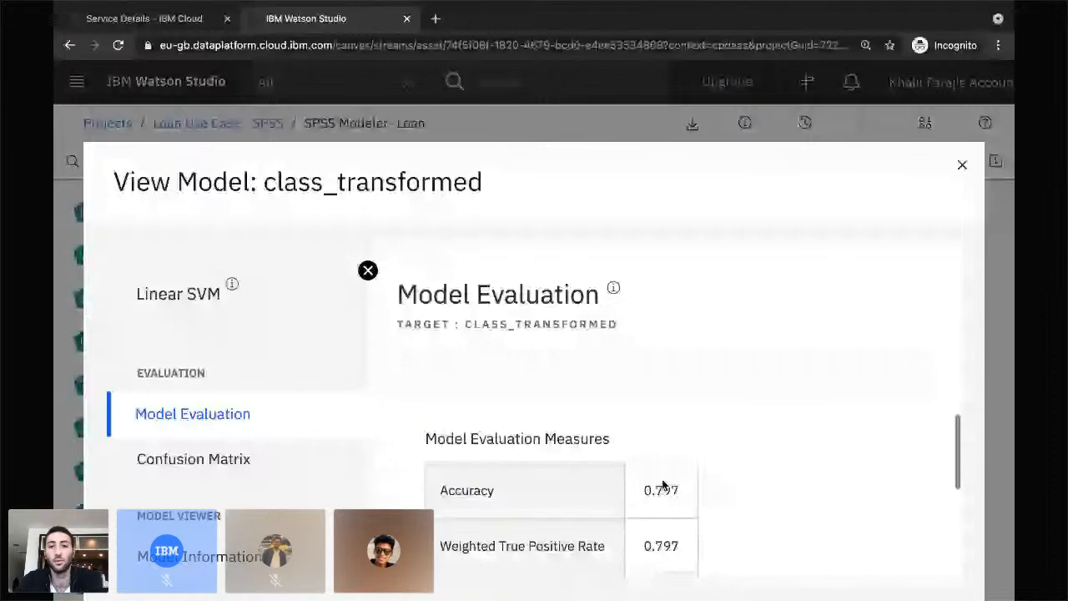
scroll(590, 442, down, 1)
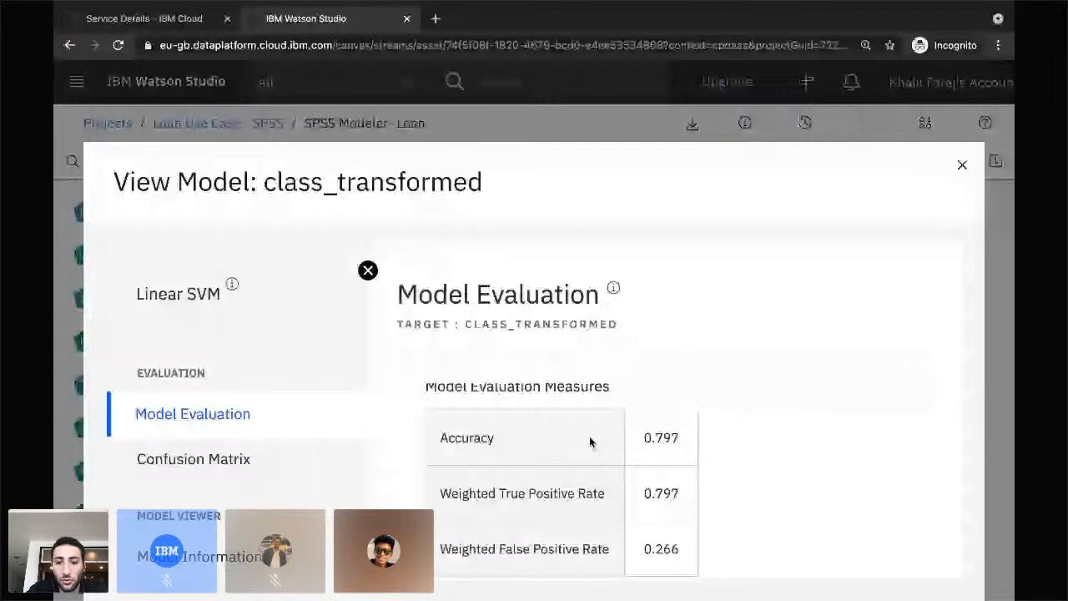
scroll(589, 440, down, 1)
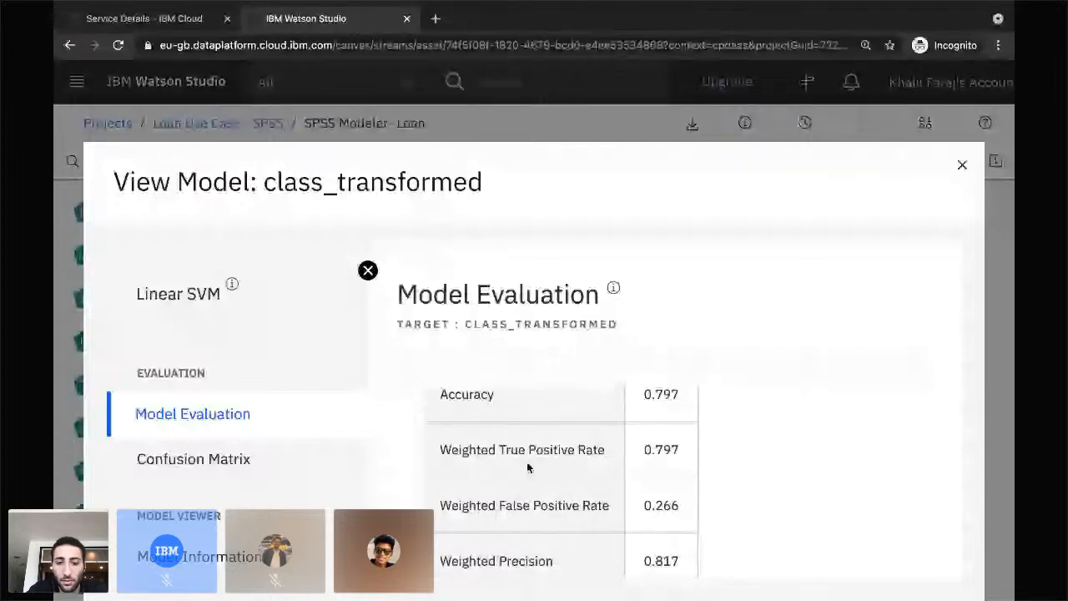
scroll(528, 468, down, 2)
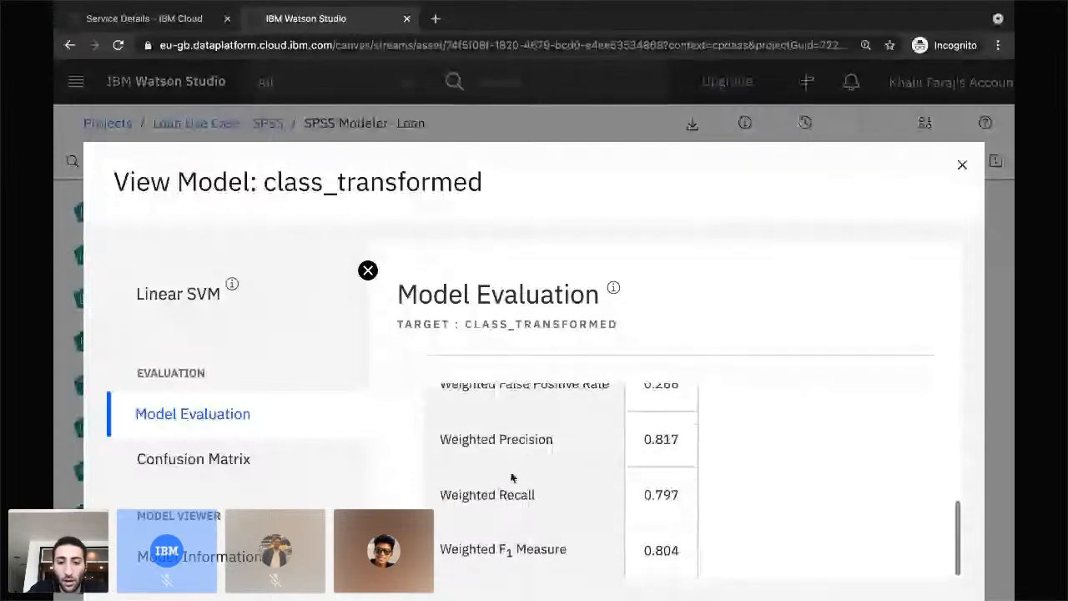
- Examine the model's confusion matrix, comparing observed and predicted classes and the percent correct
click(181, 457)
scroll(474, 453, down, 2)
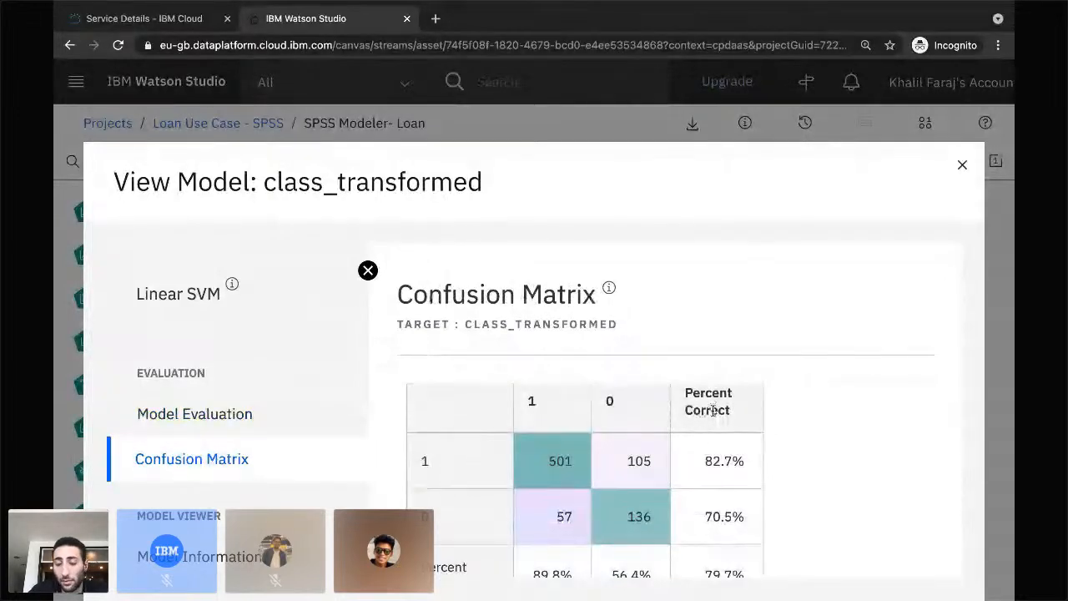
mouse_move(677, 446)
scroll(671, 459, down, 2)
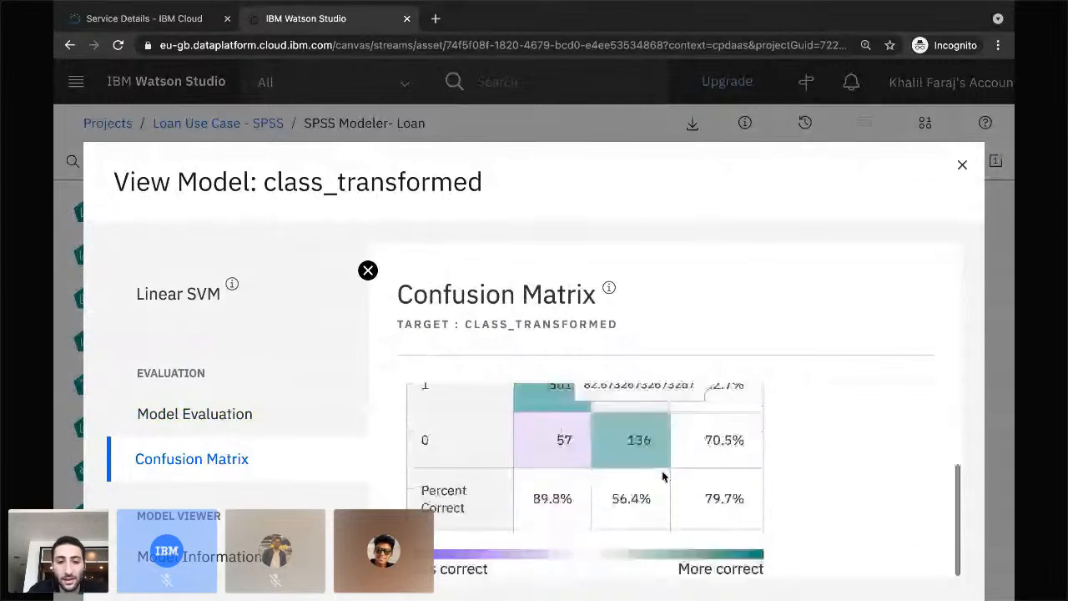
scroll(617, 509, up, 3)
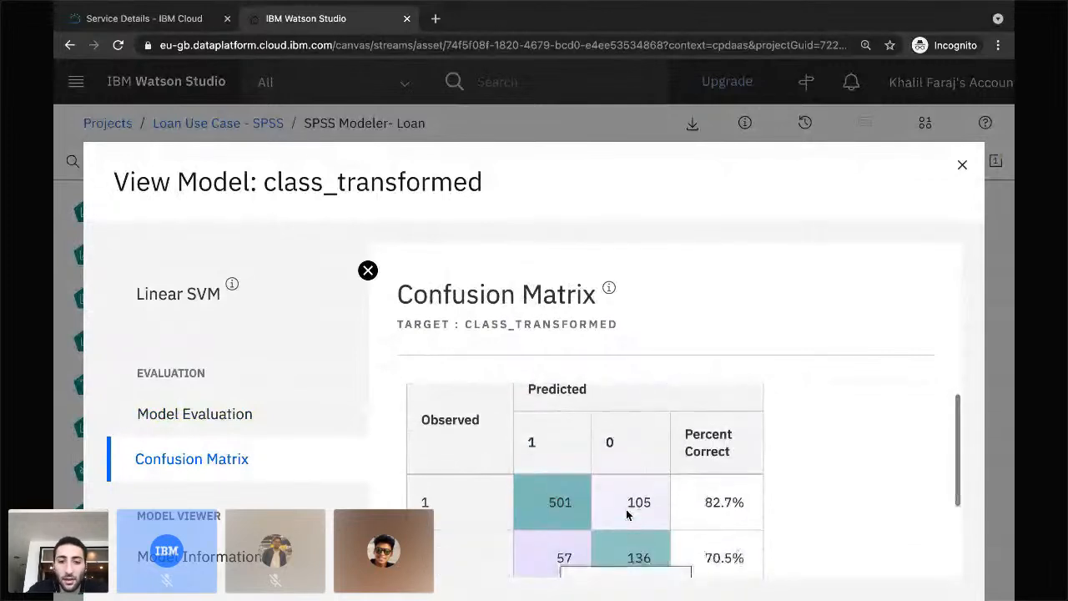
scroll(605, 538, down, 3)
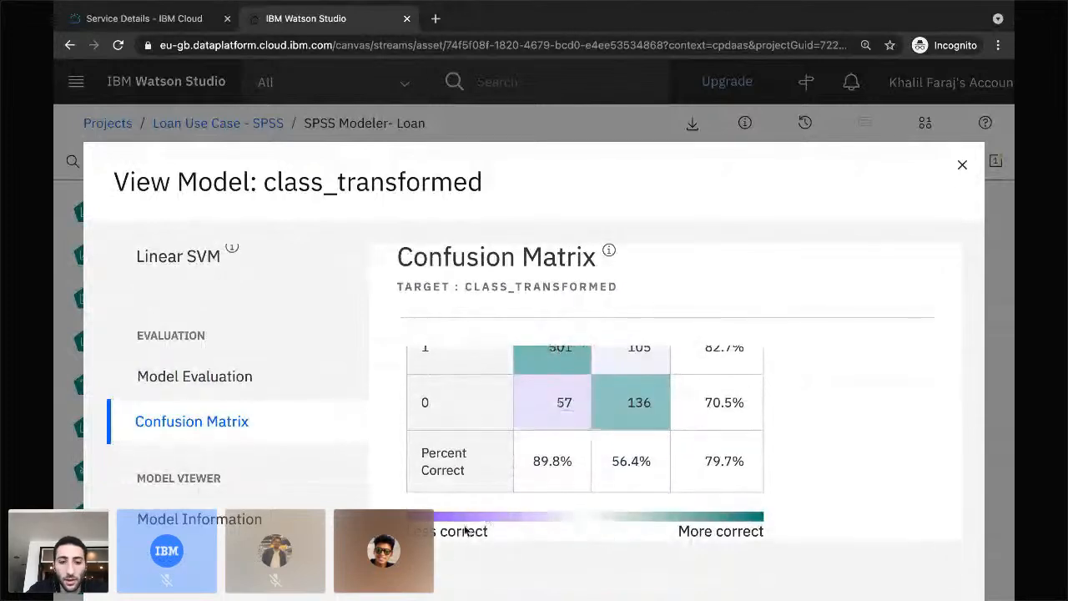
- Examine the model's Feature Importance chart from the most to the least important predictor
scroll(229, 479, down, 3)
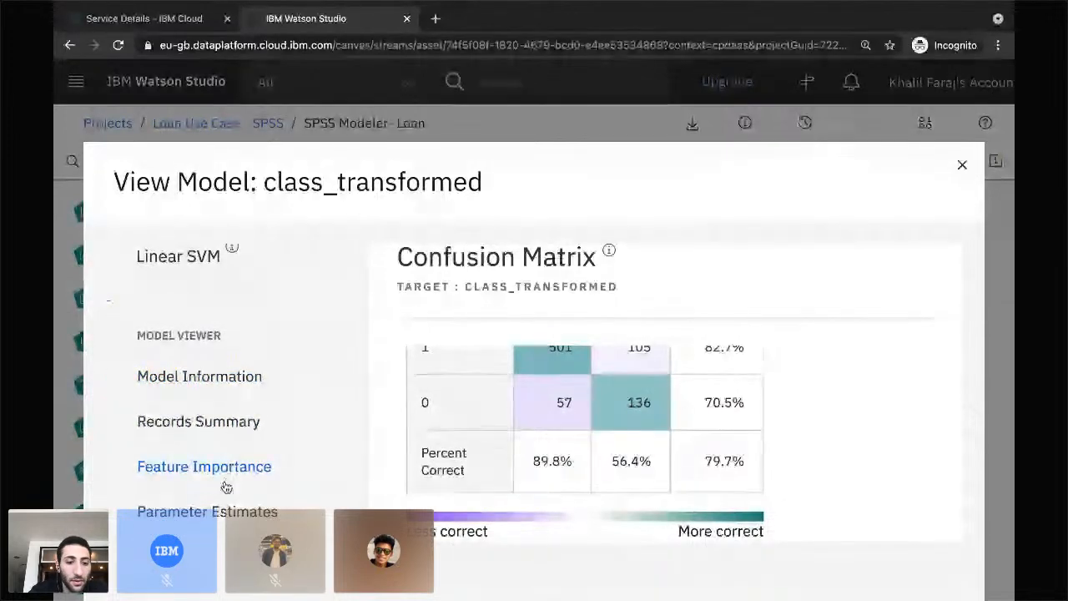
scroll(226, 487, down, 2)
click(223, 385)
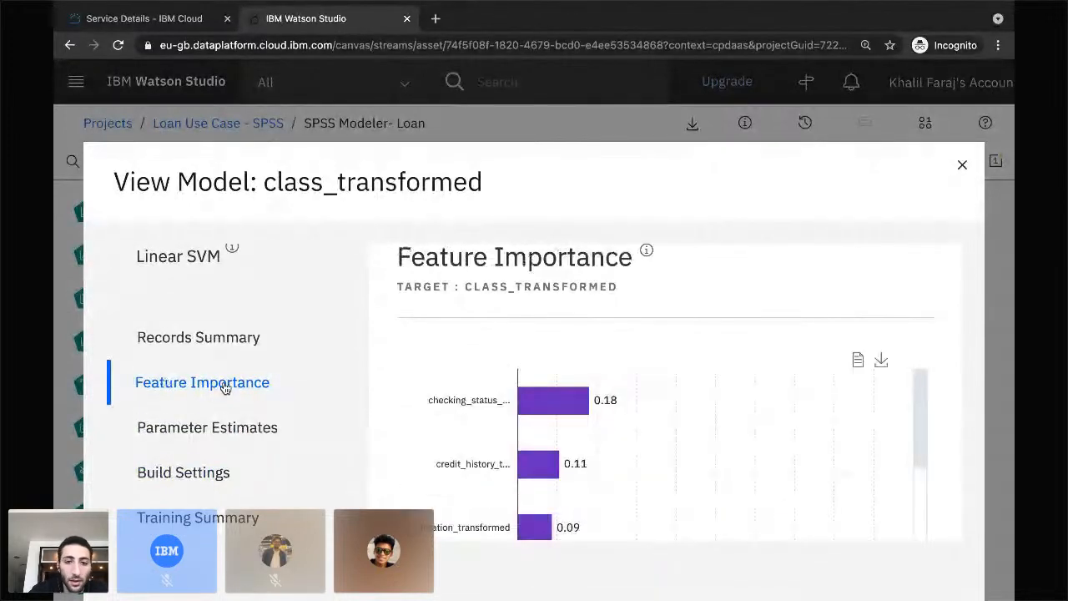
scroll(500, 434, up, 1)
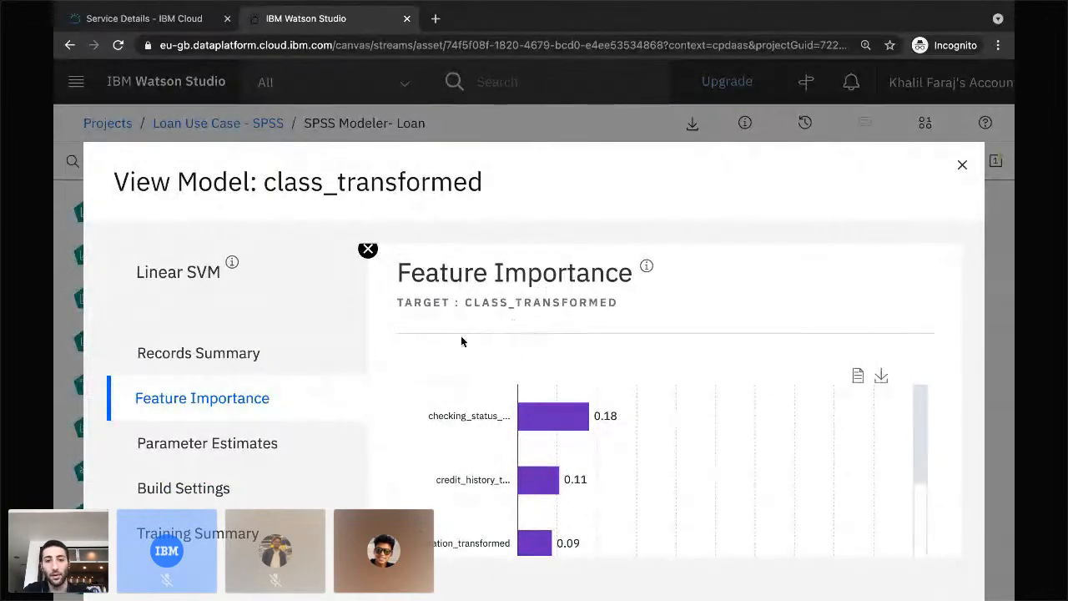
scroll(449, 349, down, 1)
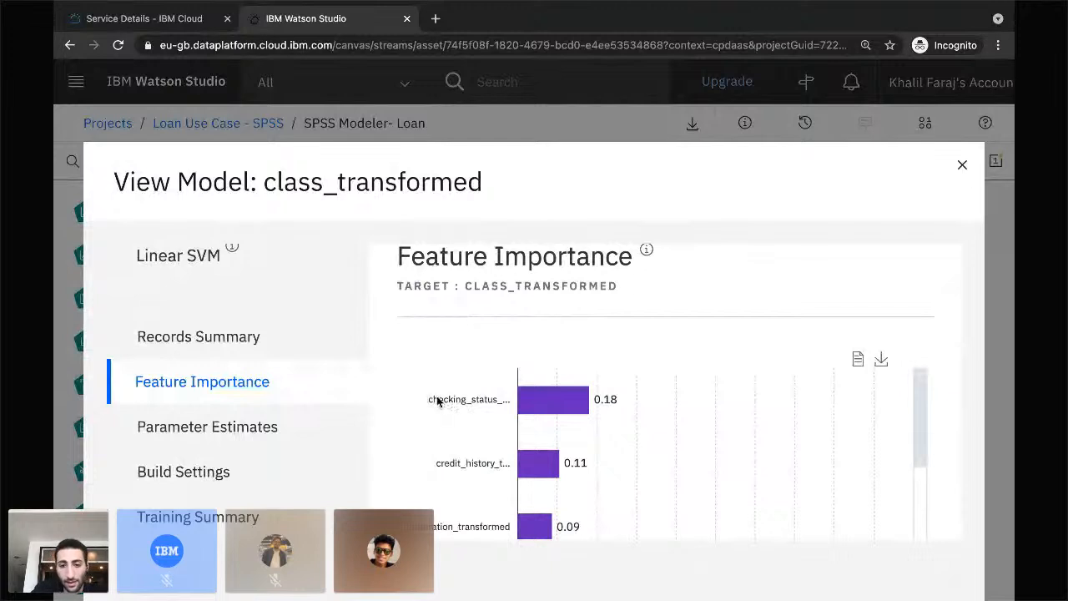
mouse_move(529, 409)
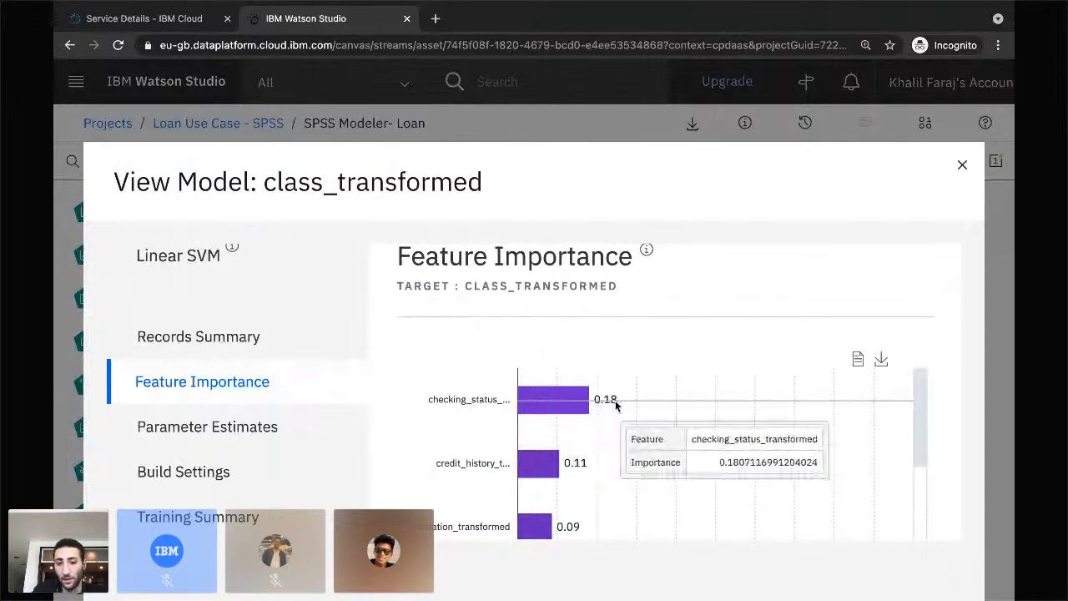
scroll(519, 481, down, 1)
scroll(488, 432, up, 1)
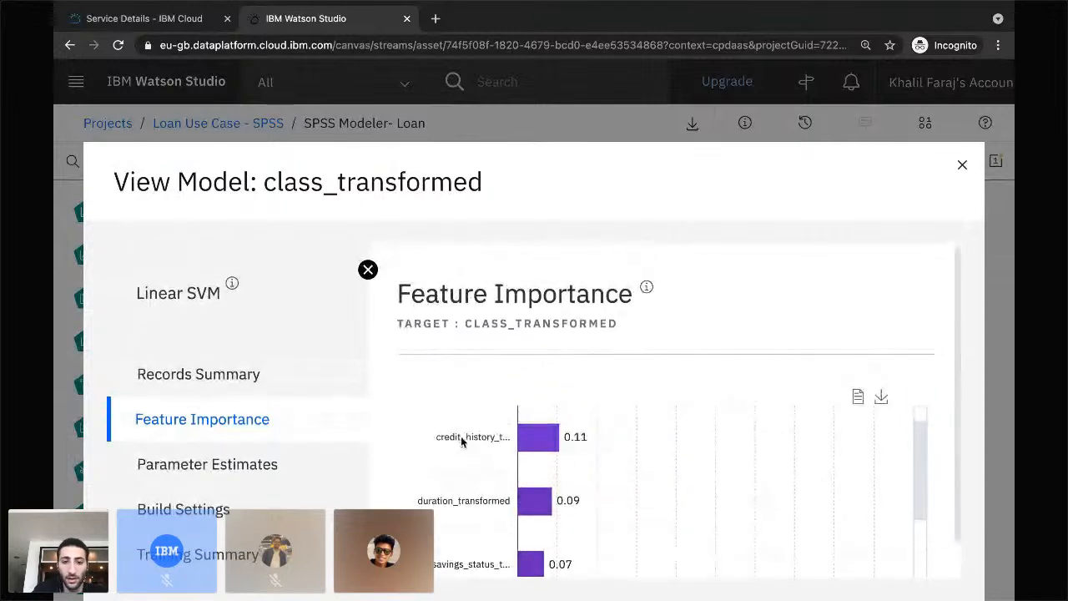
scroll(464, 472, down, 1)
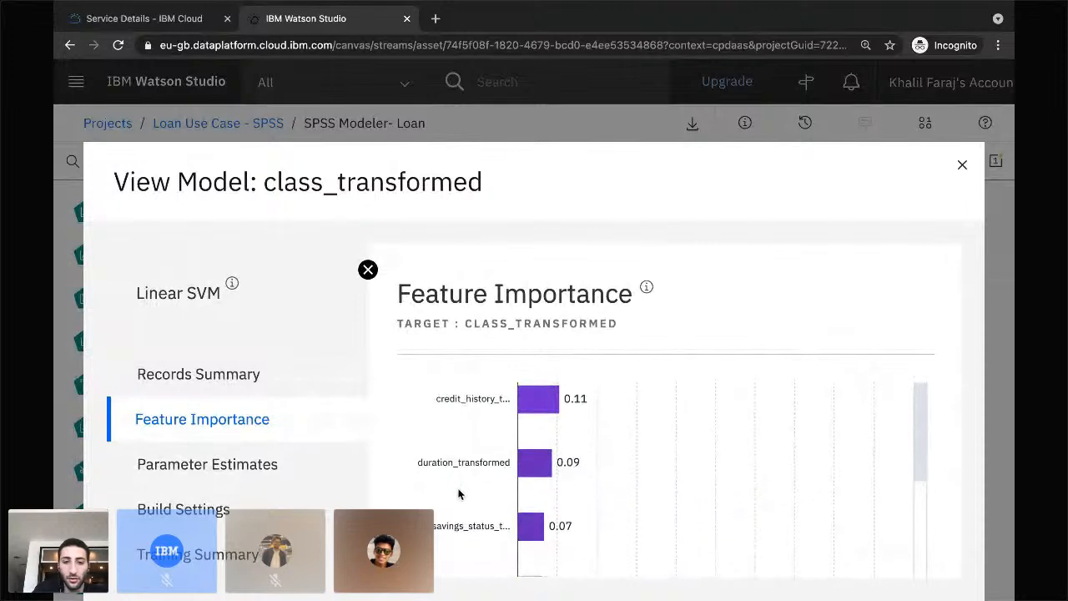
scroll(469, 476, down, 2)
scroll(459, 450, up, 3)
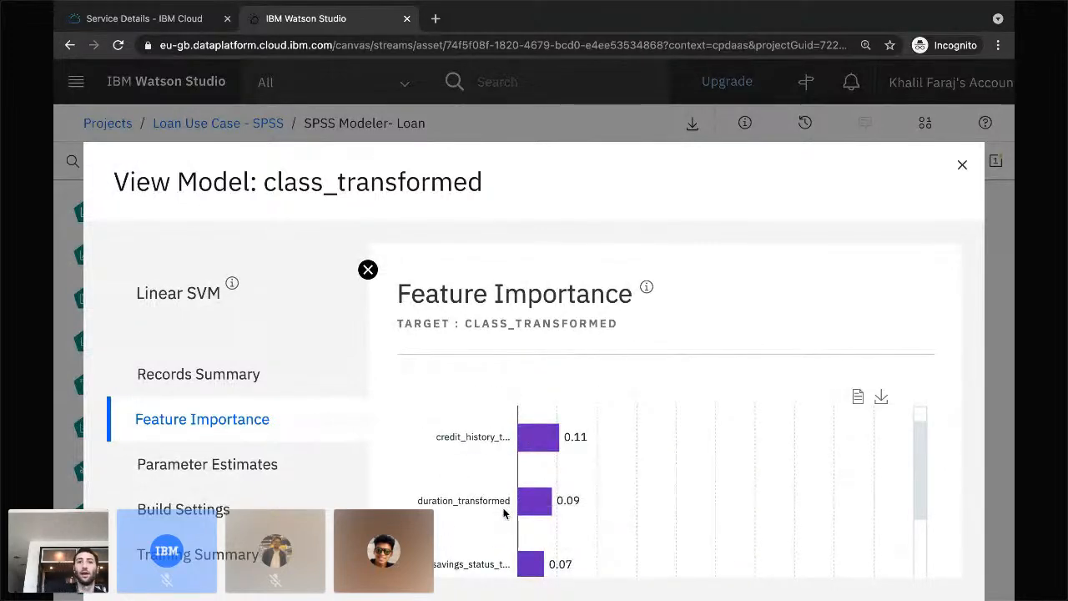
scroll(533, 467, down, 5)
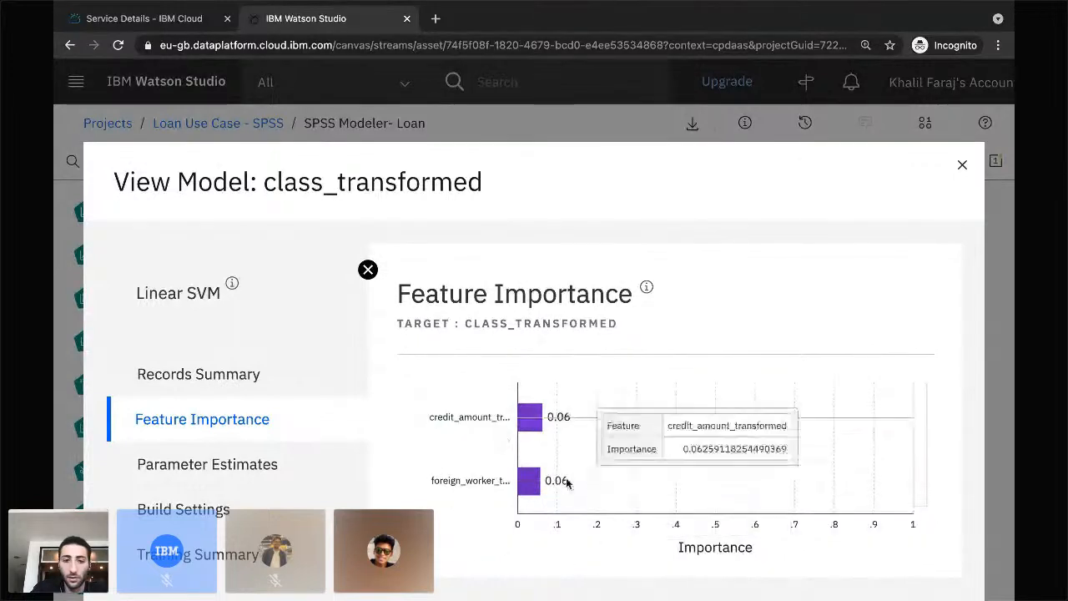
right_click(575, 446)
key(Escape)
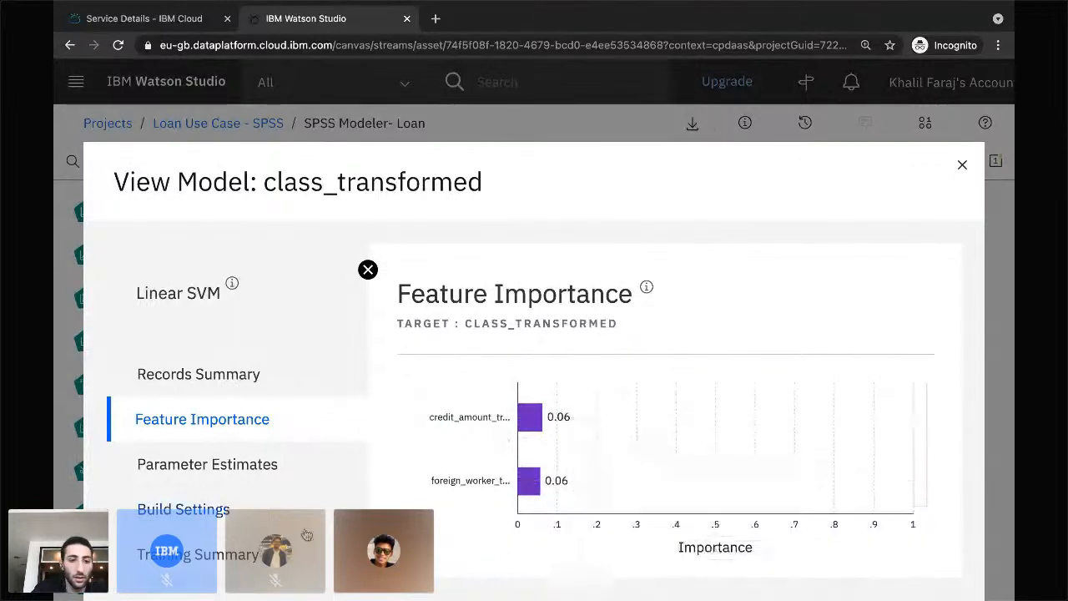
- Look at the model's Parameter Estimates and return to the top of the Feature Importance chart
click(241, 464)
click(215, 420)
mouse_move(611, 438)
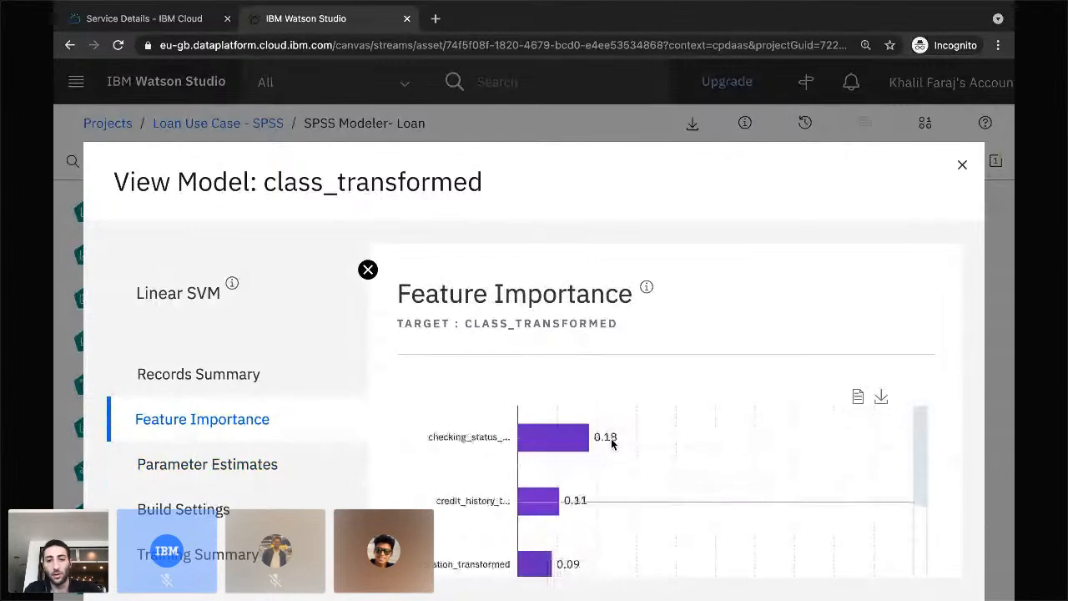
- Close the model view, add a KNN node to the canvas, and connect Auto Data Prep to it
click(962, 166)
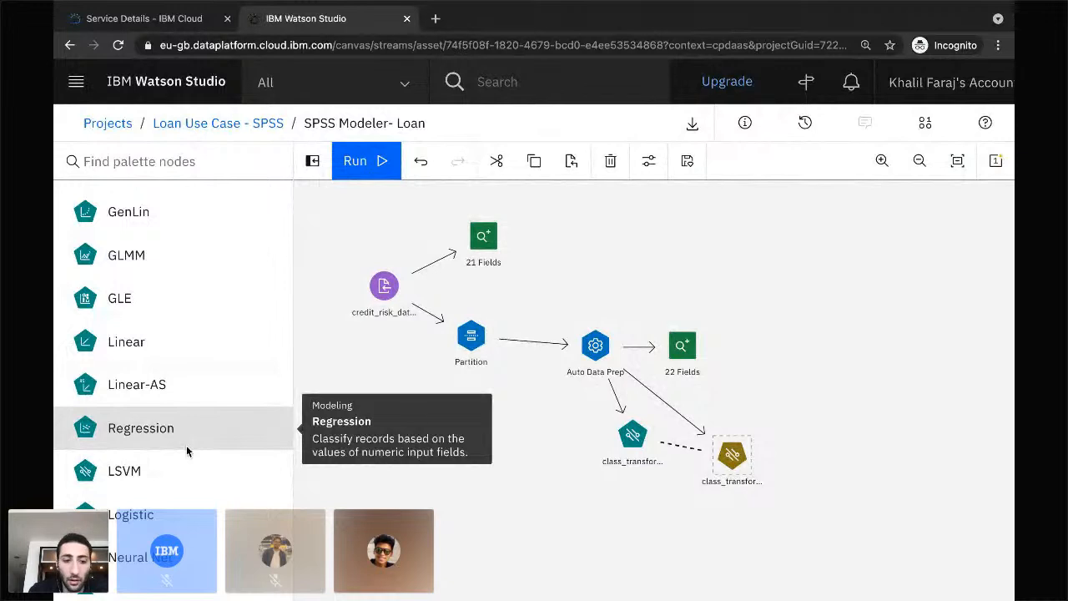
scroll(169, 504, down, 1)
scroll(169, 498, down, 3)
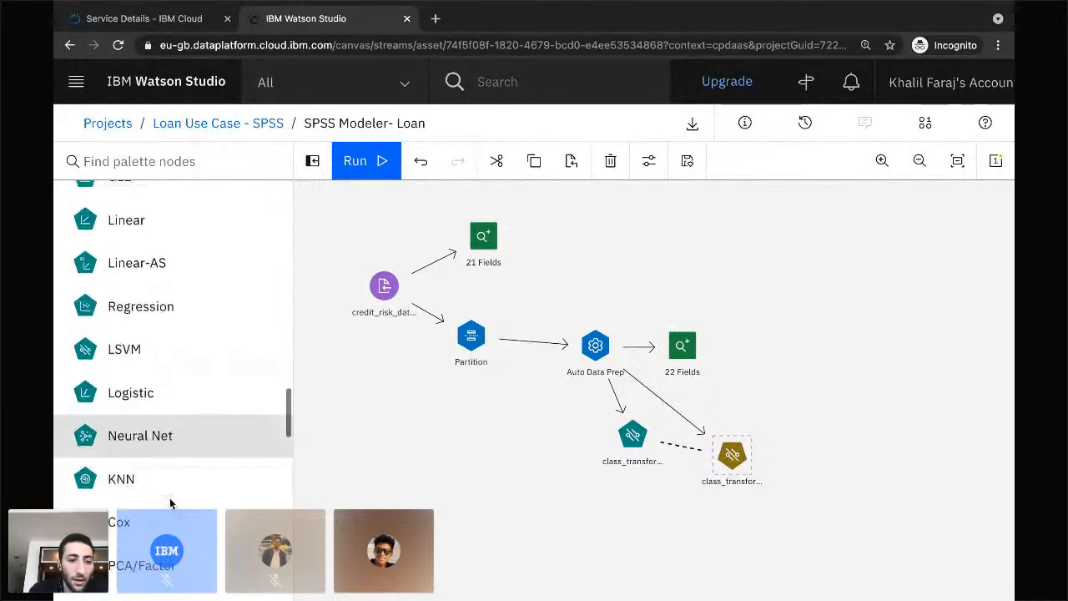
drag(126, 476, 488, 454)
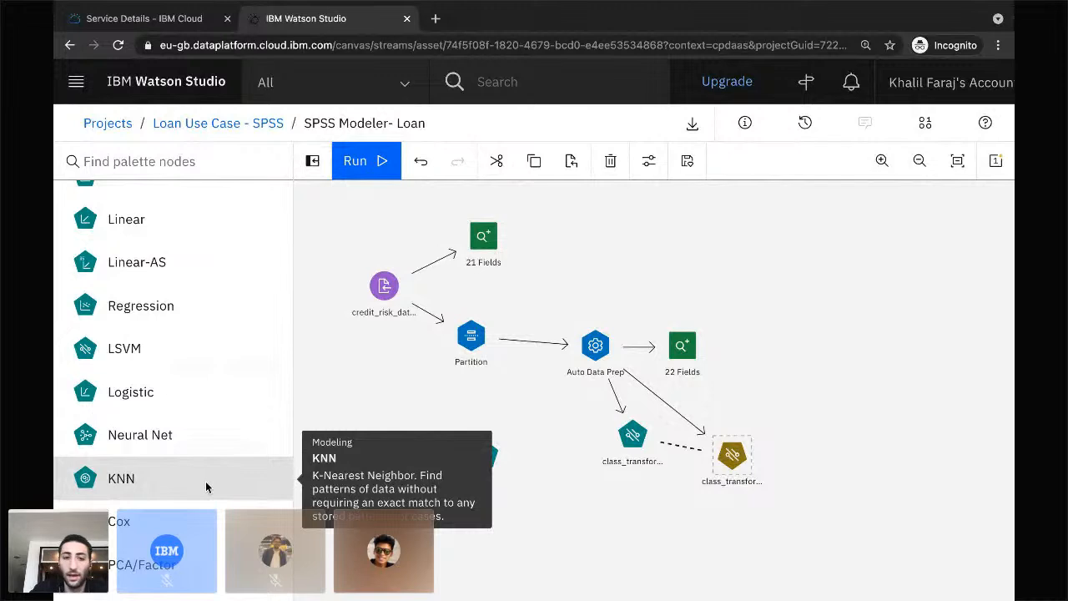
drag(205, 481, 460, 425)
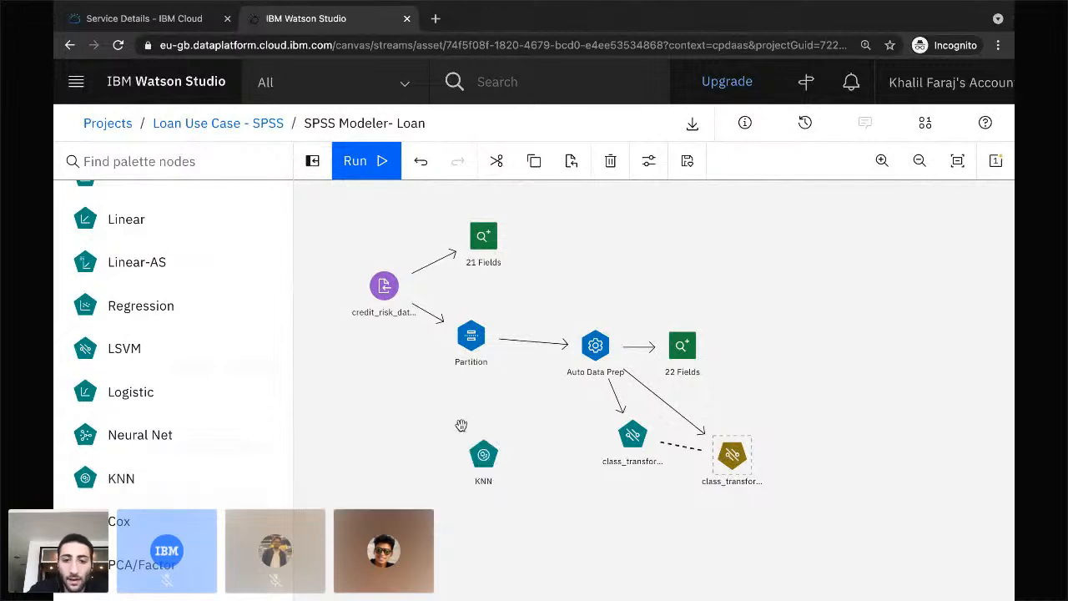
drag(599, 395, 488, 447)
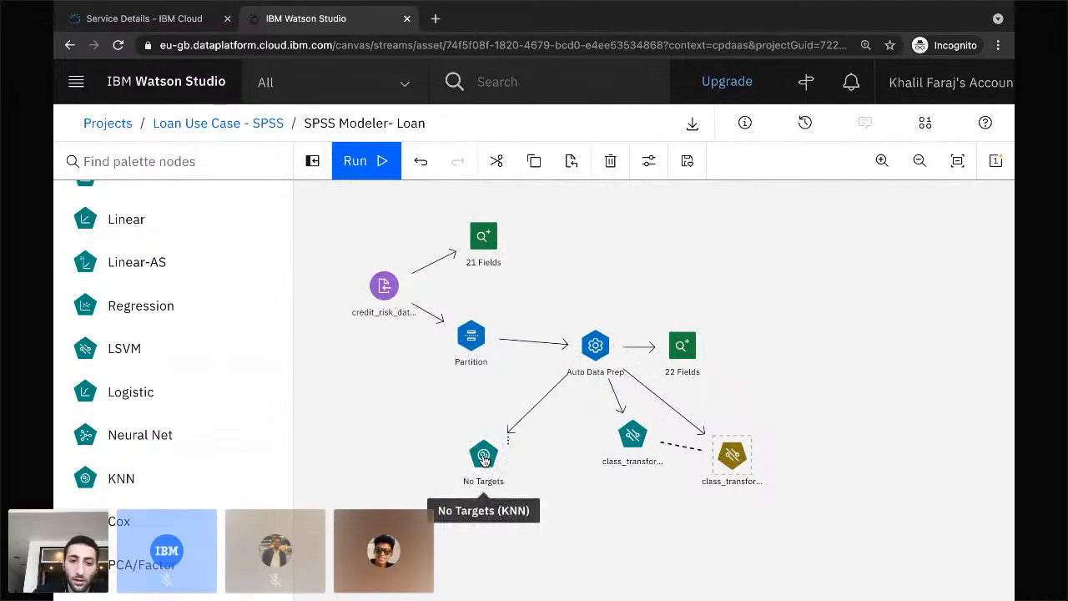
- Open the KNN node's settings and look over its analysis objectives and field role options
double_click(484, 457)
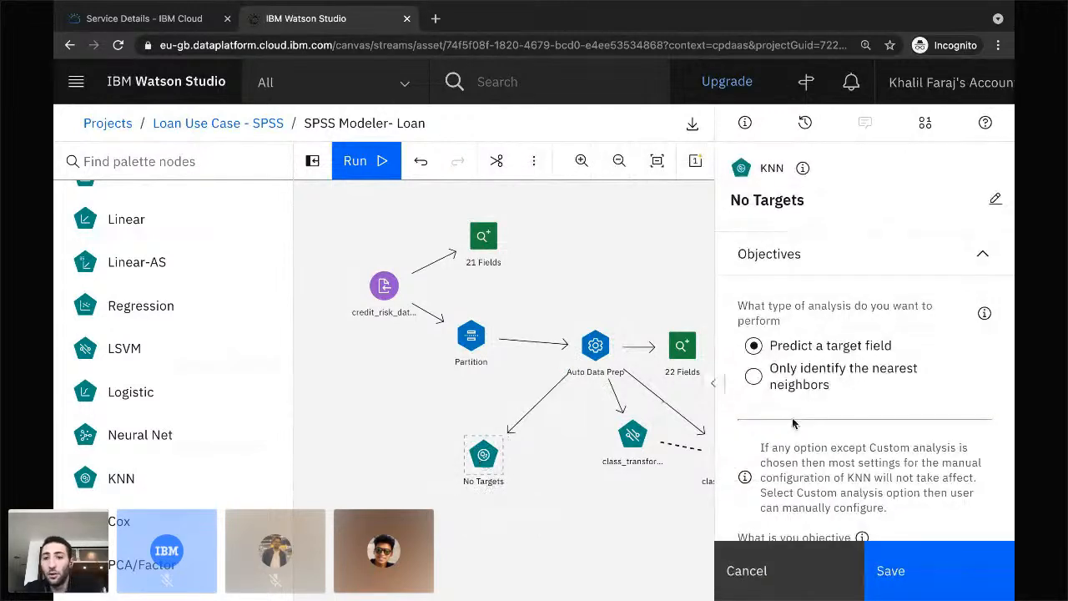
scroll(792, 426, down, 1)
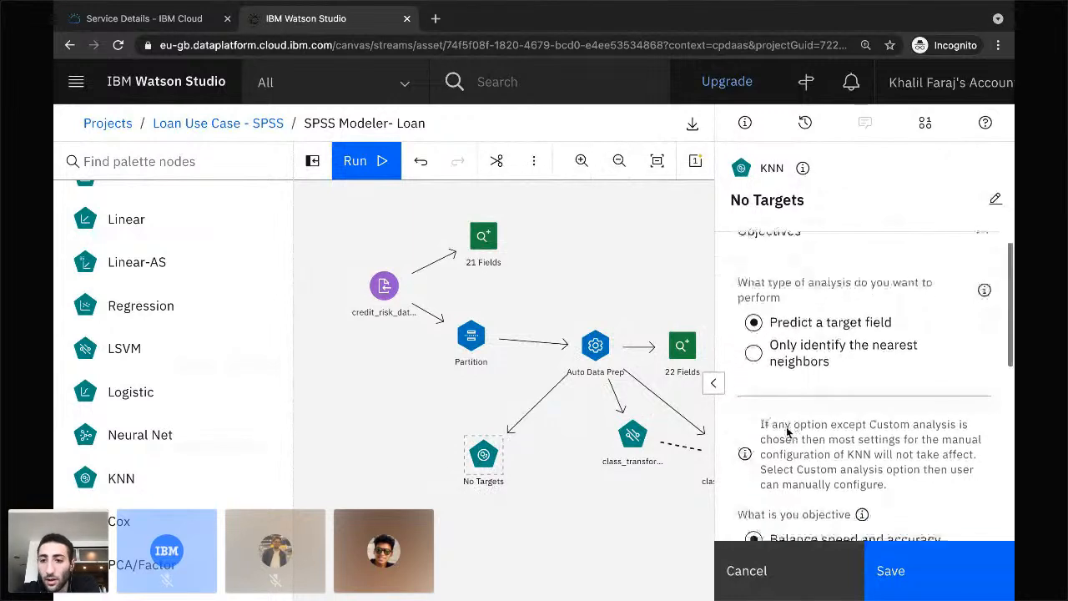
scroll(787, 431, down, 3)
scroll(786, 431, down, 3)
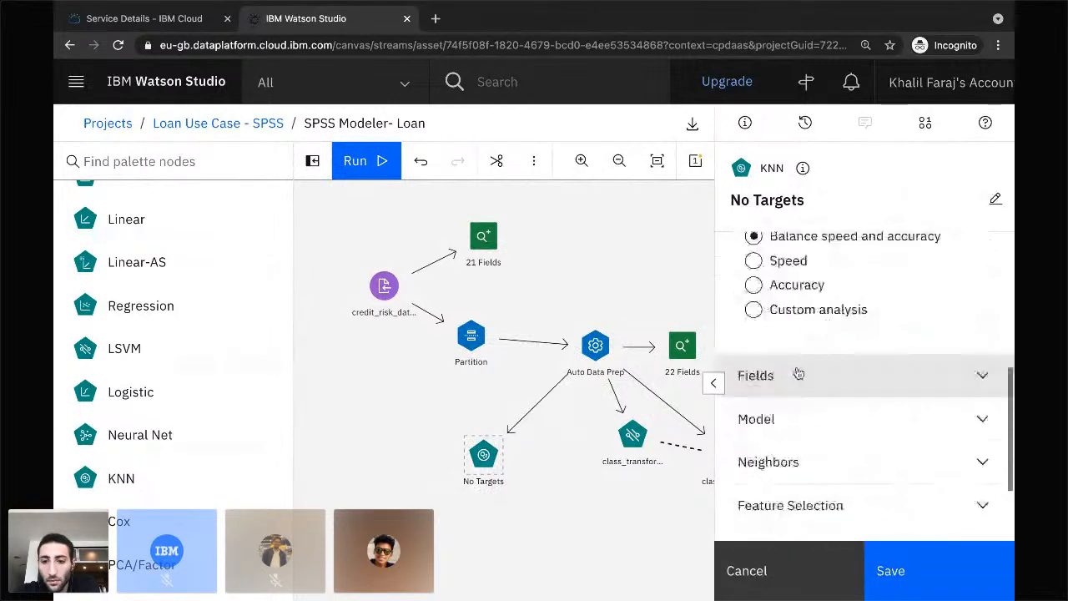
click(798, 373)
scroll(797, 374, up, 4)
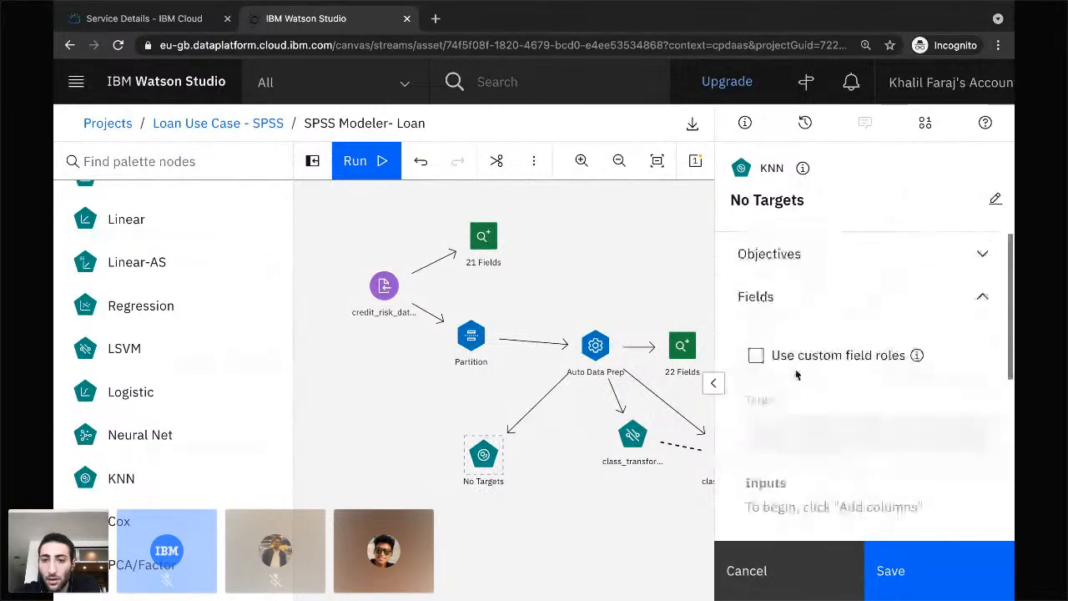
click(818, 271)
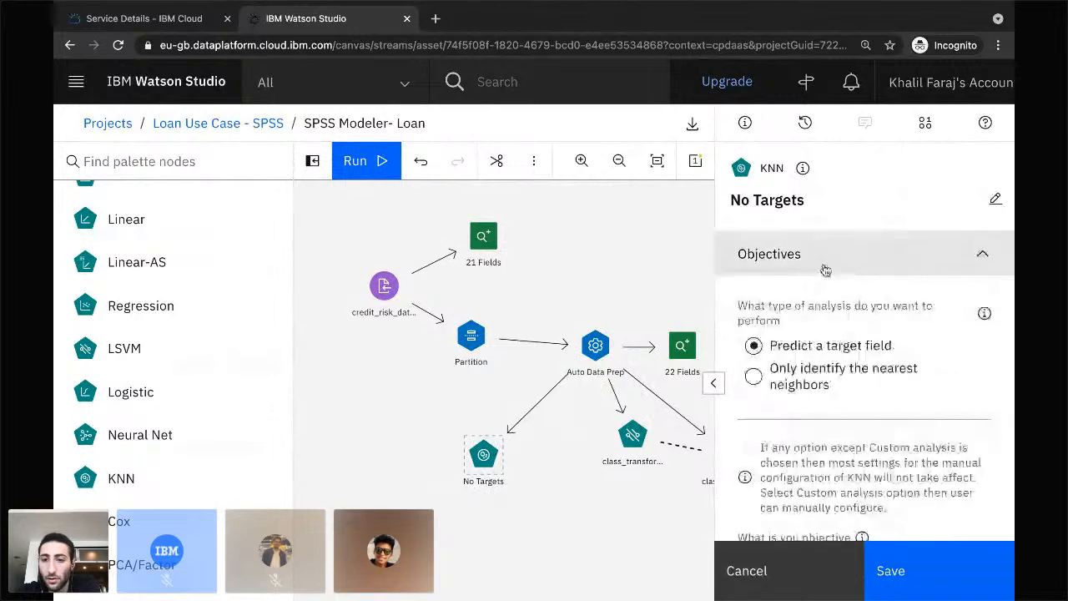
click(815, 265)
click(827, 305)
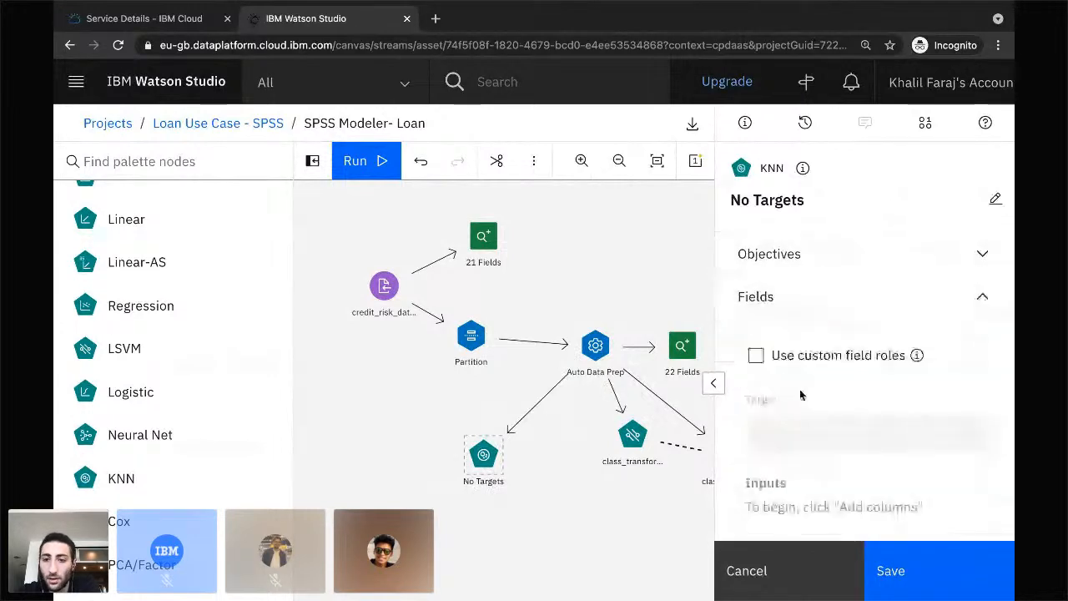
- Enable custom field roles for the KNN node and set class_transformed as the target
click(761, 321)
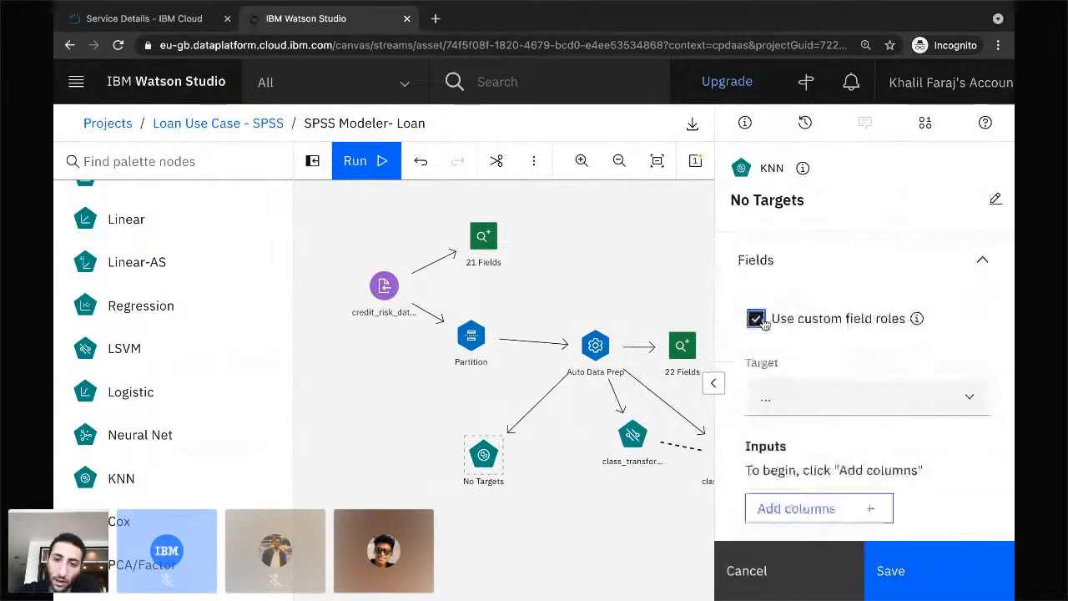
click(806, 409)
scroll(805, 468, down, 1)
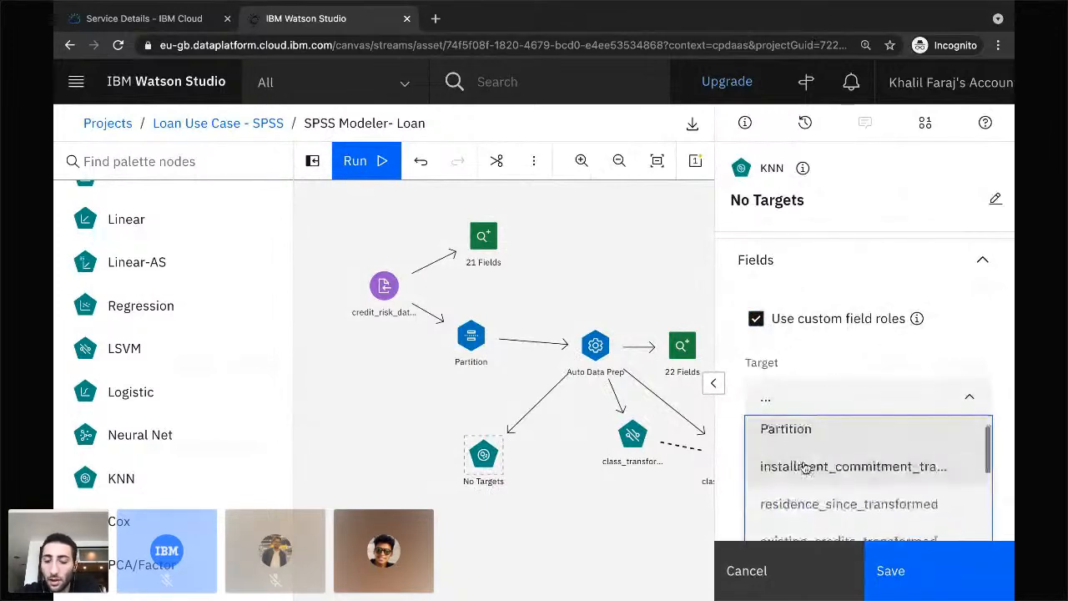
scroll(803, 470, down, 10)
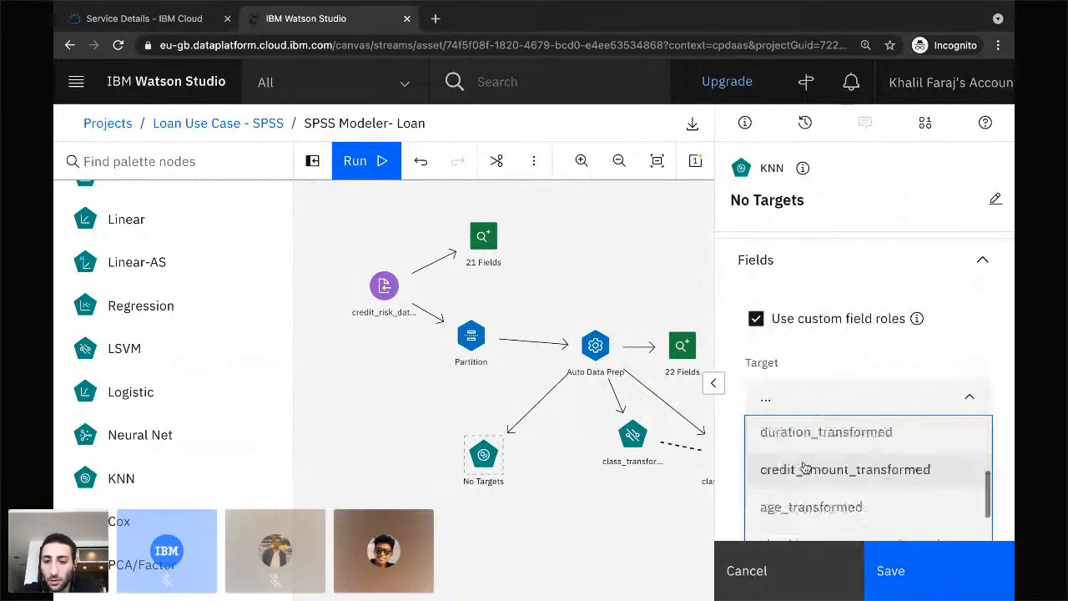
scroll(800, 450, down, 2)
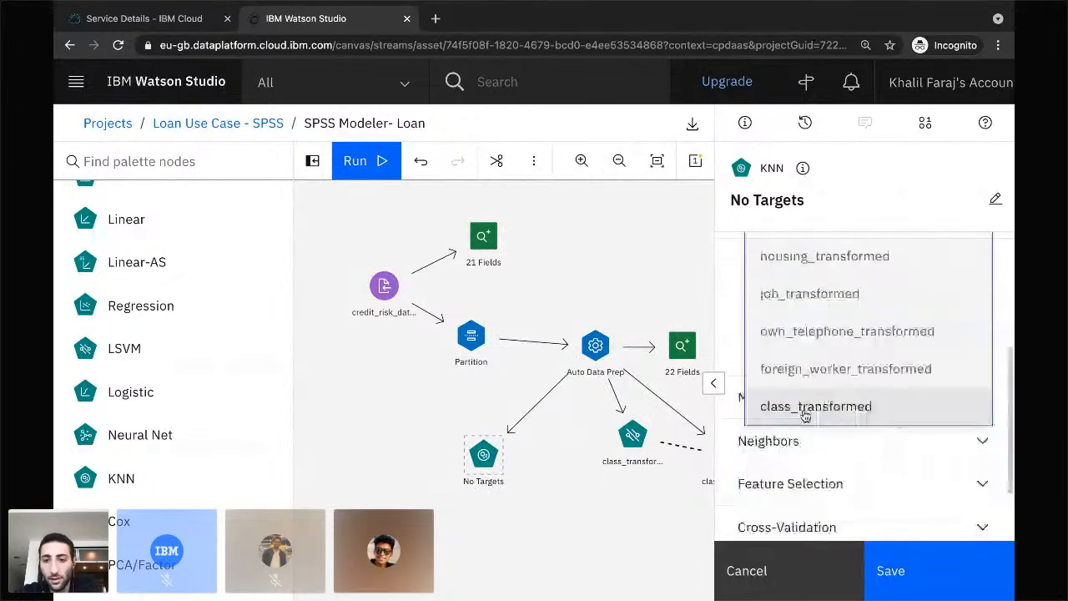
click(805, 415)
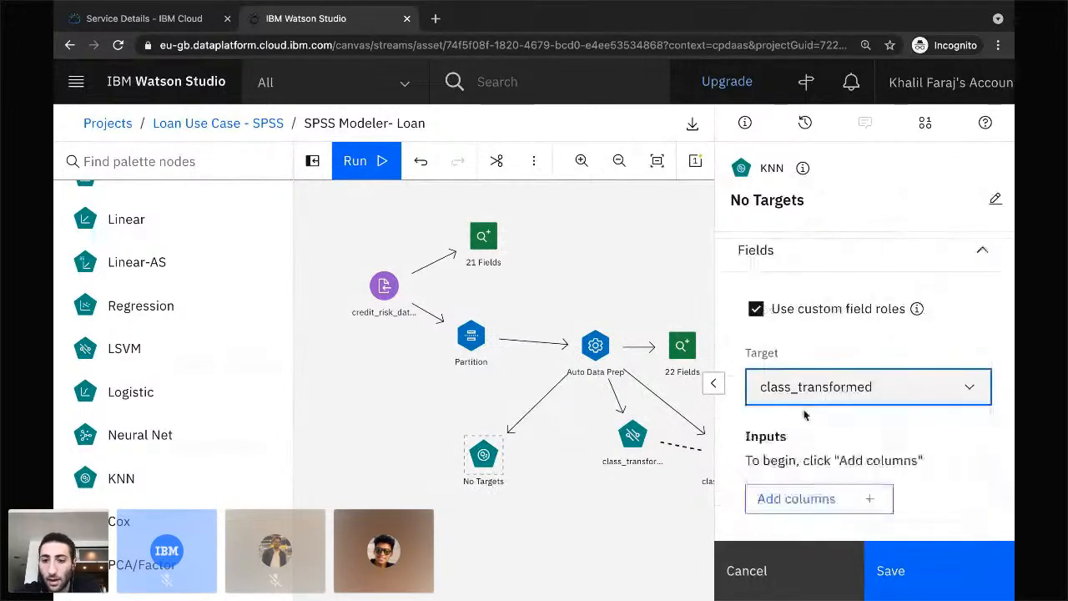
- Add all the available fields except Partition as inputs of the KNN node
scroll(817, 442, down, 1)
scroll(819, 408, down, 1)
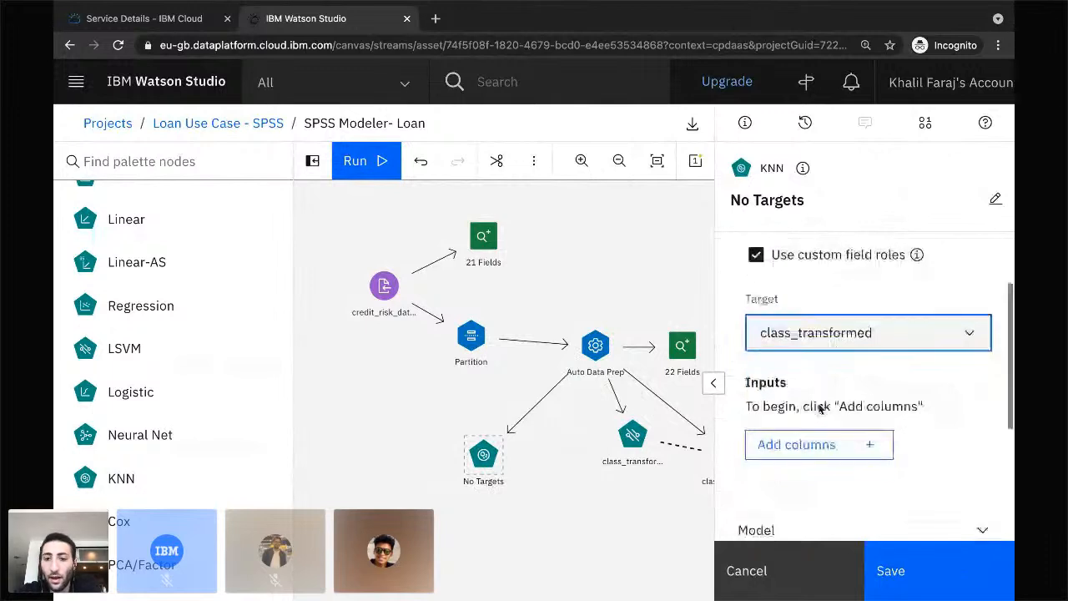
scroll(819, 410, down, 1)
click(816, 433)
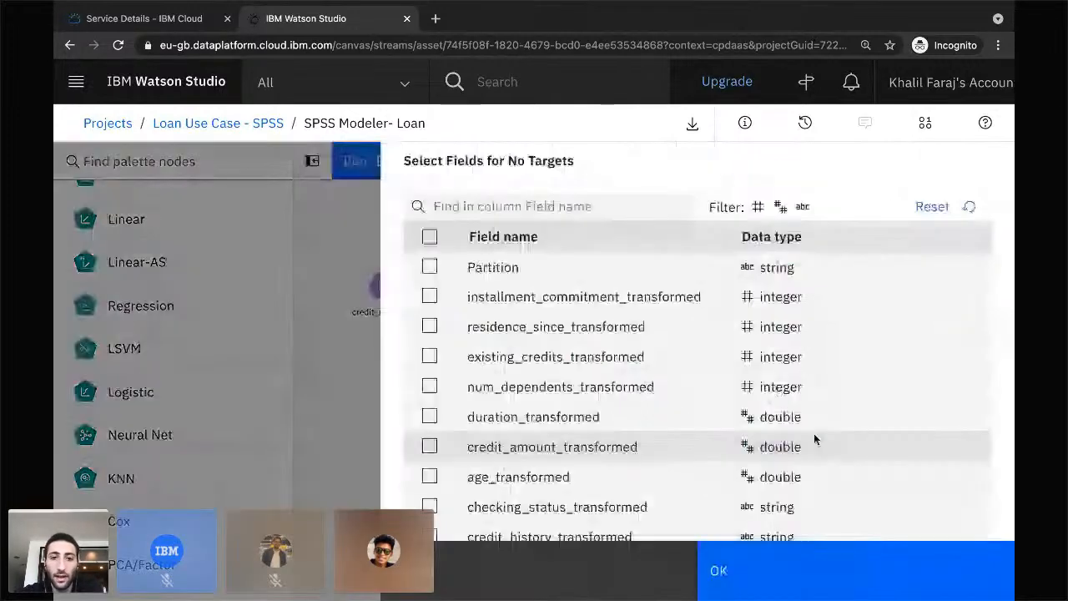
click(429, 237)
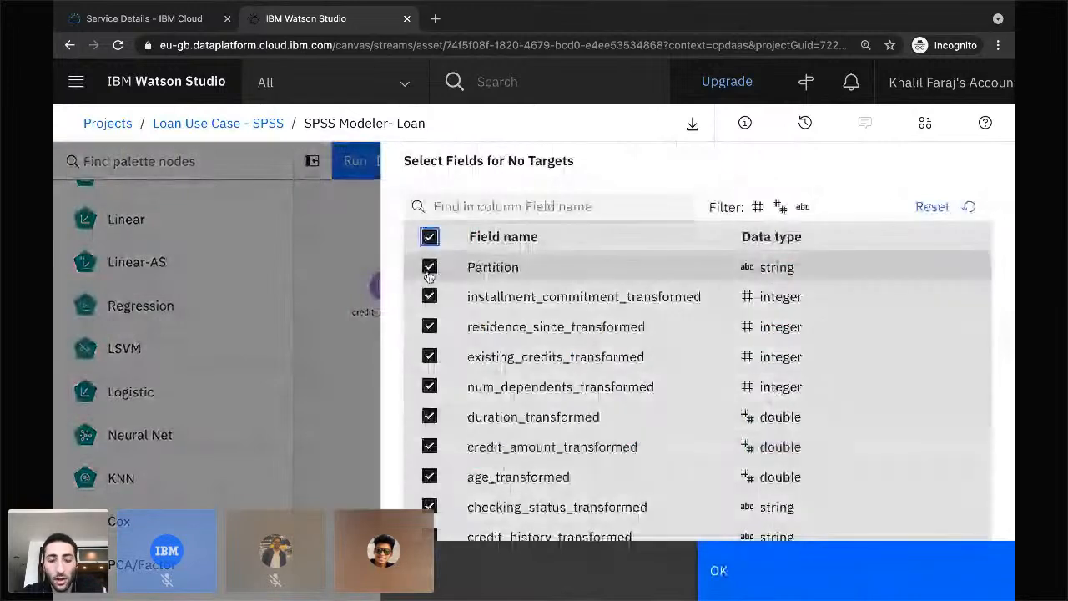
click(428, 272)
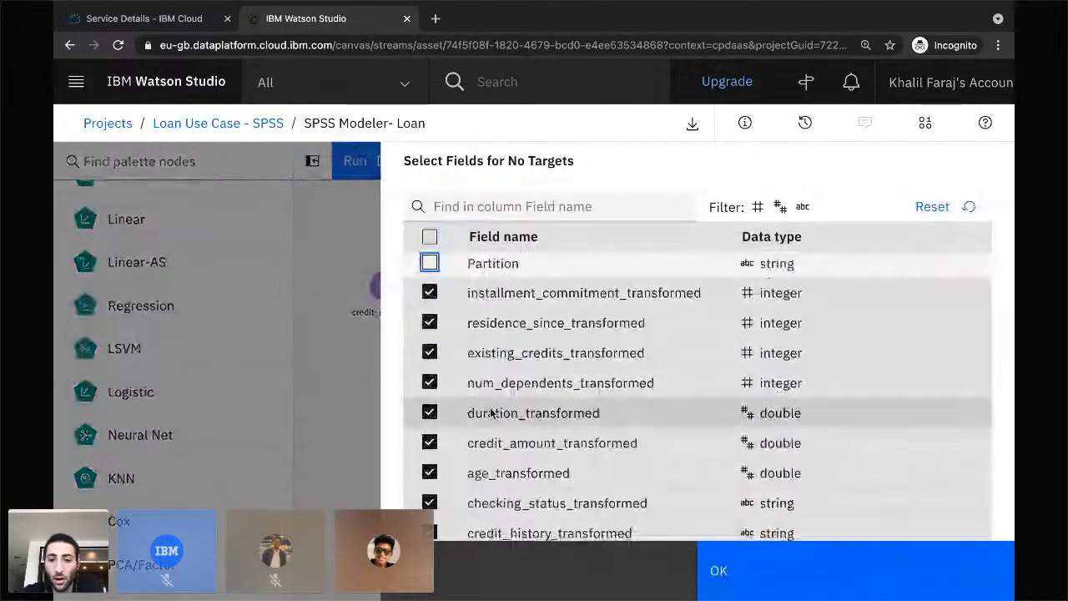
scroll(517, 417, down, 5)
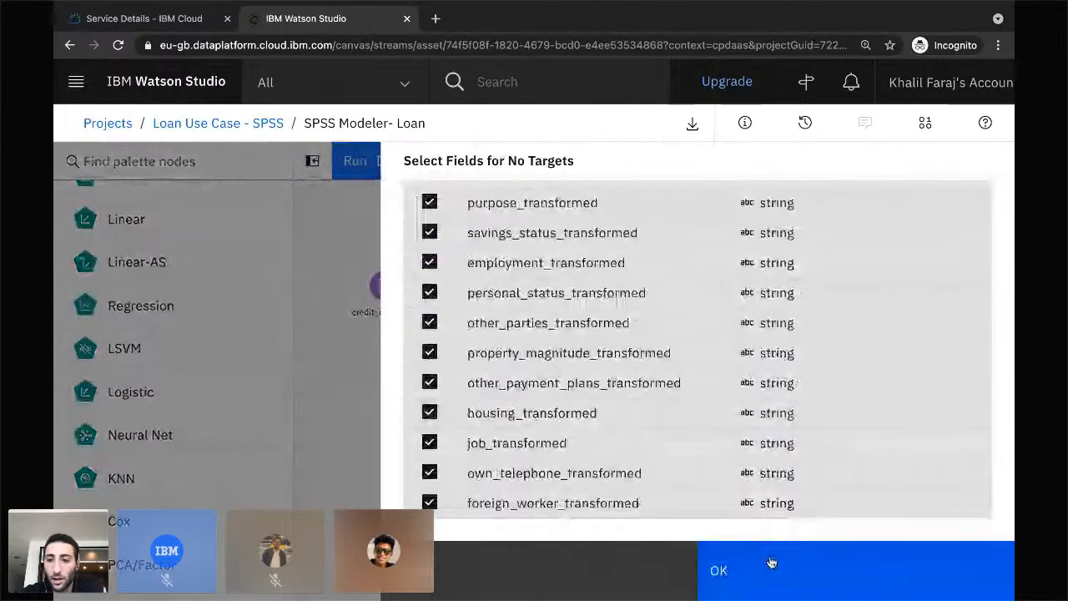
click(770, 562)
- Review the KNN node's nearest-neighbor settings and save the node's configuration
scroll(823, 375, down, 5)
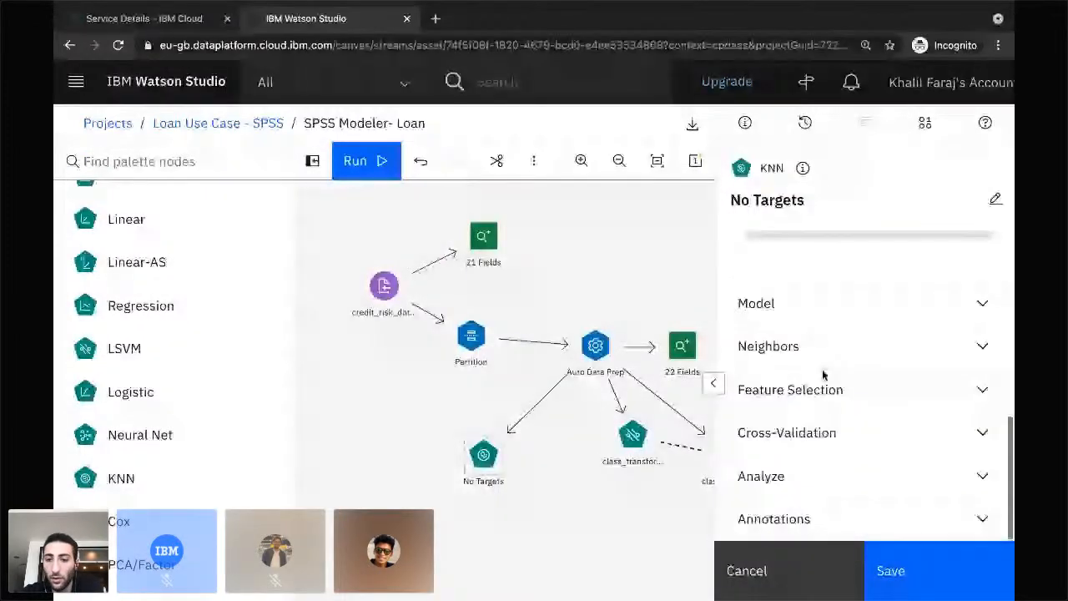
scroll(789, 435, up, 1)
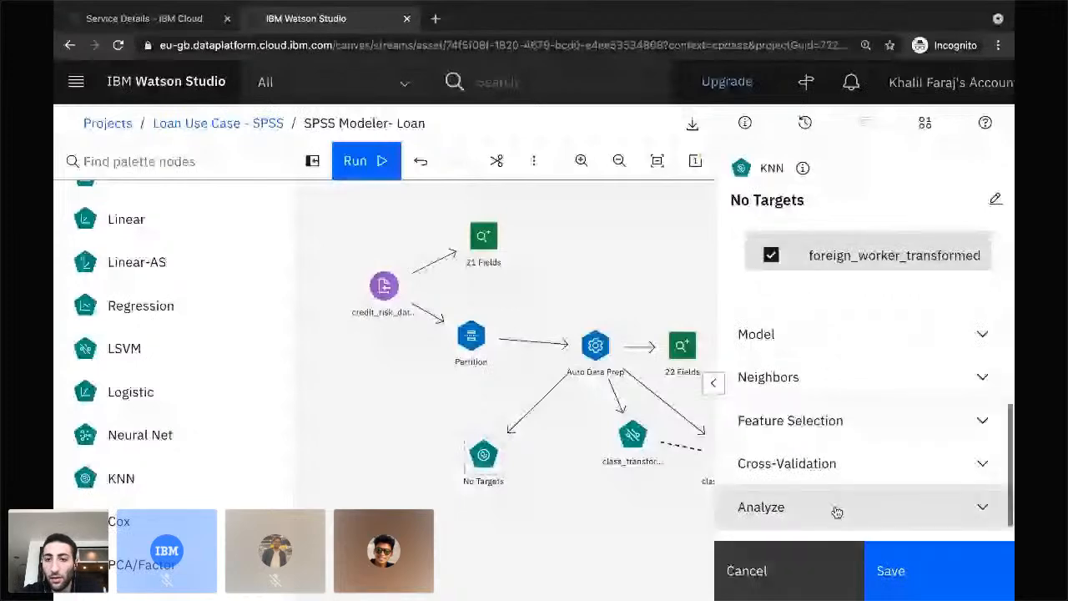
scroll(837, 511, down, 1)
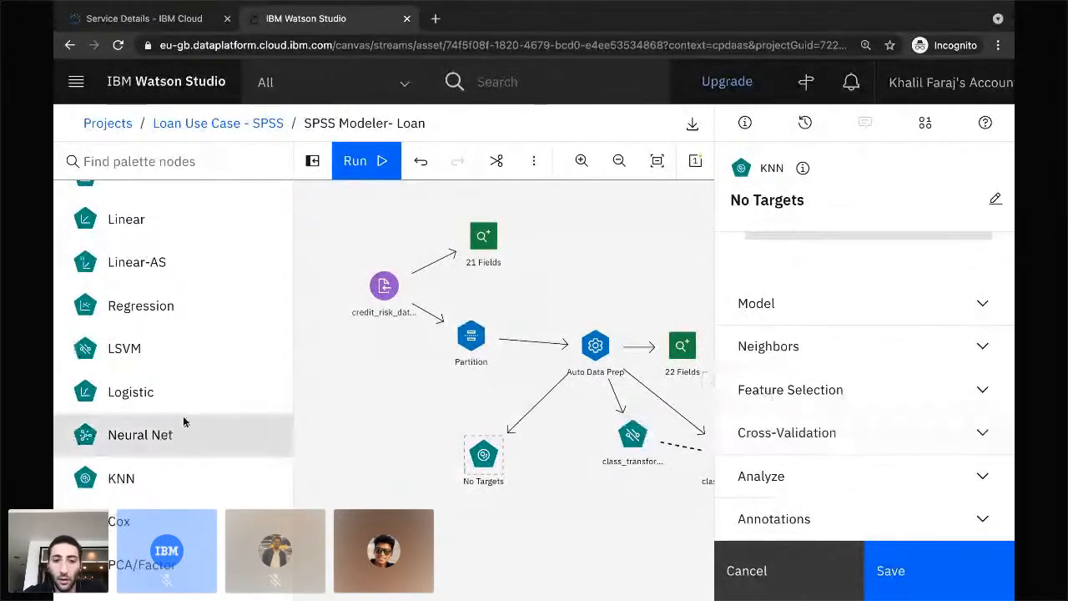
click(868, 350)
scroll(867, 350, up, 6)
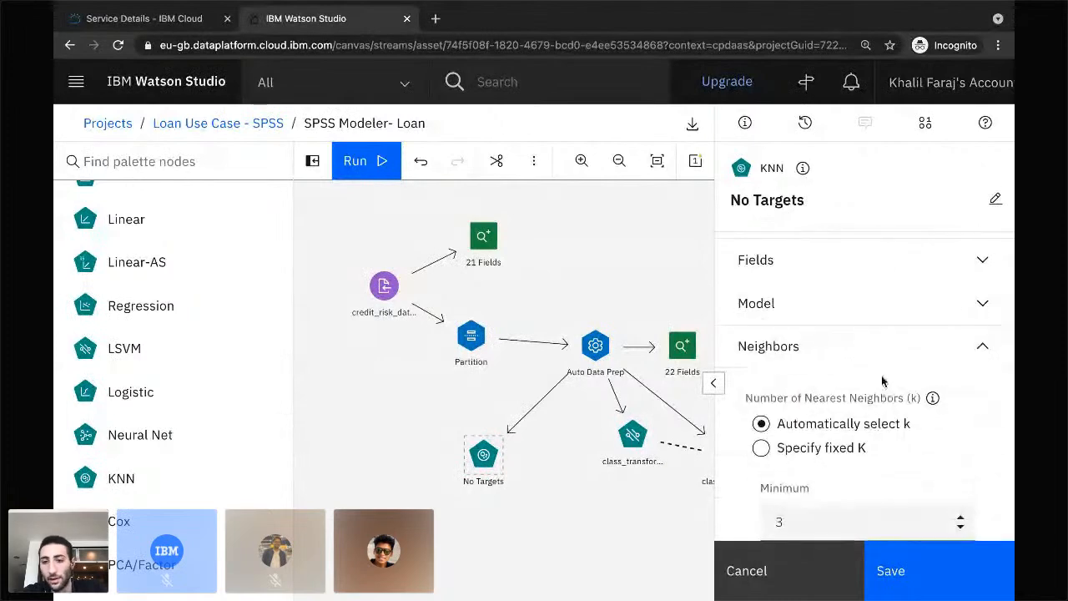
scroll(898, 320, up, 1)
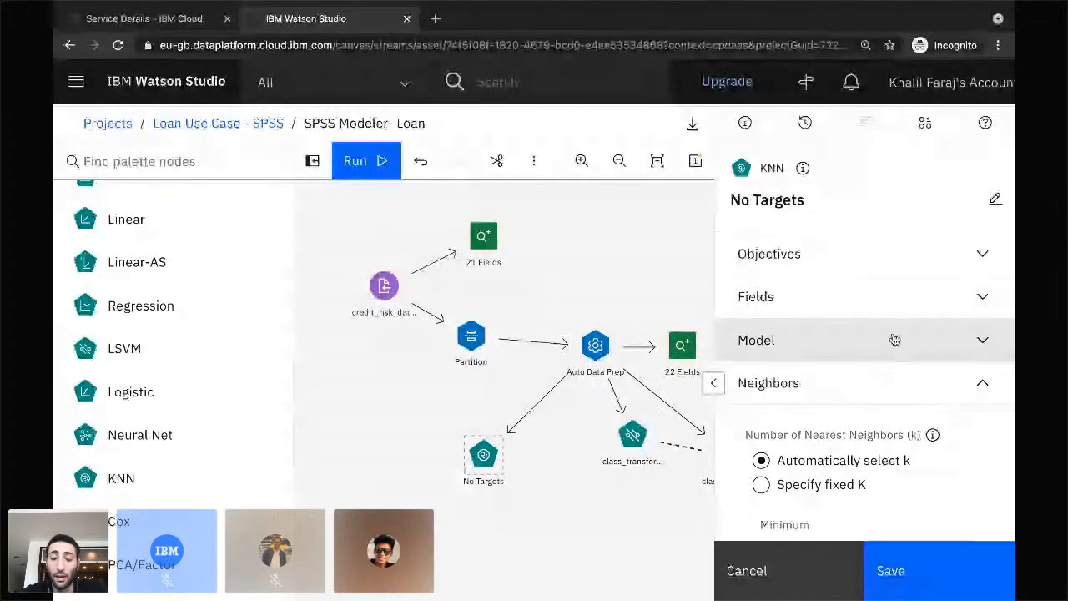
scroll(877, 429, down, 5)
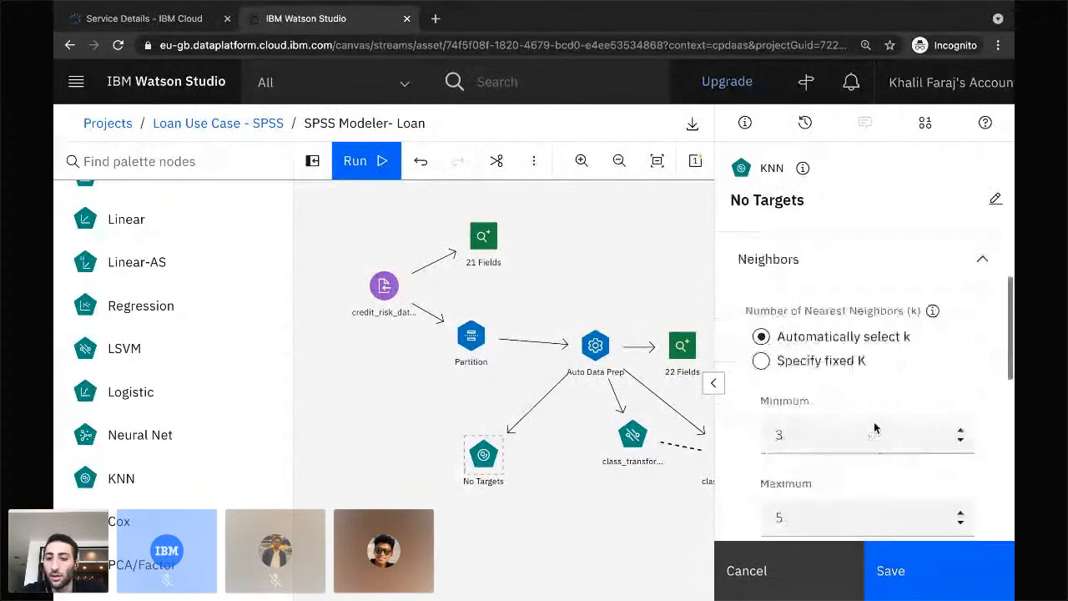
click(937, 569)
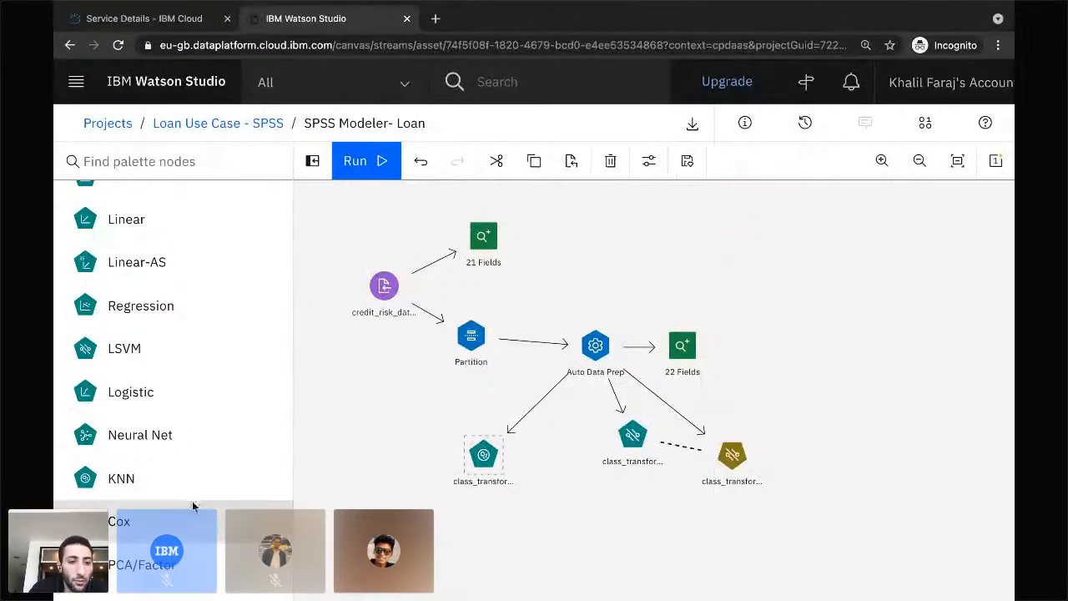
- Add a Random Trees node to the canvas and connect Auto Data Prep to it
scroll(196, 488, down, 1)
scroll(197, 484, up, 9)
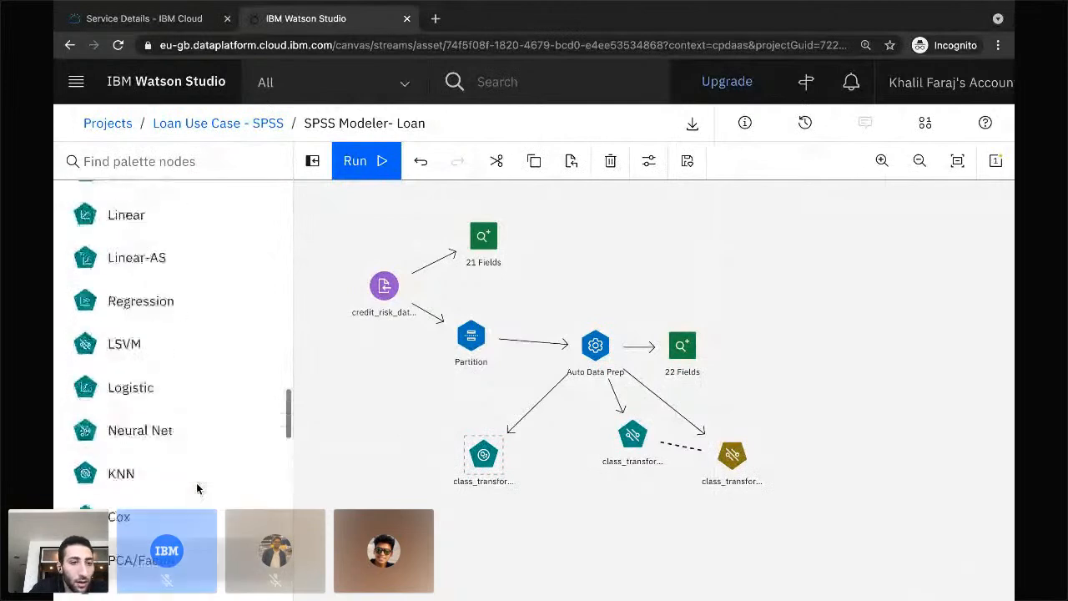
scroll(196, 488, up, 3)
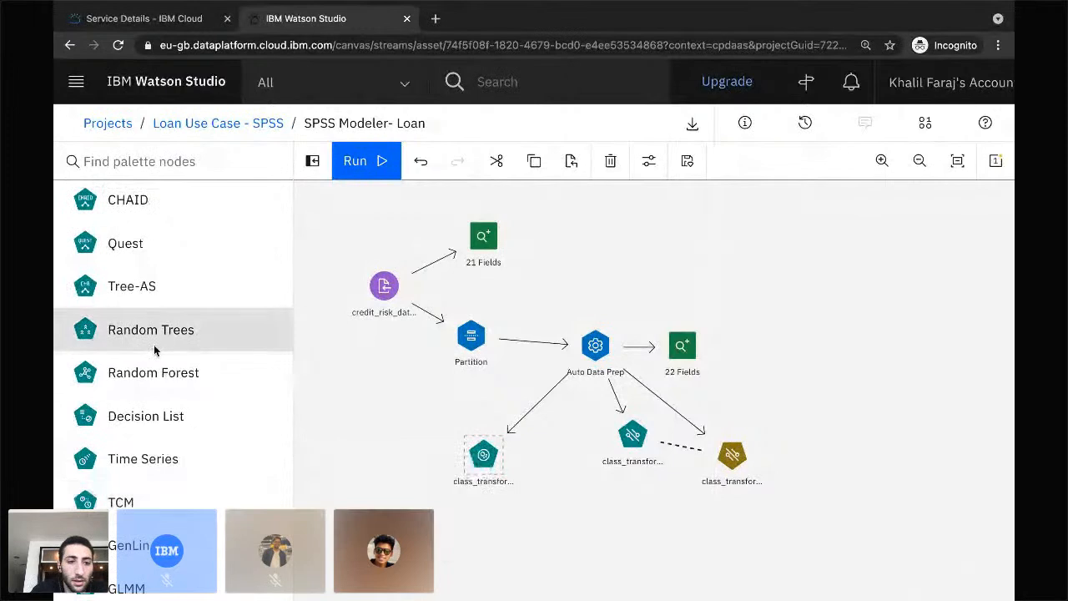
drag(154, 345, 360, 424)
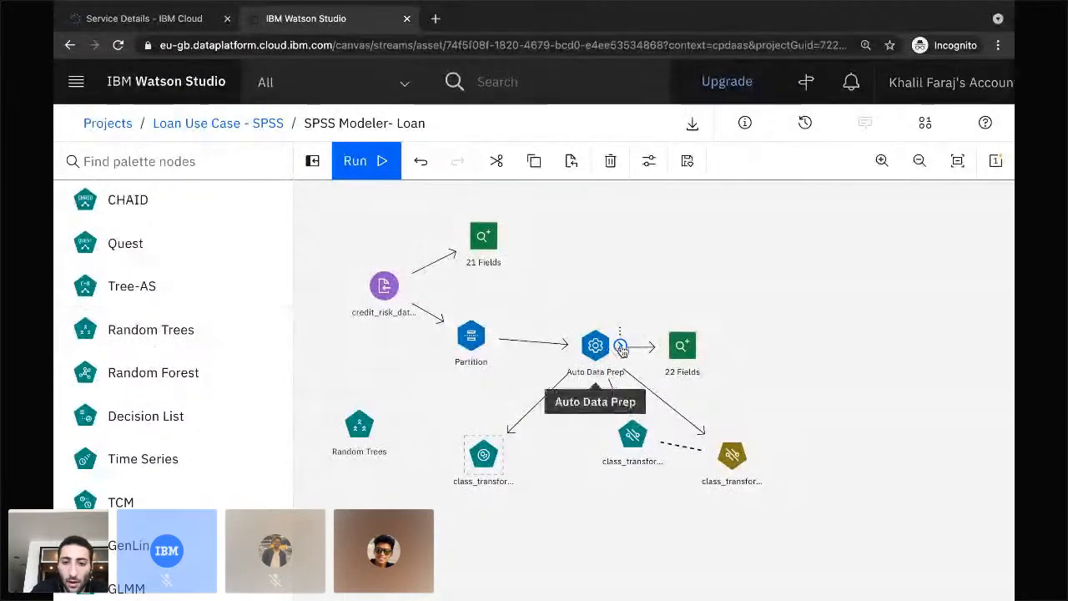
drag(619, 342, 367, 424)
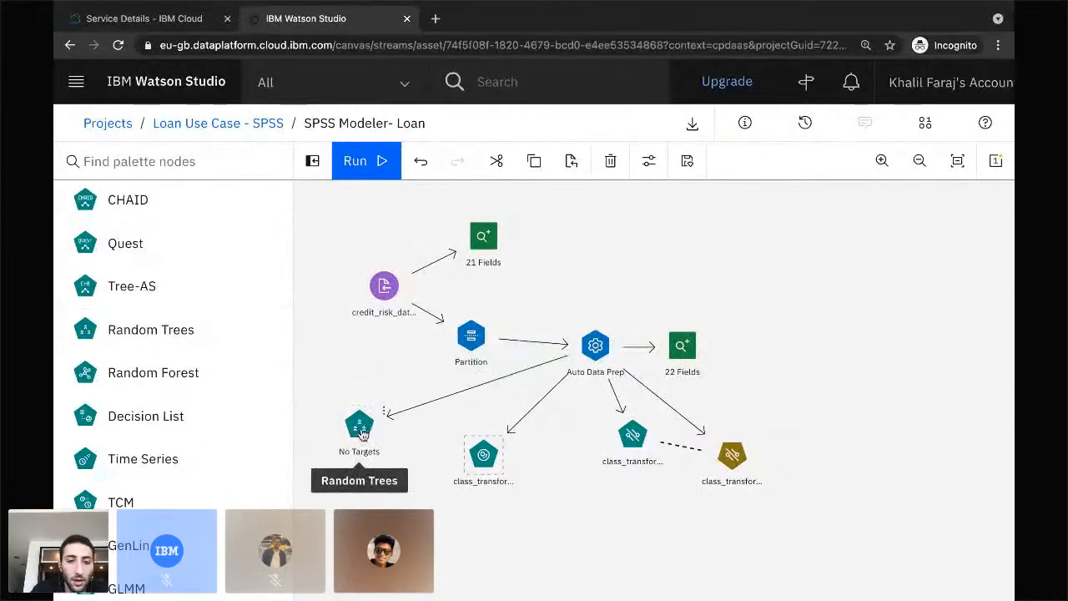
- Enable custom field roles for the Random Trees node and set class_transformed as the target
double_click(358, 429)
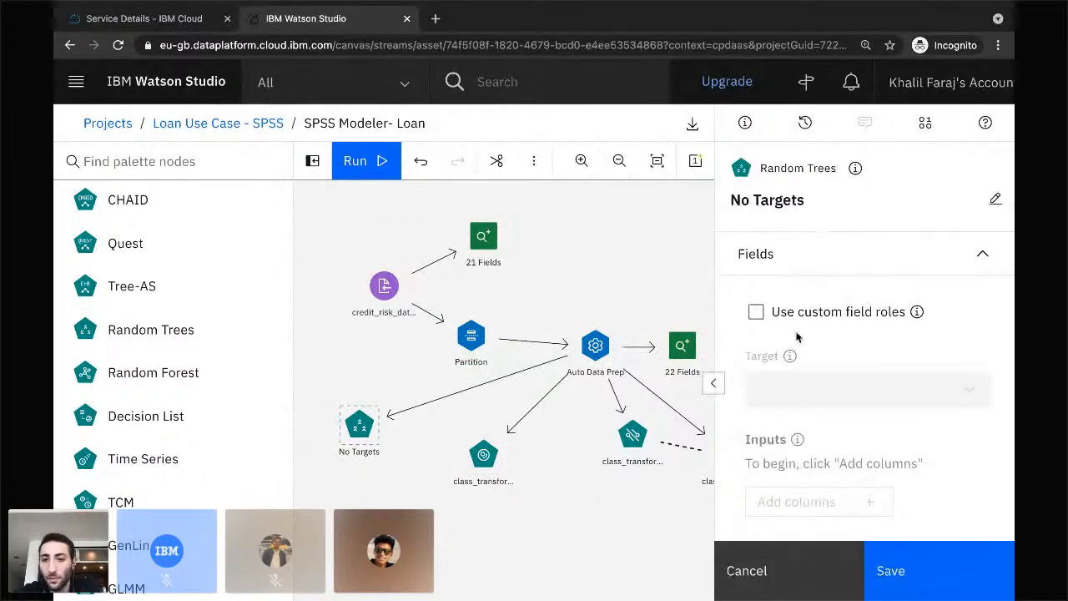
click(755, 313)
scroll(834, 350, down, 2)
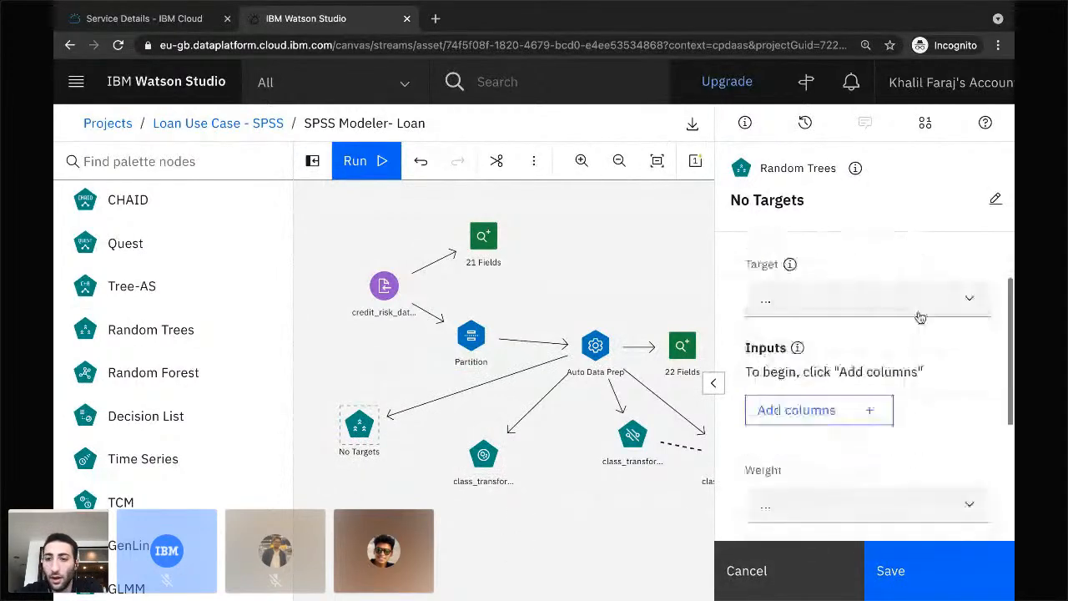
click(876, 299)
scroll(814, 451, down, 5)
scroll(814, 472, down, 3)
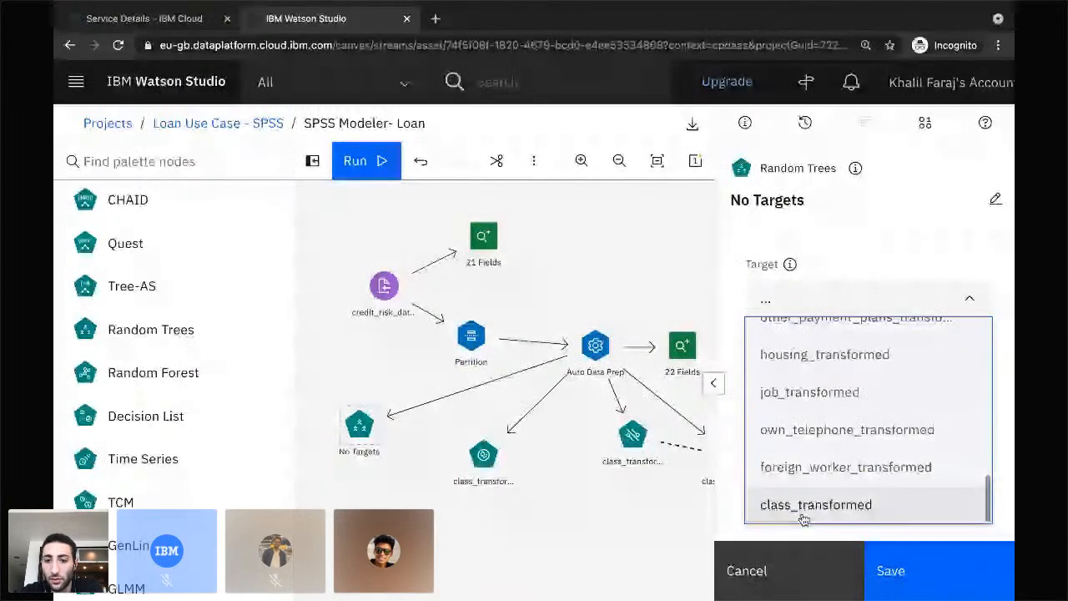
click(802, 504)
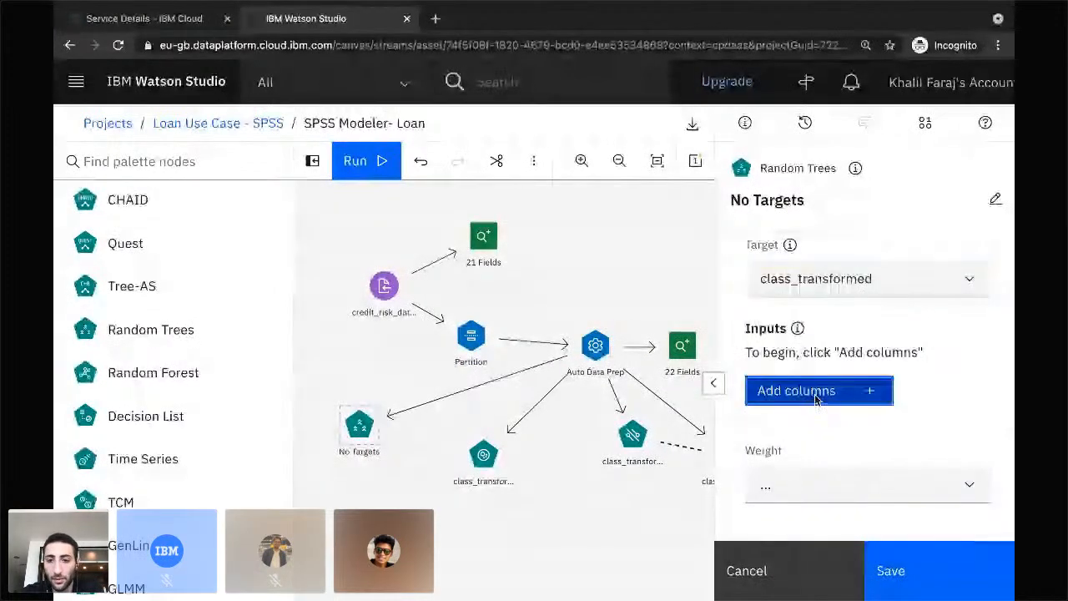
- Add all the available fields except Partition as inputs of the Random Trees node and save its configuration
click(809, 394)
click(429, 236)
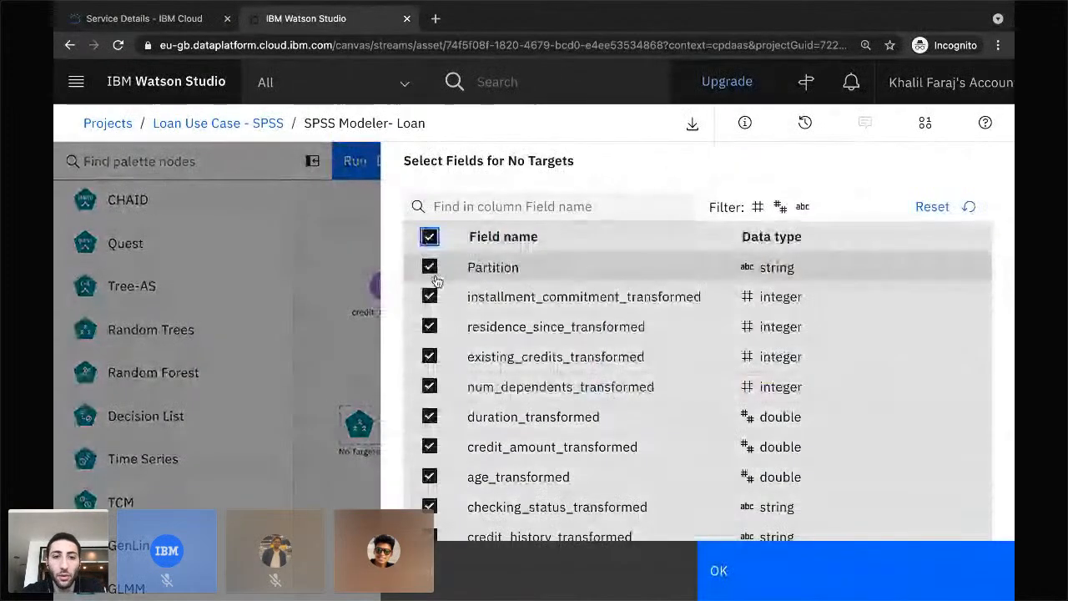
click(429, 267)
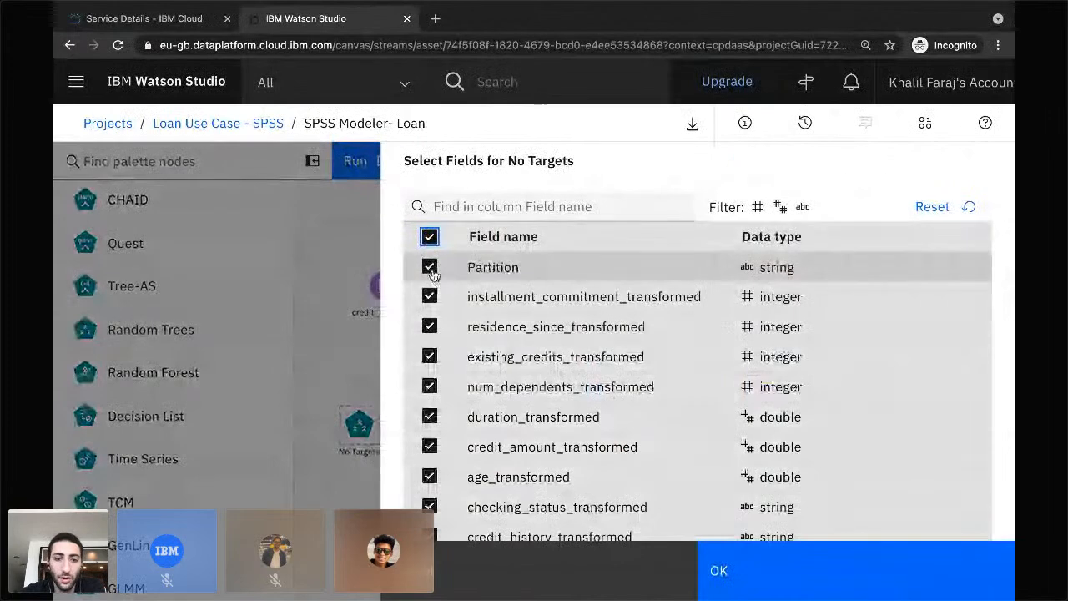
click(876, 554)
click(927, 581)
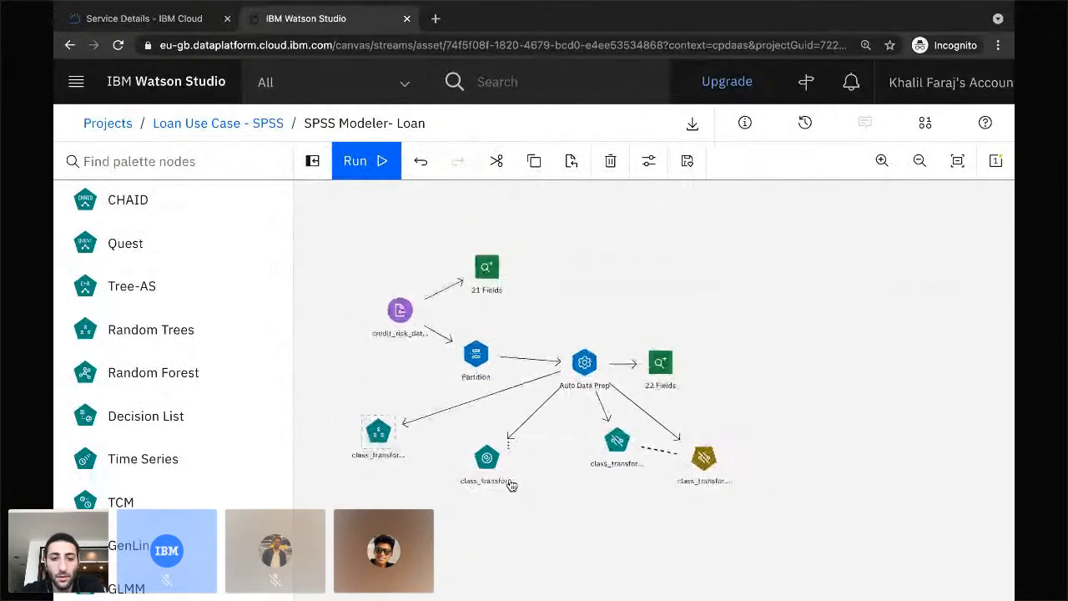
- Reopen the Random Trees node, review its target and full list of input fields, and save it again
double_click(390, 442)
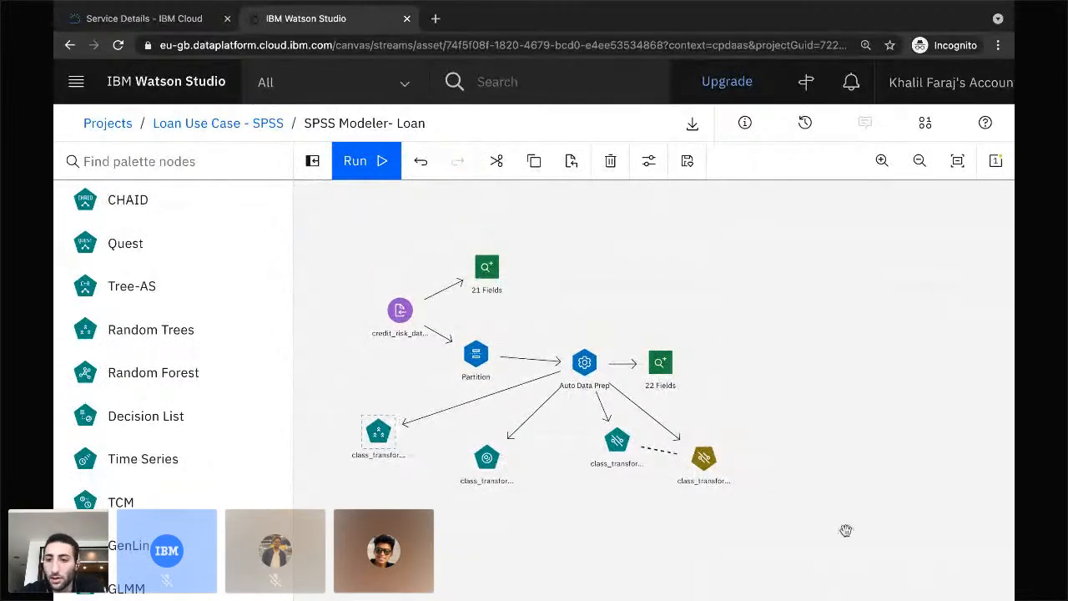
scroll(862, 472, down, 5)
scroll(862, 472, up, 5)
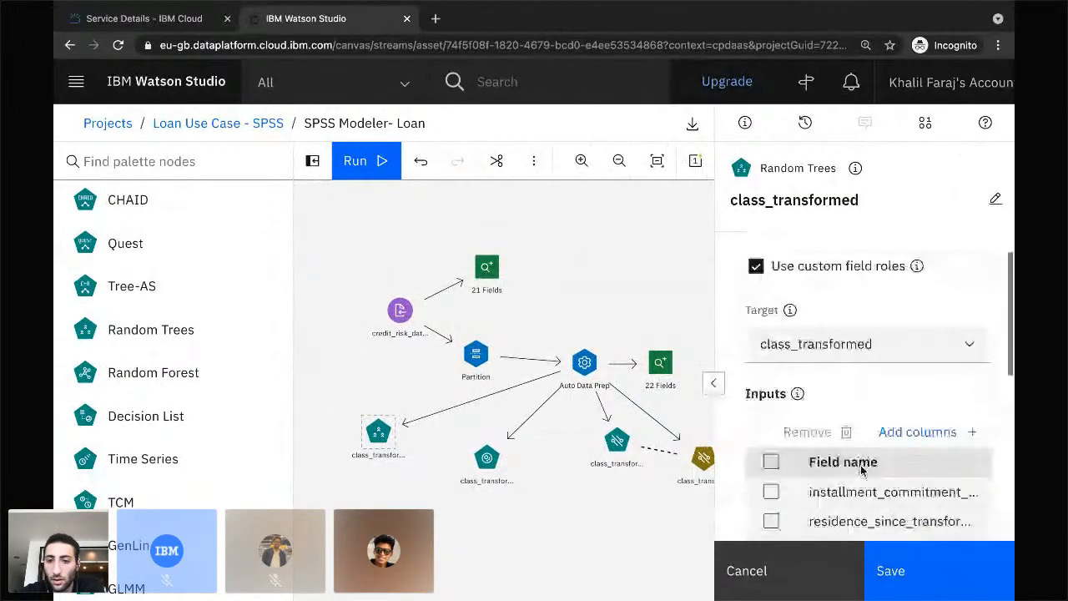
scroll(835, 463, down, 1)
click(771, 447)
scroll(818, 409, down, 4)
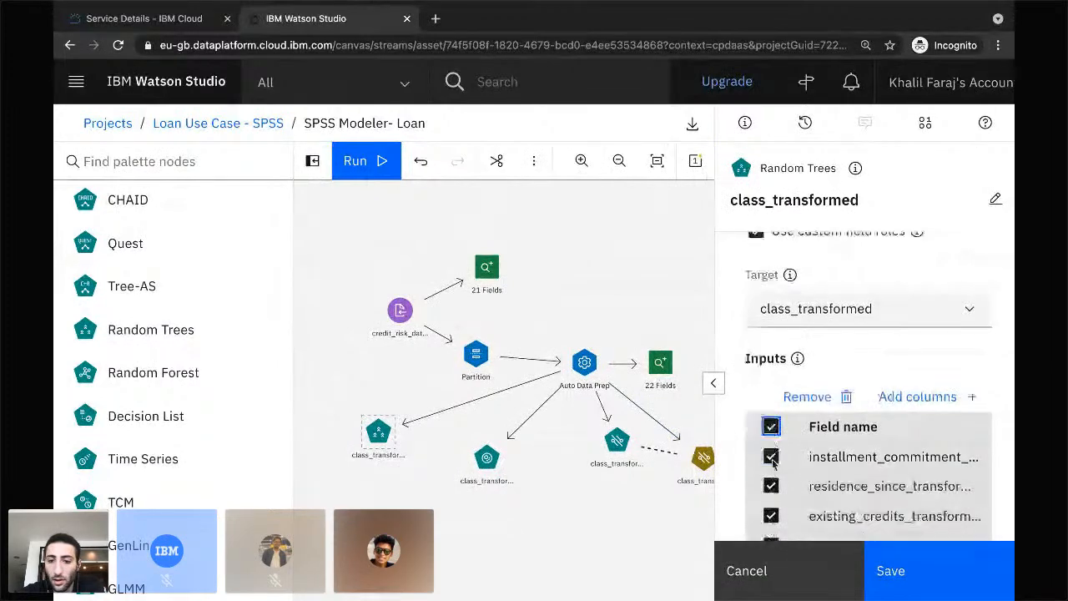
scroll(818, 409, down, 4)
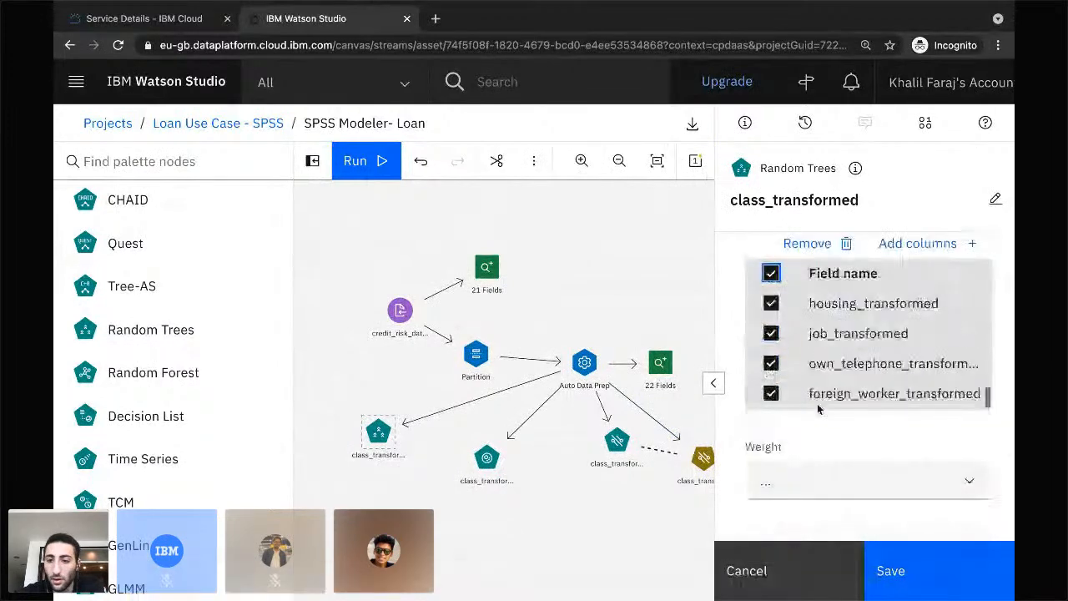
click(891, 571)
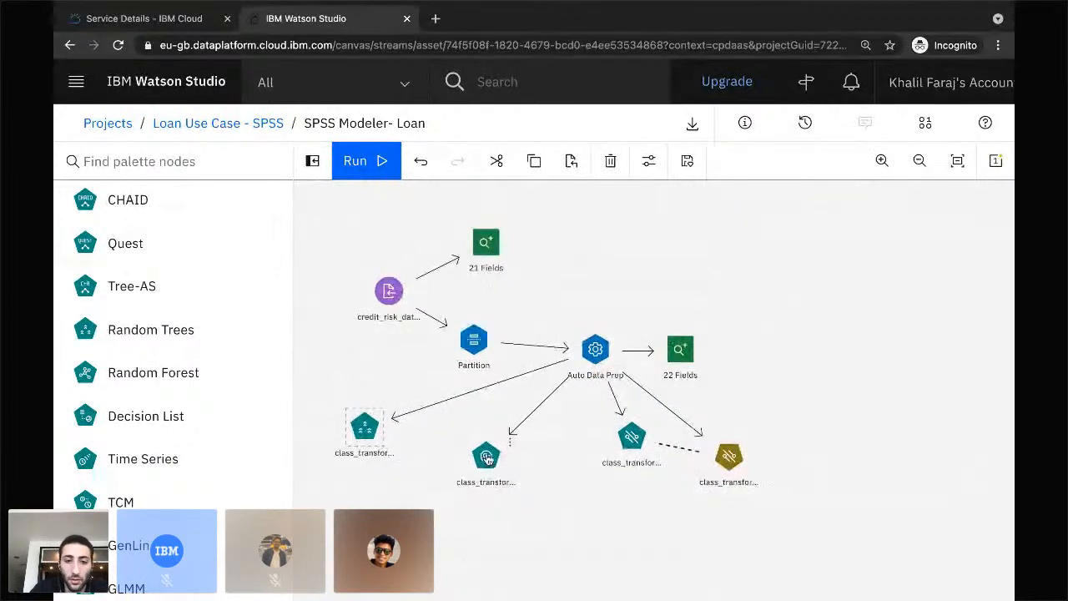
- Run the KNN node to train its model and dismiss the run messages
right_click(487, 458)
mouse_move(531, 470)
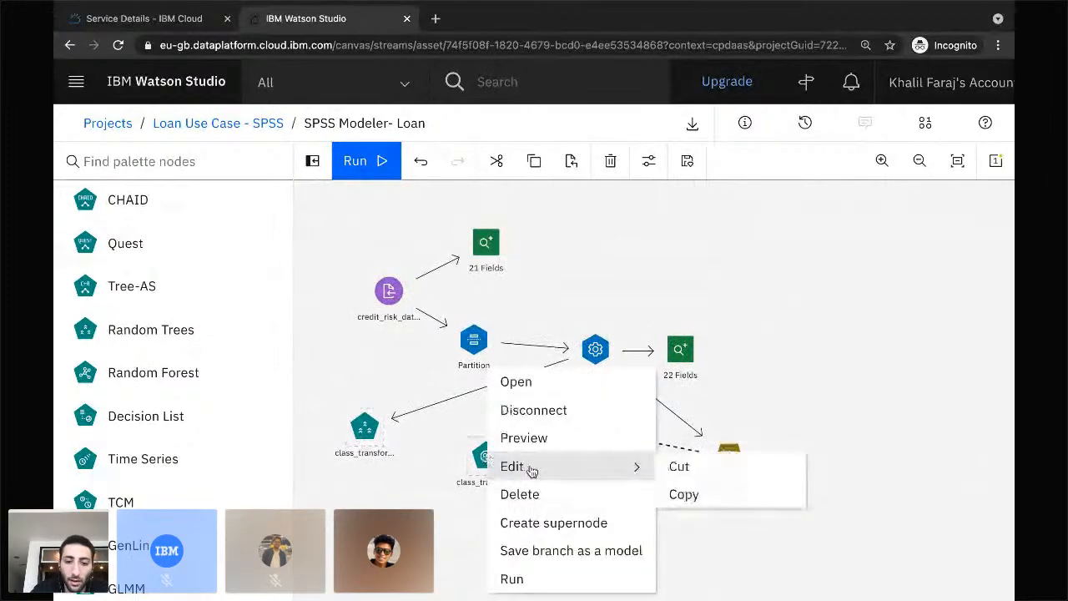
click(542, 579)
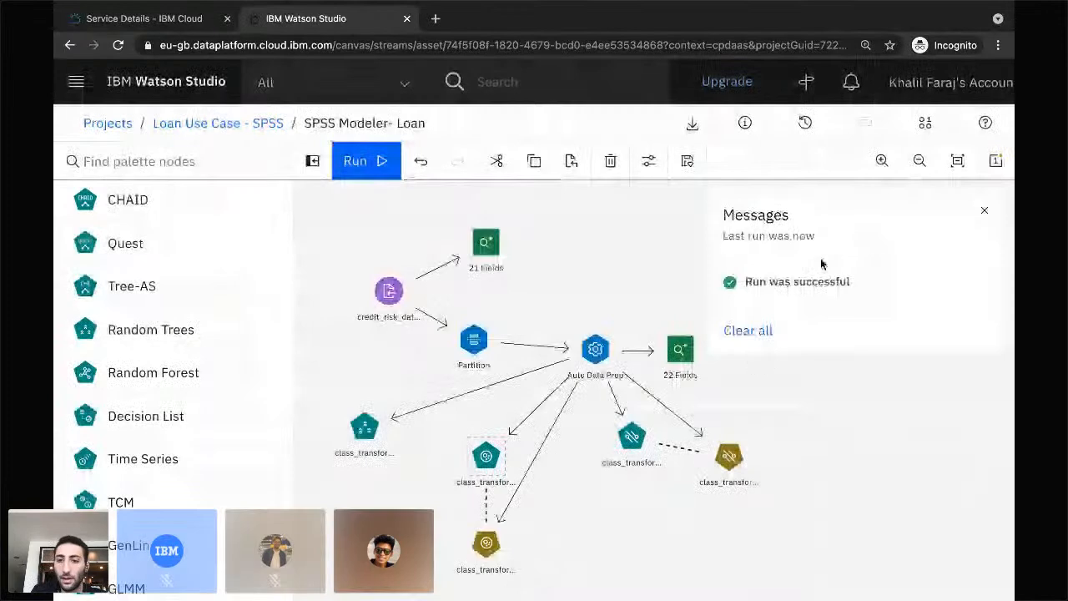
click(986, 214)
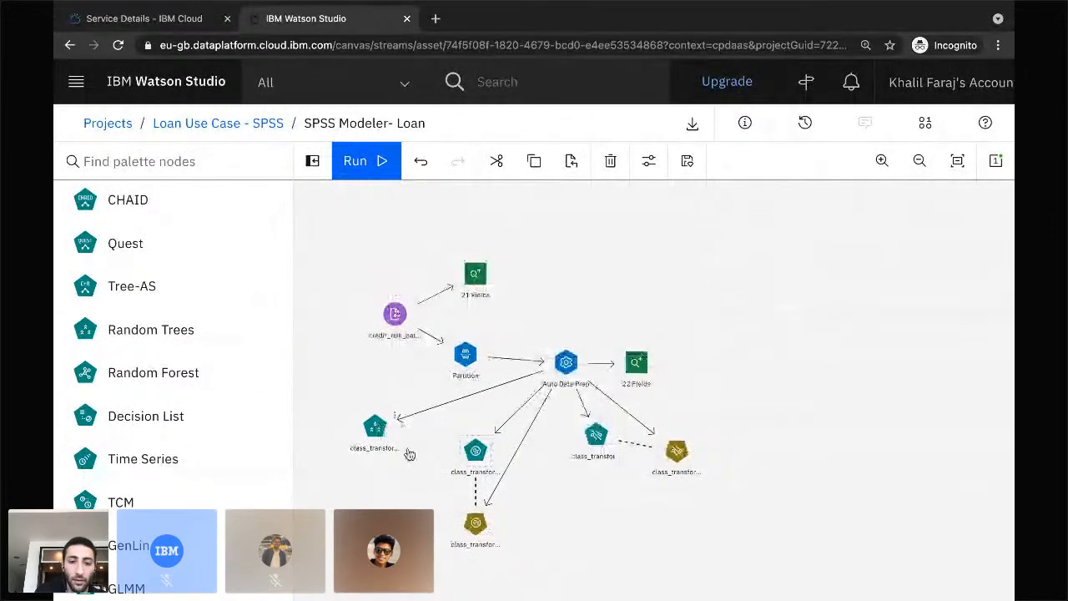
- Run the Random Trees node to train its model
right_click(373, 427)
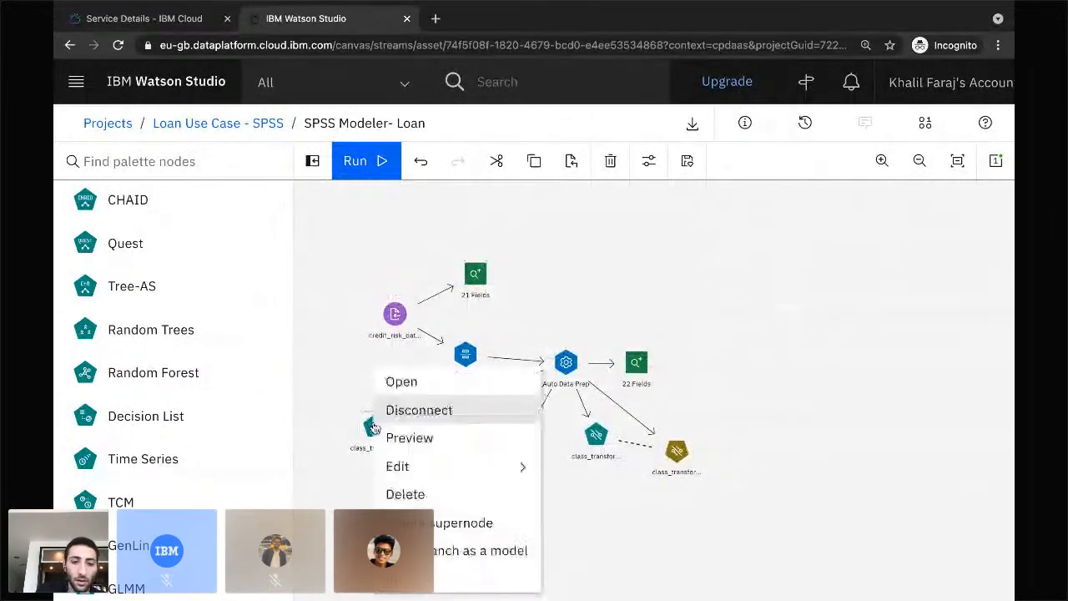
click(327, 518)
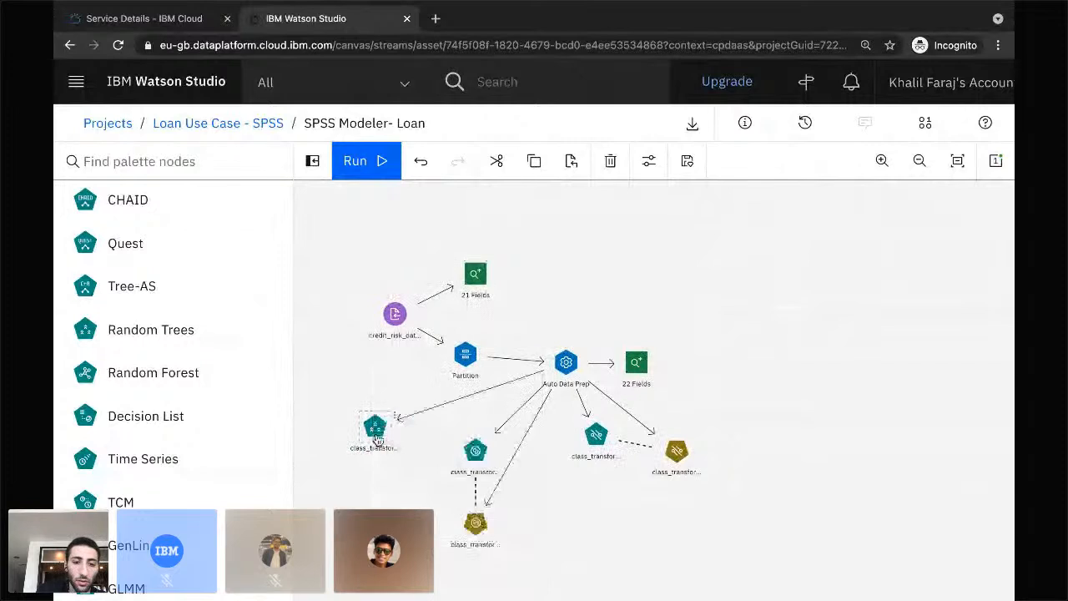
right_click(377, 440)
click(434, 577)
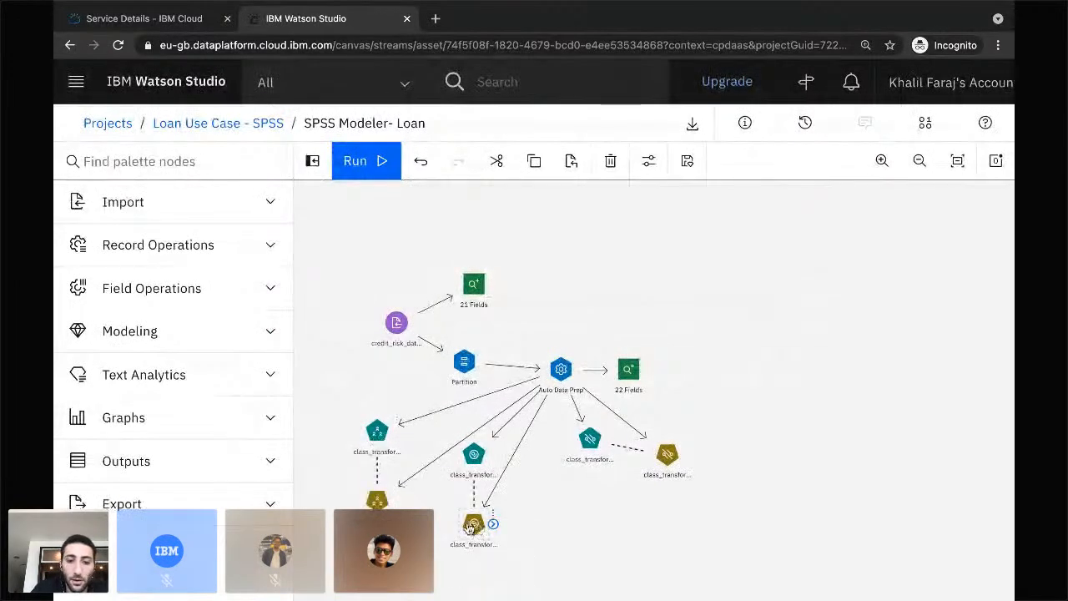
- View the trained KNN model and check its accuracy in the model evaluation
double_click(470, 527)
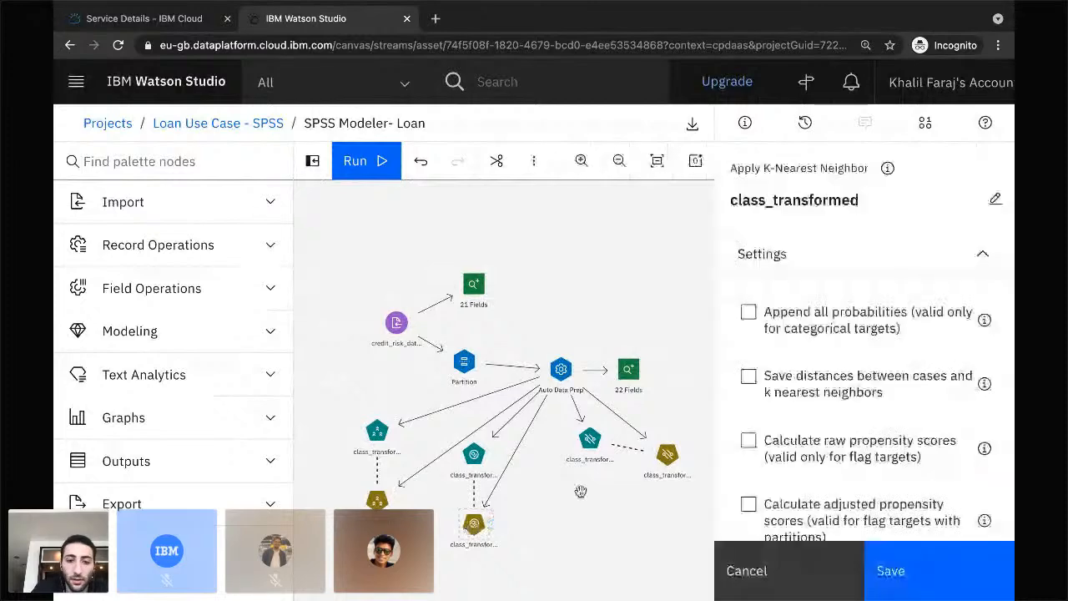
right_click(472, 525)
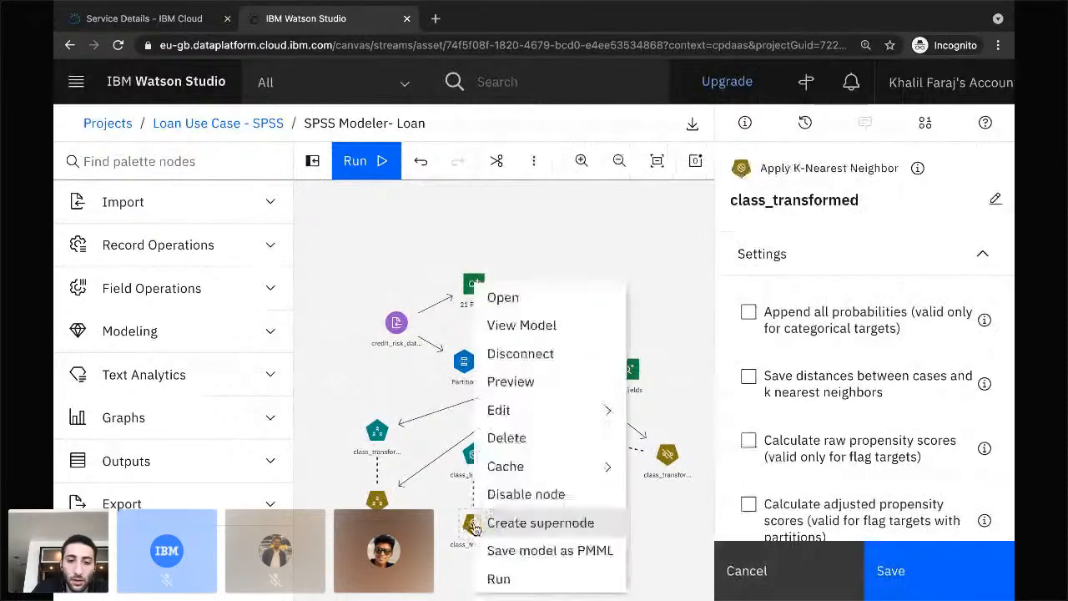
click(560, 332)
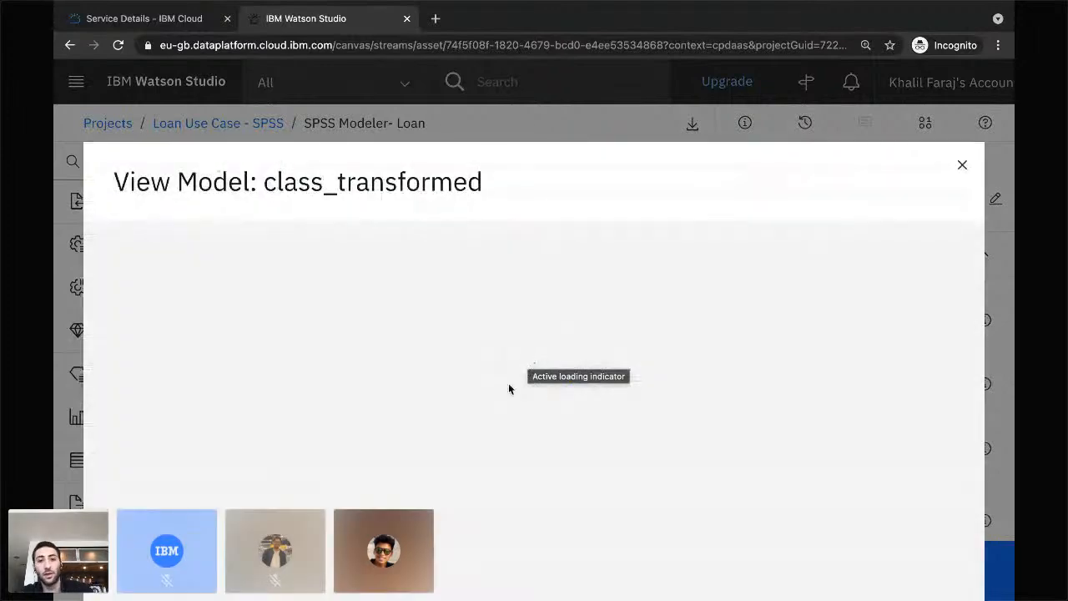
scroll(491, 442, down, 1)
scroll(512, 402, up, 1)
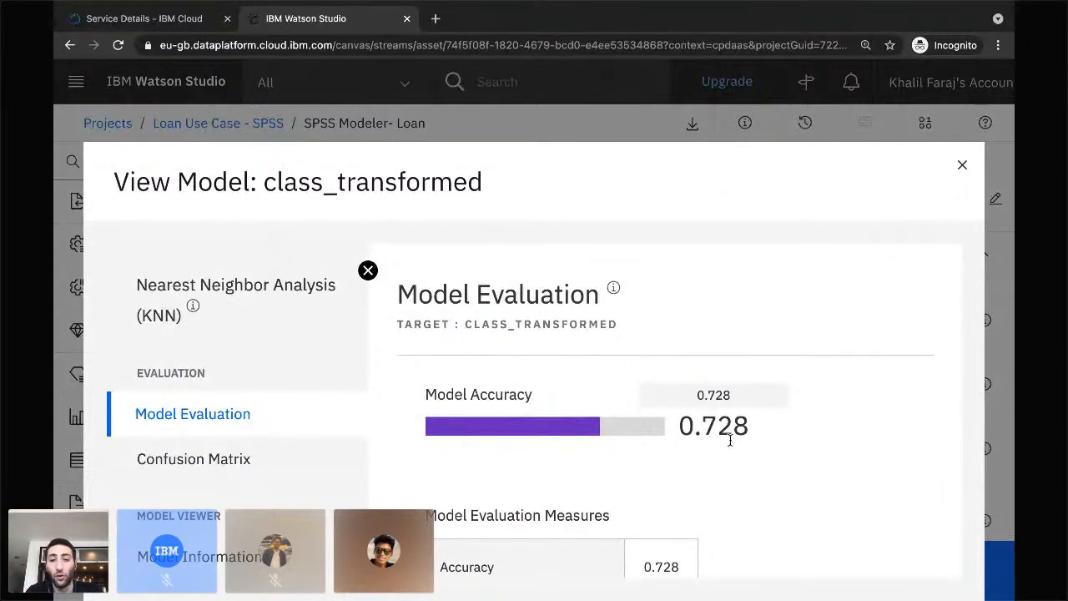
click(964, 167)
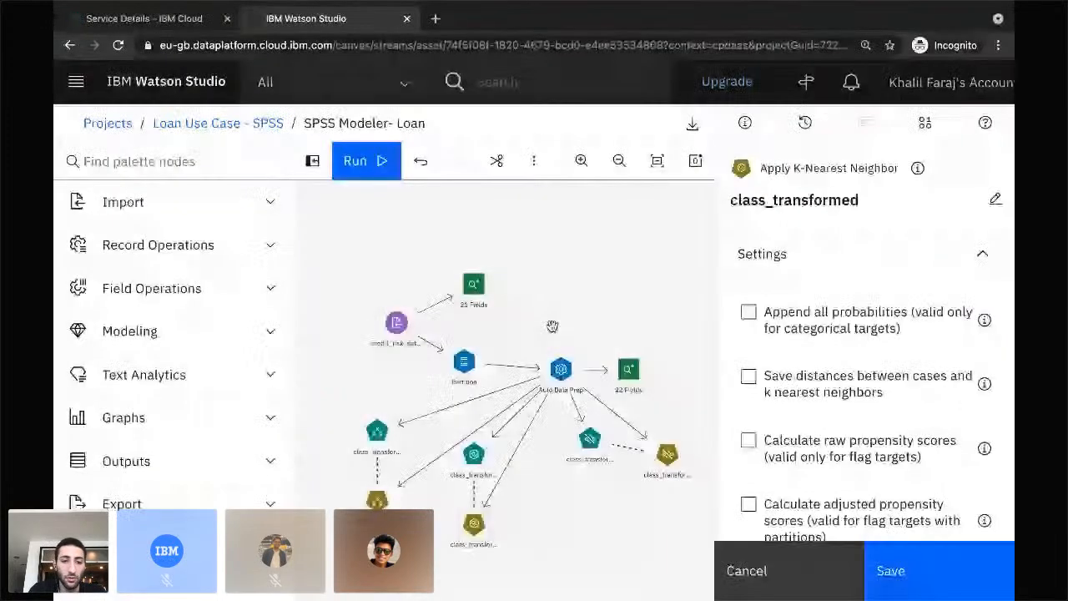
- View the trained Random Trees model and check its accuracy in the model evaluation
right_click(379, 499)
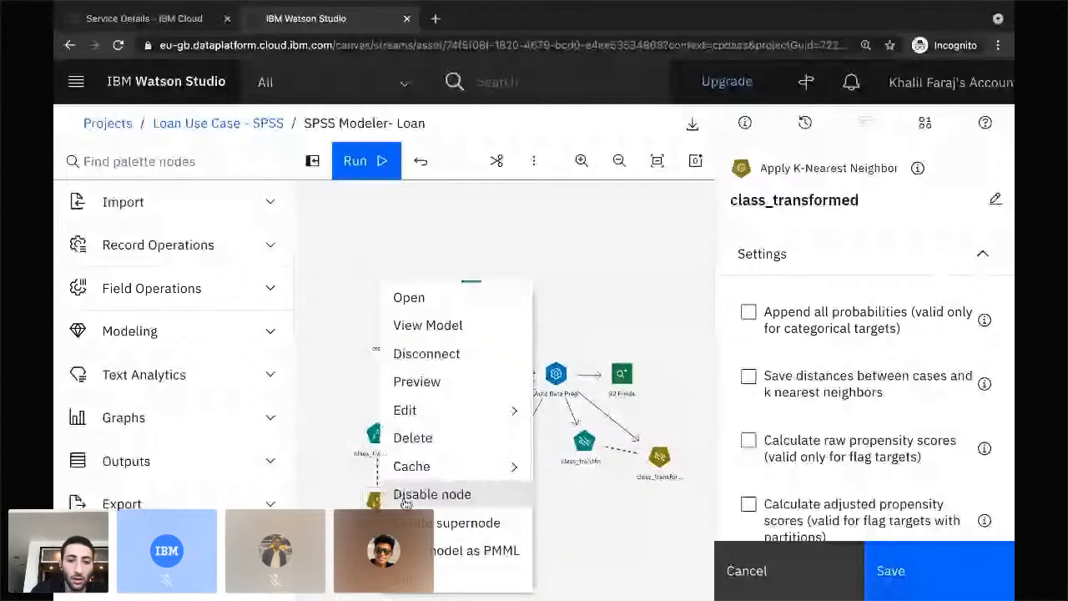
click(442, 327)
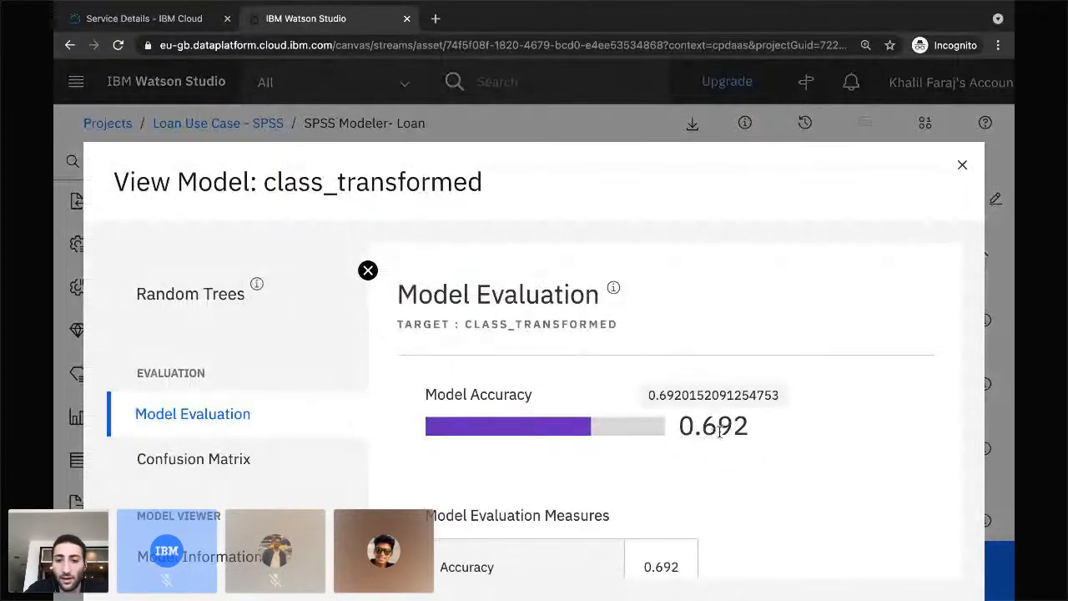
click(961, 169)
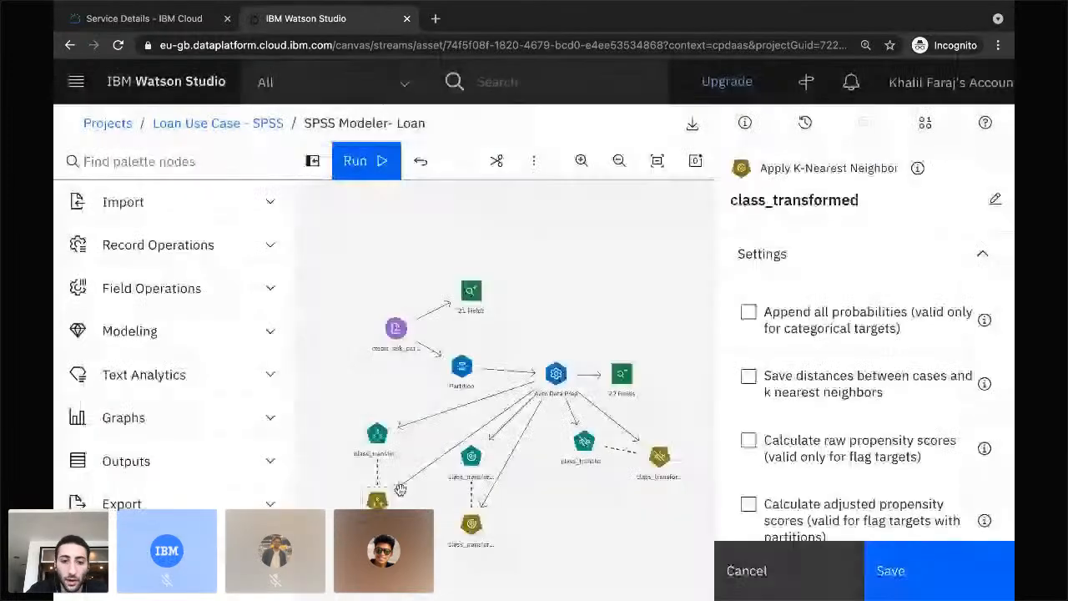
- Check the trained Linear SVM model's accuracy in its model evaluation and close the open KNN model settings without saving
right_click(644, 469)
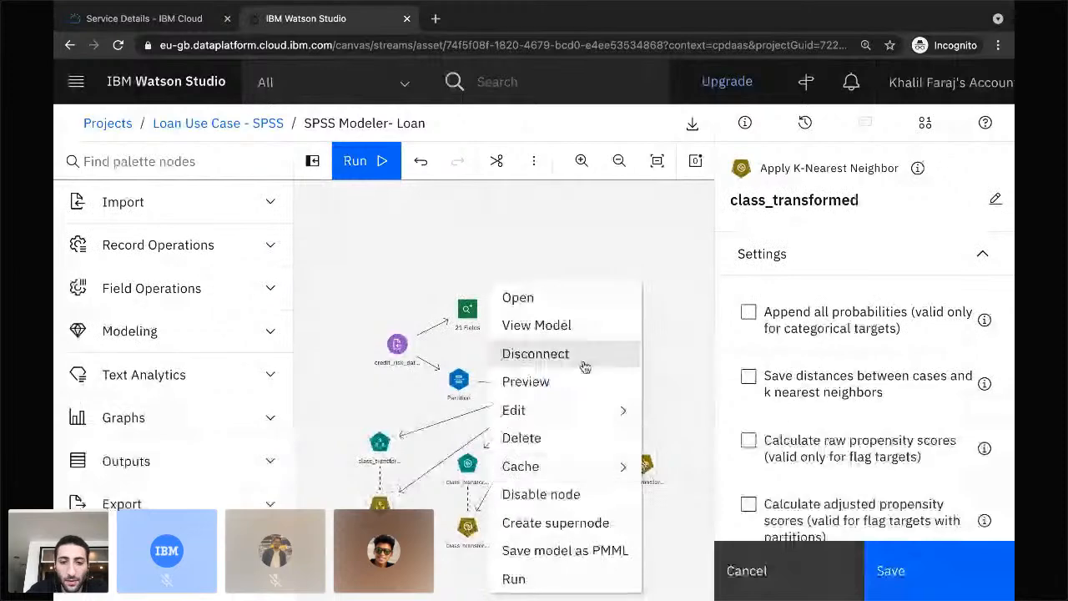
click(556, 323)
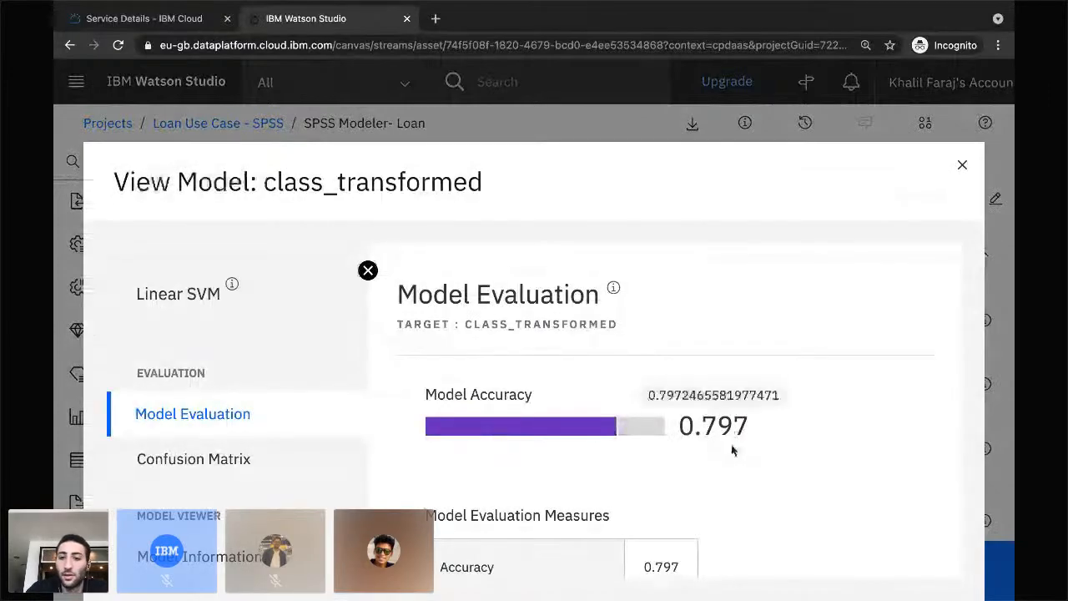
scroll(740, 390, down, 1)
click(962, 167)
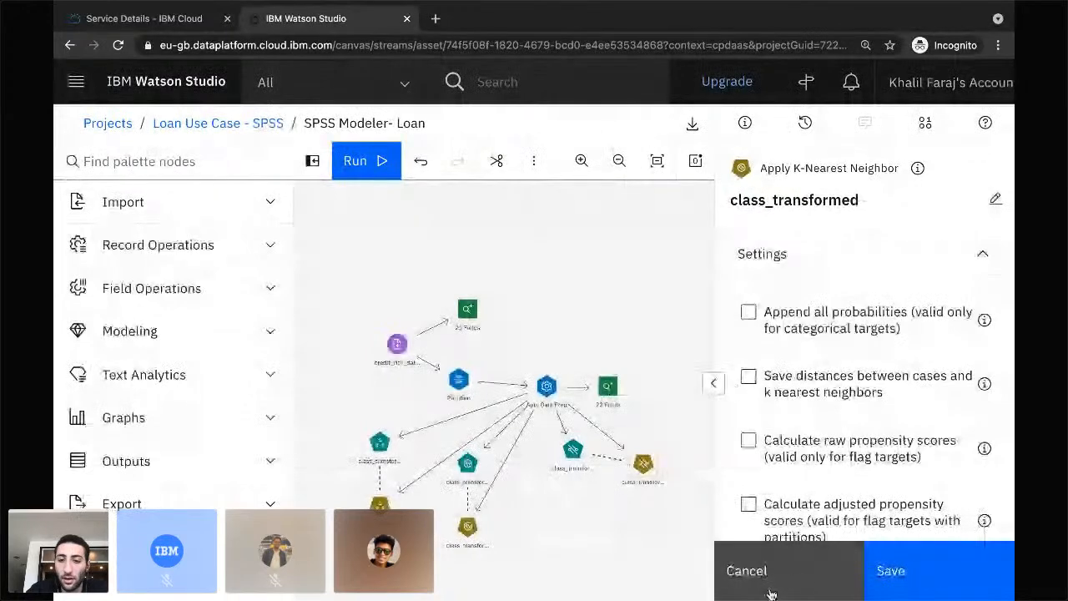
click(801, 576)
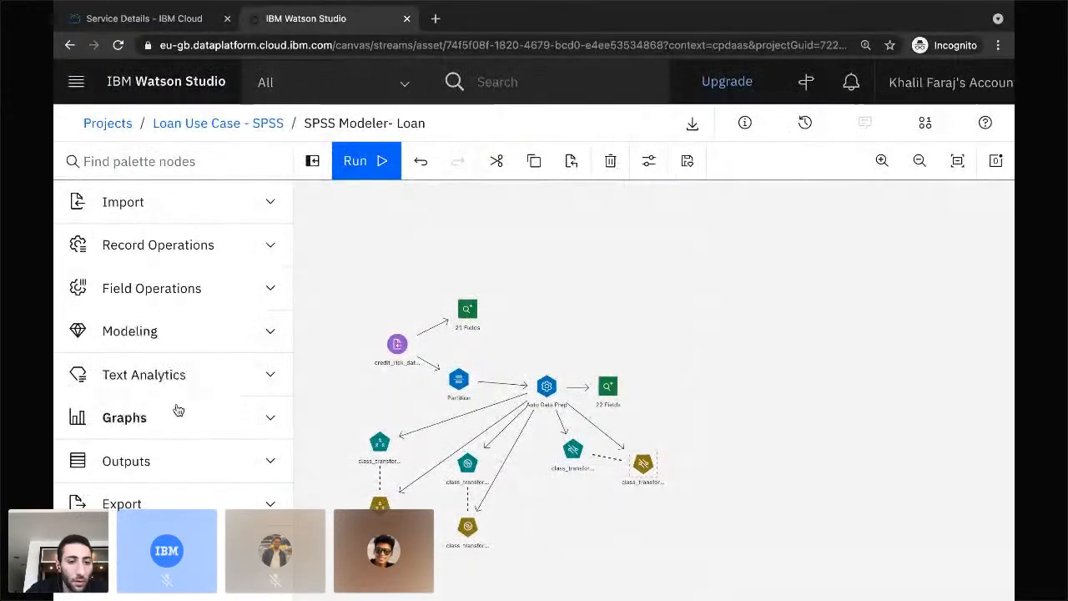
- Add an Analysis output node to the canvas beside the trained Linear SVM model
click(259, 465)
scroll(250, 475, down, 1)
scroll(174, 379, down, 3)
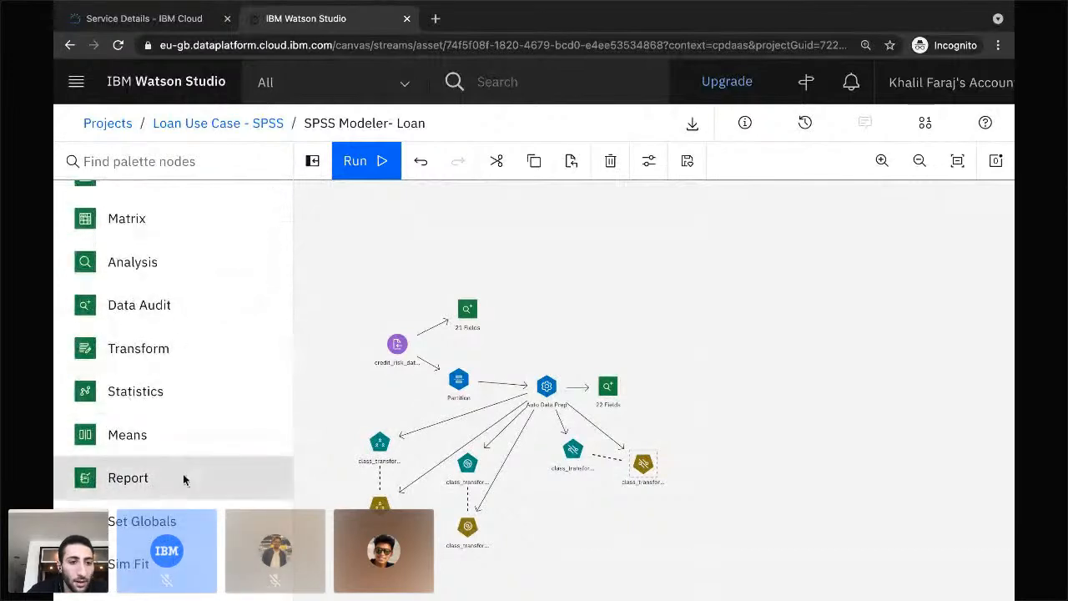
scroll(182, 473, up, 2)
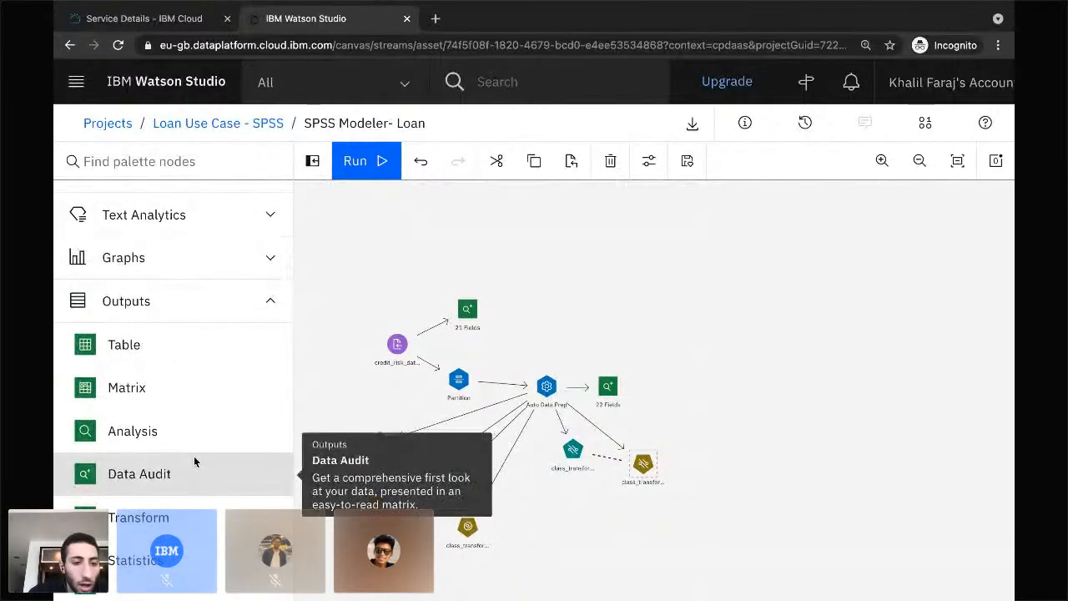
scroll(194, 456, down, 1)
scroll(194, 459, down, 2)
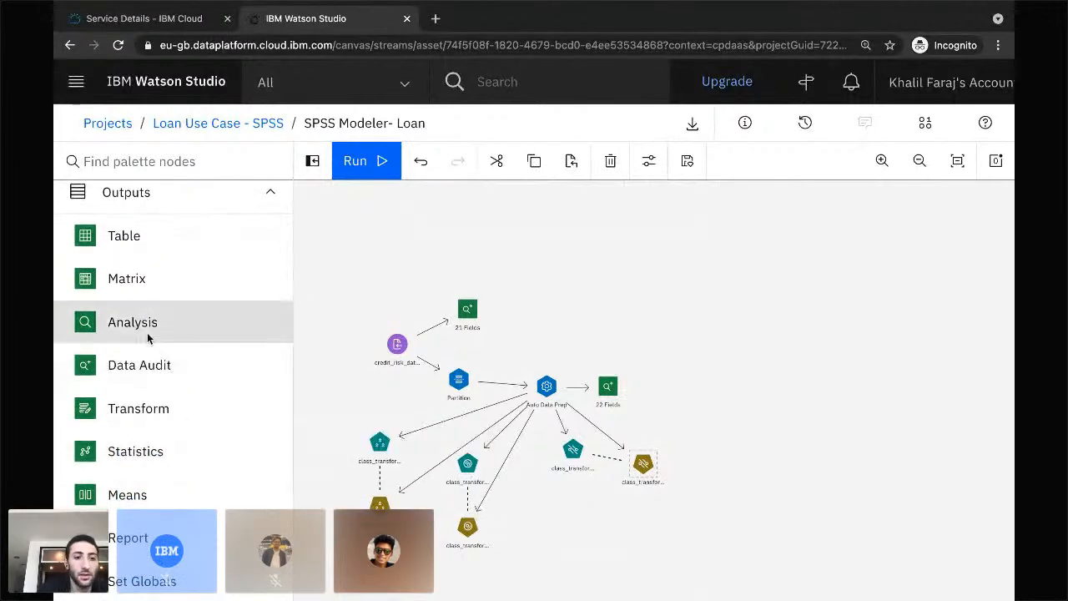
scroll(138, 325, down, 3)
scroll(139, 321, up, 2)
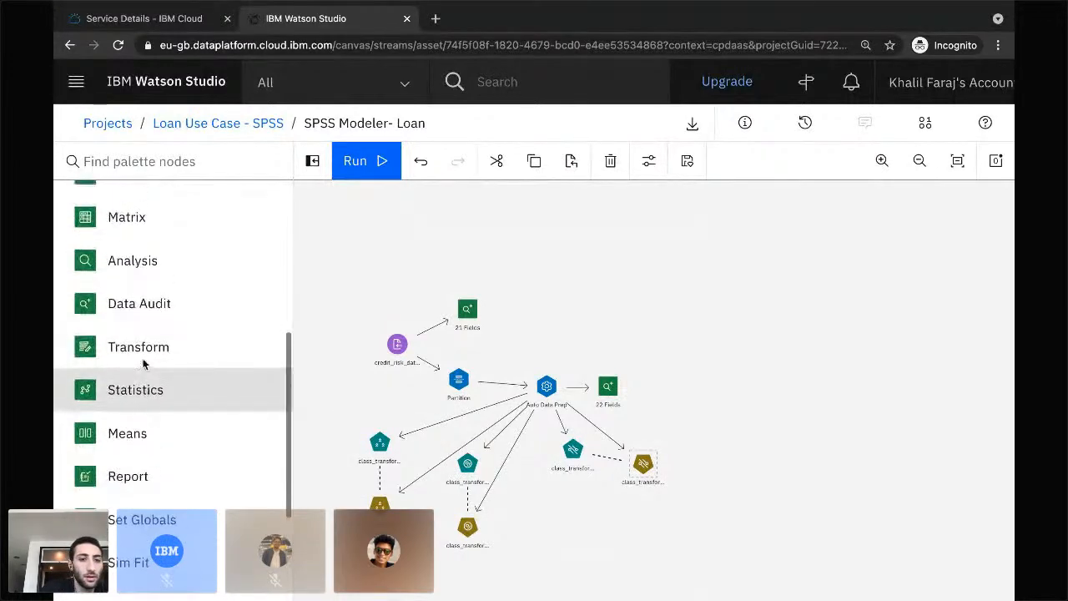
drag(129, 279, 755, 463)
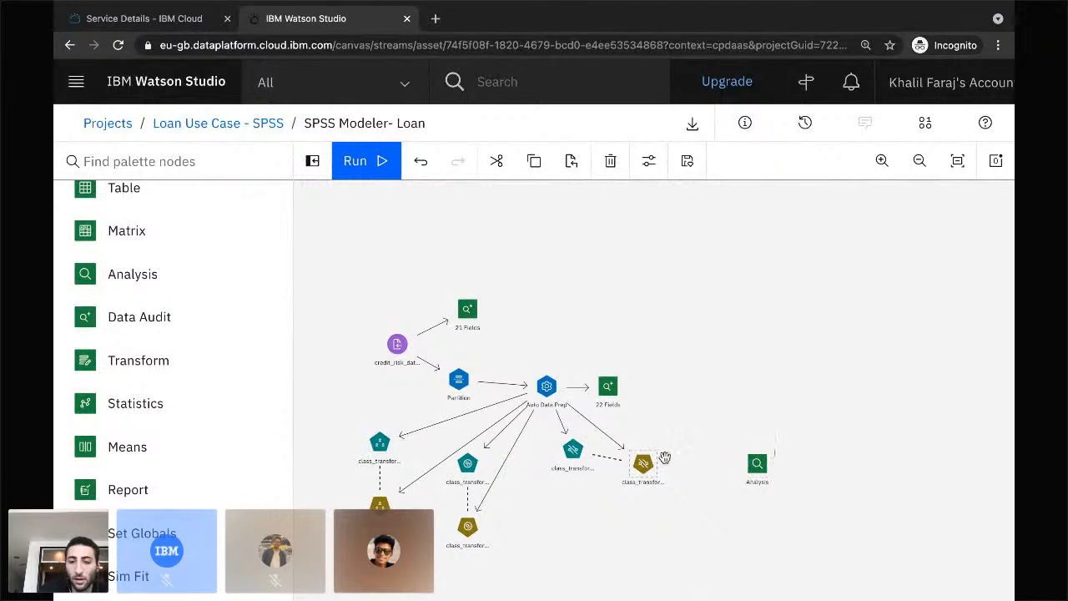
- Connect the trained Linear SVM model to the Analysis node and run that node
scroll(250, 475, down, 5)
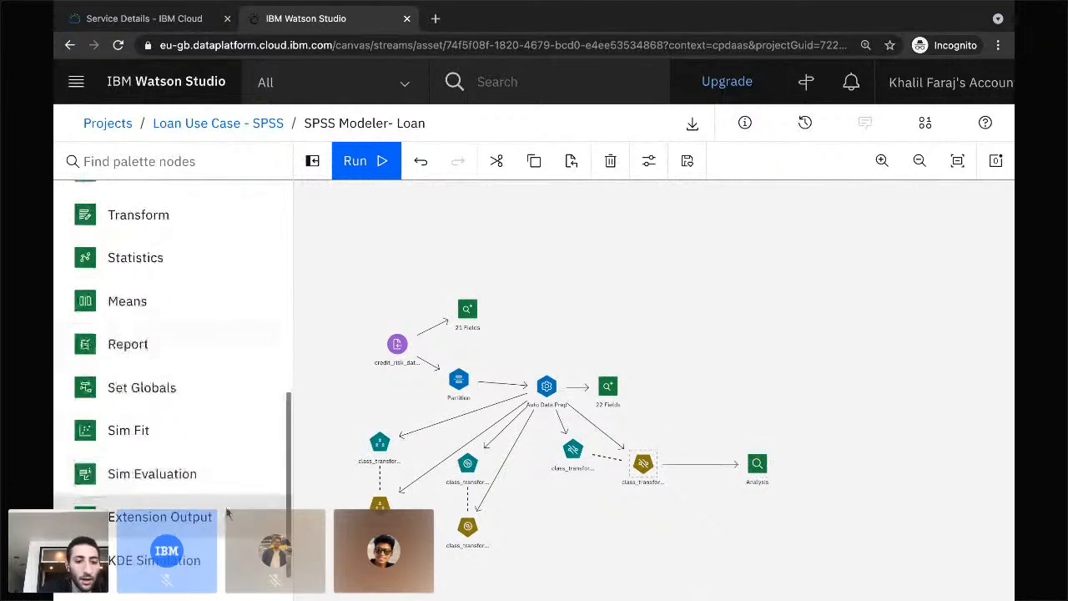
right_click(757, 468)
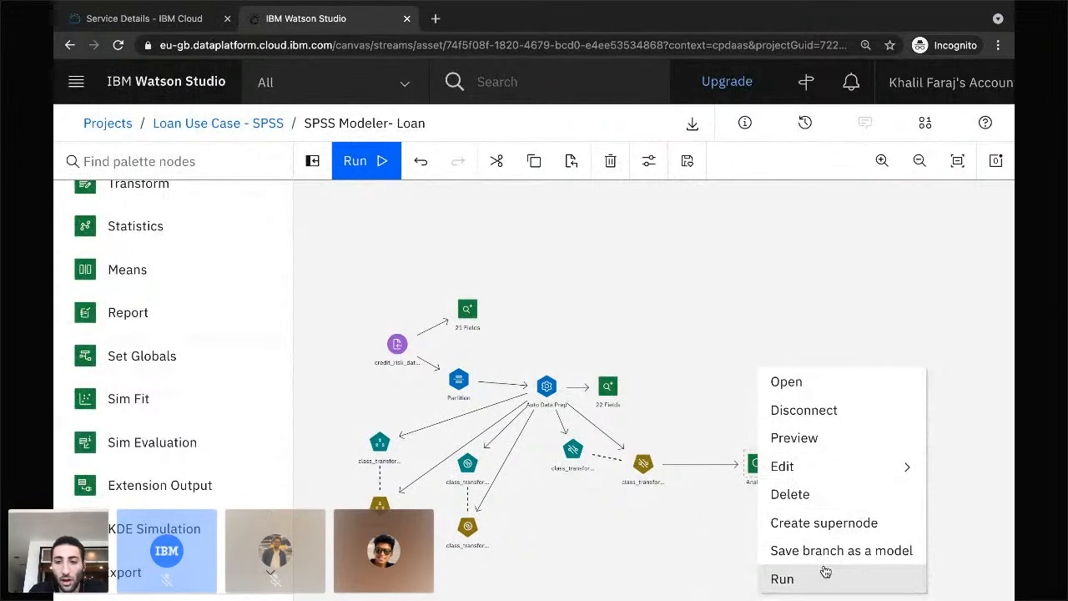
click(713, 510)
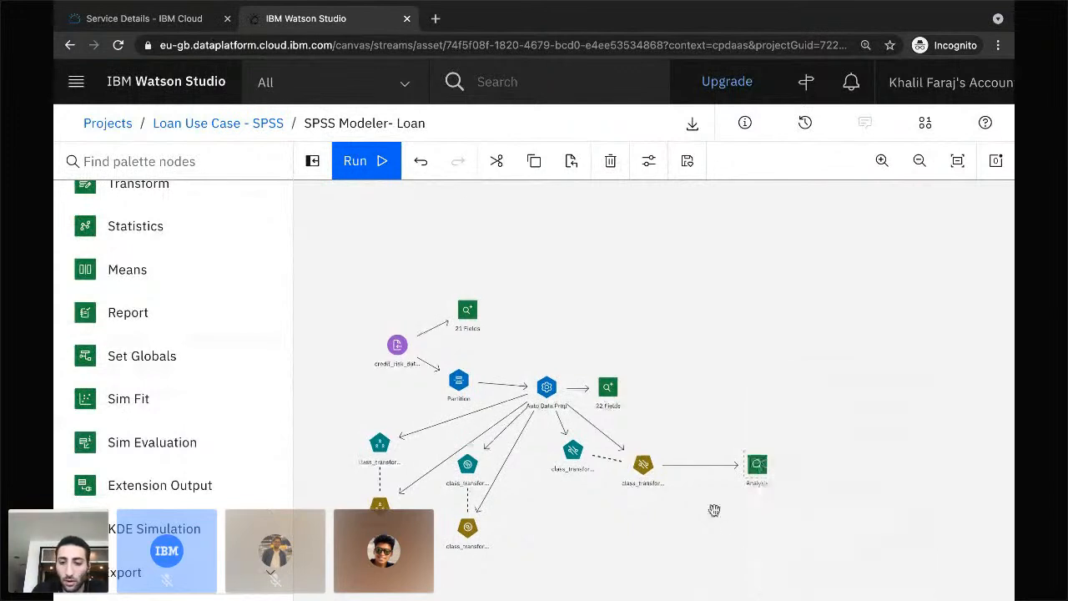
click(761, 470)
right_click(762, 470)
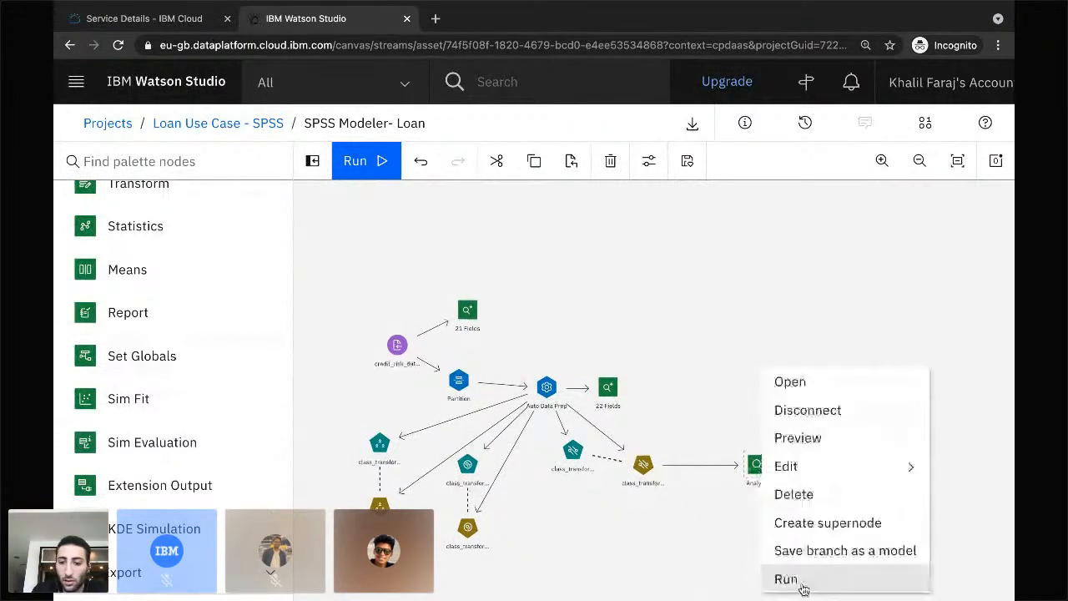
click(799, 585)
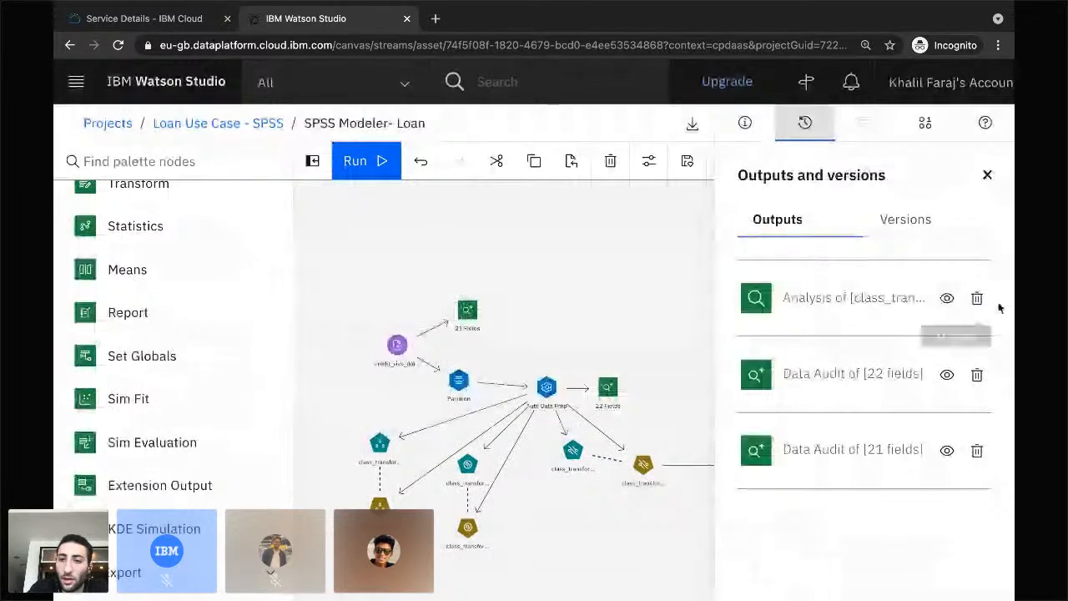
- View the Linear SVM analysis output, compare correct and wrong predictions for the training and testing partitions, and close the output
click(949, 300)
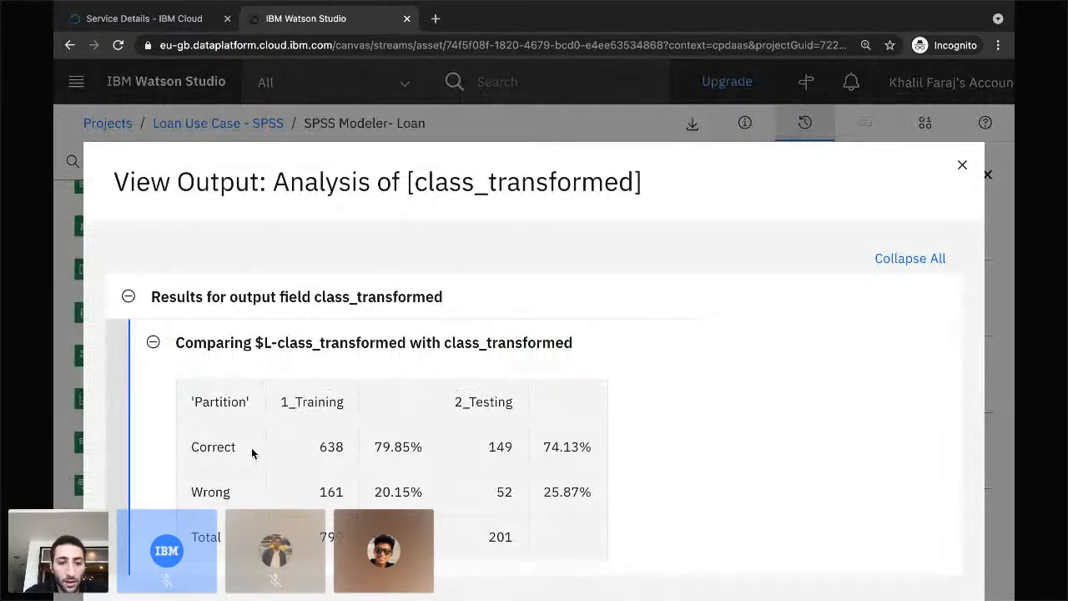
drag(191, 492, 272, 496)
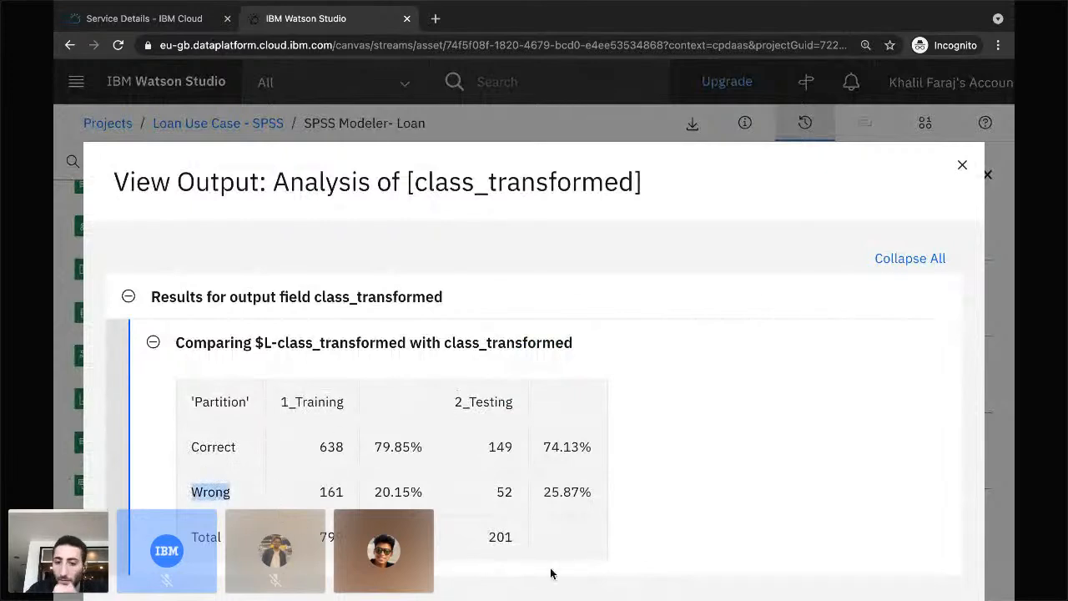
click(556, 448)
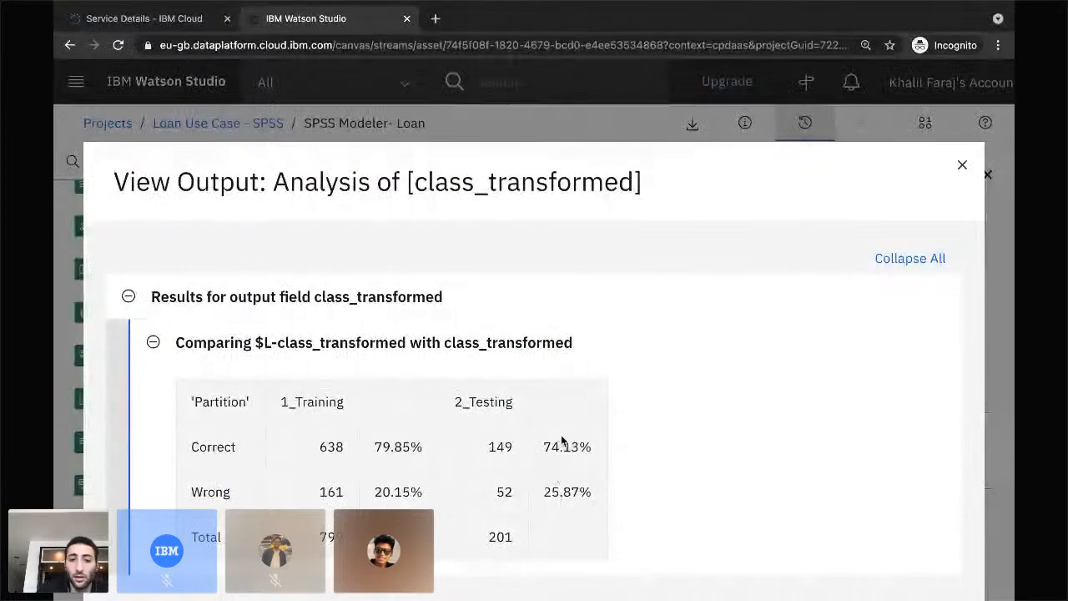
click(962, 166)
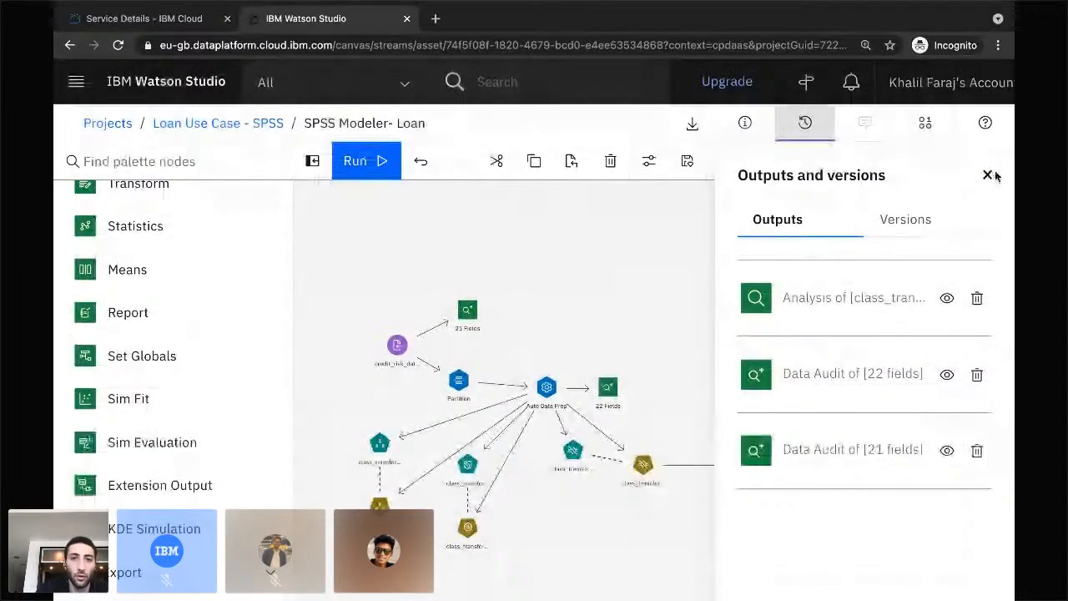
click(988, 176)
scroll(160, 419, up, 2)
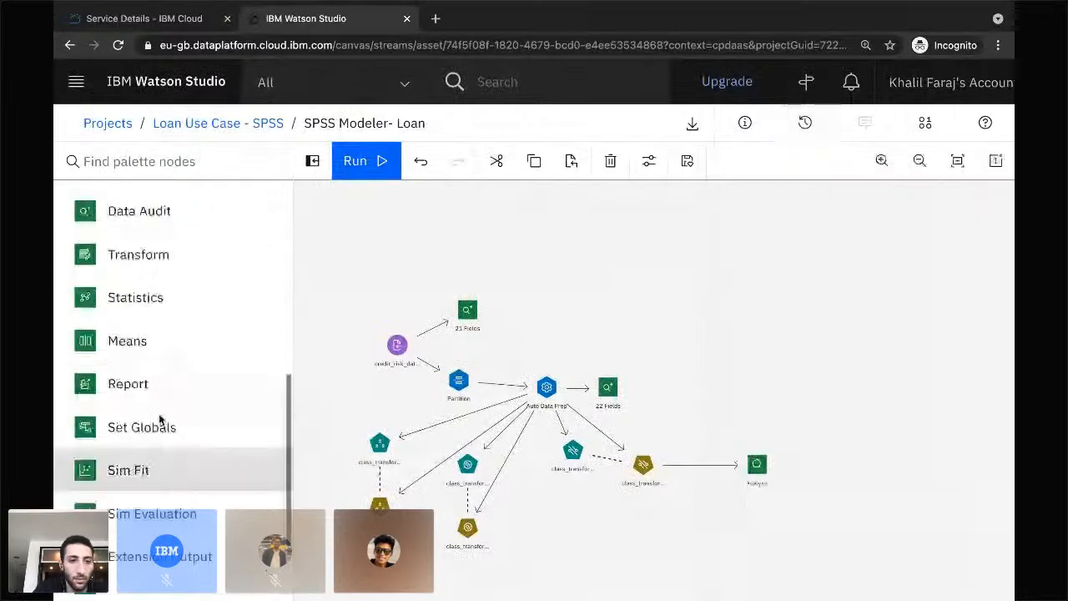
scroll(161, 419, up, 2)
scroll(166, 417, up, 2)
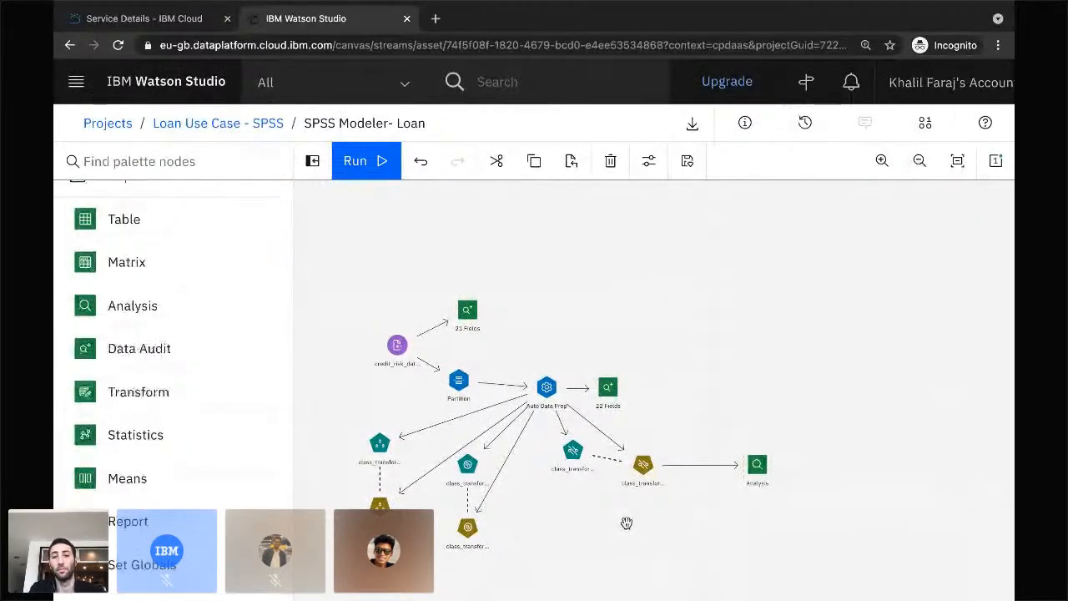
scroll(723, 399, up, 1)
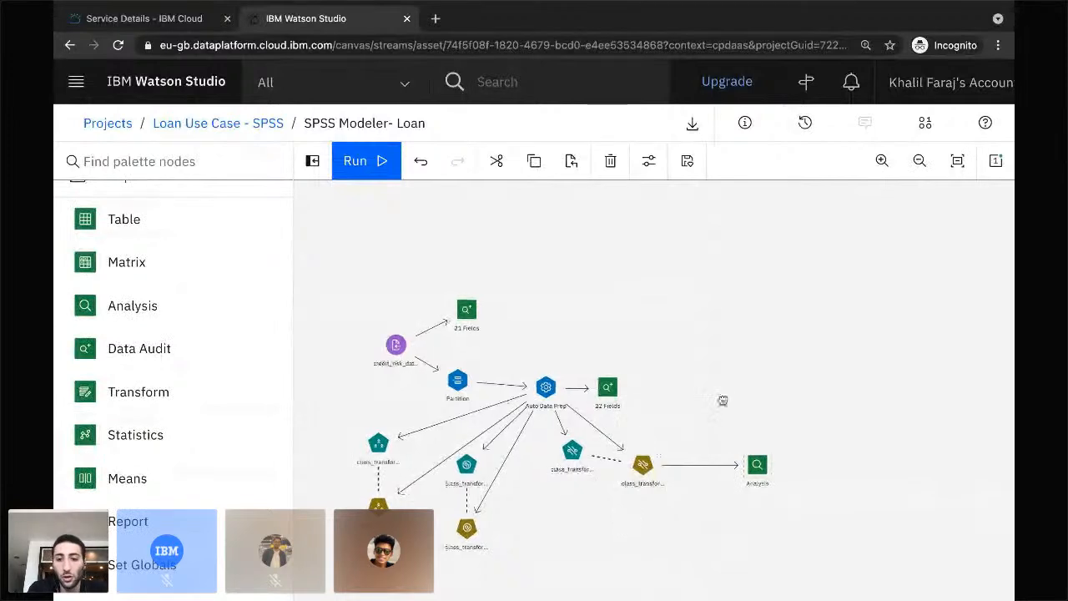
scroll(588, 490, down, 2)
scroll(588, 491, up, 1)
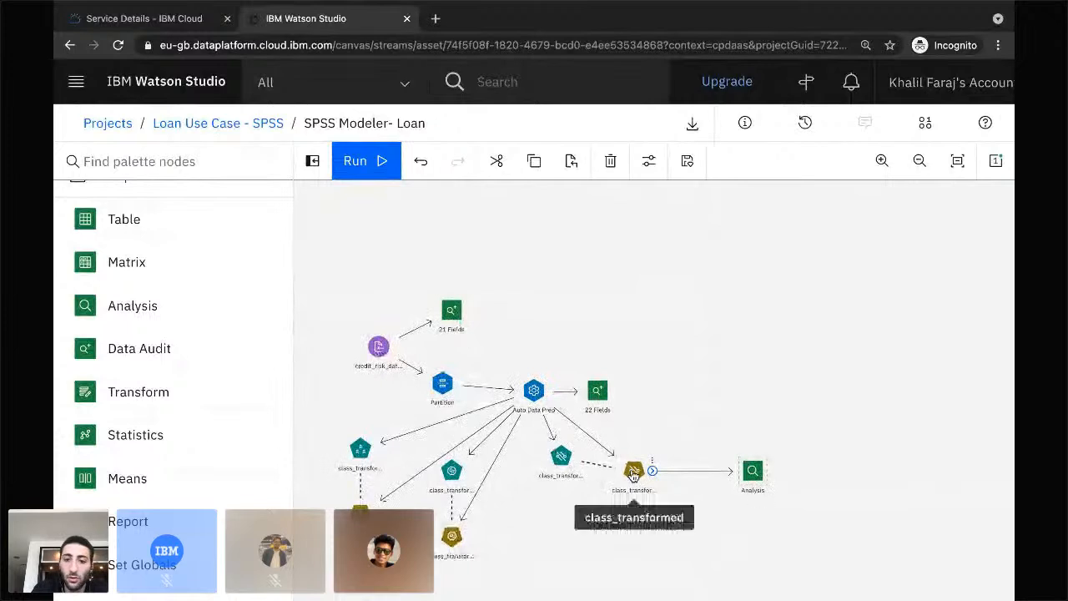
- Save the trained Linear SVM model to the project as an individual algorithm in PMML, named class_transformed
right_click(633, 474)
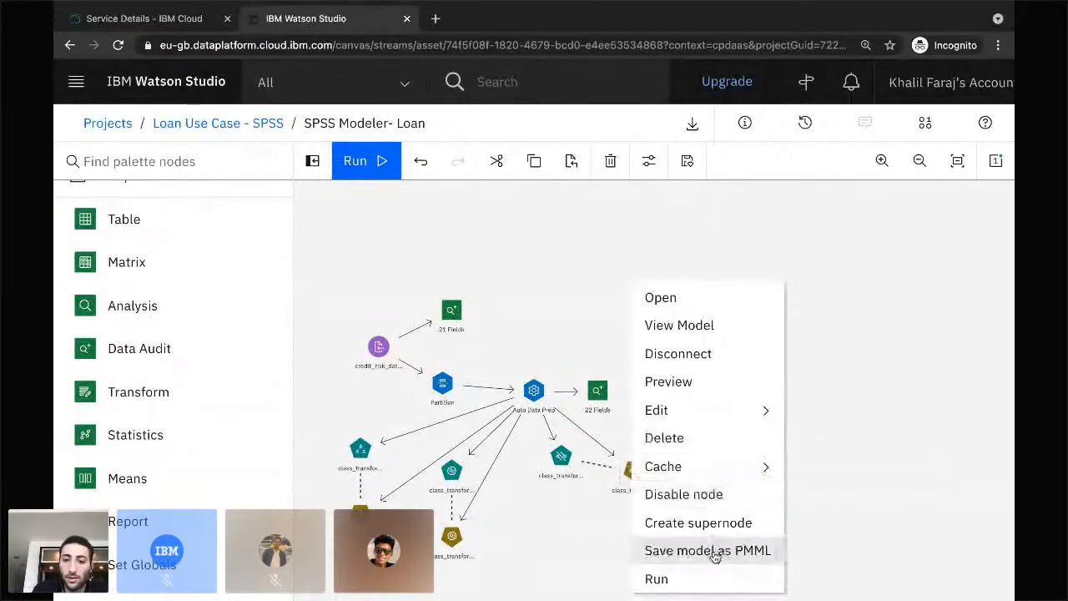
click(603, 520)
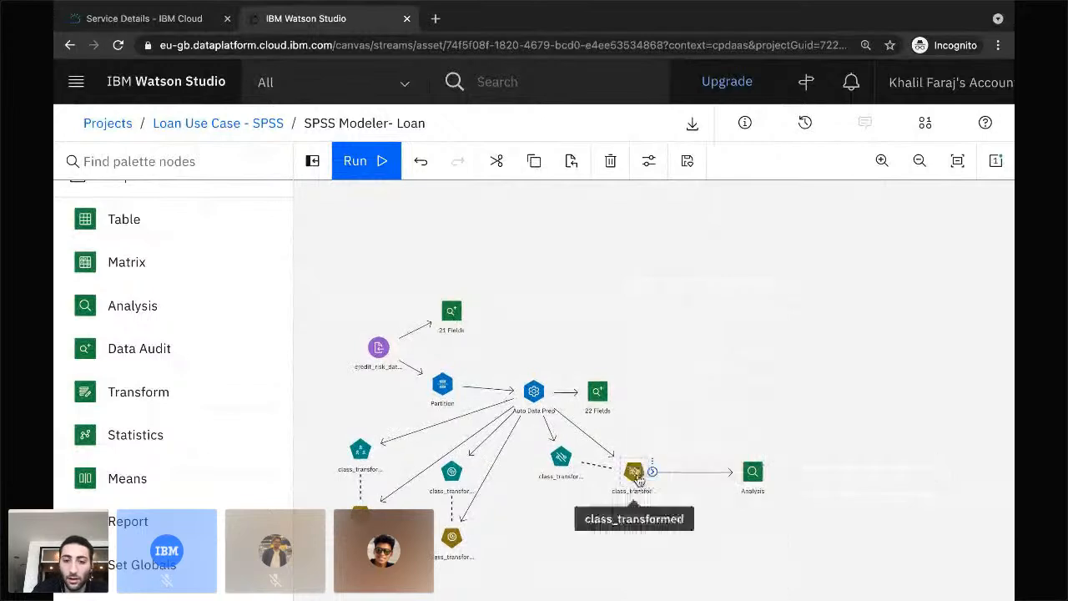
right_click(638, 479)
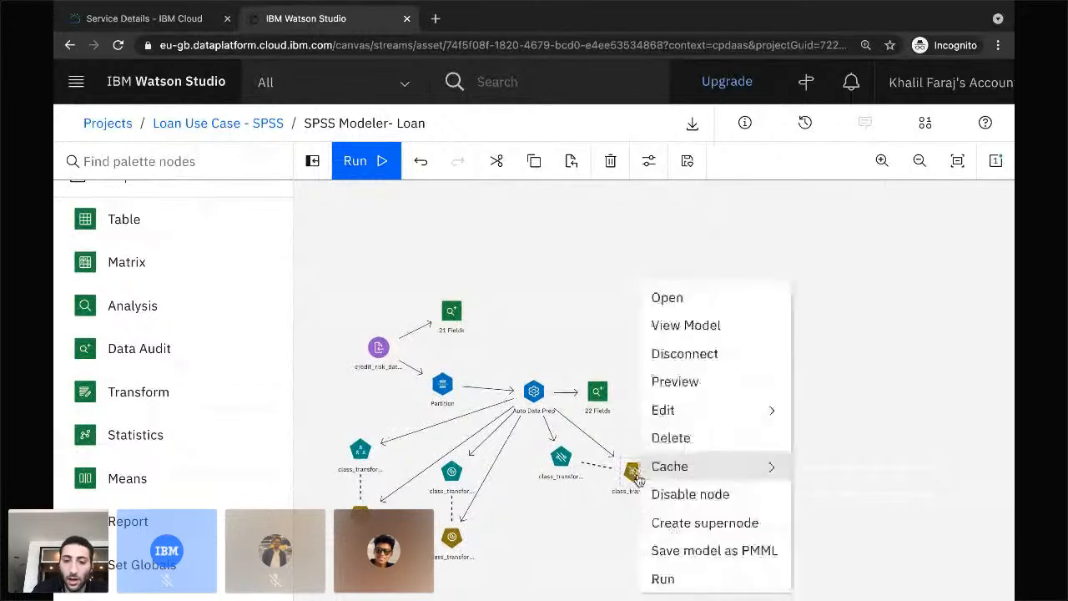
click(714, 551)
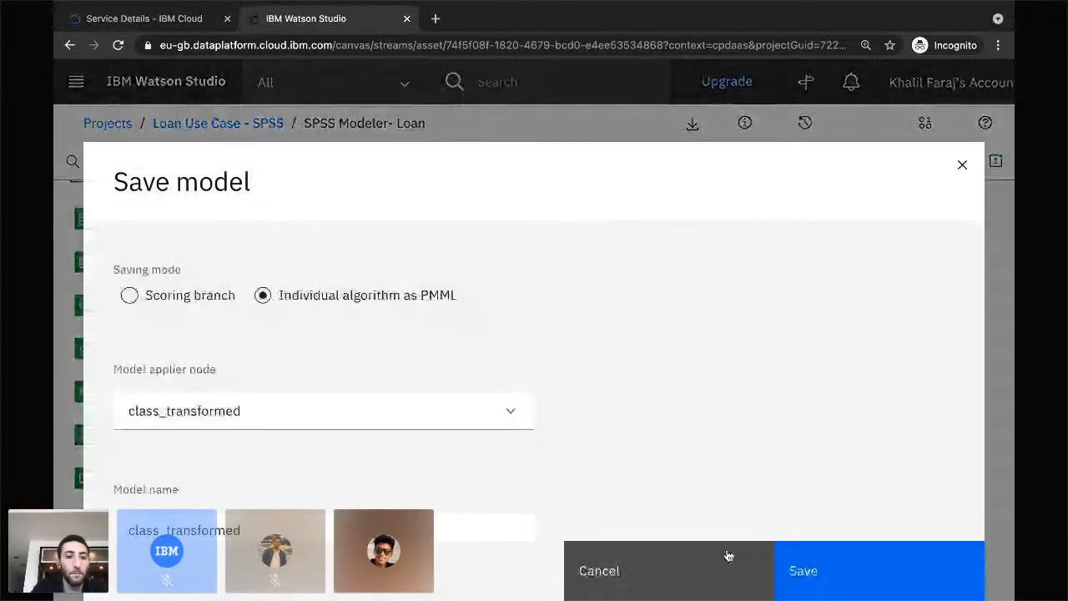
scroll(288, 334, down, 1)
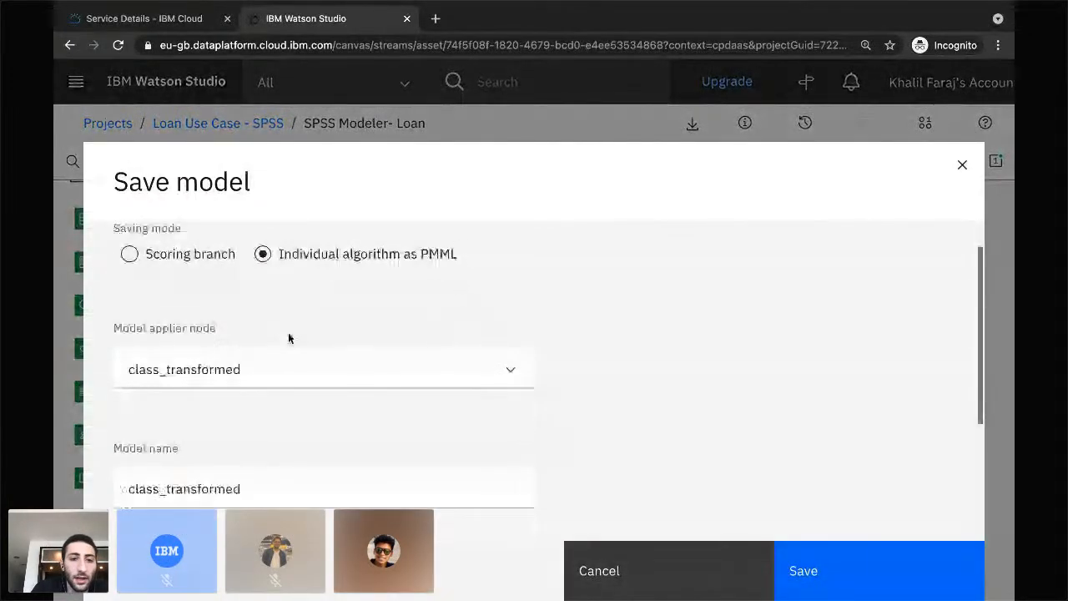
click(250, 370)
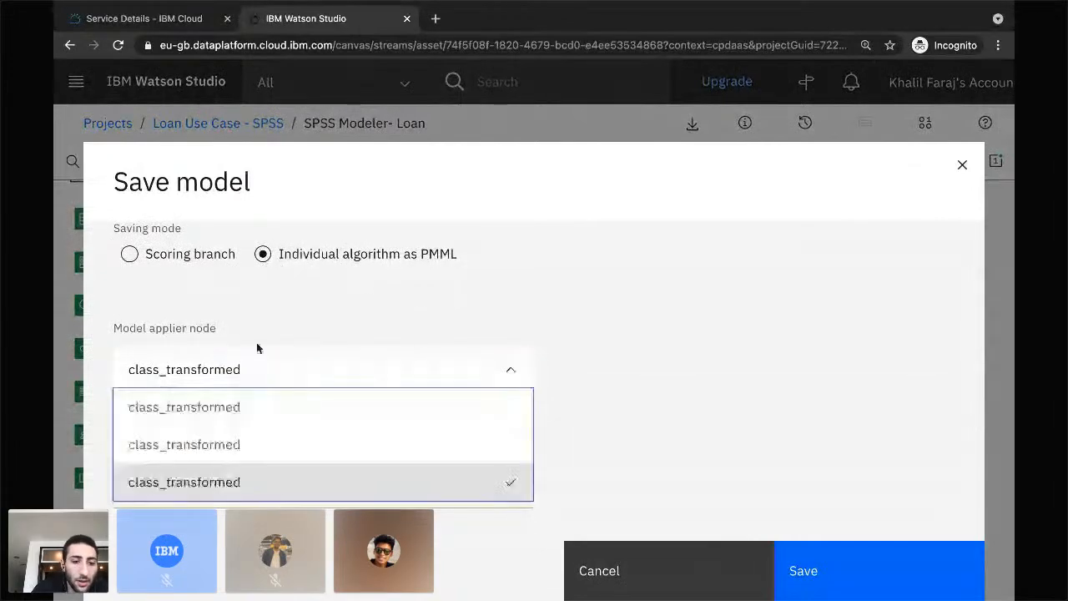
click(256, 348)
scroll(284, 434, down, 2)
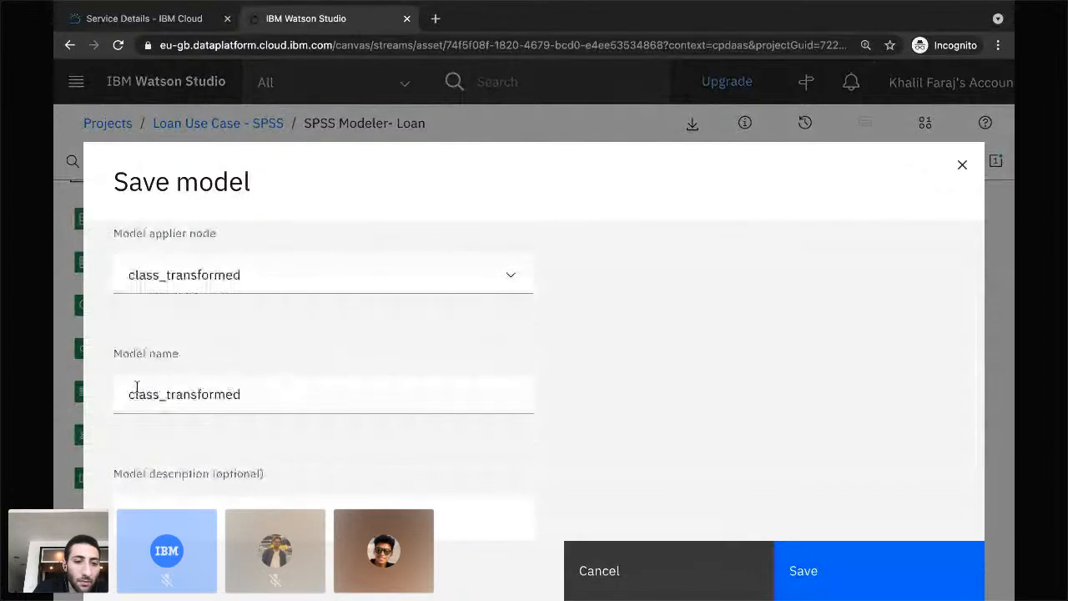
click(251, 392)
scroll(222, 438, down, 1)
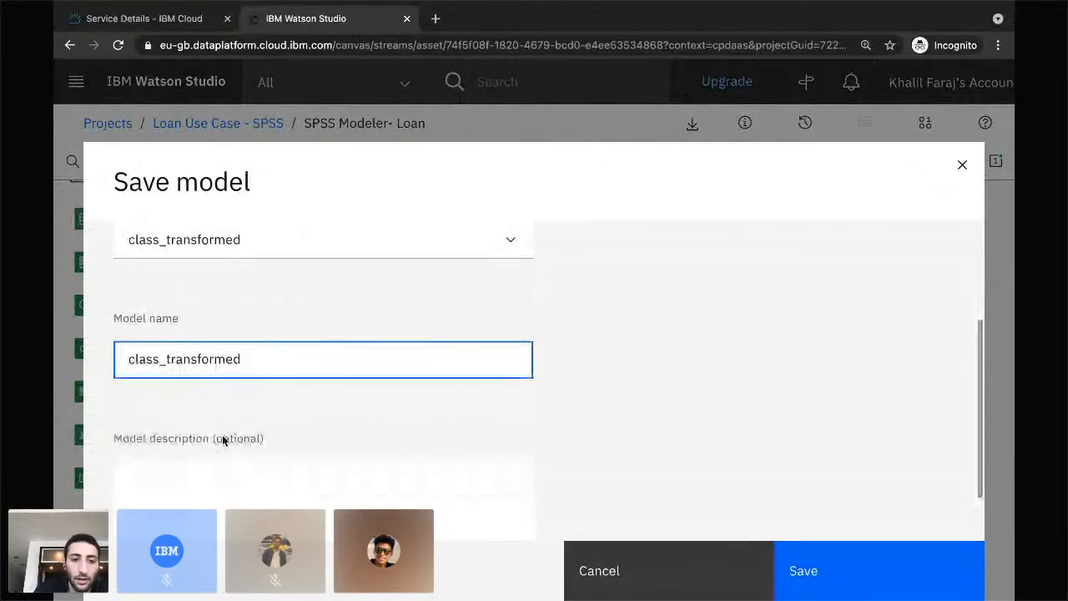
scroll(197, 467, down, 2)
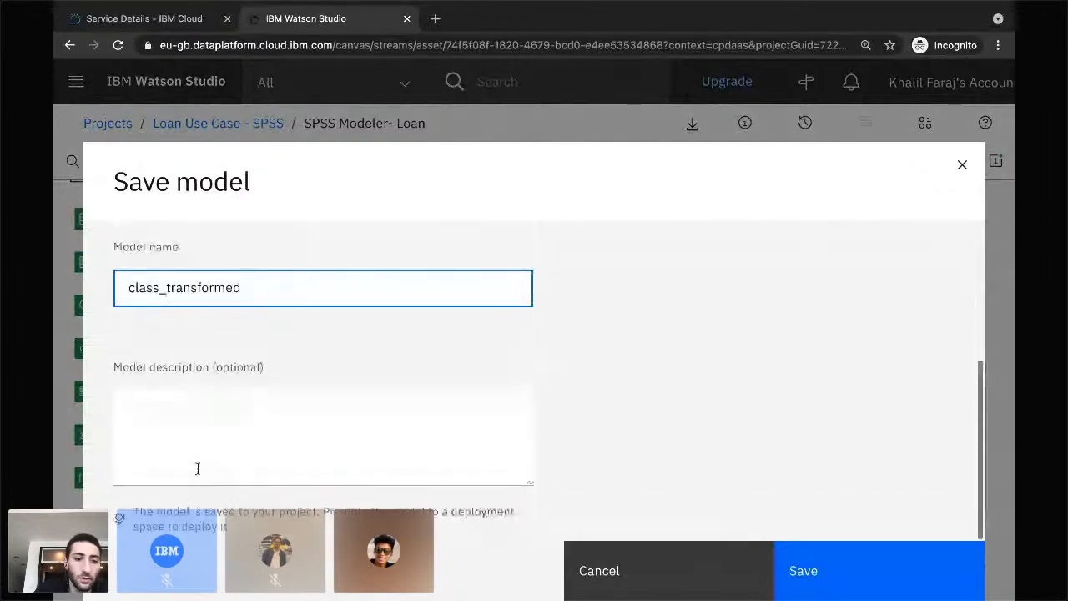
click(820, 559)
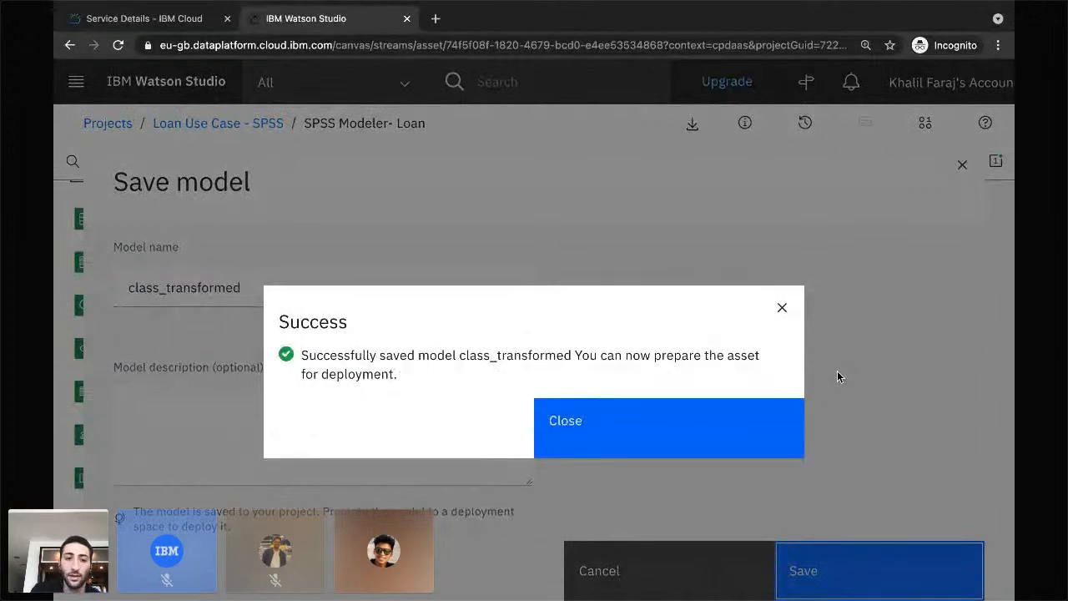
click(672, 444)
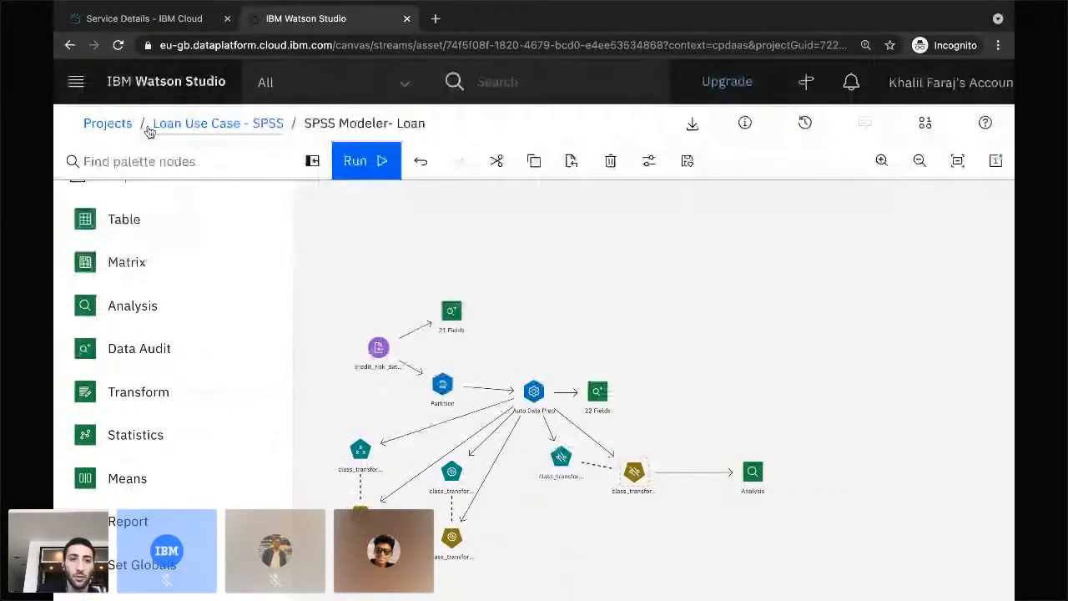
- Go back to the Loan Use Case - SPSS project's assets and locate the saved class_transformed model
click(206, 133)
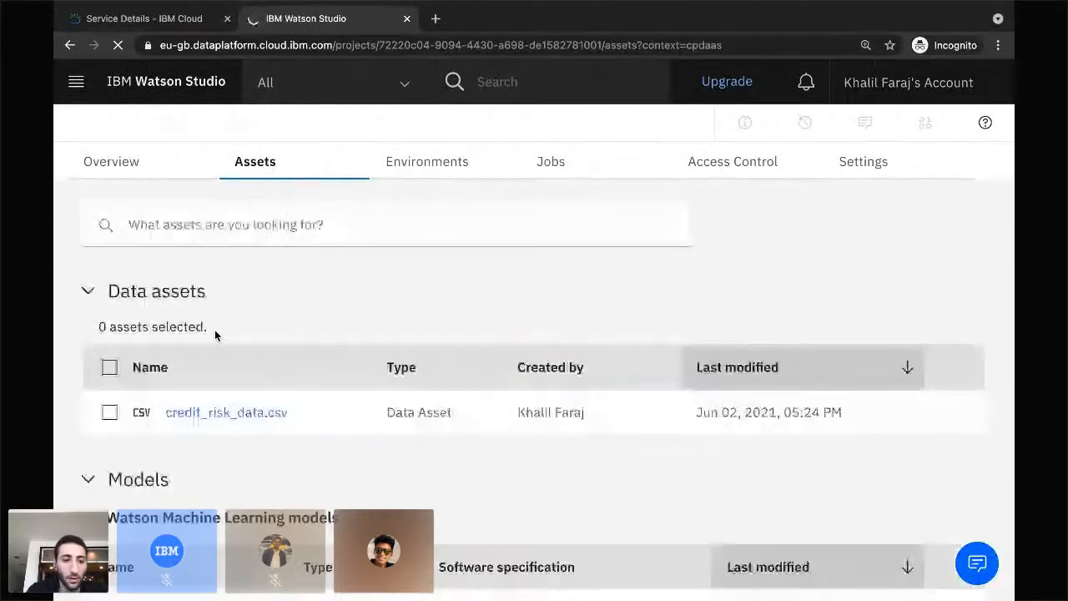
scroll(210, 358, down, 1)
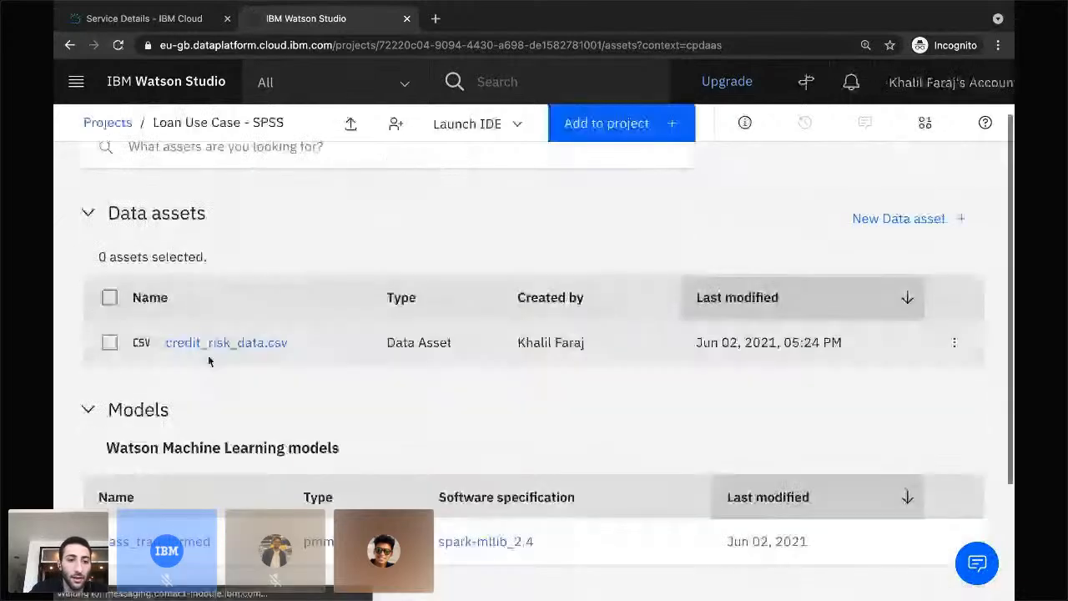
scroll(208, 360, down, 2)
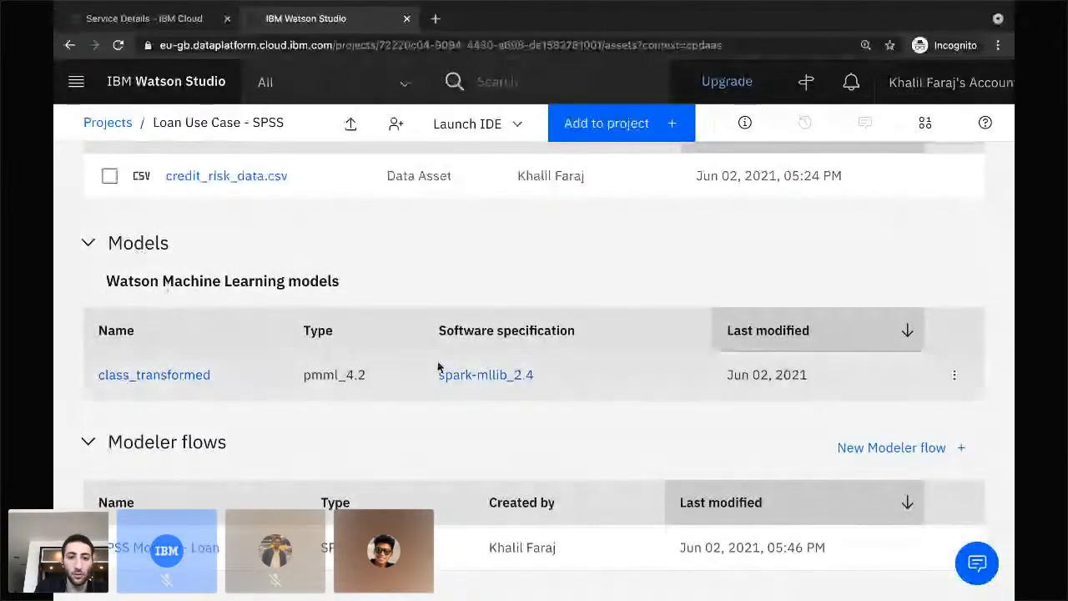
scroll(380, 367, up, 1)
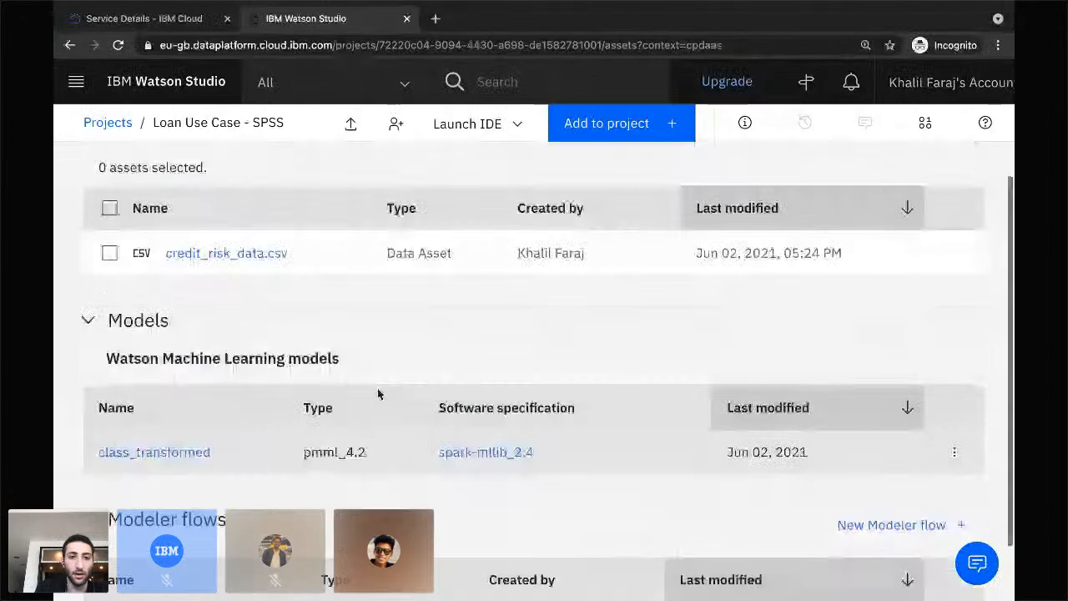
scroll(378, 393, up, 2)
scroll(208, 455, down, 1)
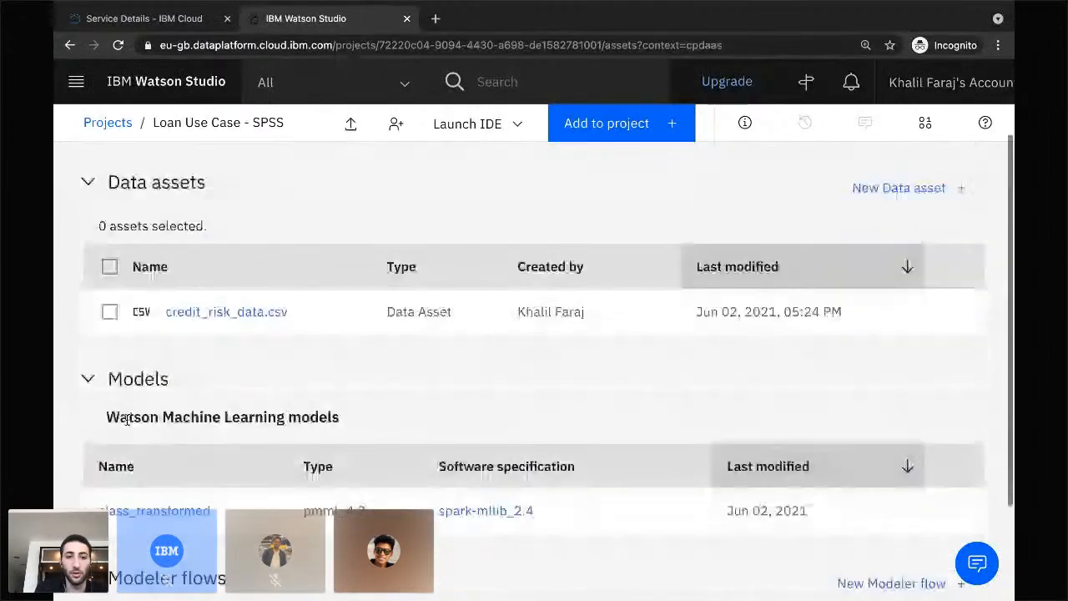
scroll(494, 438, down, 1)
- Start promoting the class_transformed model to a space and choose to create a new deployment space as its target
mouse_move(495, 443)
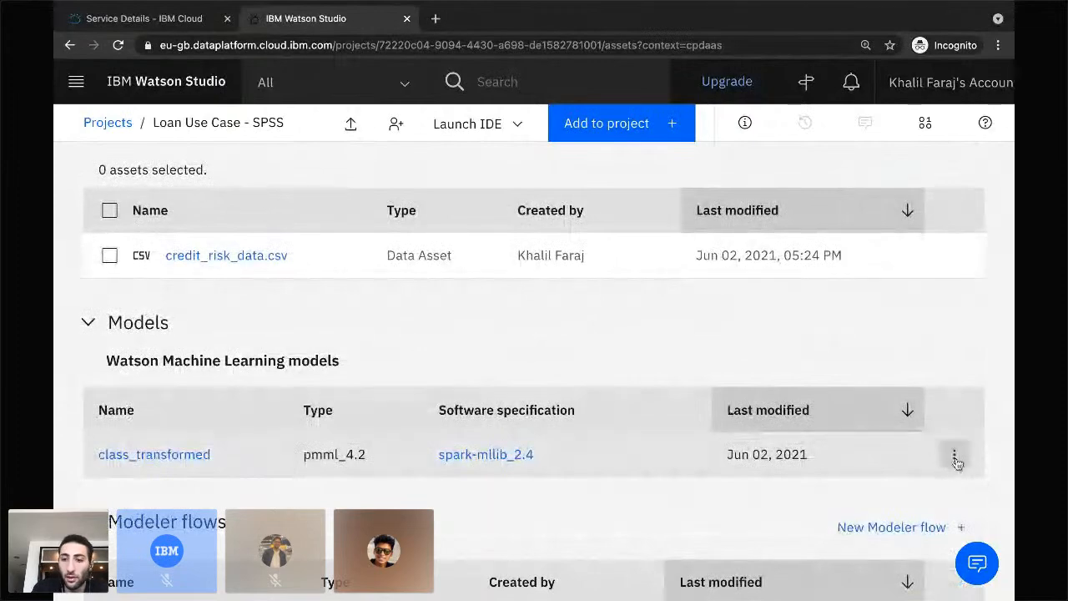
right_click(955, 460)
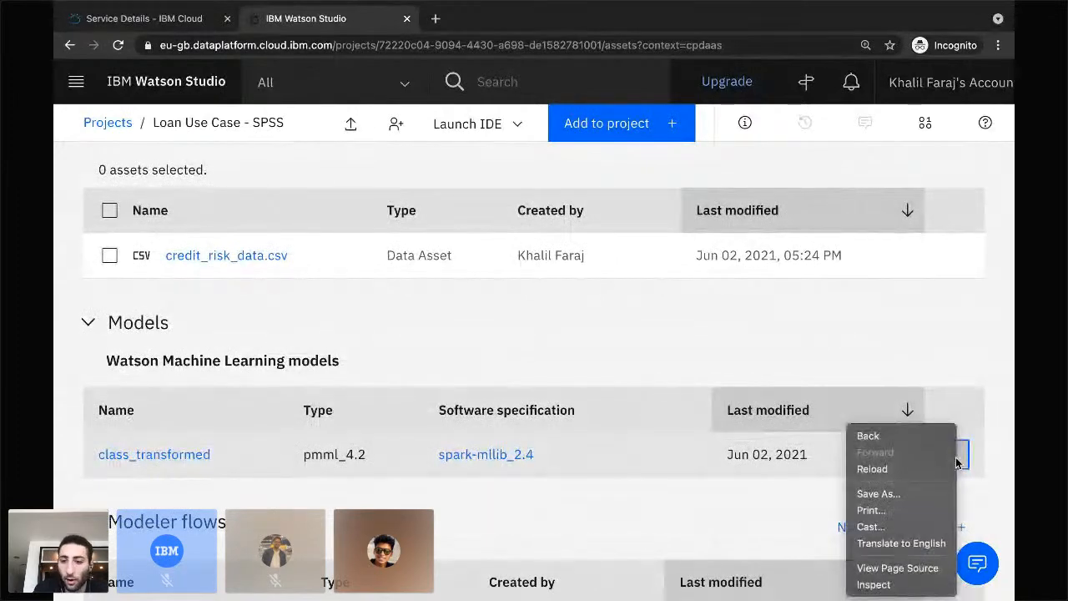
click(799, 509)
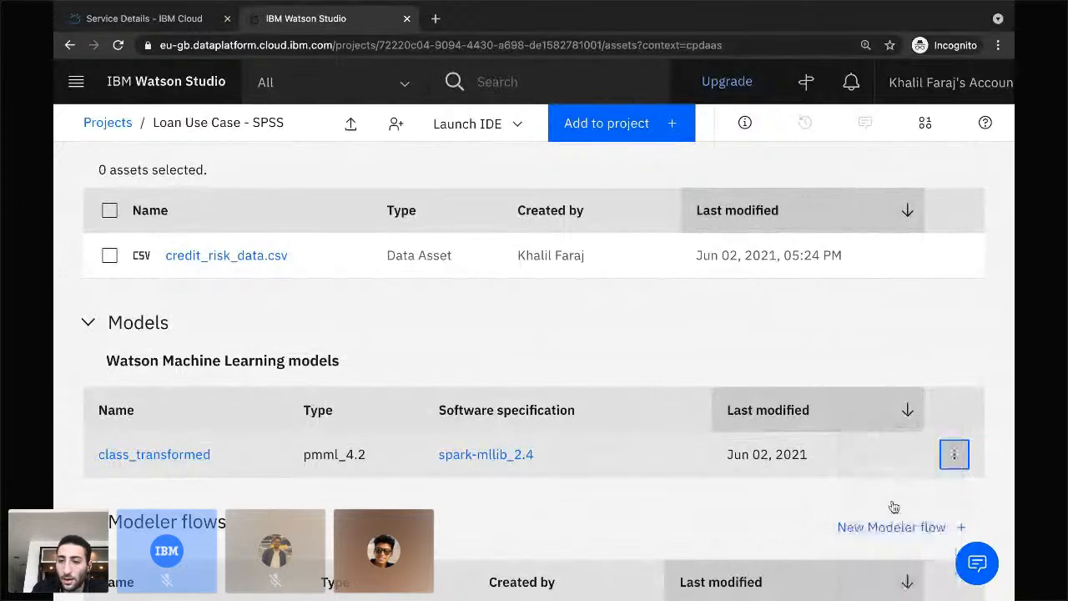
click(956, 457)
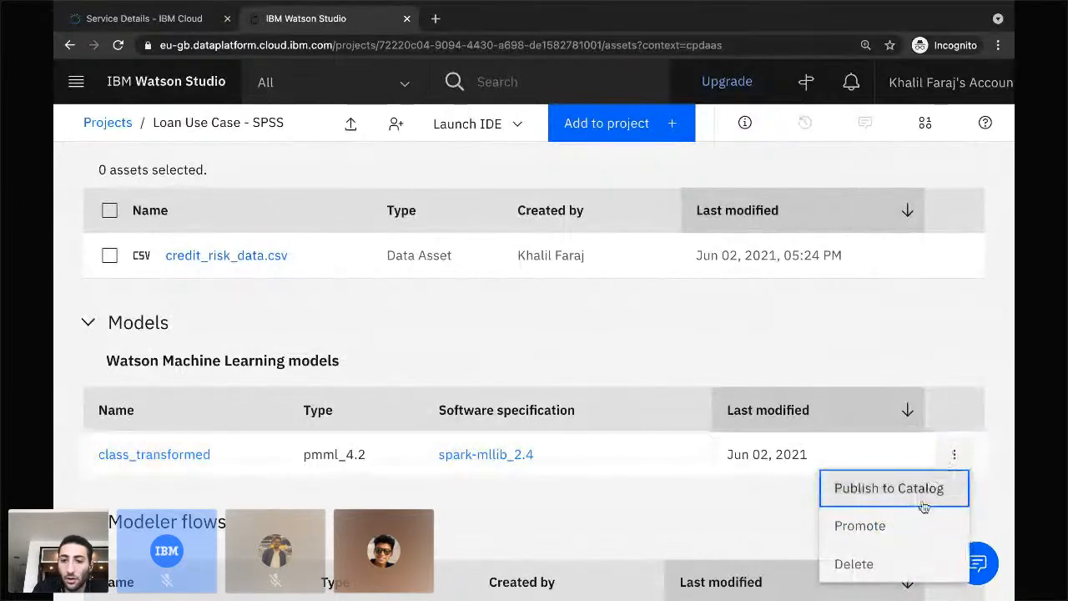
click(893, 534)
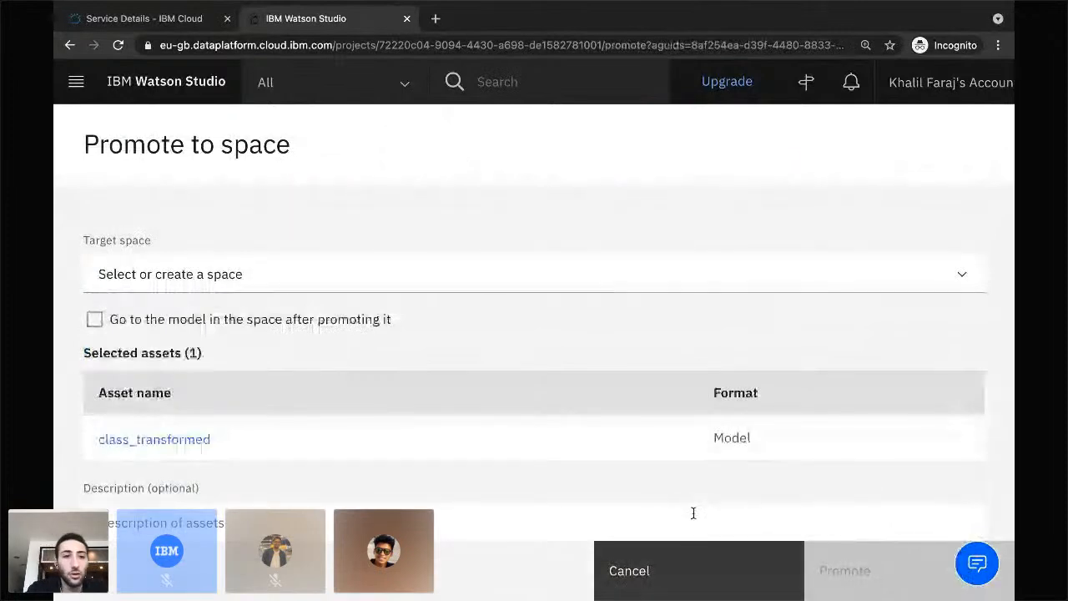
click(383, 273)
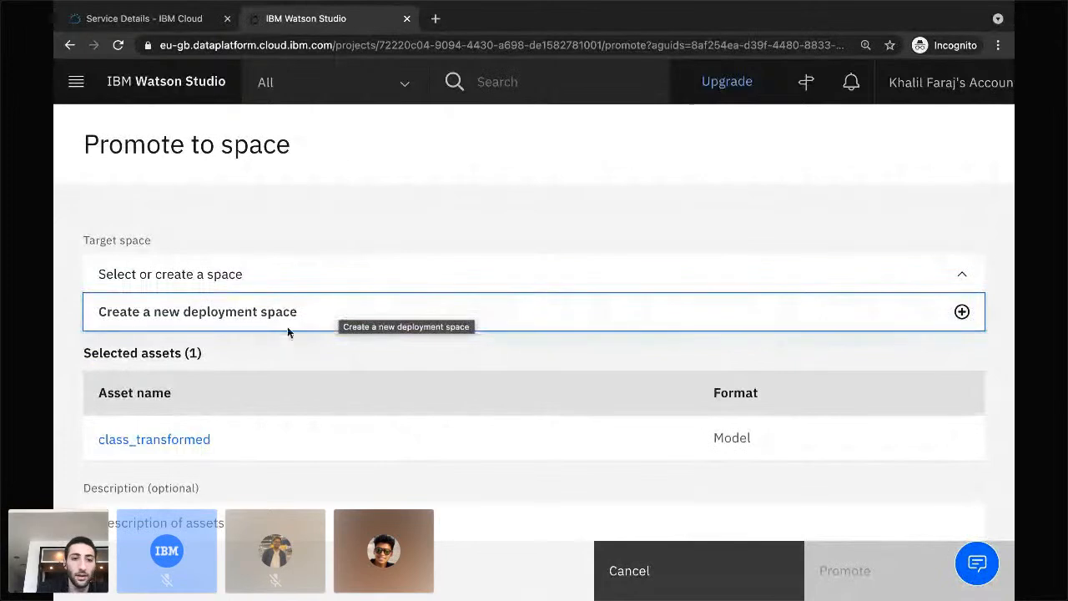
click(238, 317)
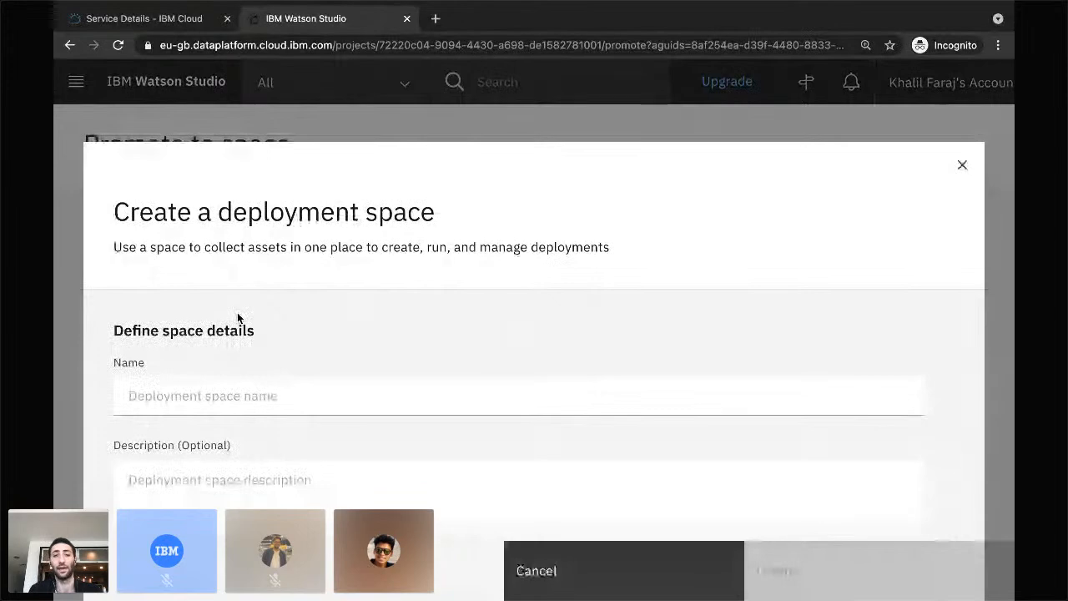
- Name the new deployment space My Deployment Space
scroll(229, 342, down, 3)
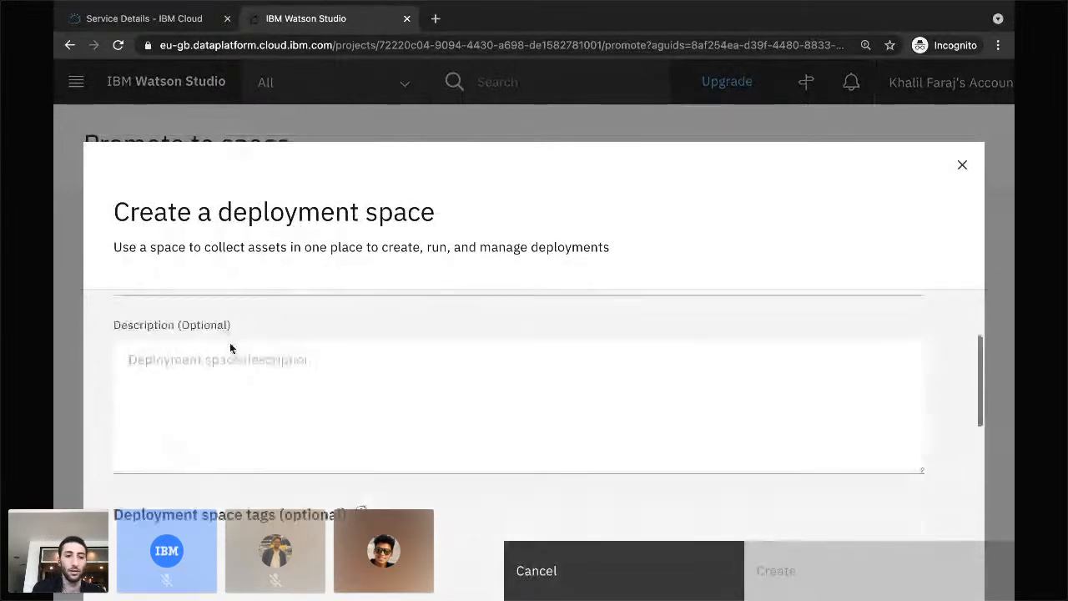
scroll(230, 342, up, 3)
click(229, 357)
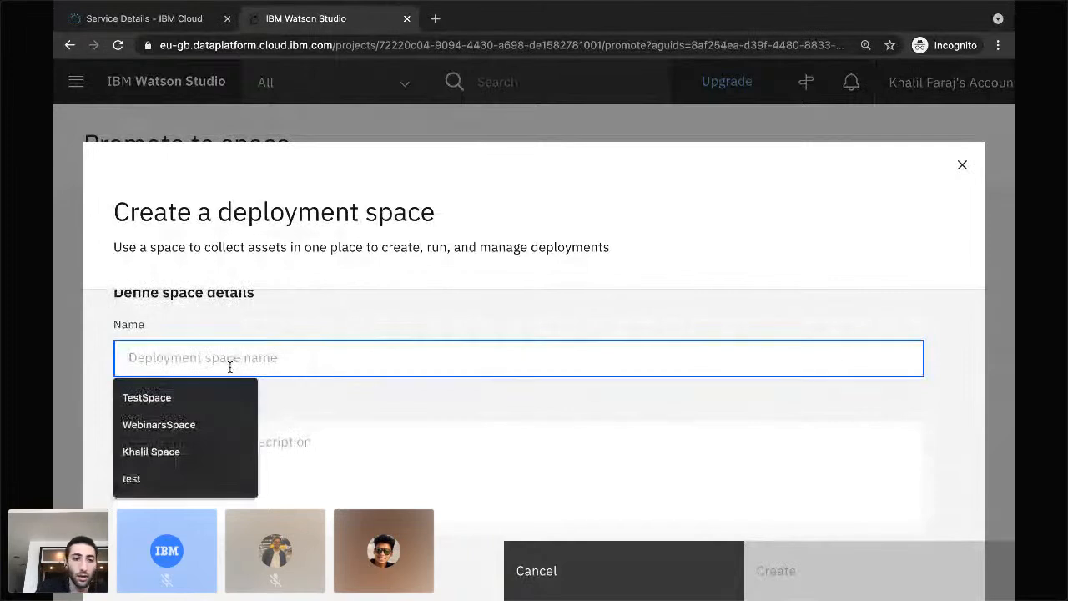
text(My)
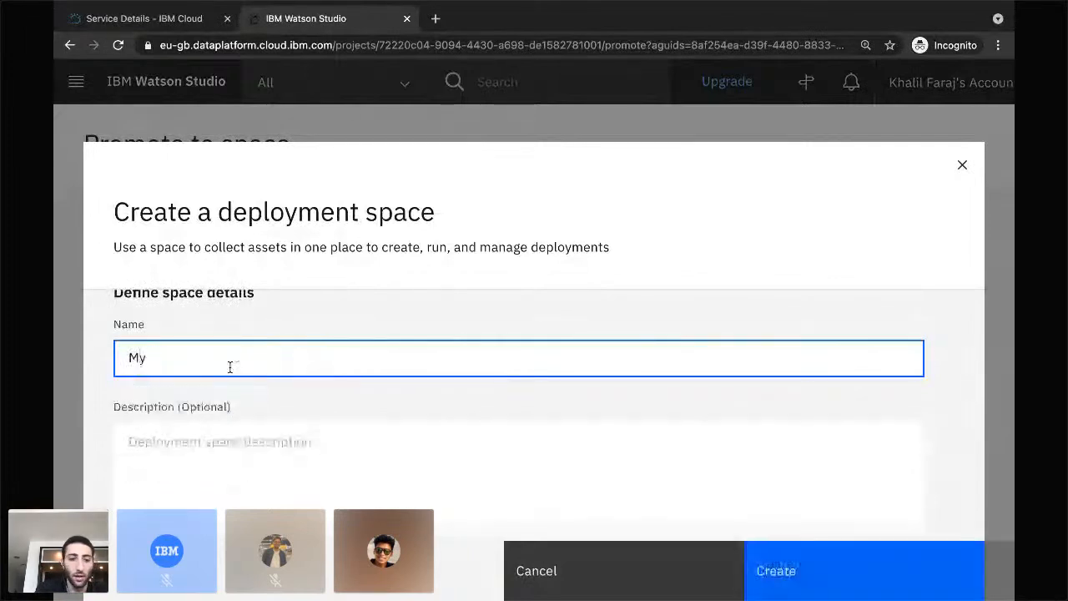
text( Deployment a)
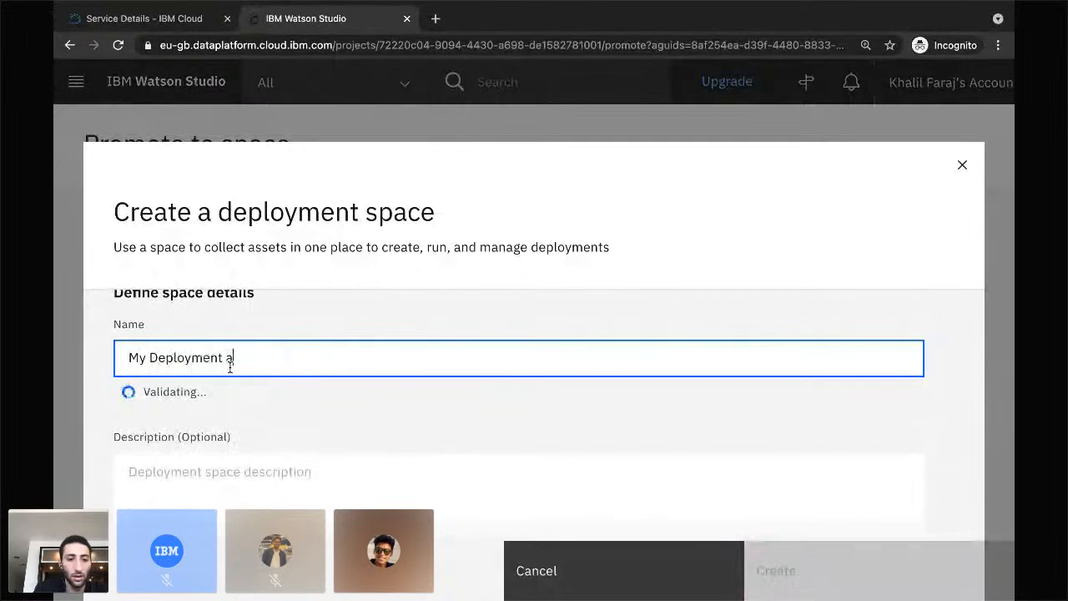
key(BackSpace)
text(Space)
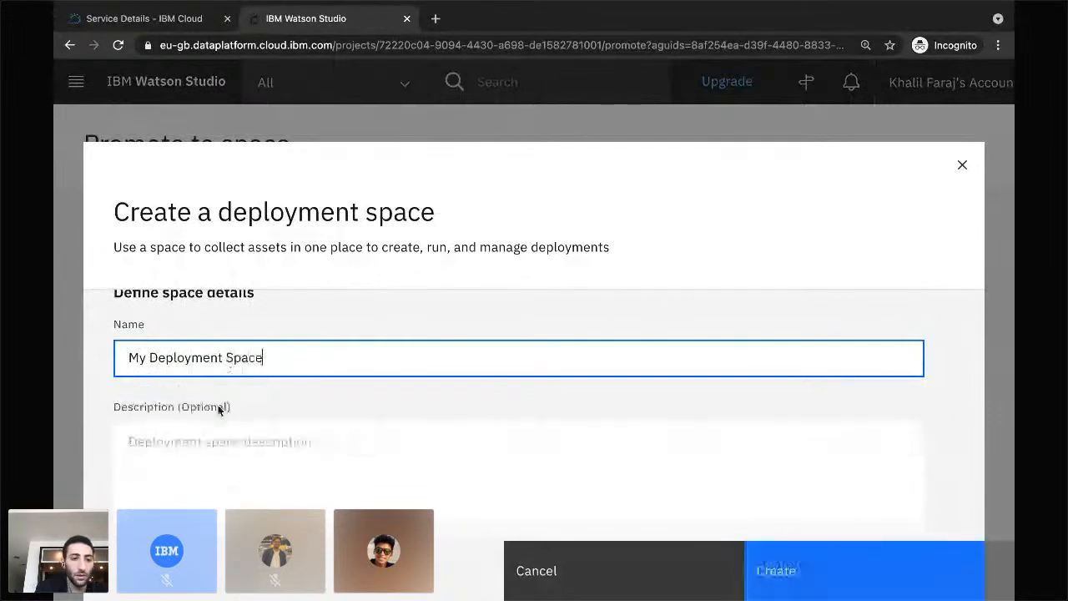
- Create a Machine Learning service for the space in the London region on the Lite plan, keeping the service name Machine Learning-ci
scroll(225, 384, down, 3)
scroll(200, 434, down, 1)
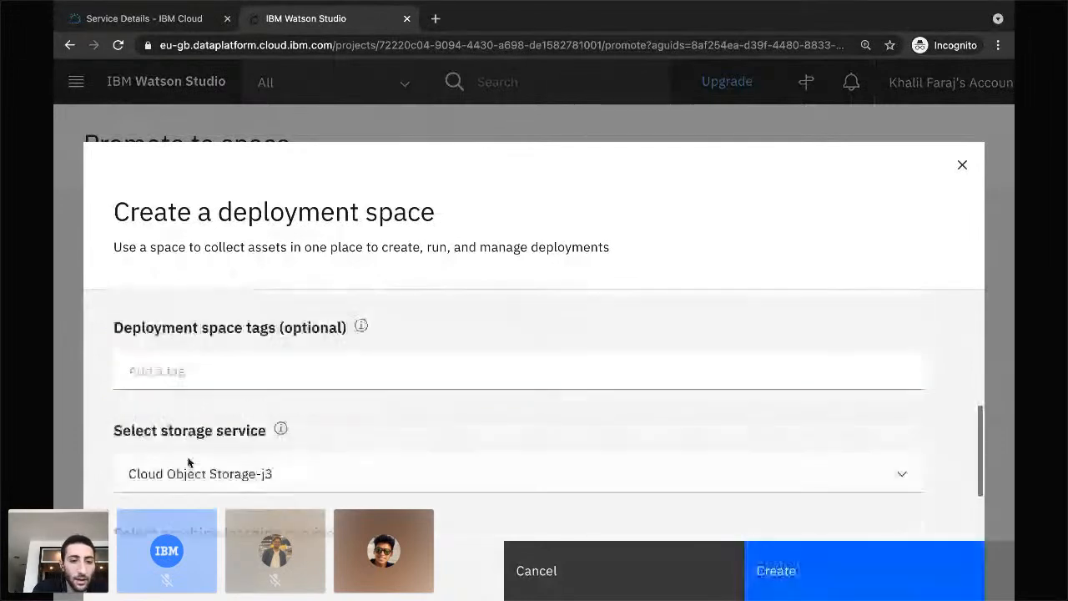
scroll(188, 461, down, 1)
scroll(204, 396, down, 1)
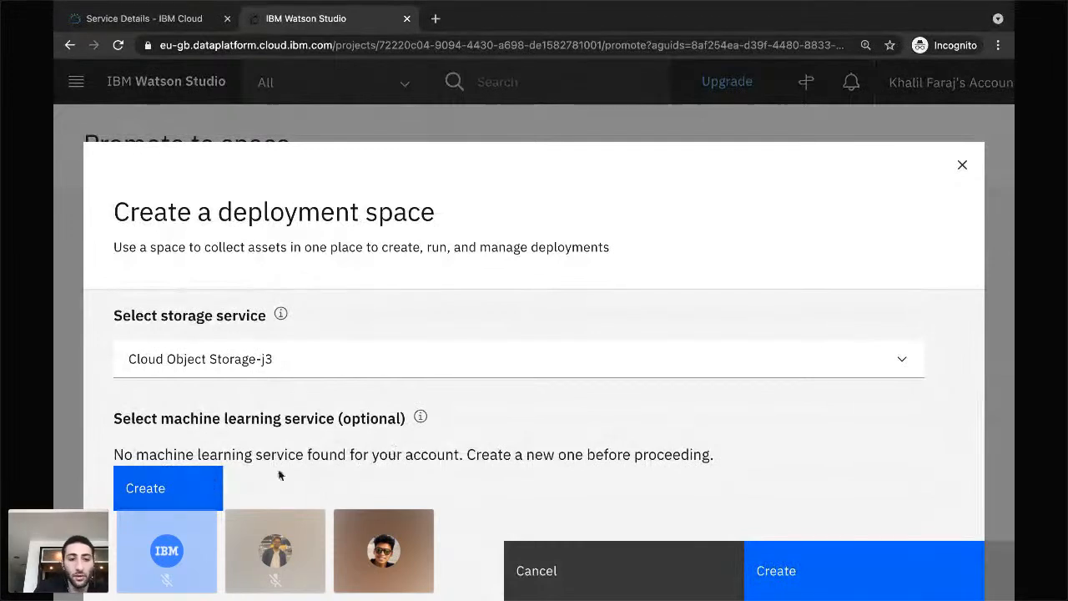
click(162, 492)
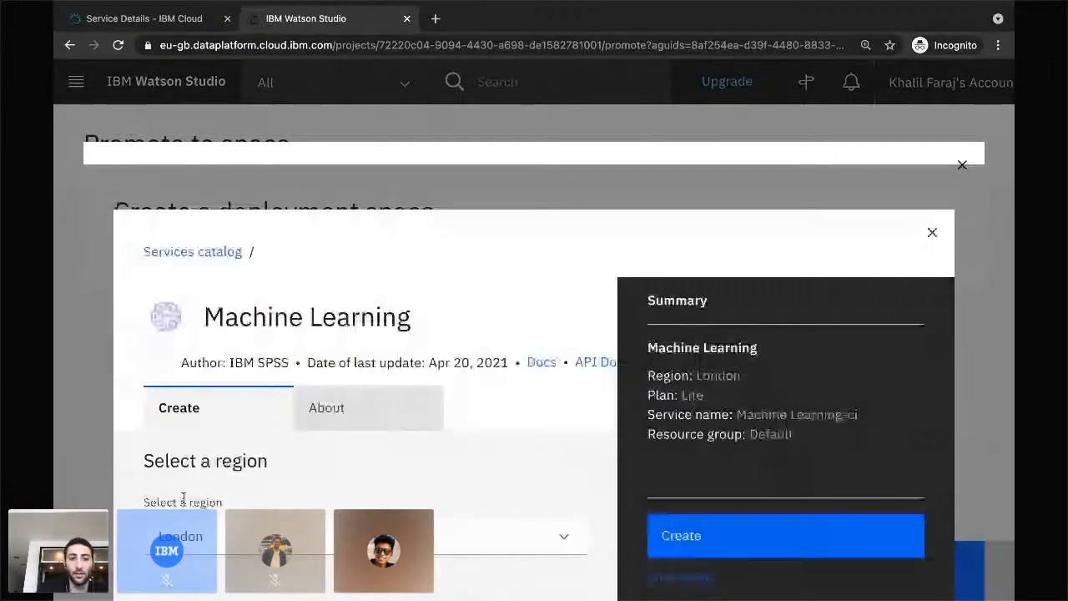
scroll(241, 384, down, 2)
scroll(242, 451, up, 2)
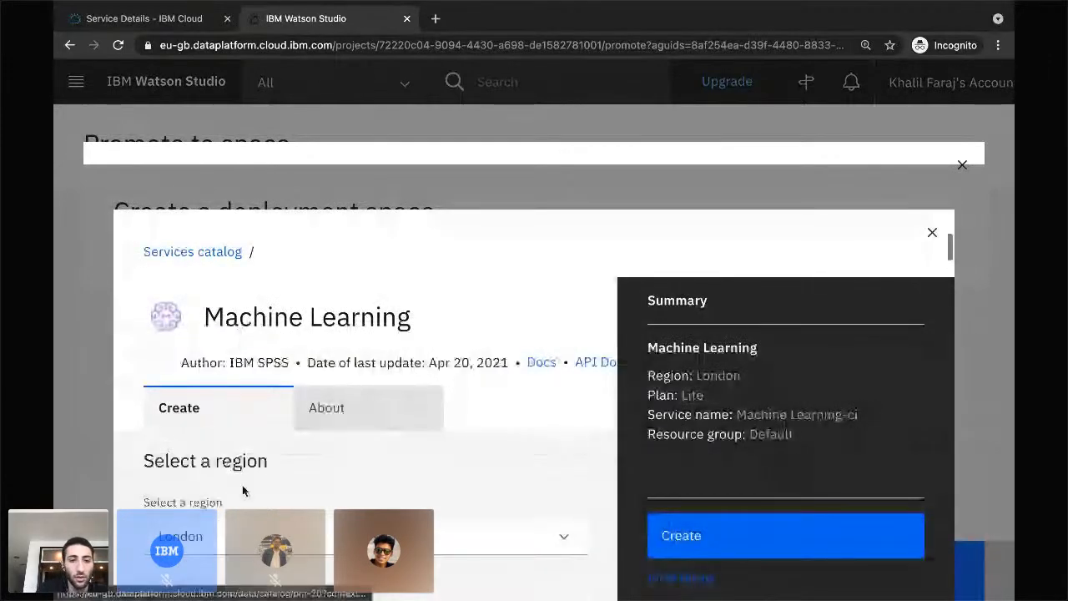
scroll(242, 491, down, 1)
scroll(302, 507, up, 1)
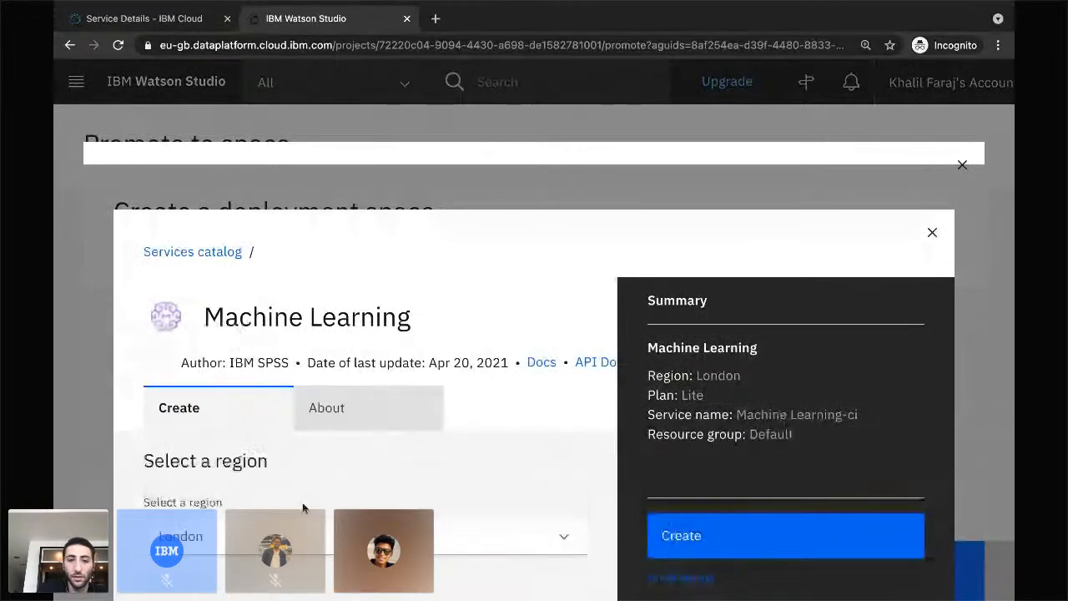
scroll(302, 507, down, 4)
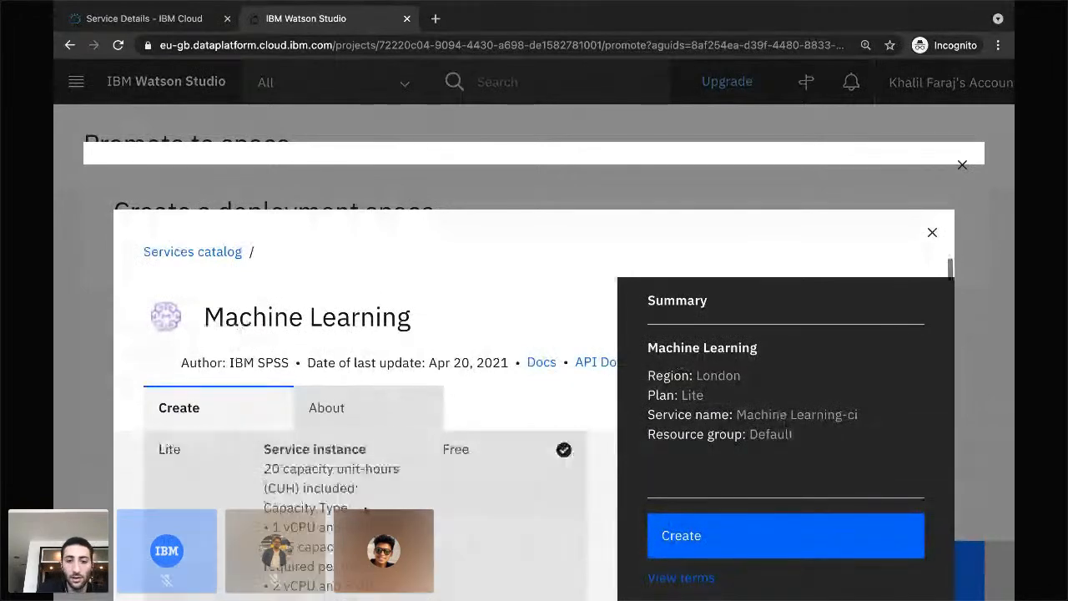
scroll(364, 509, up, 1)
scroll(364, 509, down, 3)
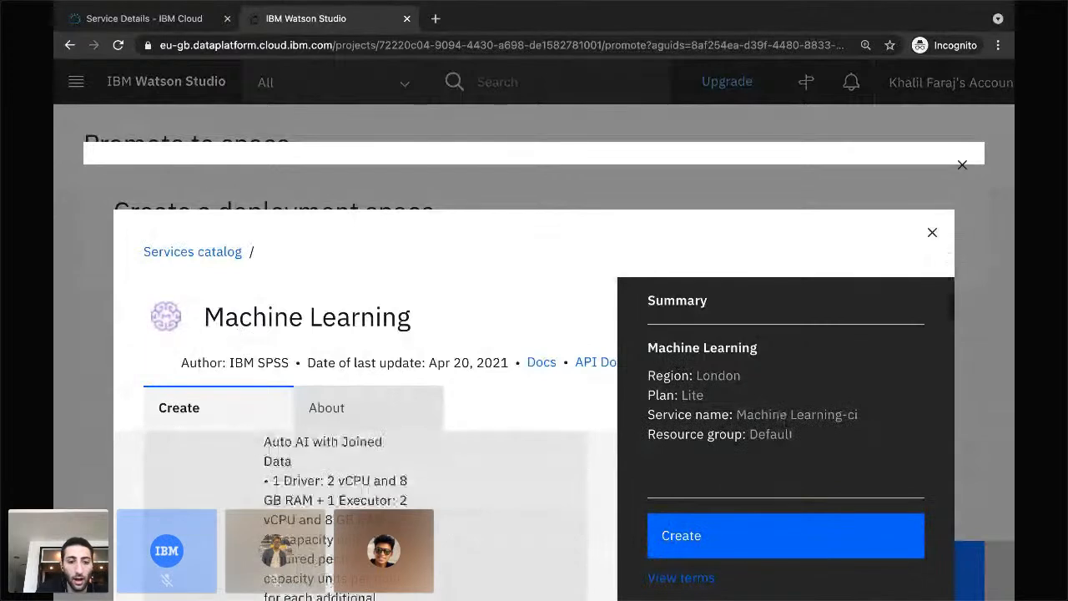
scroll(347, 511, down, 5)
scroll(347, 511, up, 2)
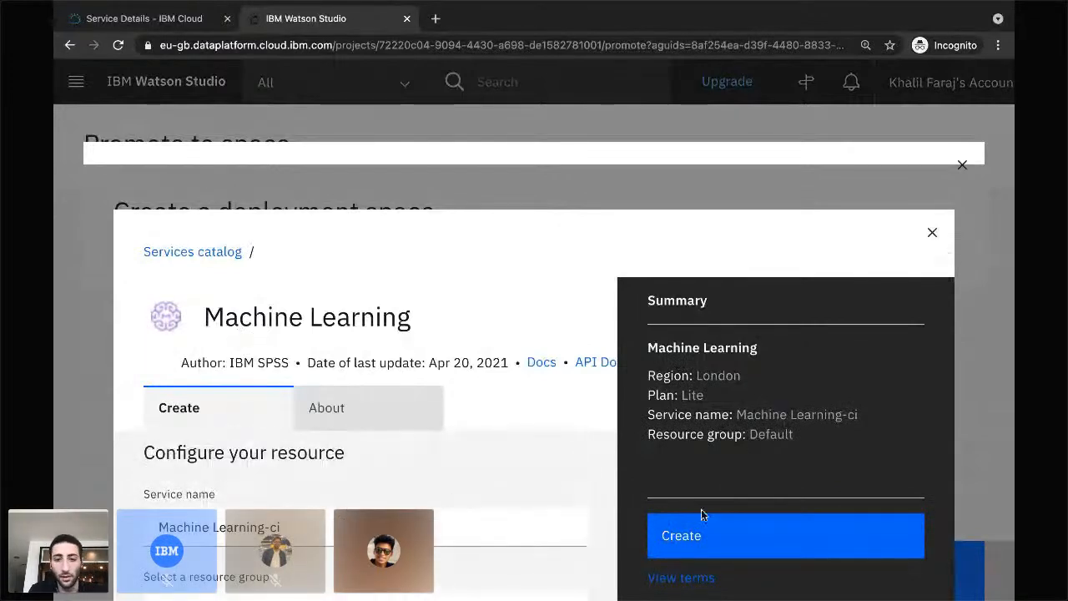
scroll(720, 484, down, 1)
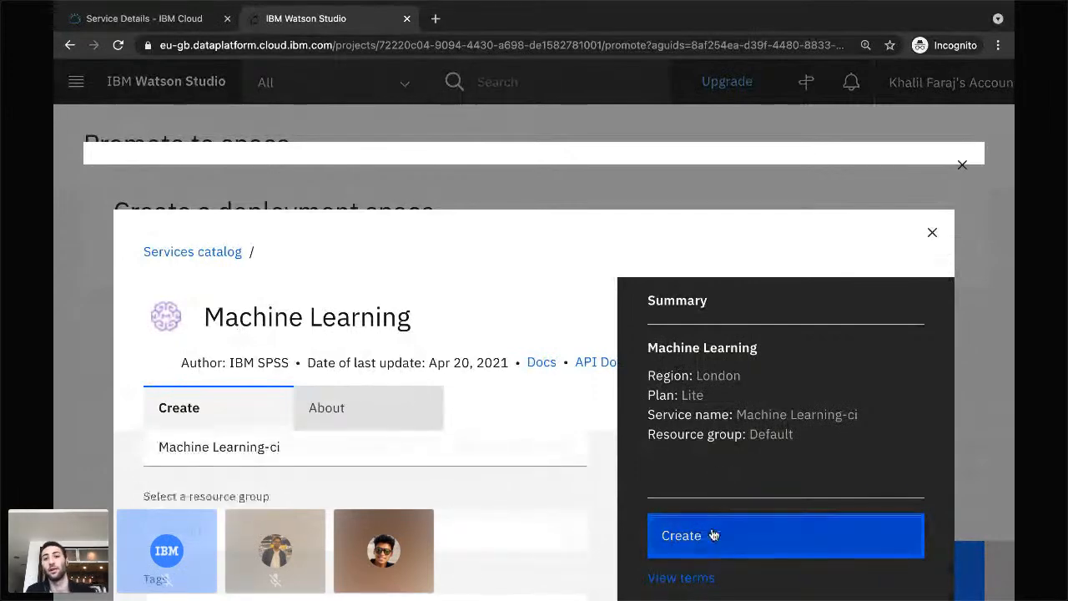
click(713, 535)
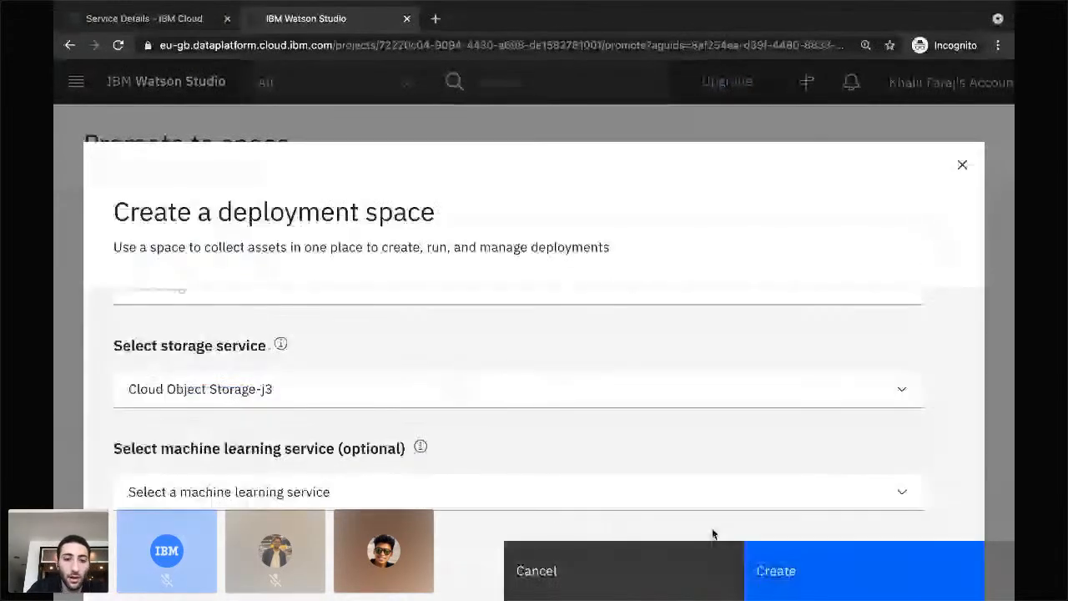
- Assign the Machine Learning-ci service to the deployment space, create the space and dismiss the completion notice
click(473, 501)
scroll(474, 507, down, 1)
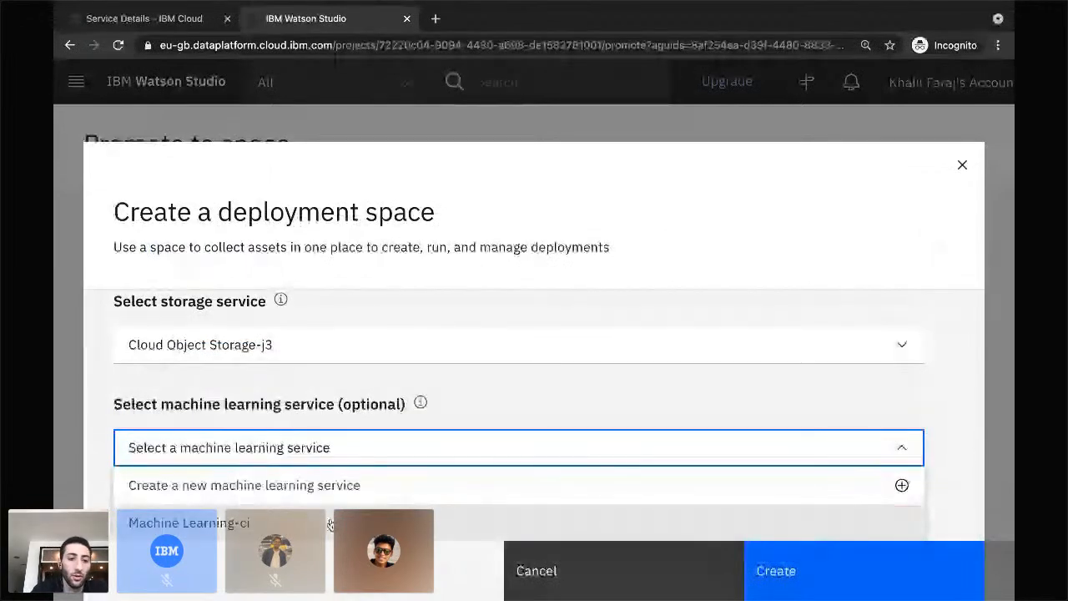
click(279, 525)
scroll(319, 432, down, 1)
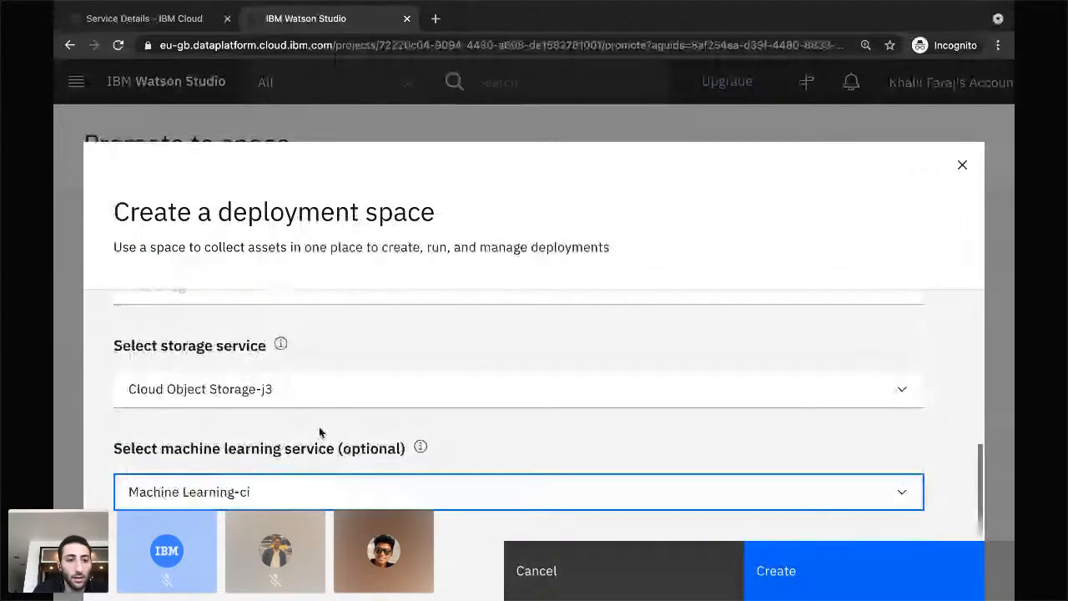
scroll(319, 432, up, 5)
scroll(237, 432, down, 5)
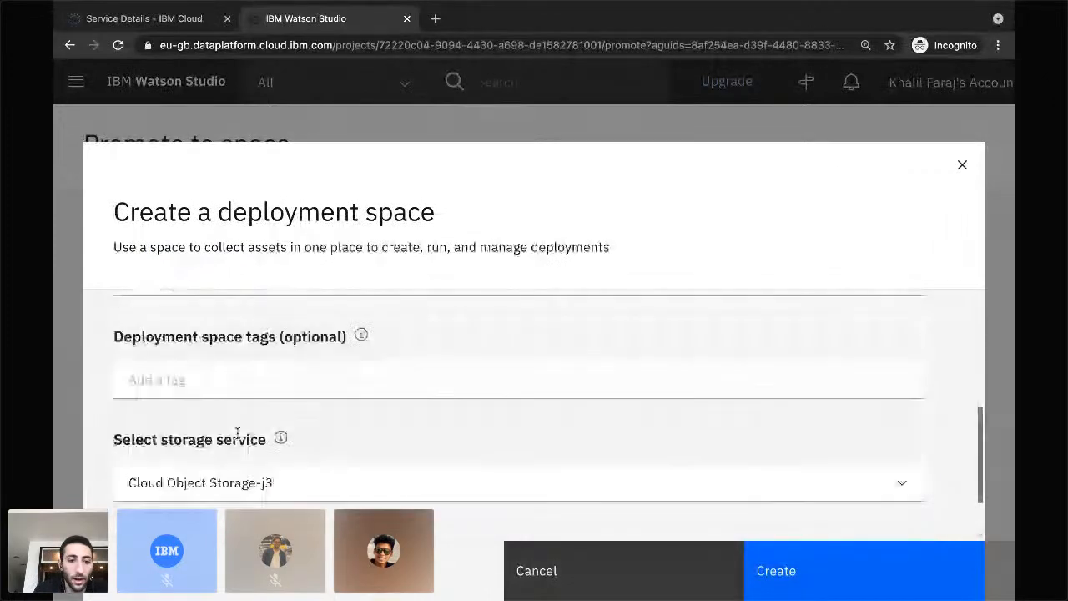
scroll(214, 434, down, 2)
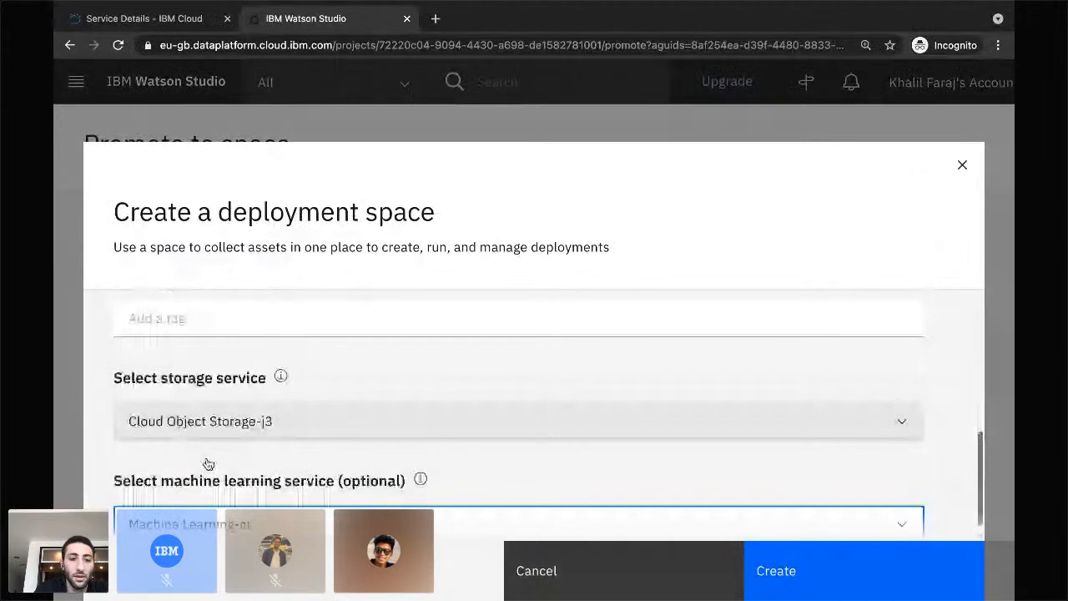
scroll(208, 464, down, 1)
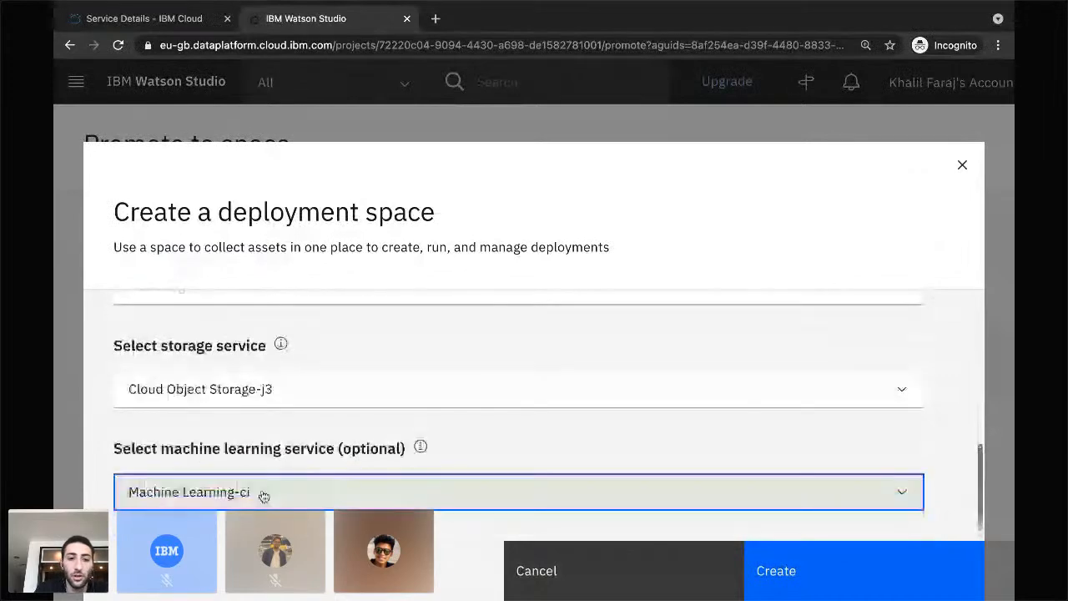
click(831, 573)
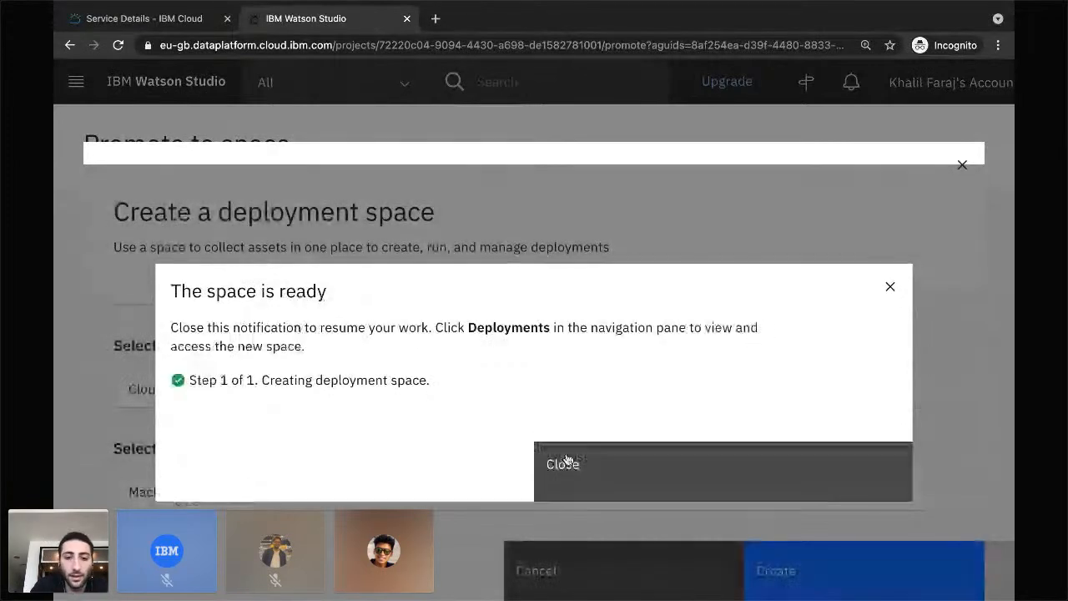
click(602, 472)
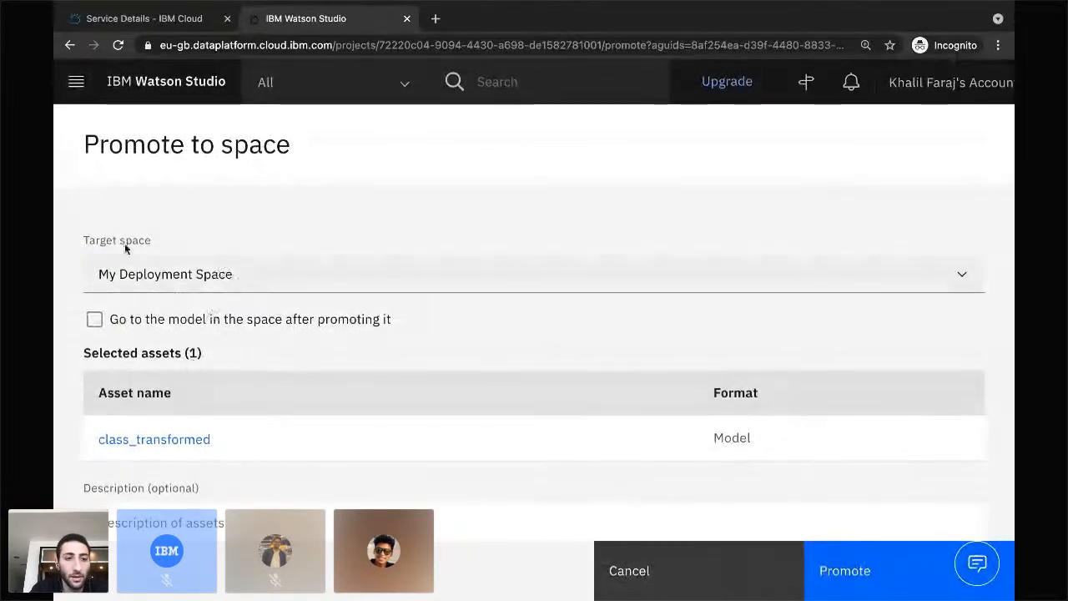
- Rename the class_transformed asset being promoted to LSVM Model
scroll(219, 361, down, 1)
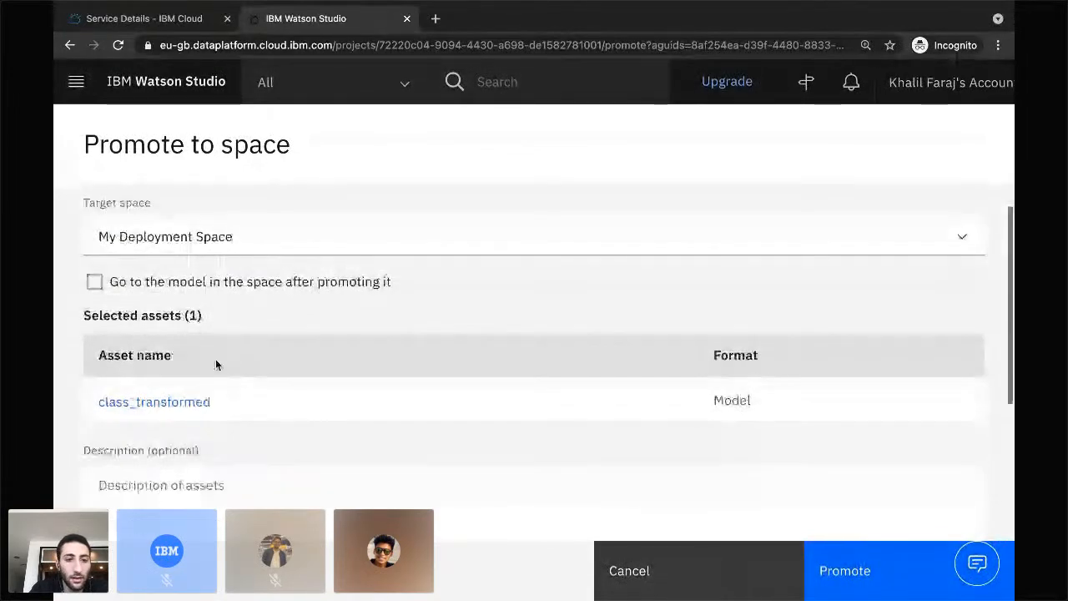
scroll(208, 421, down, 1)
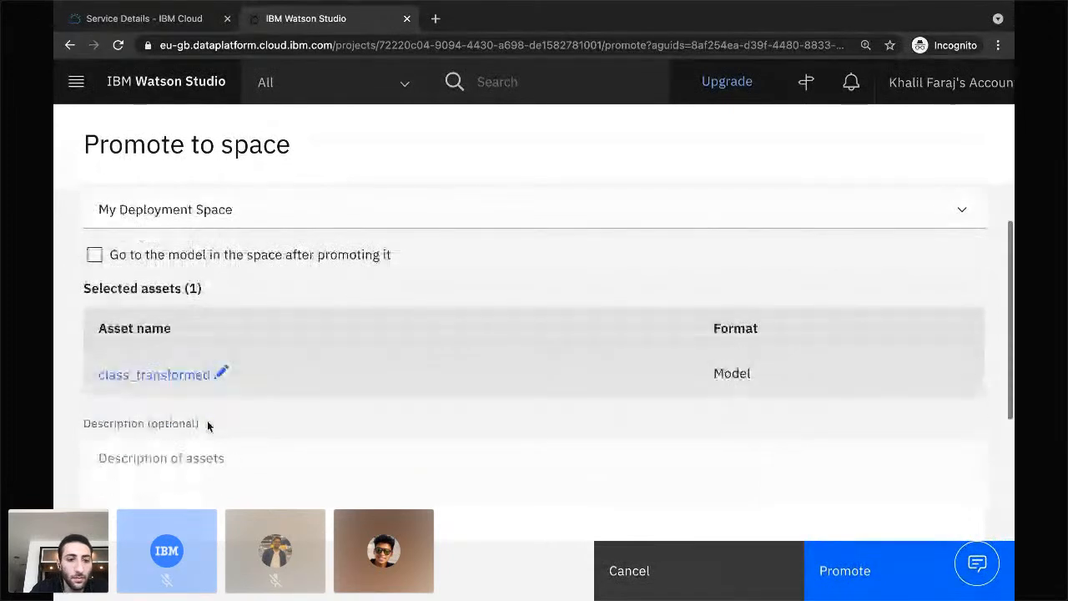
click(221, 372)
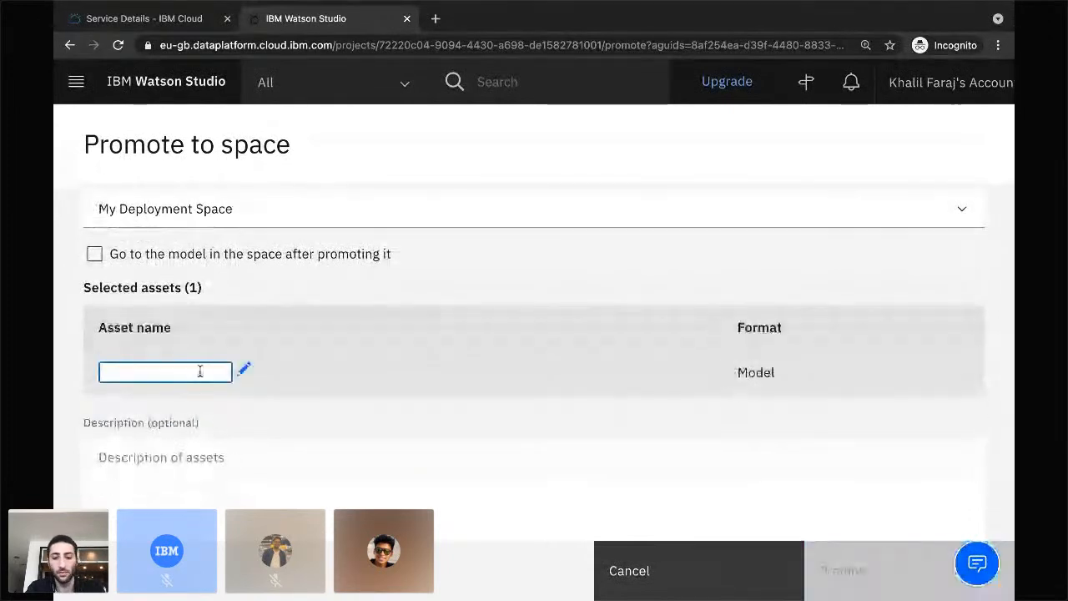
text(LSV)
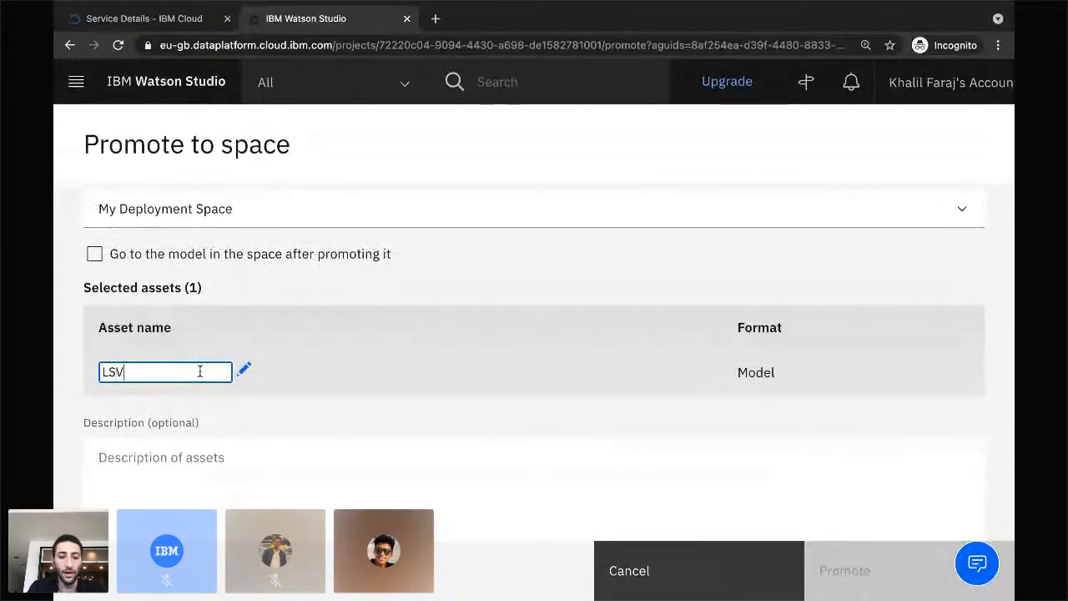
text(M MO)
key(BackSpace)
key(BackSpace)
key(BackSpace)
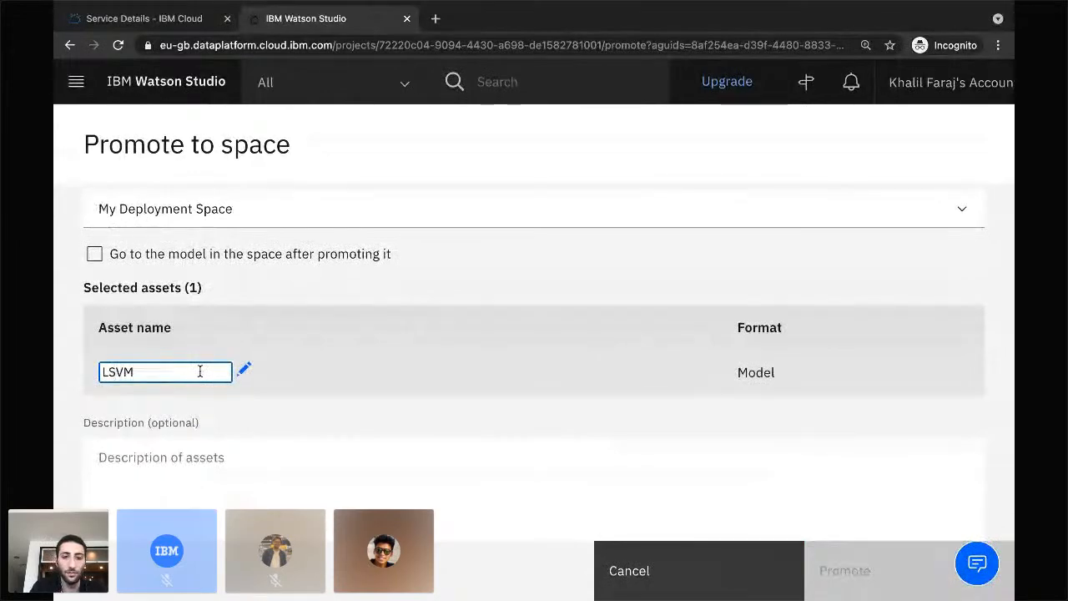
text(Model)
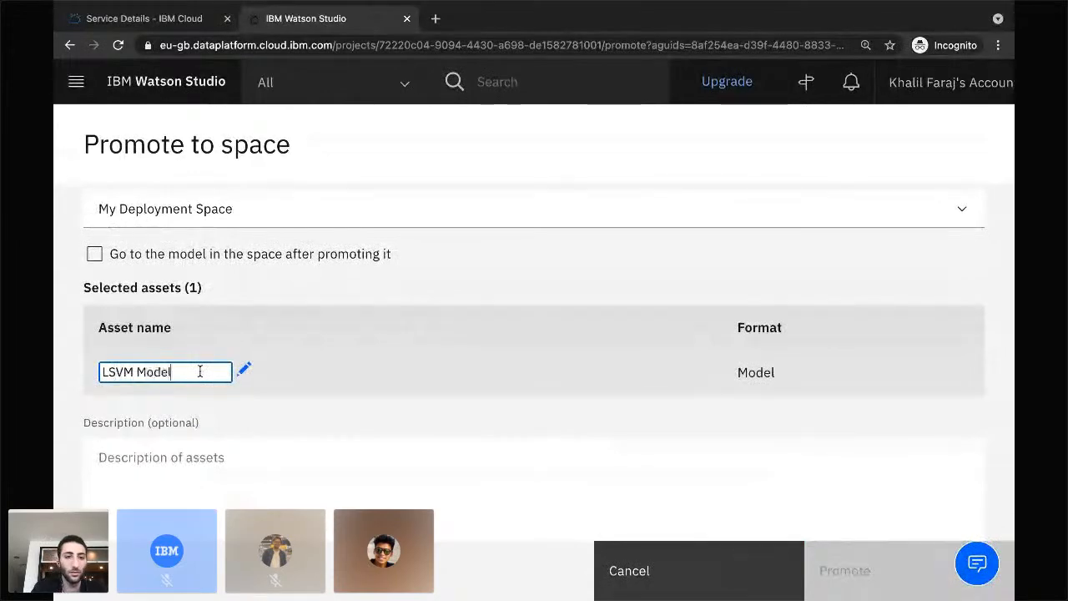
- Promote the renamed LSVM Model to My Deployment Space, leaving the description and tags empty
click(402, 407)
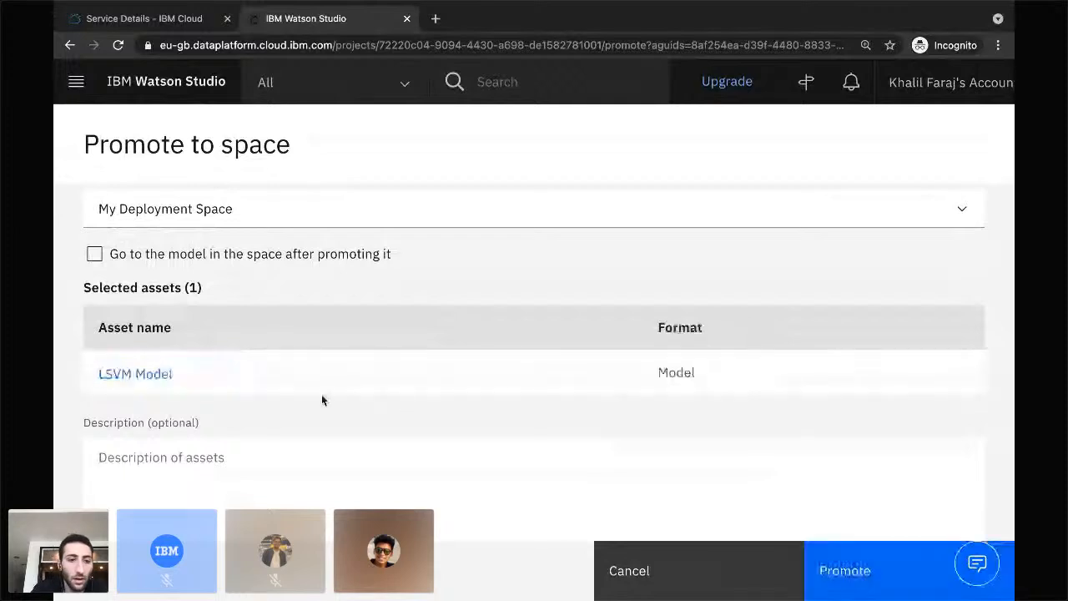
scroll(216, 480, down, 1)
scroll(624, 448, down, 3)
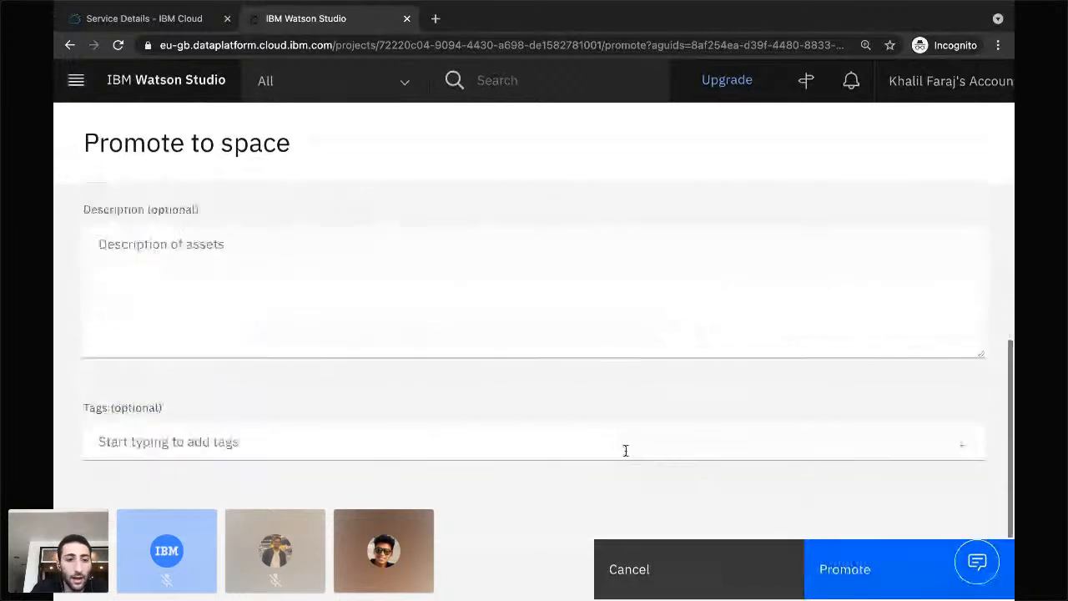
scroll(628, 371, up, 3)
scroll(628, 371, down, 3)
click(852, 568)
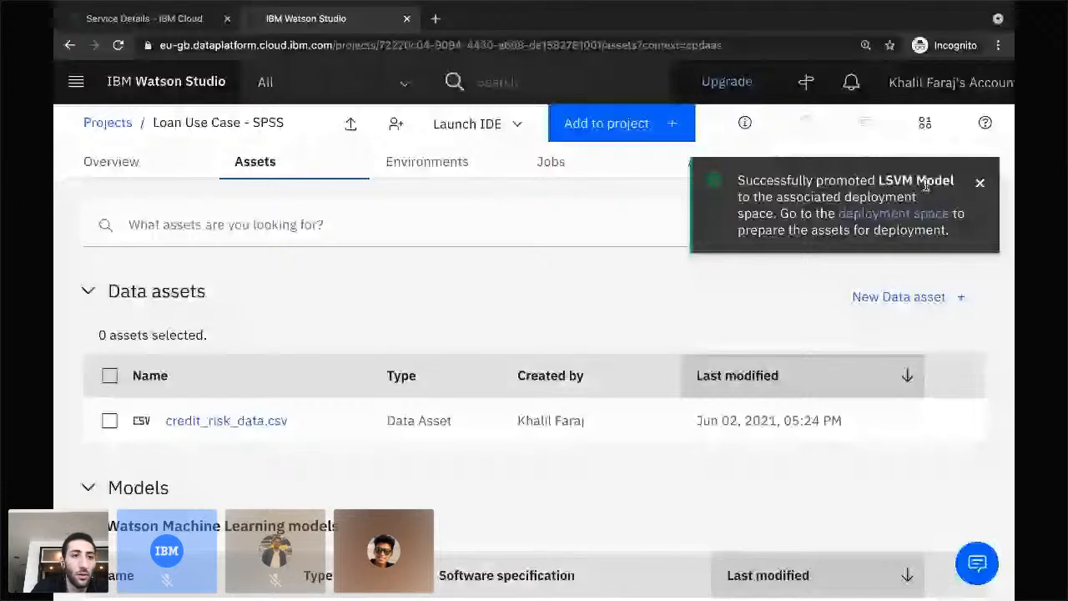
- Open My Deployment Space from the list of all deployment spaces, dismissing the welcome tour
click(74, 83)
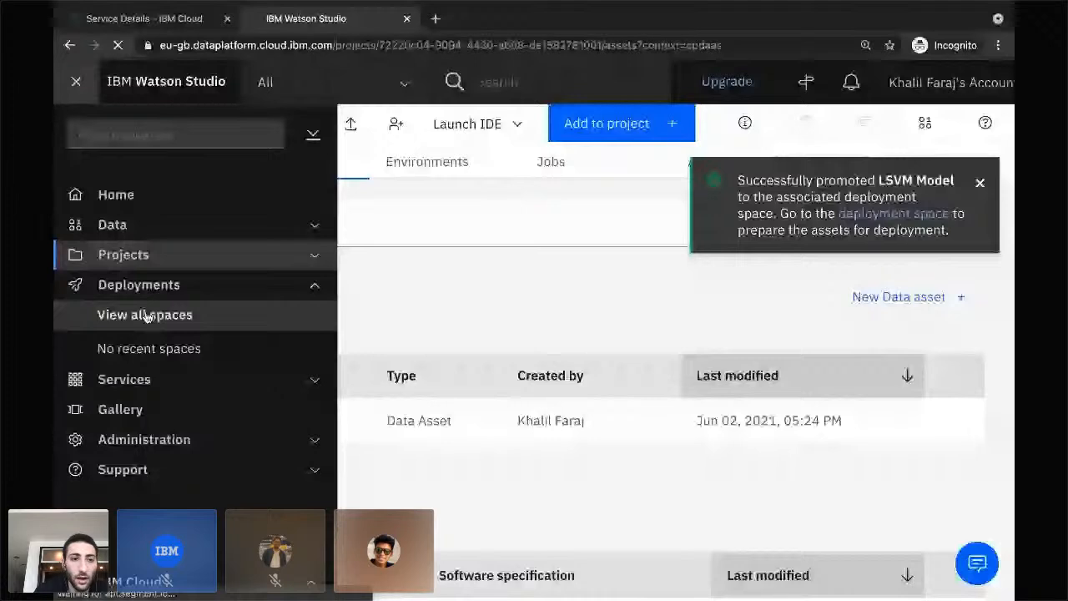
click(145, 316)
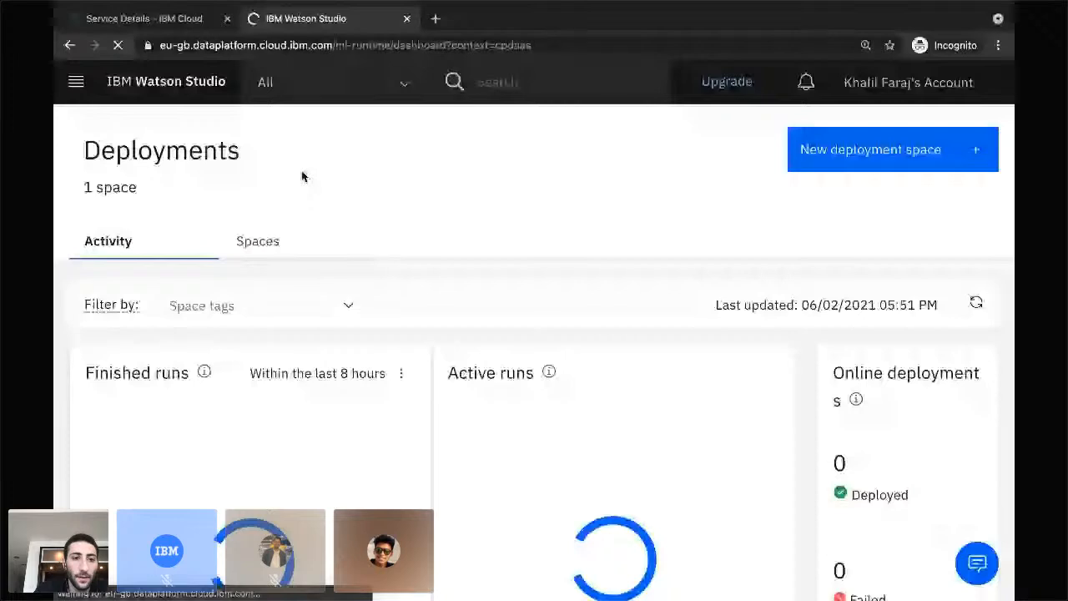
click(261, 247)
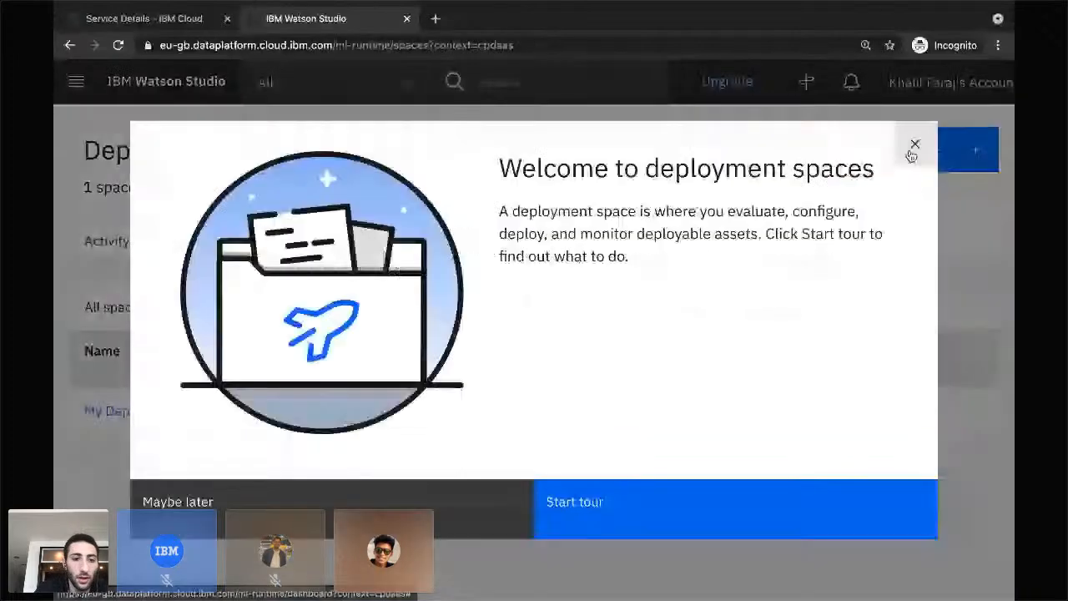
click(913, 148)
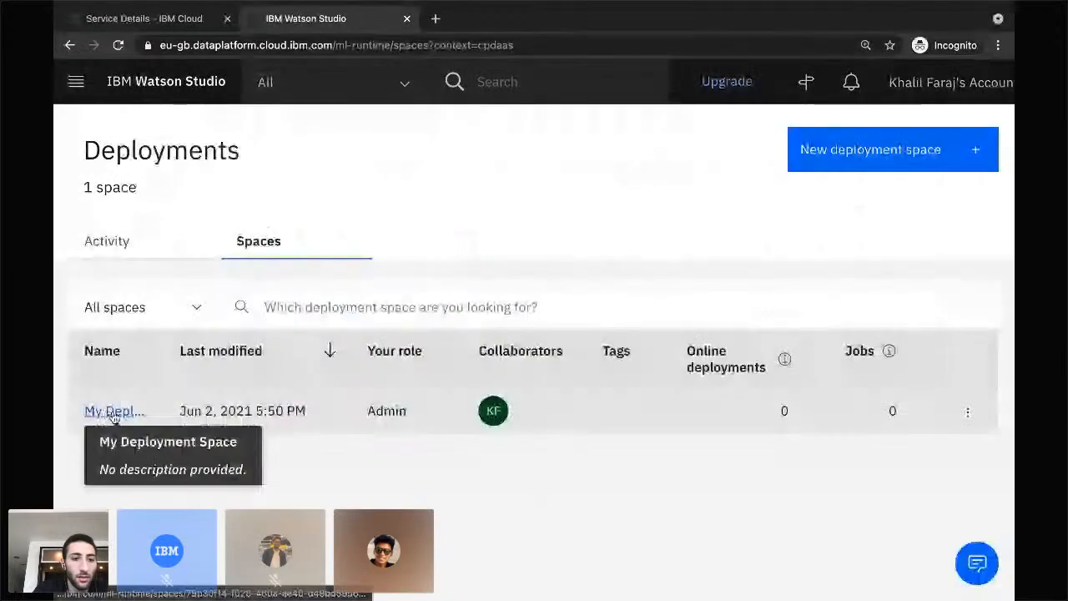
click(114, 416)
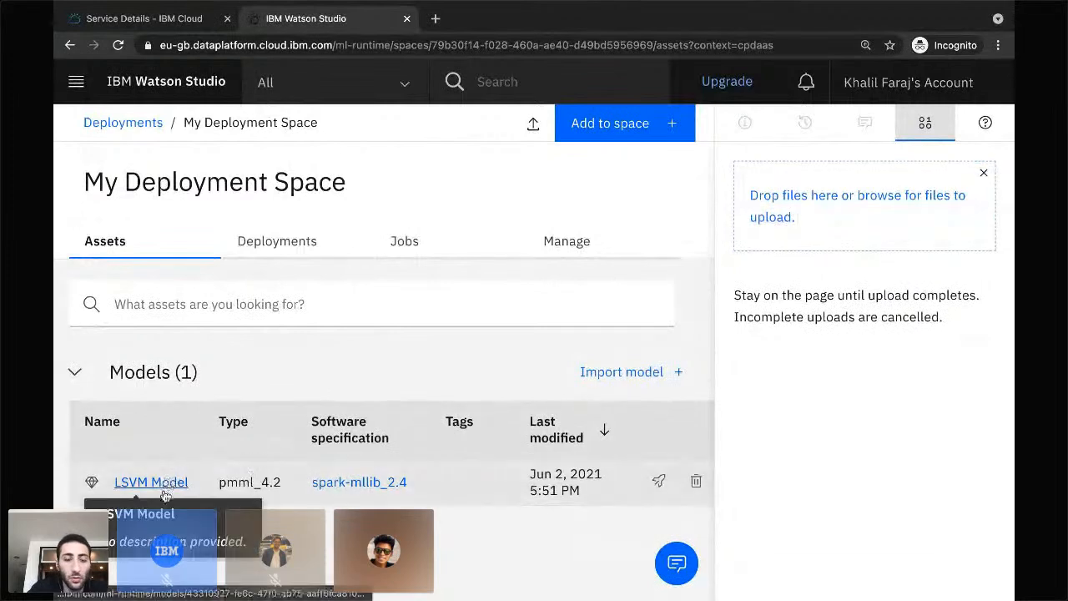
- Start a new deployment of the LSVM Model asset with the Online deployment type
click(658, 485)
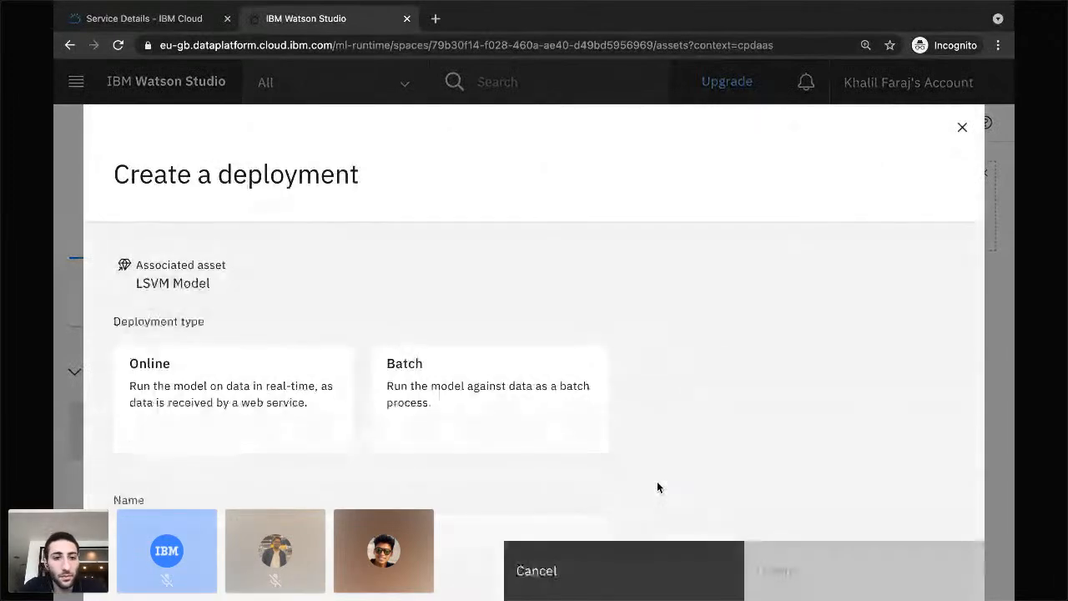
scroll(412, 484, down, 1)
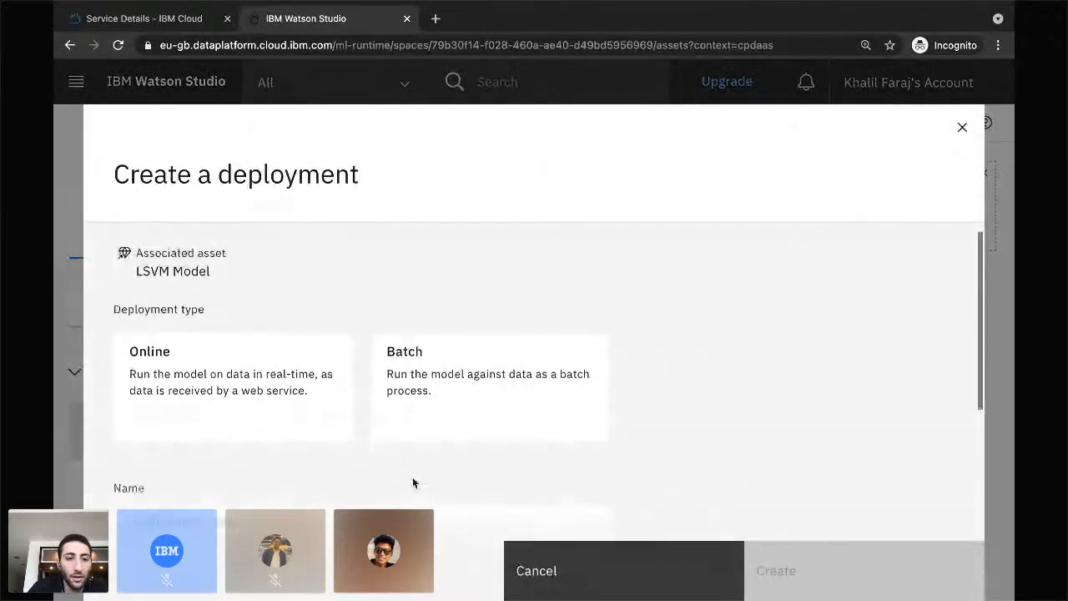
click(312, 429)
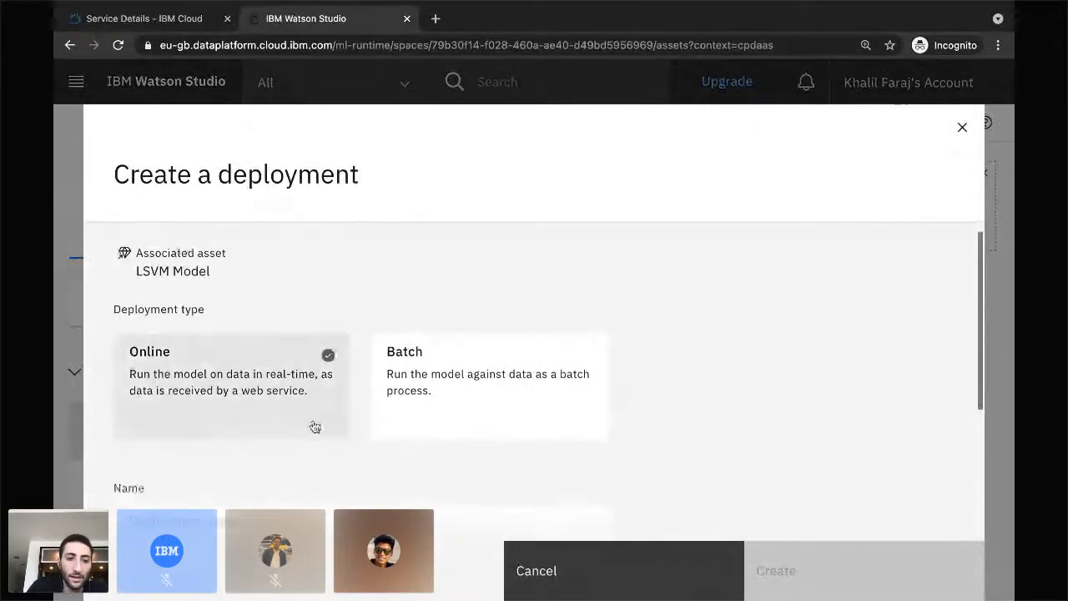
click(277, 398)
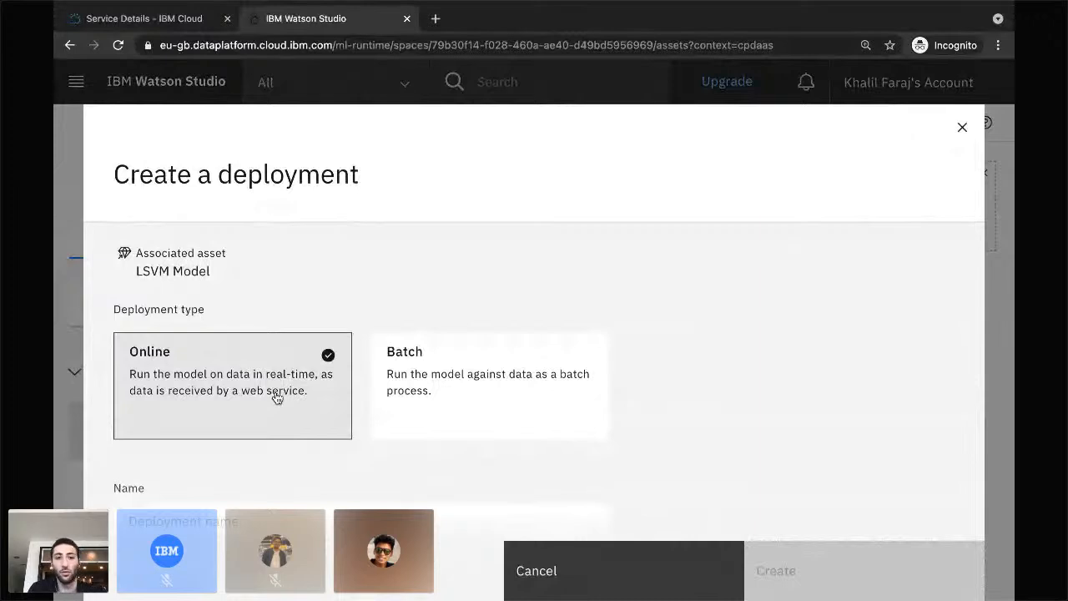
- Name the deployment LSVM Loan Model and create it without a description or tags
scroll(272, 459, down, 1)
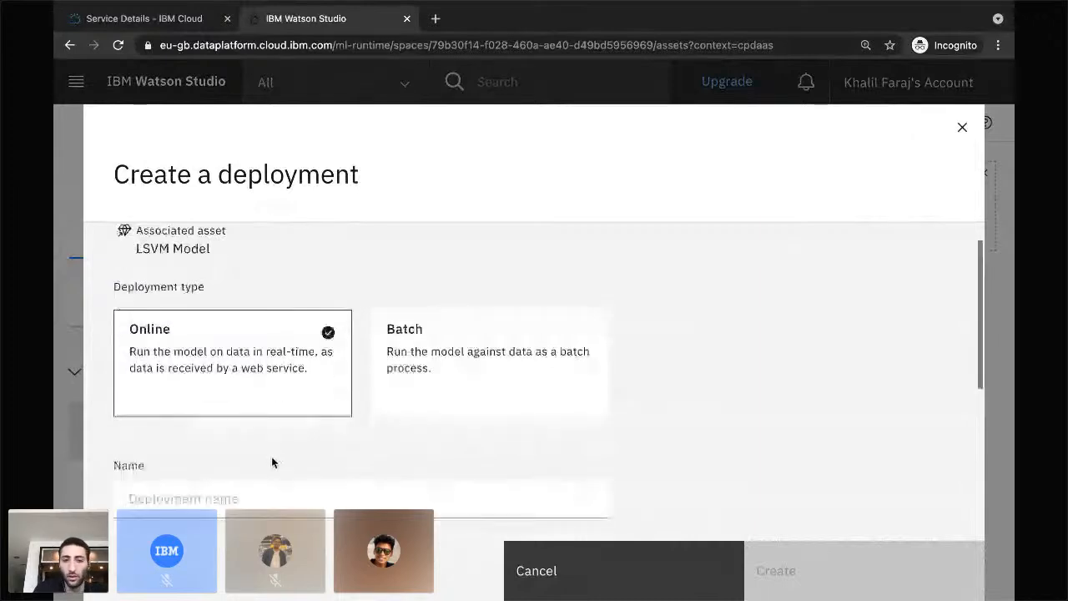
scroll(268, 459, down, 2)
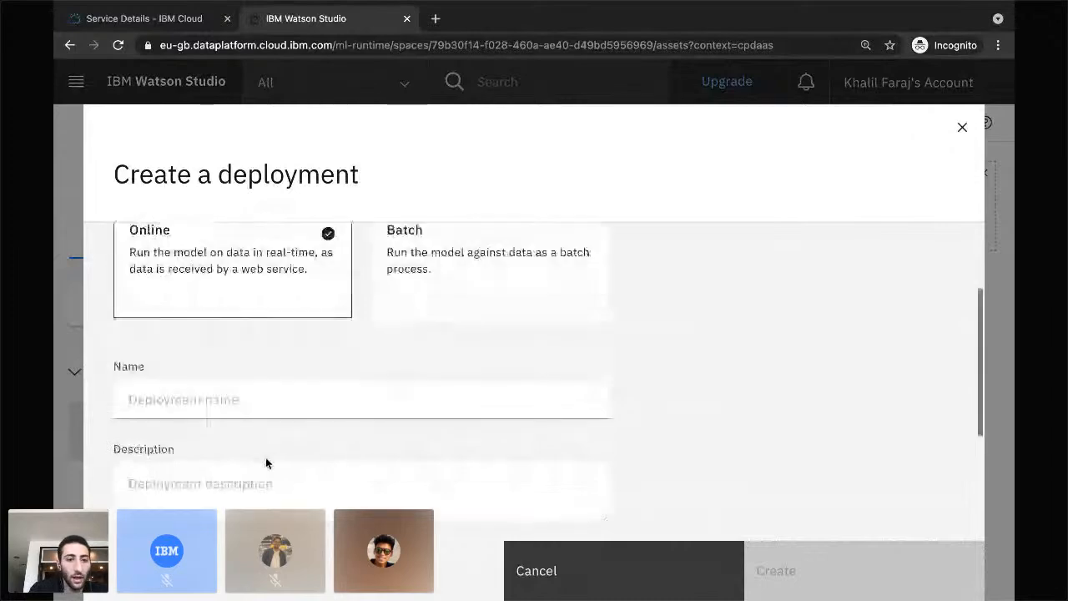
scroll(266, 457, down, 1)
click(250, 388)
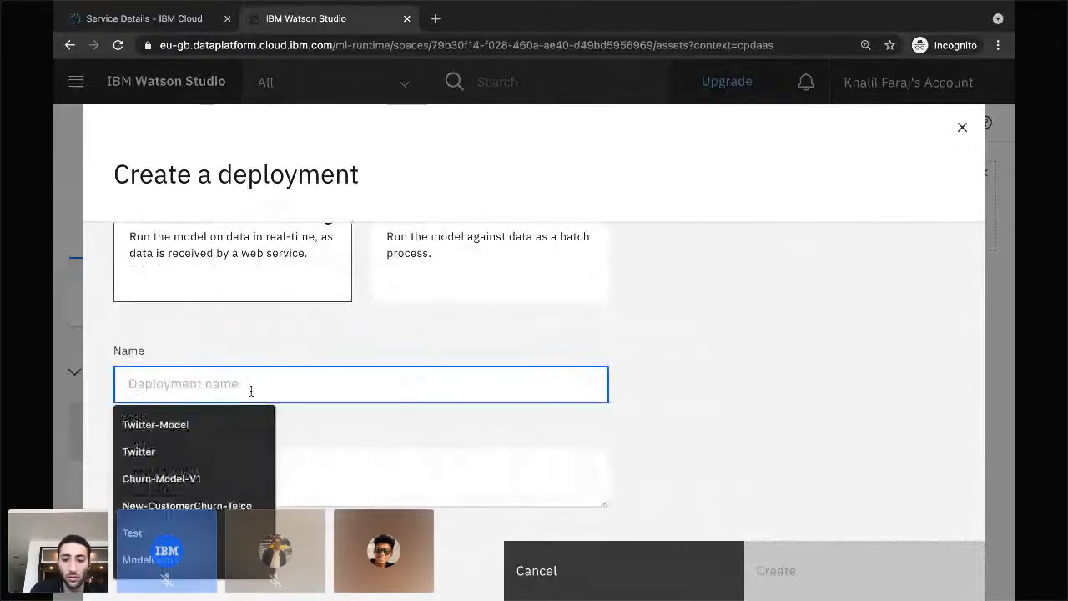
text(LSV)
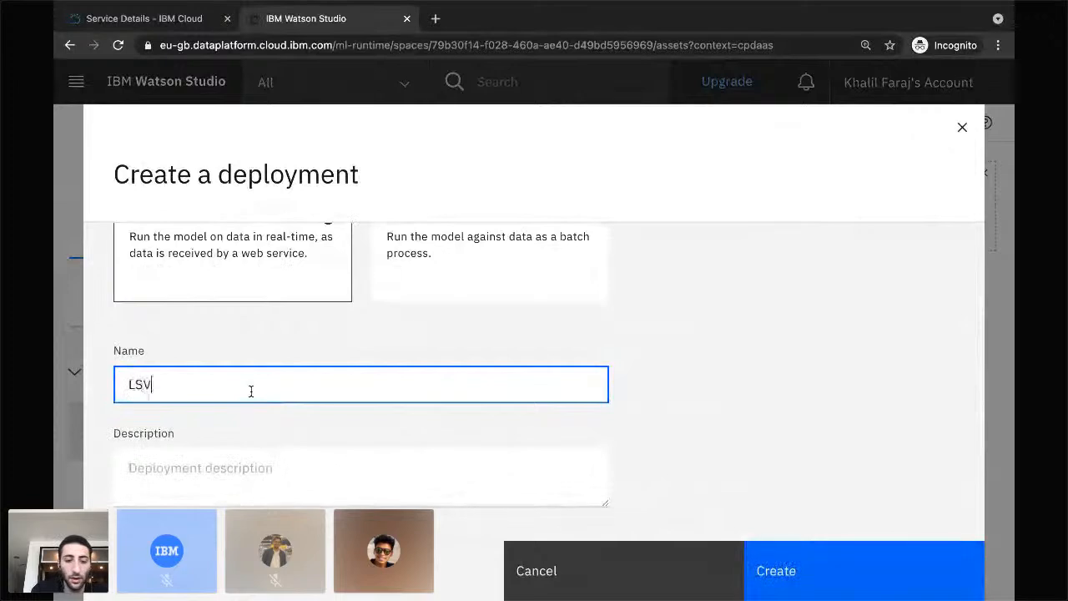
text(M Lo)
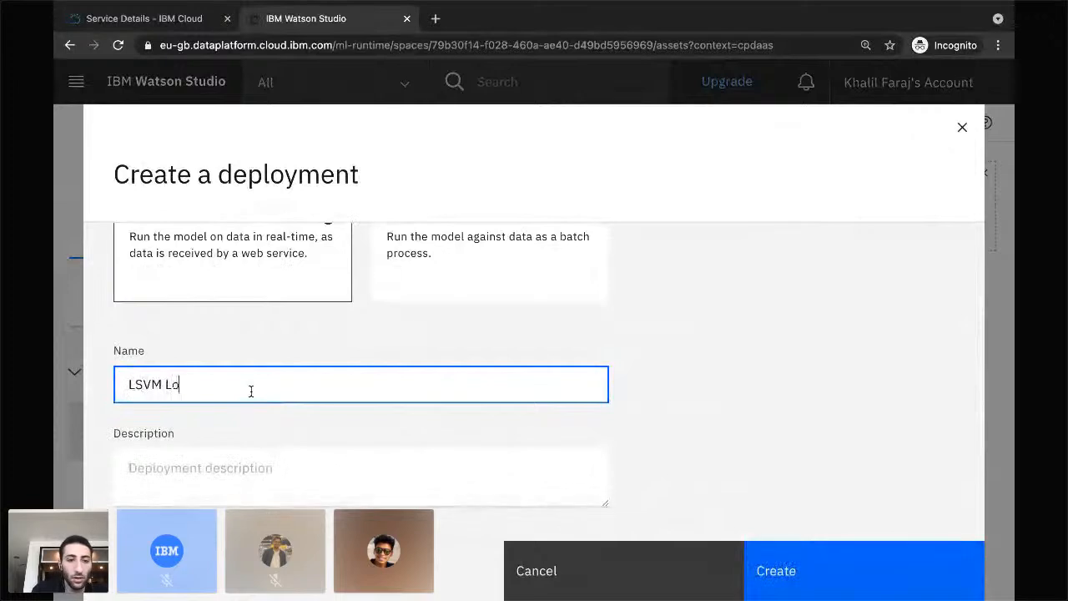
key(BackSpace)
text(On)
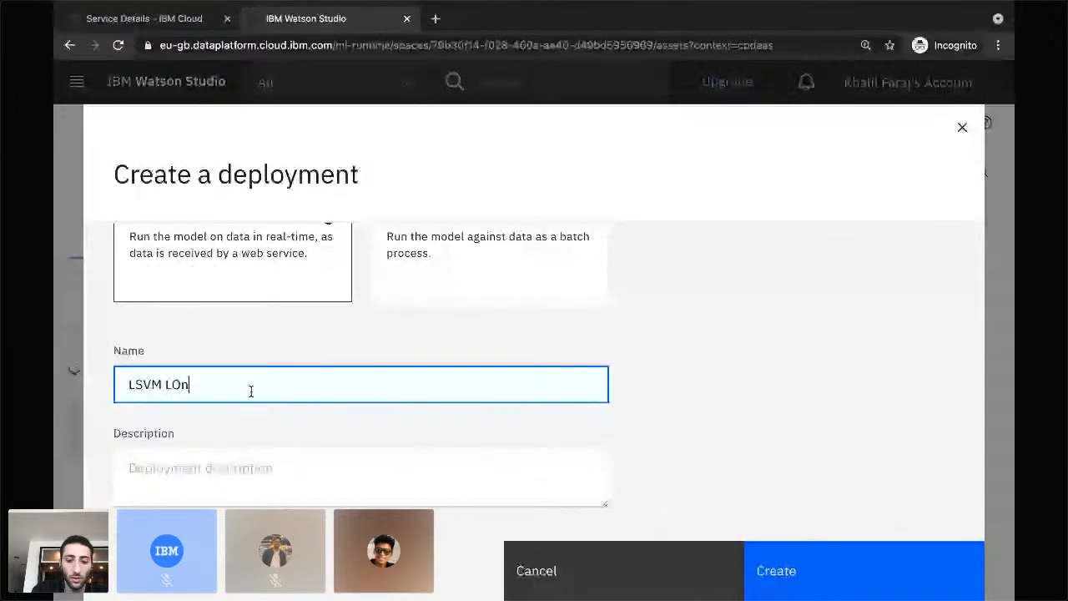
key(BackSpace)
key(BackSpace)
text(oan Model)
scroll(253, 417, down, 2)
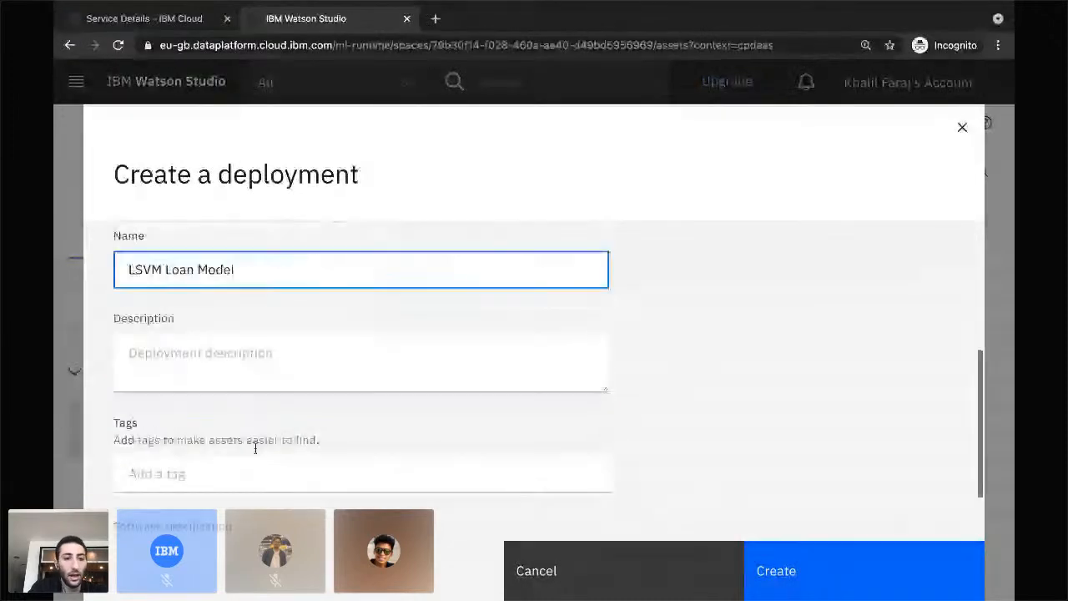
scroll(252, 427, down, 2)
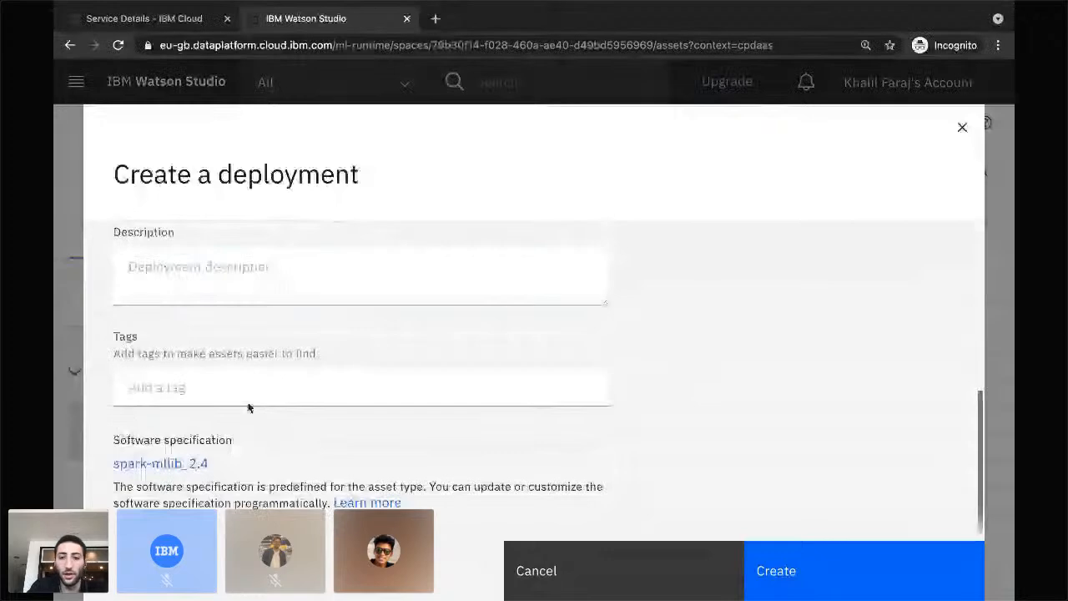
click(775, 571)
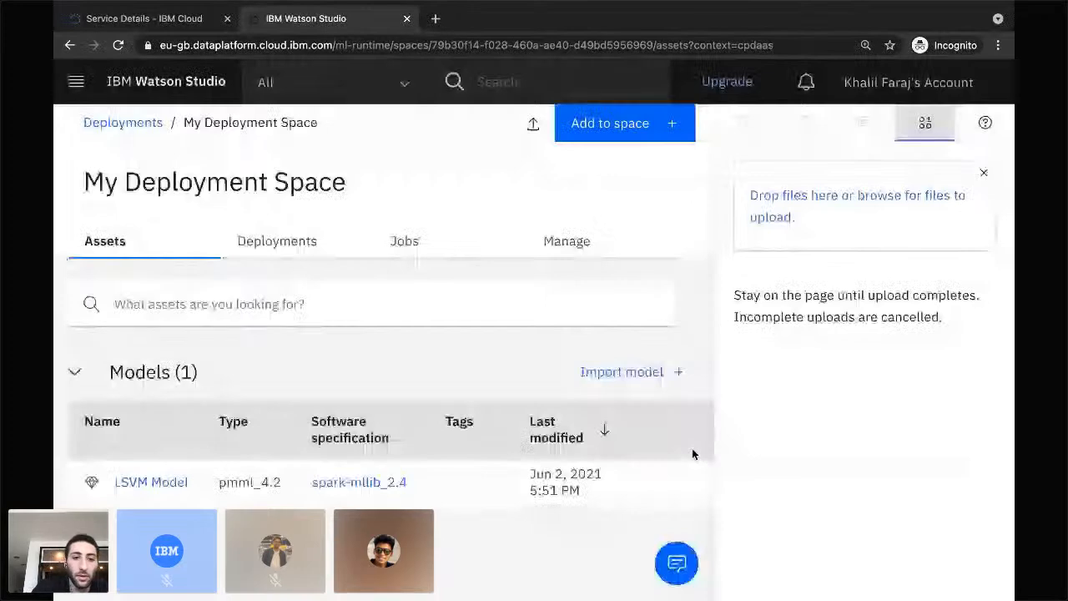
- Open the LSVM Loan Model deployment from the space's deployments and highlight its endpoint URL
click(284, 250)
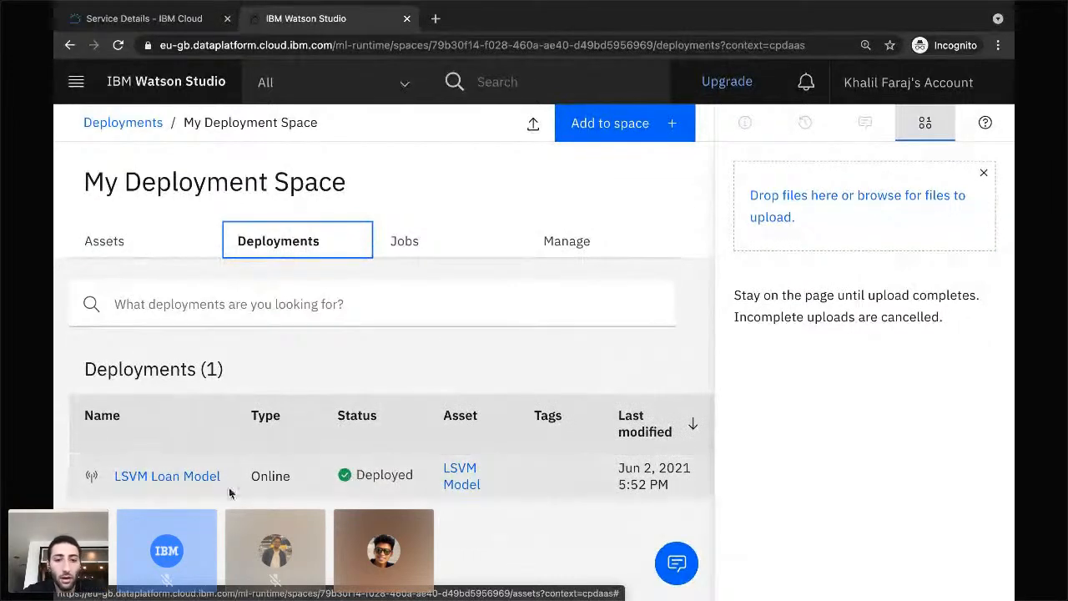
click(184, 476)
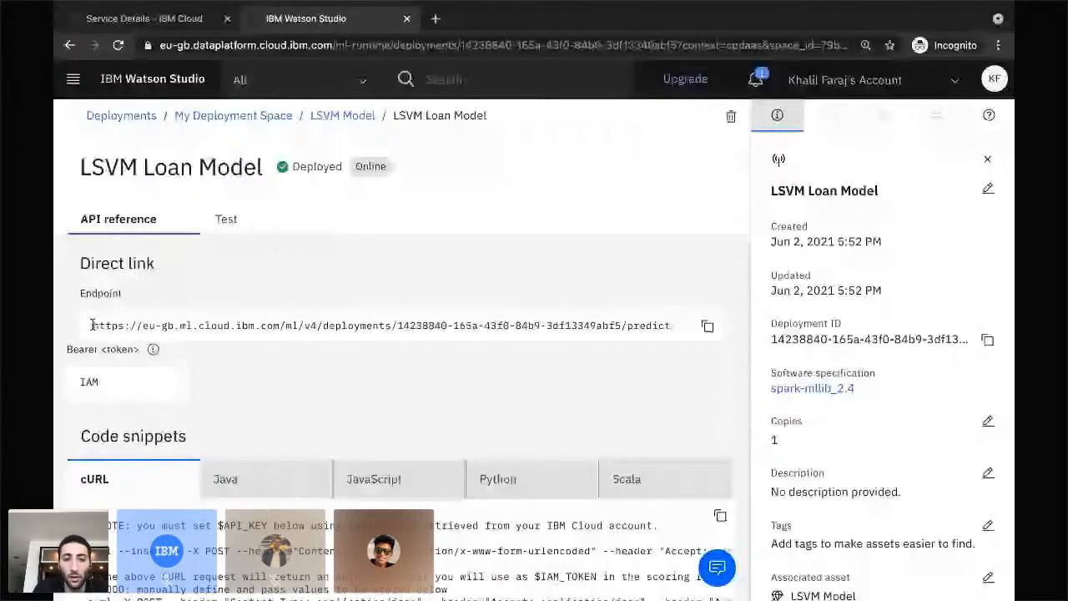
drag(92, 324, 647, 341)
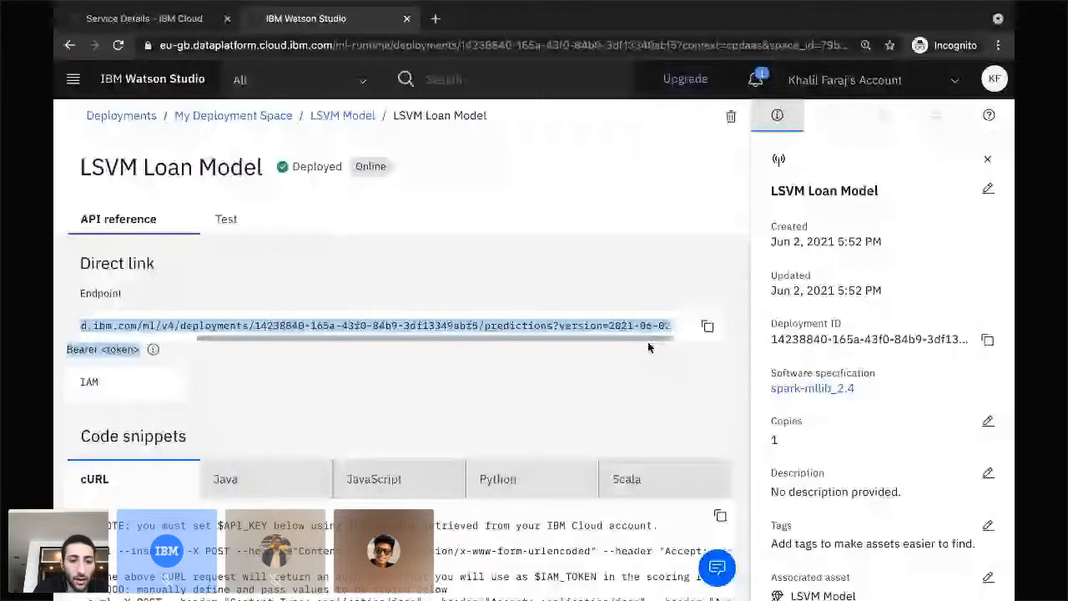
- Review the deployment's API code snippets for Java, JavaScript and Scala, returning to the Java snippet
scroll(269, 447, down, 1)
click(269, 446)
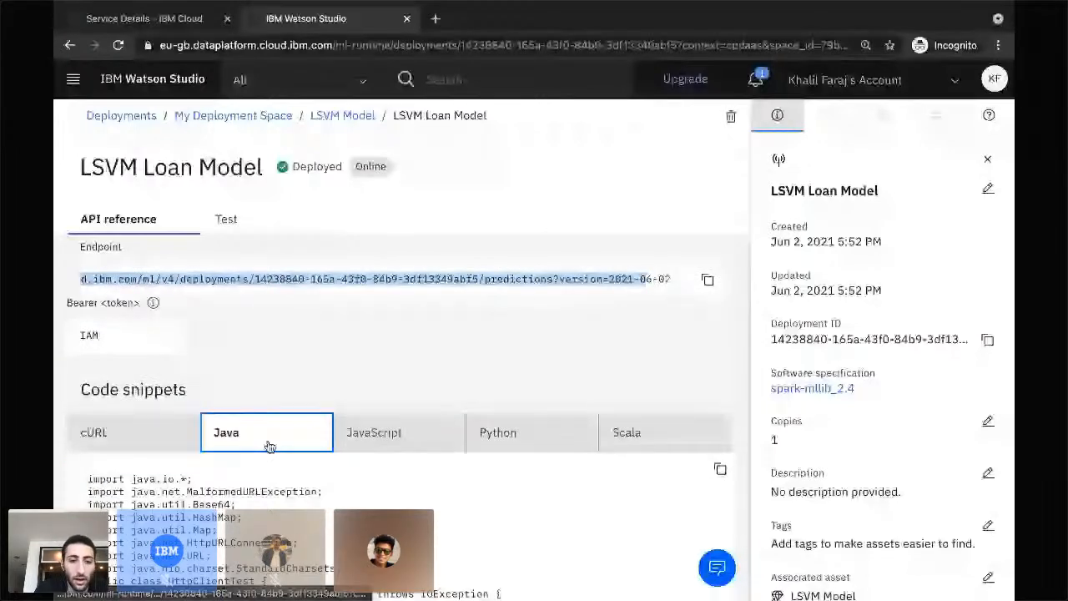
click(392, 432)
scroll(285, 472, down, 1)
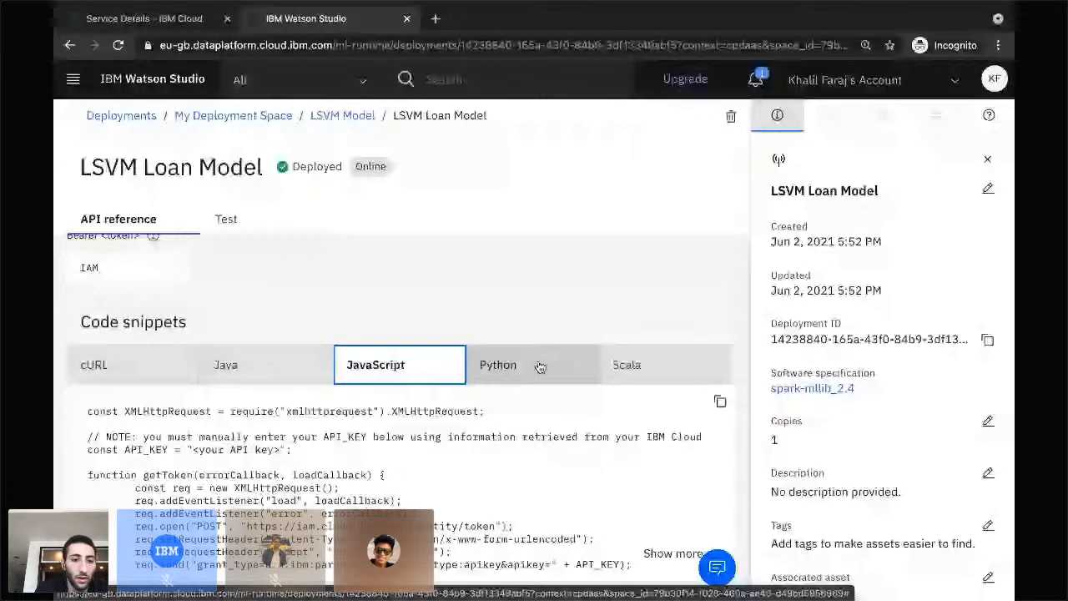
click(627, 366)
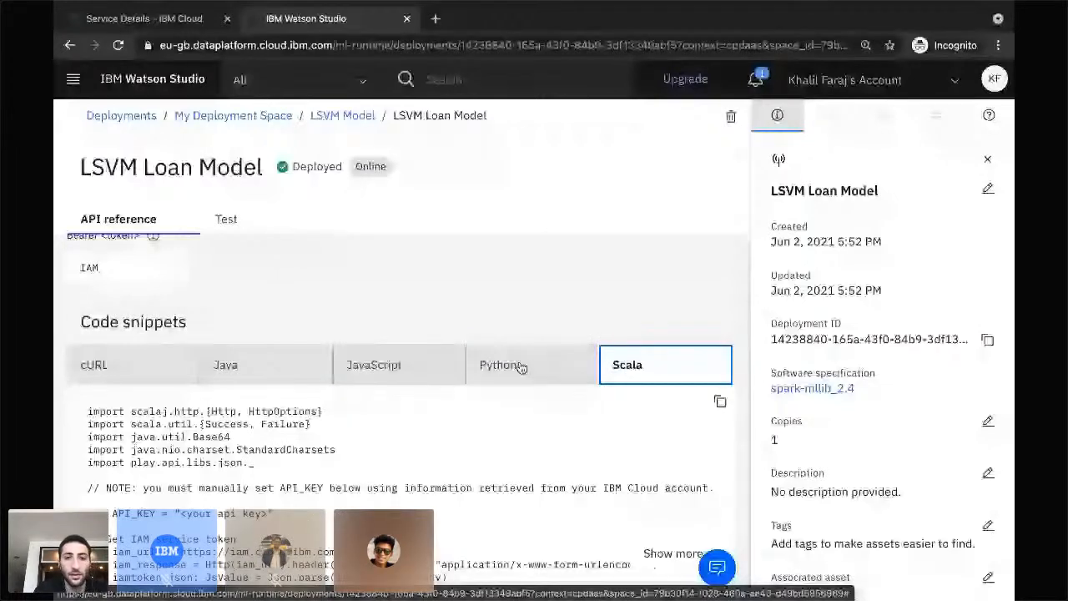
click(267, 365)
scroll(370, 449, up, 1)
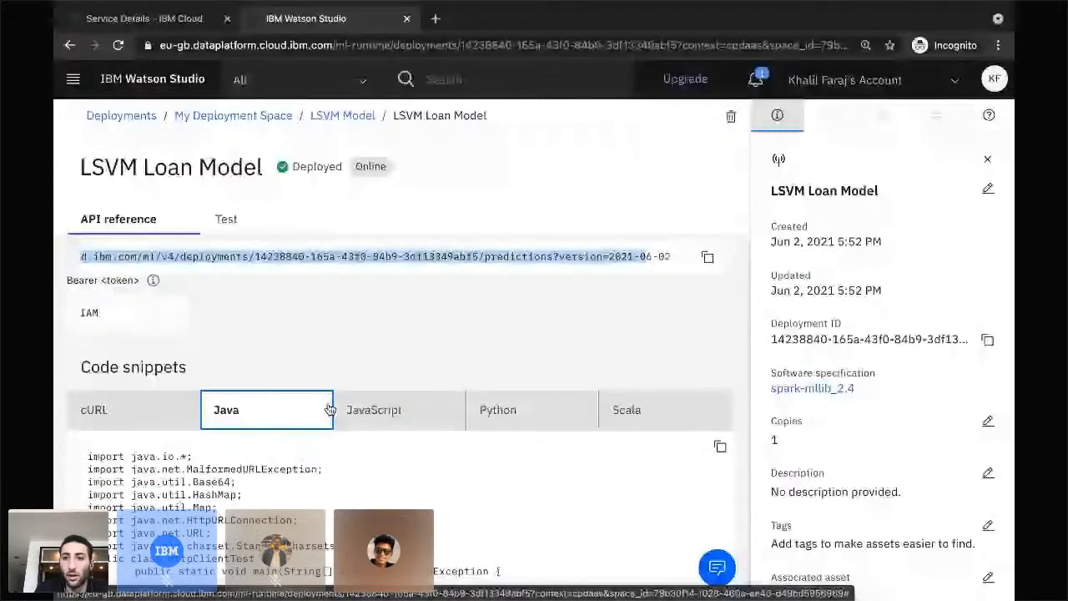
click(874, 80)
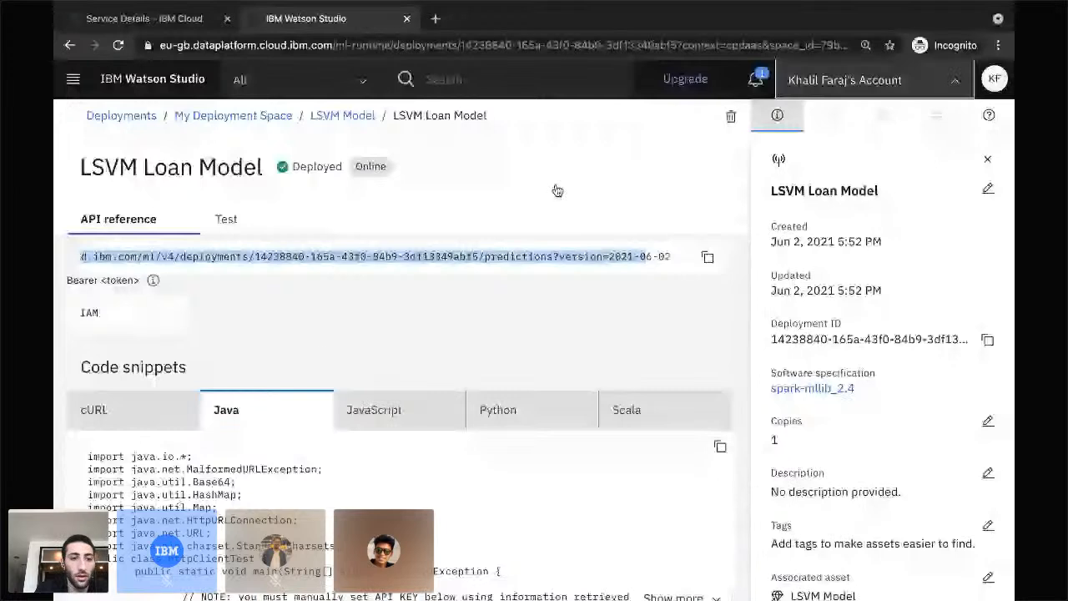
click(318, 353)
scroll(318, 353, down, 1)
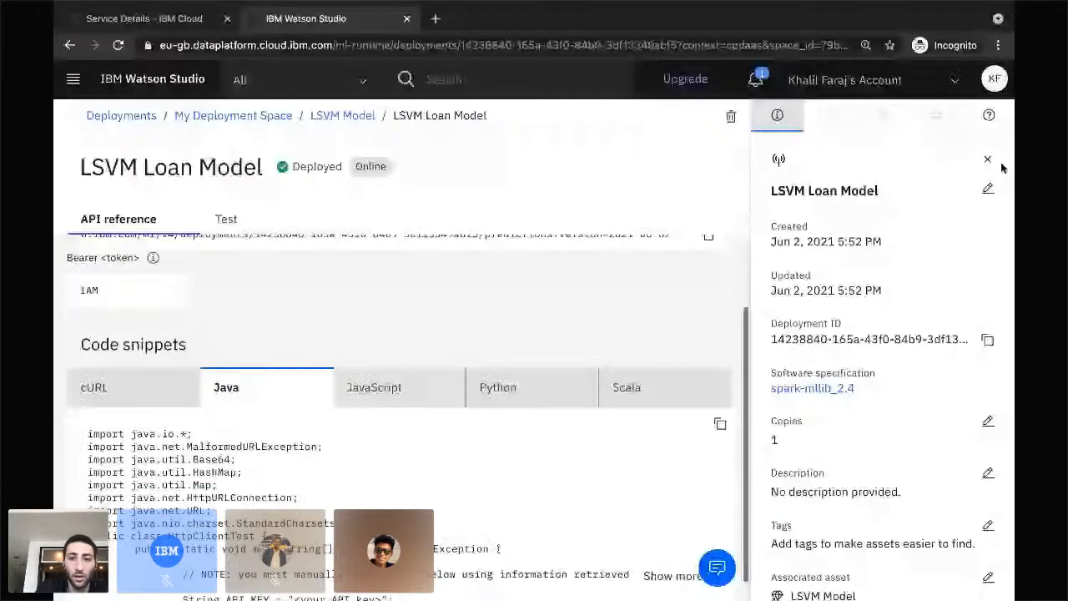
- Close the deployment's information pane and examine the input fields of its test form from installment_commitment_transformed to foreign_worker_transformed
click(988, 159)
click(247, 228)
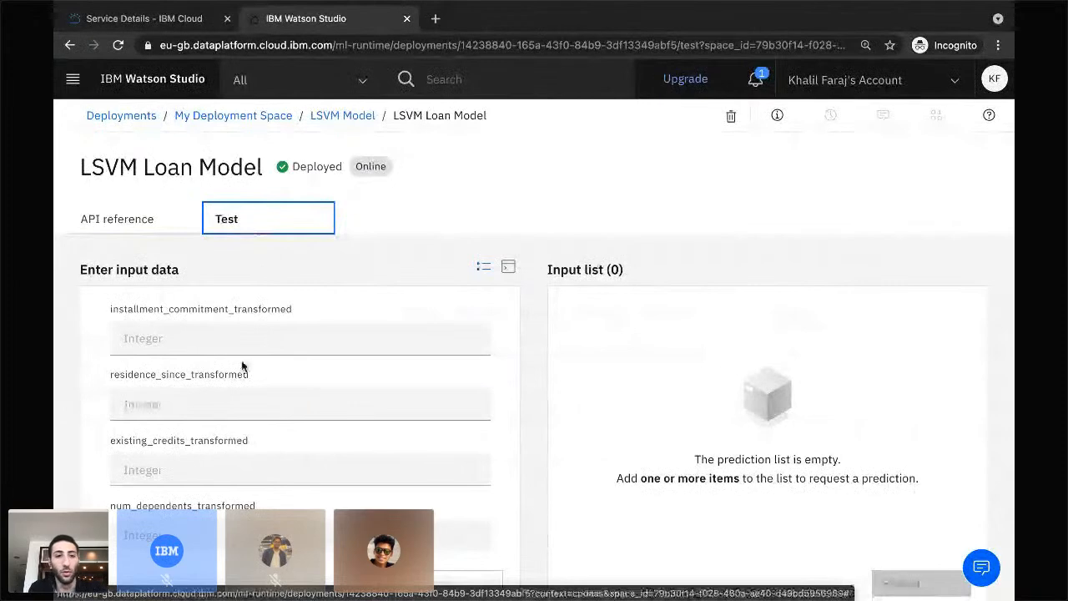
scroll(240, 365, down, 5)
scroll(237, 368, up, 5)
scroll(234, 370, down, 10)
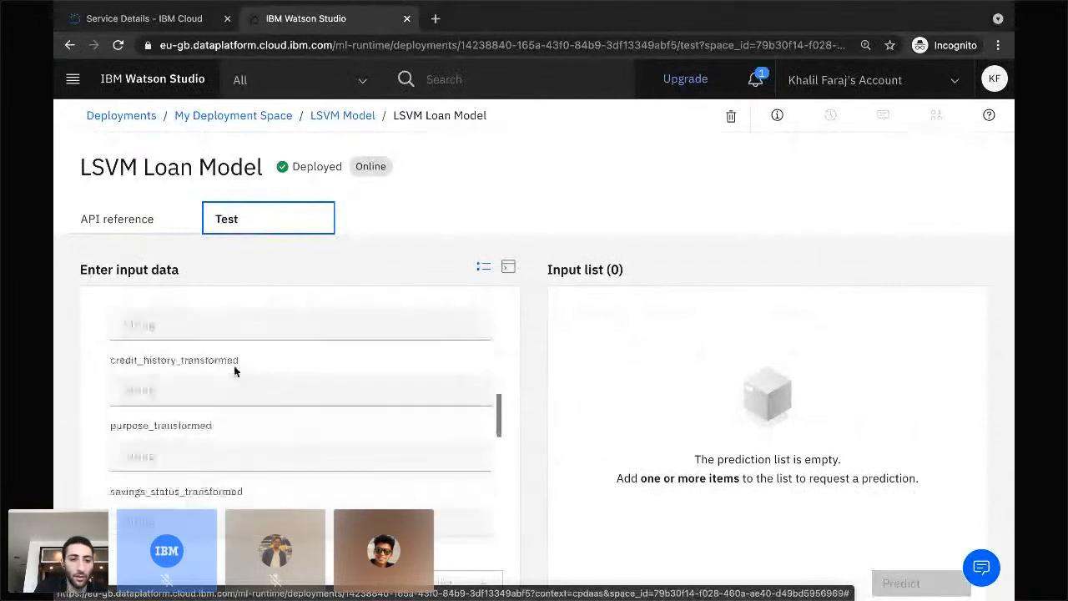
scroll(235, 371, up, 6)
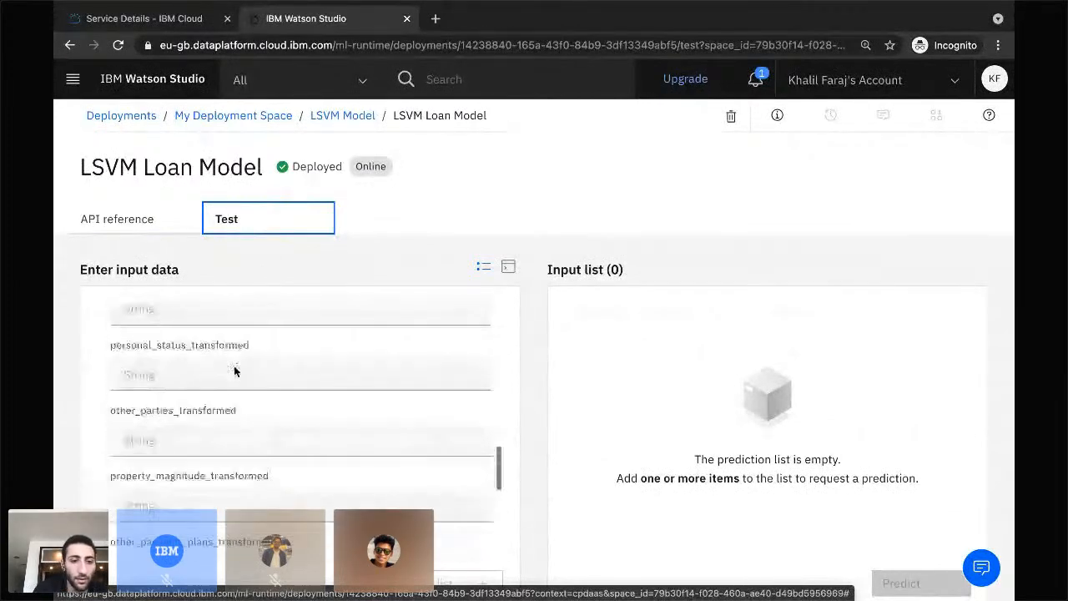
click(207, 344)
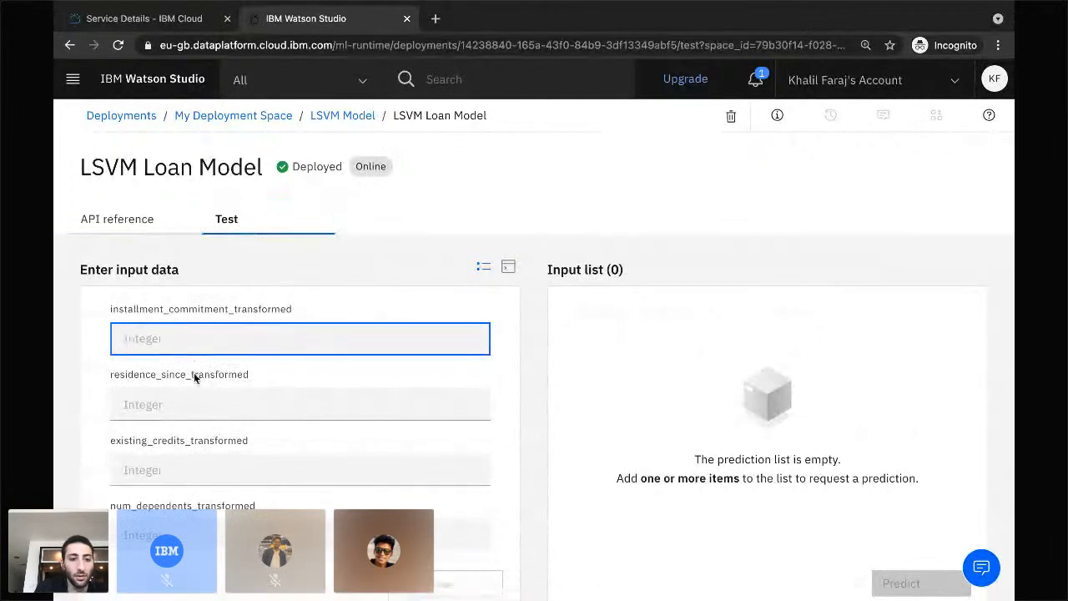
scroll(195, 377, down, 1)
scroll(203, 327, down, 10)
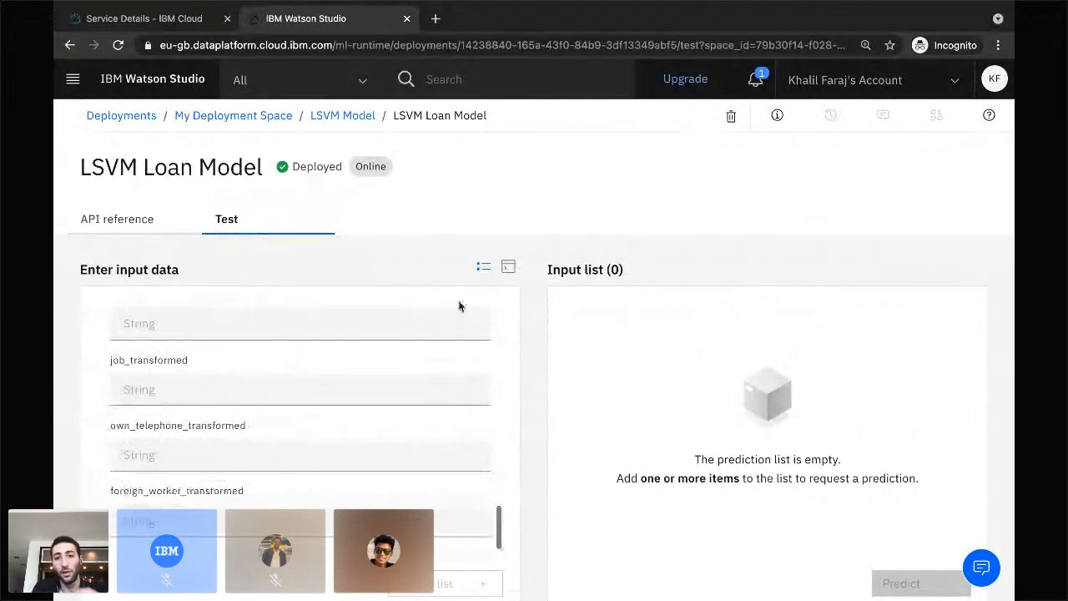
- Check the test data's JSON input format, return to the form view, and reopen the API reference with the information pane closed
click(507, 272)
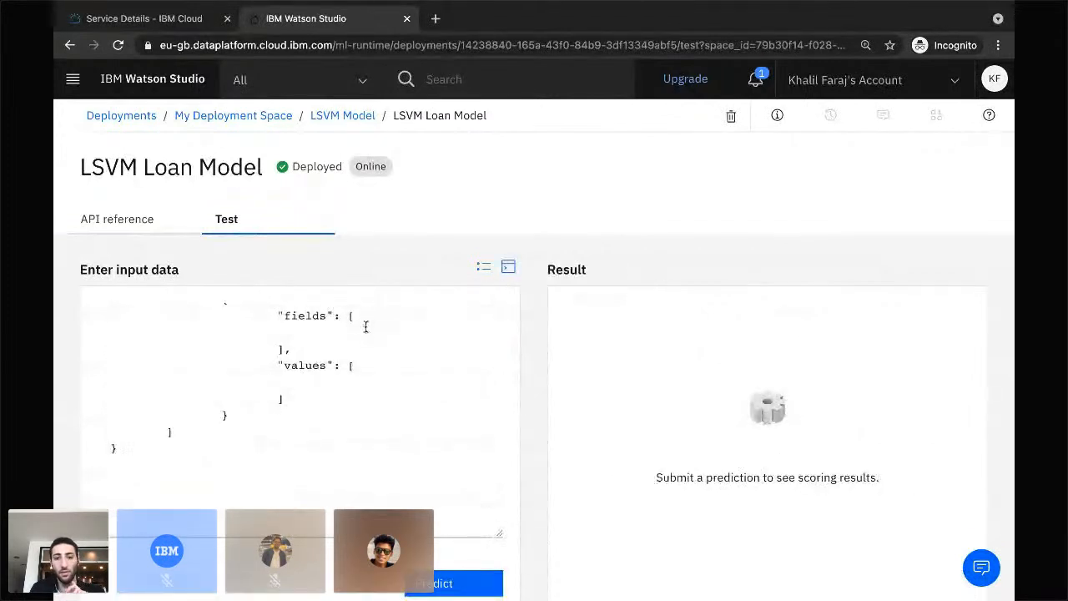
click(483, 266)
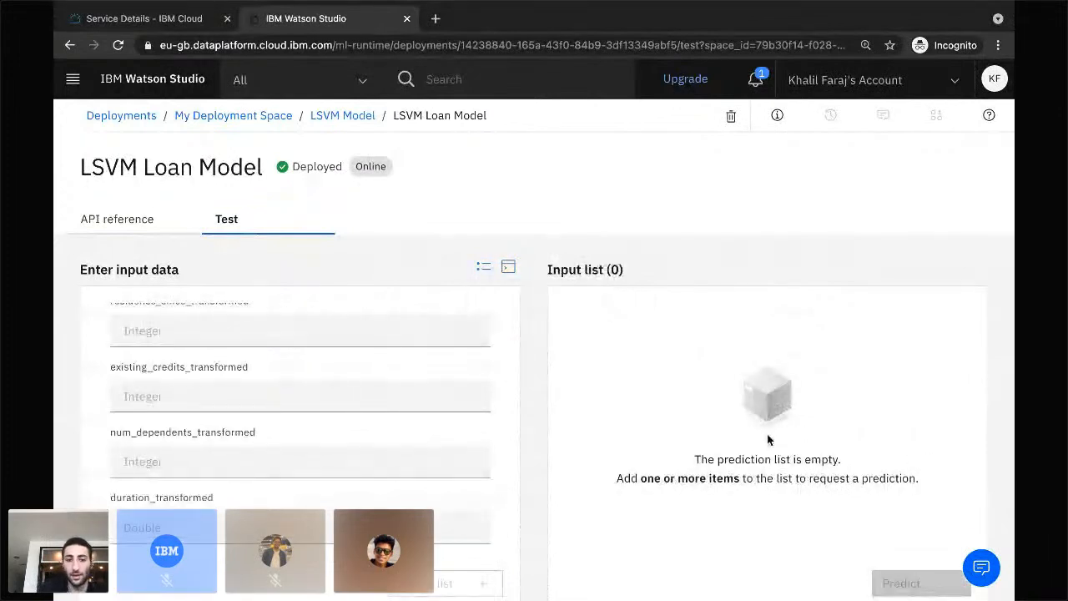
scroll(392, 434, up, 1)
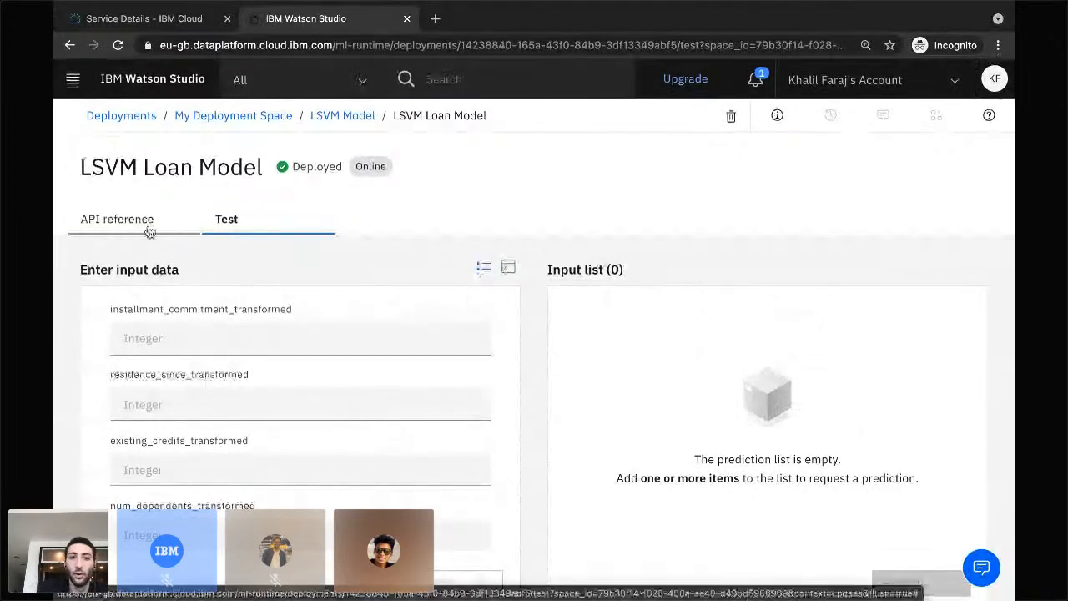
click(149, 232)
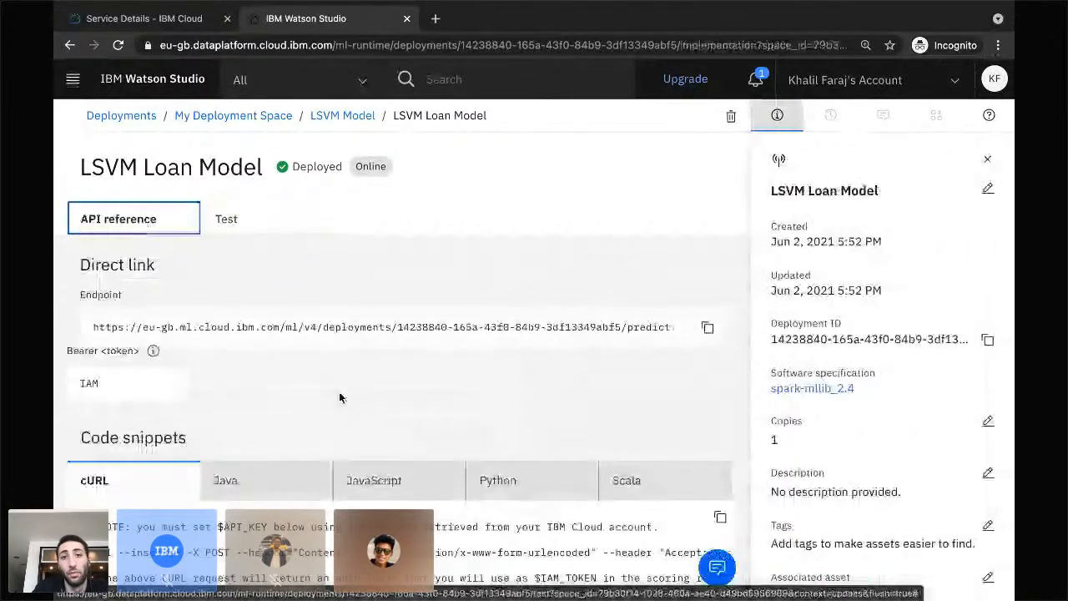
click(988, 160)
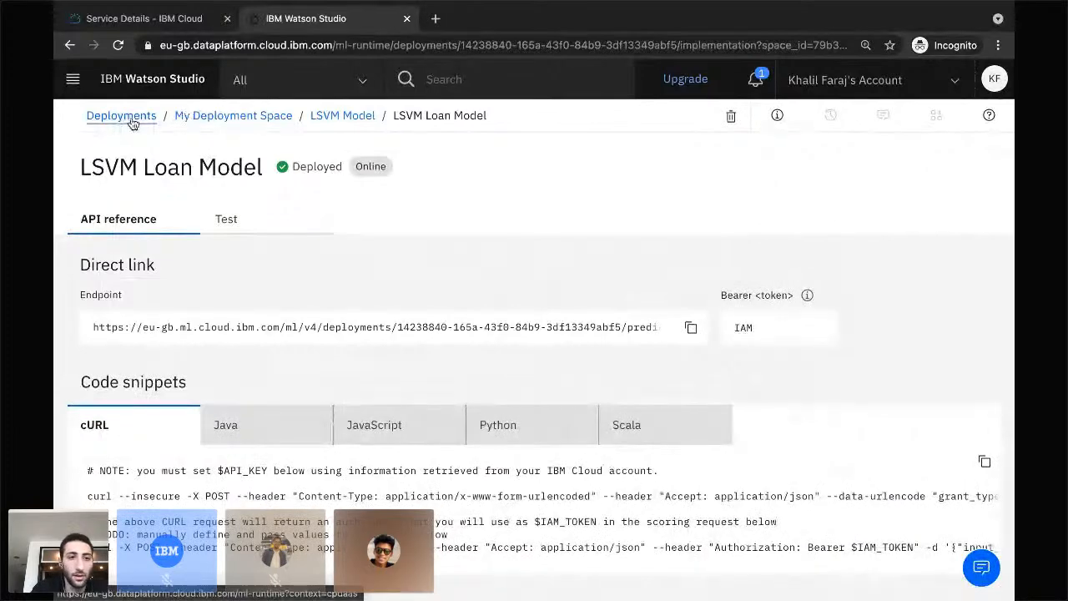
- Go back to the Watson Studio home page and open the Loan Use Case - SPSS project
click(152, 88)
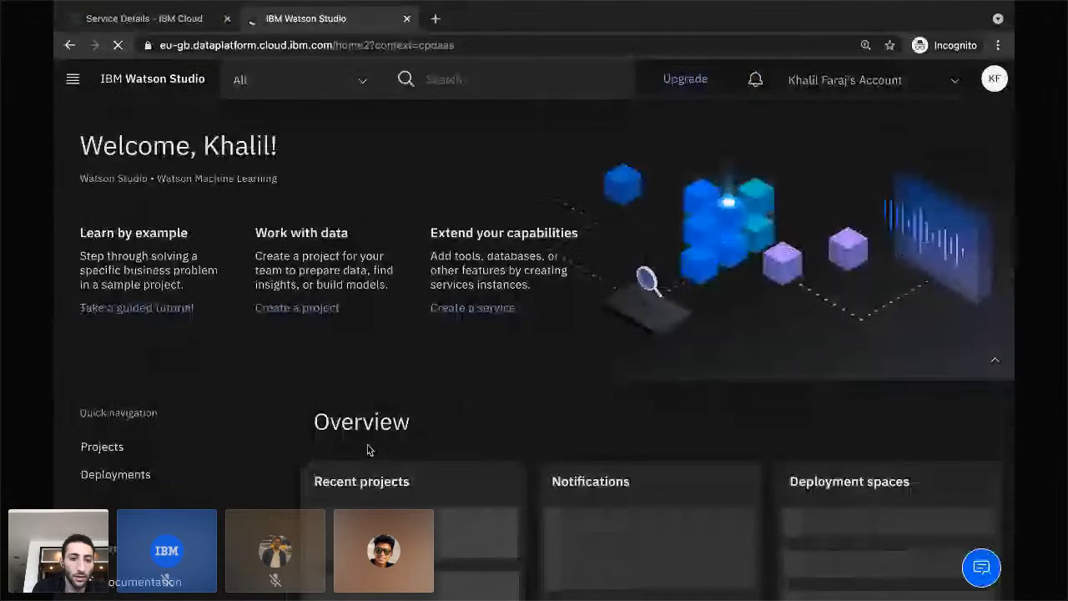
scroll(367, 449, down, 1)
click(367, 445)
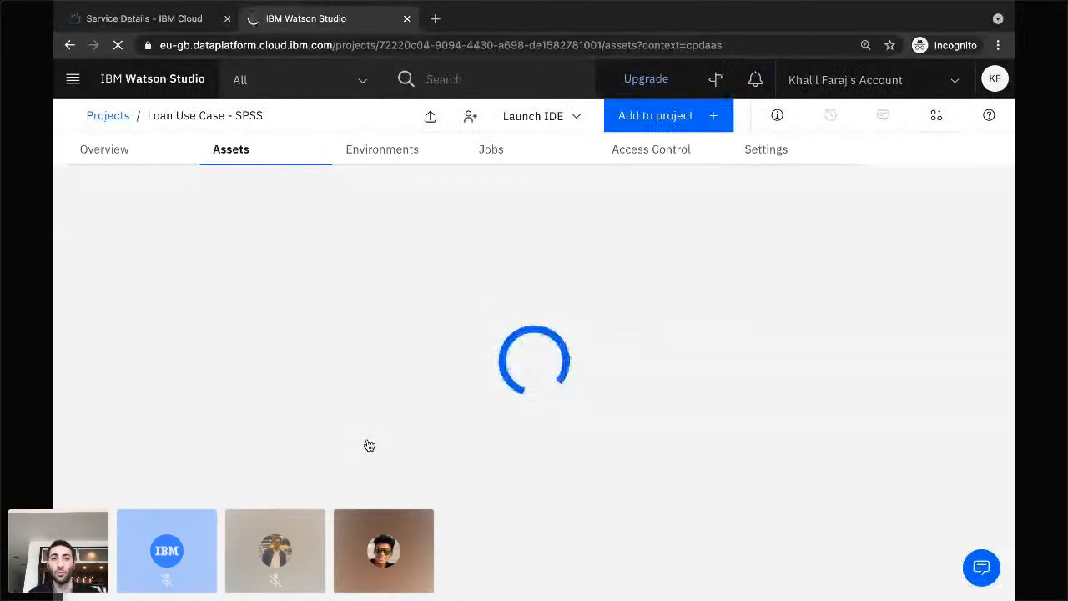
- Check the asset types that can be added to the project and review its data assets, models and modeler flows
click(657, 127)
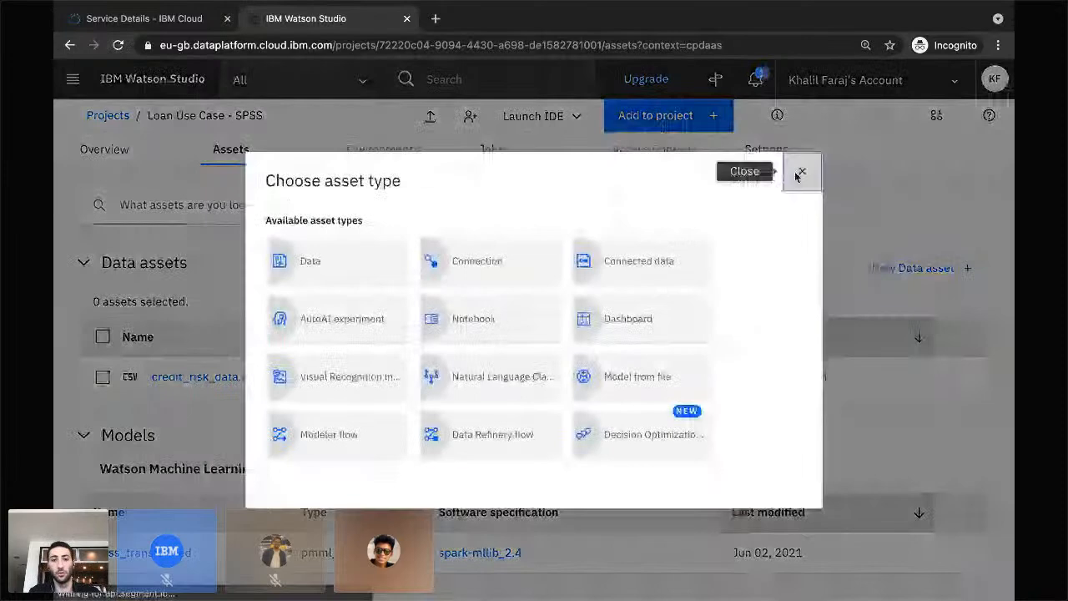
click(800, 173)
scroll(579, 285, down, 2)
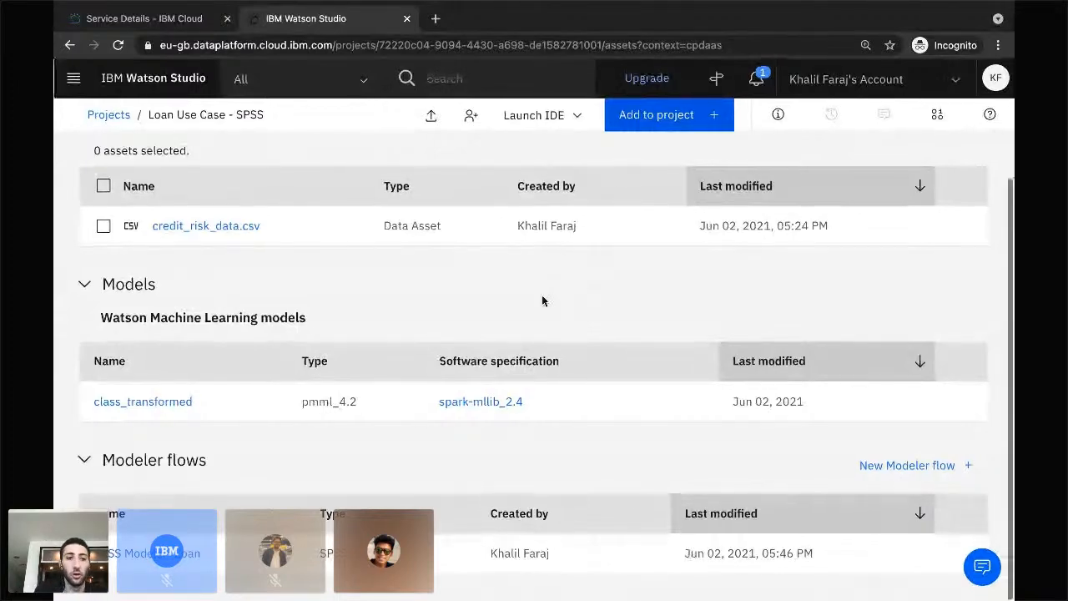
scroll(542, 295, up, 1)
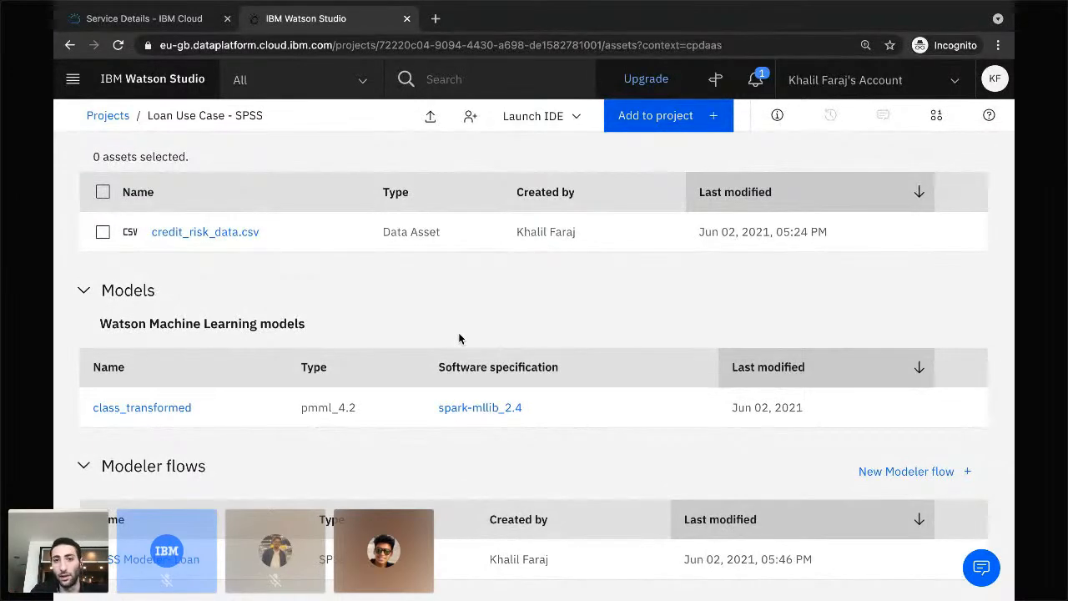
scroll(450, 317, up, 4)
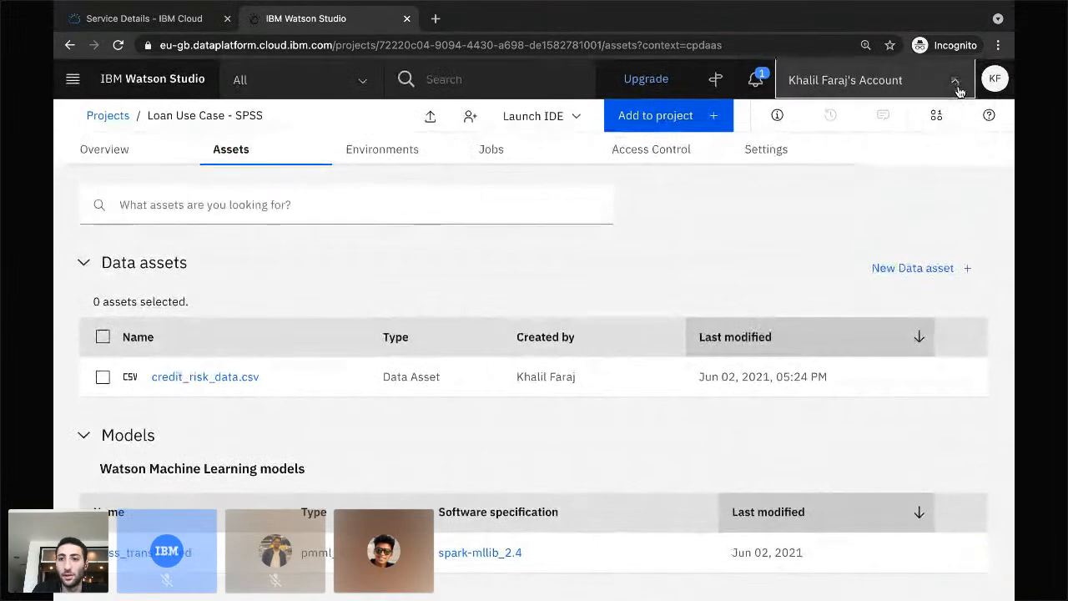
scroll(588, 183, up, 1)
- Switch to the IBM Cloud service page, open the account management page and look over its resource sections
click(162, 20)
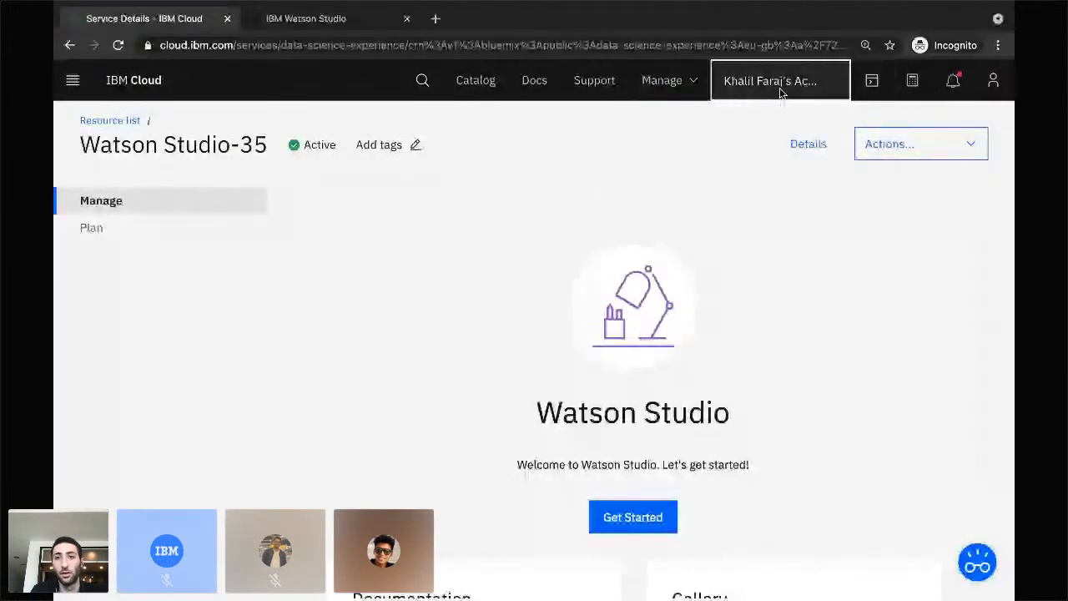
click(668, 90)
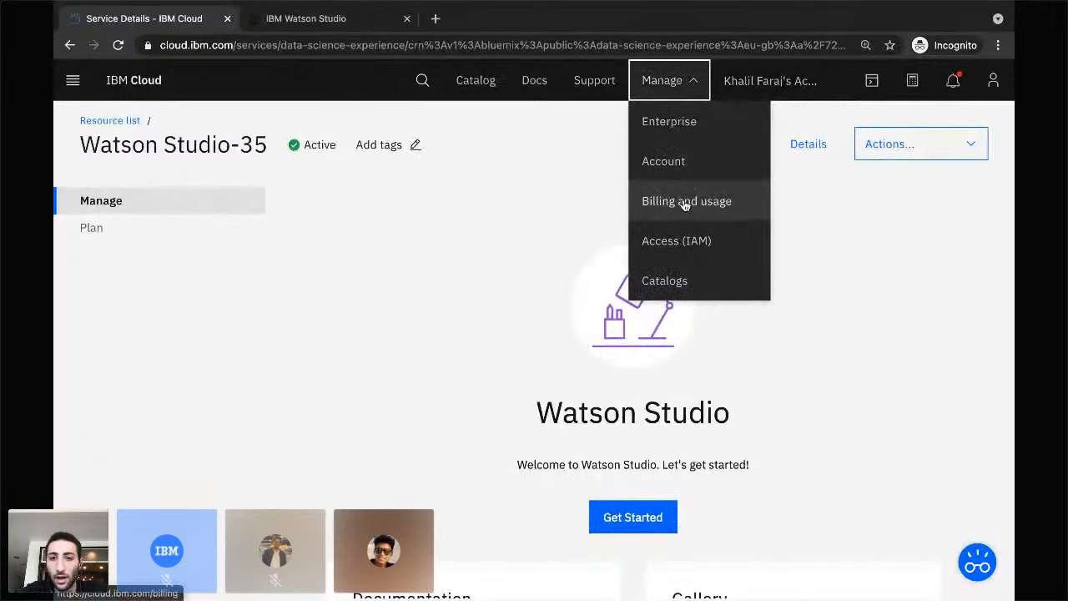
click(686, 161)
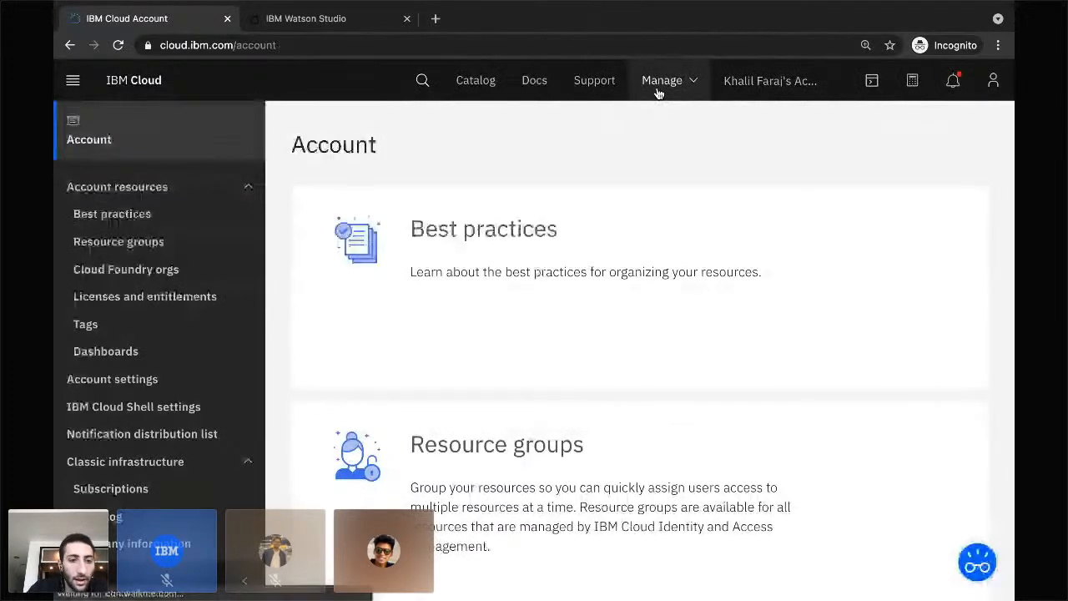
scroll(400, 221, down, 2)
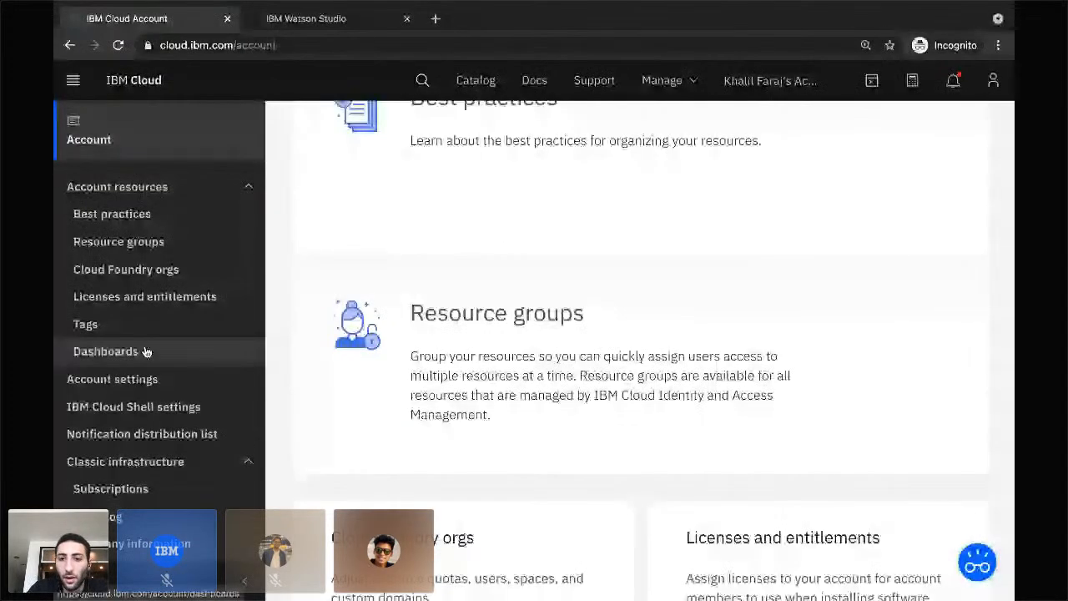
- Open the Access (IAM) management area and show the account's API keys page
click(145, 352)
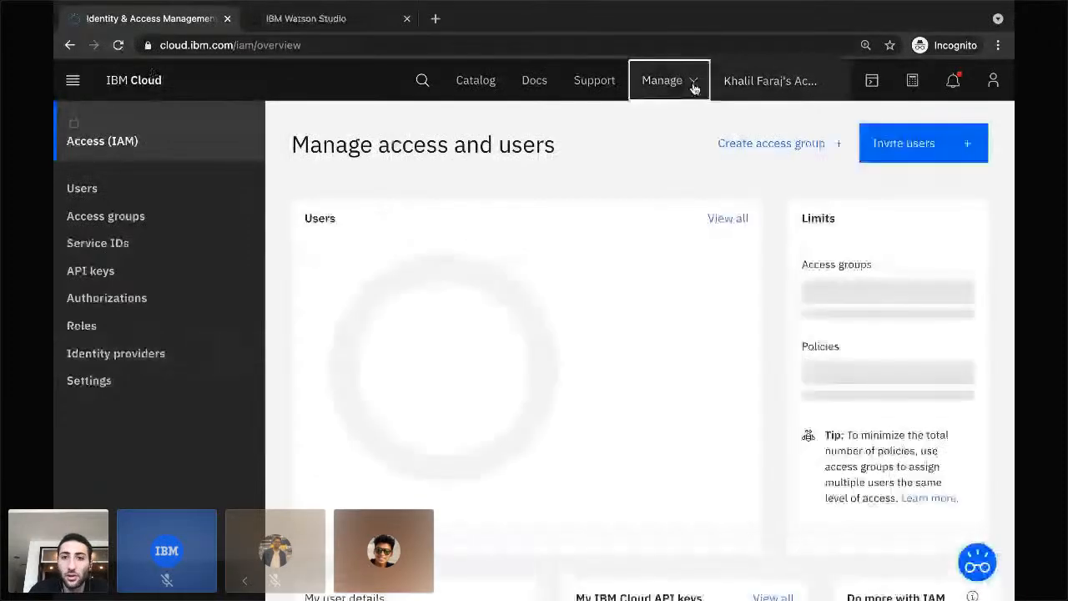
click(680, 87)
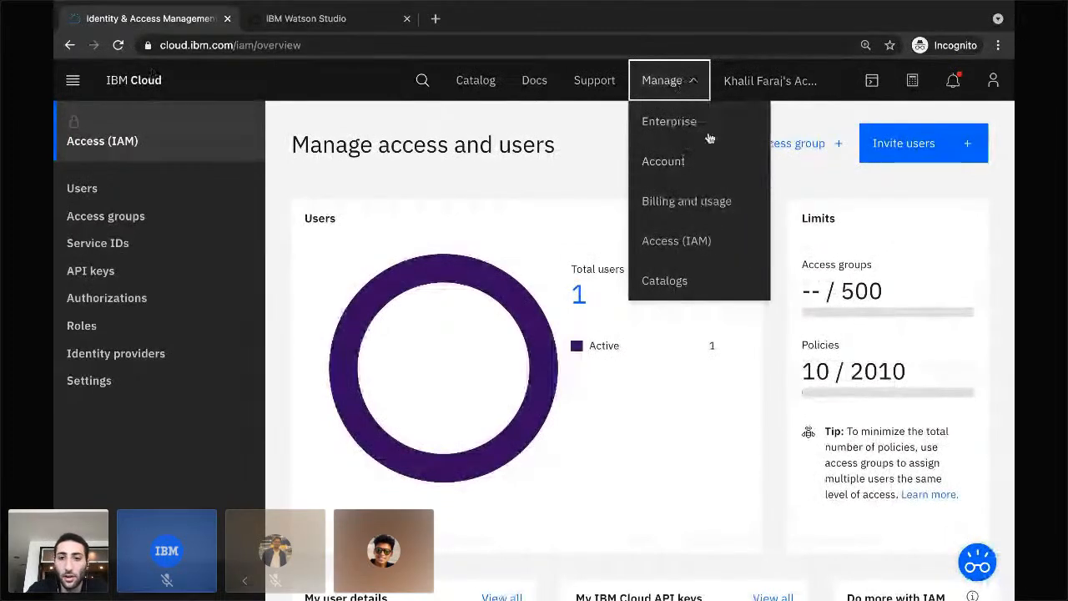
click(118, 285)
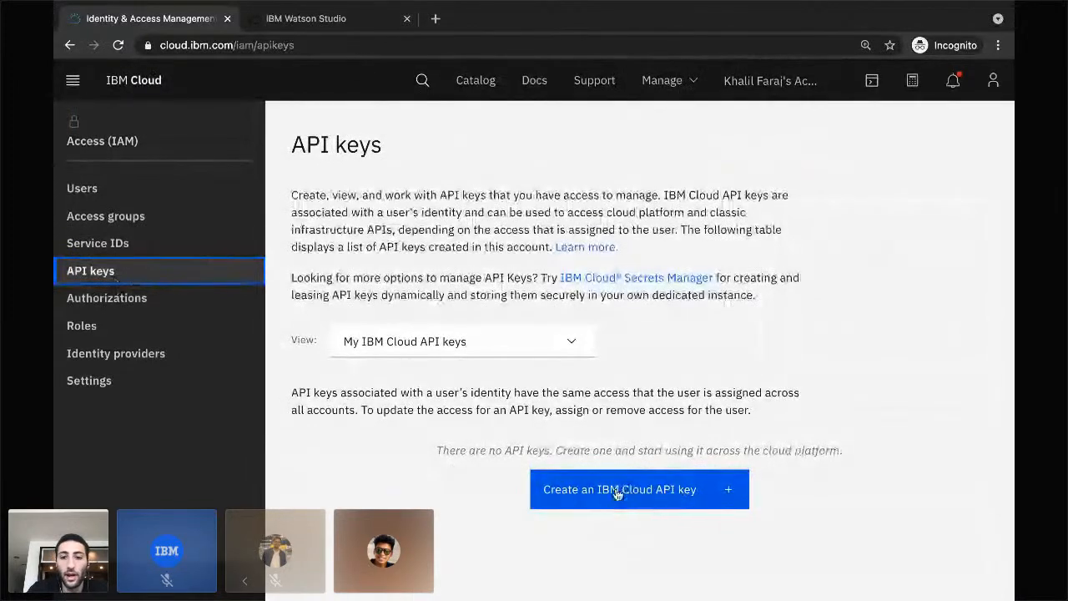
- Open the Create API key form, view its name and description fields, and close it without creating a key
click(617, 494)
click(508, 284)
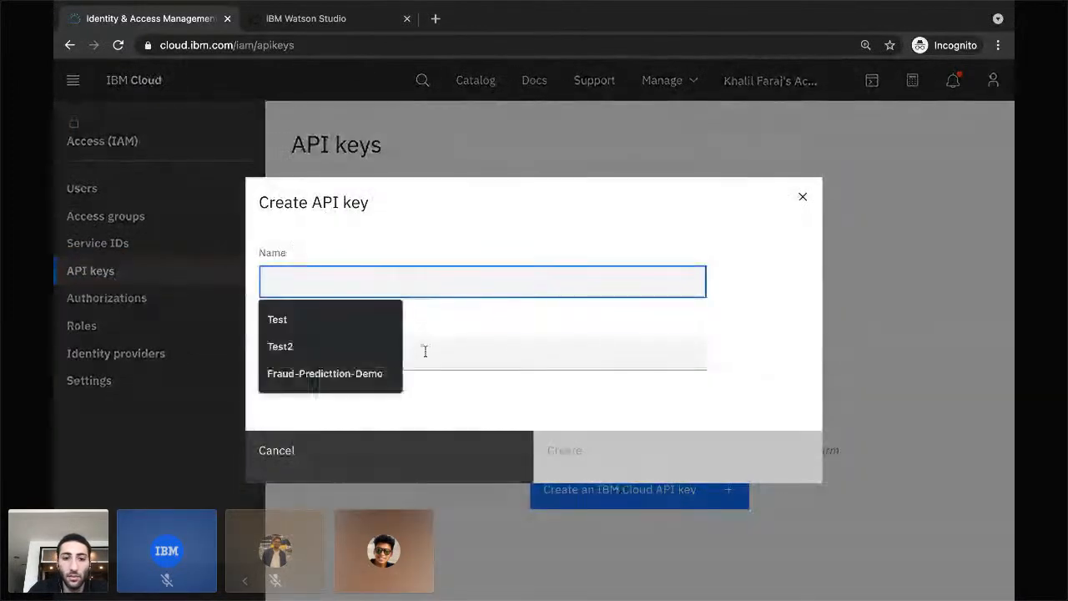
click(425, 351)
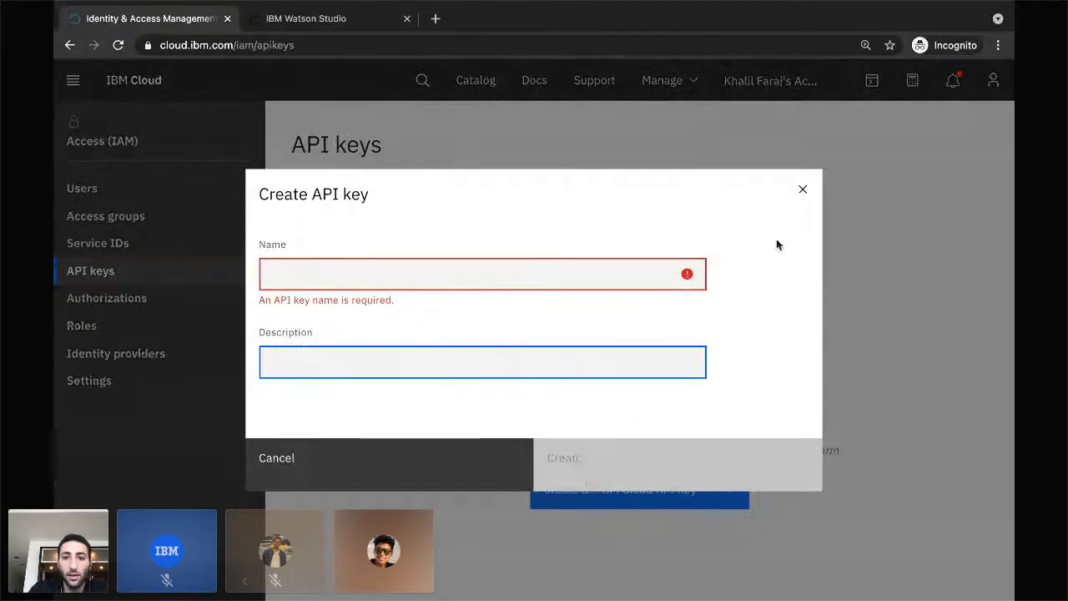
click(802, 190)
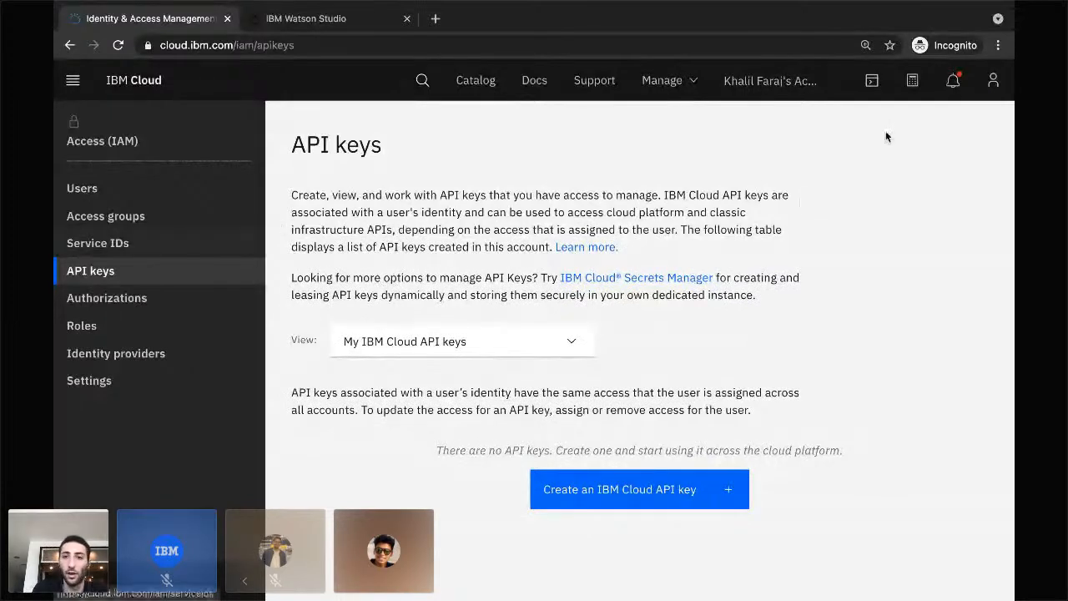
- Show where Access (IAM) is found among the management options, and switch to the browser window with the workshop's GitHub repository
click(674, 80)
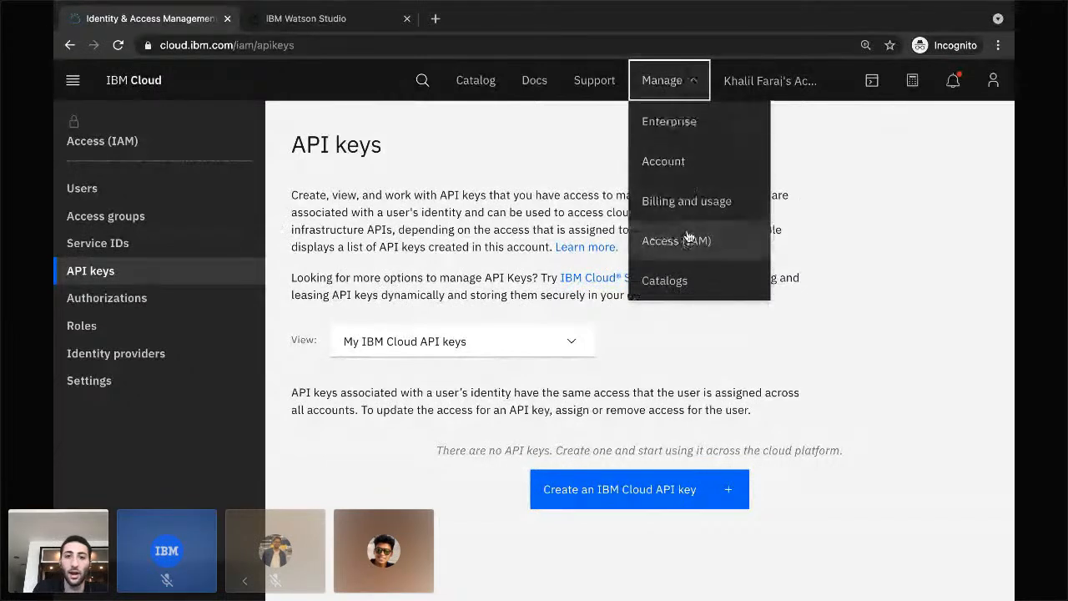
click(450, 494)
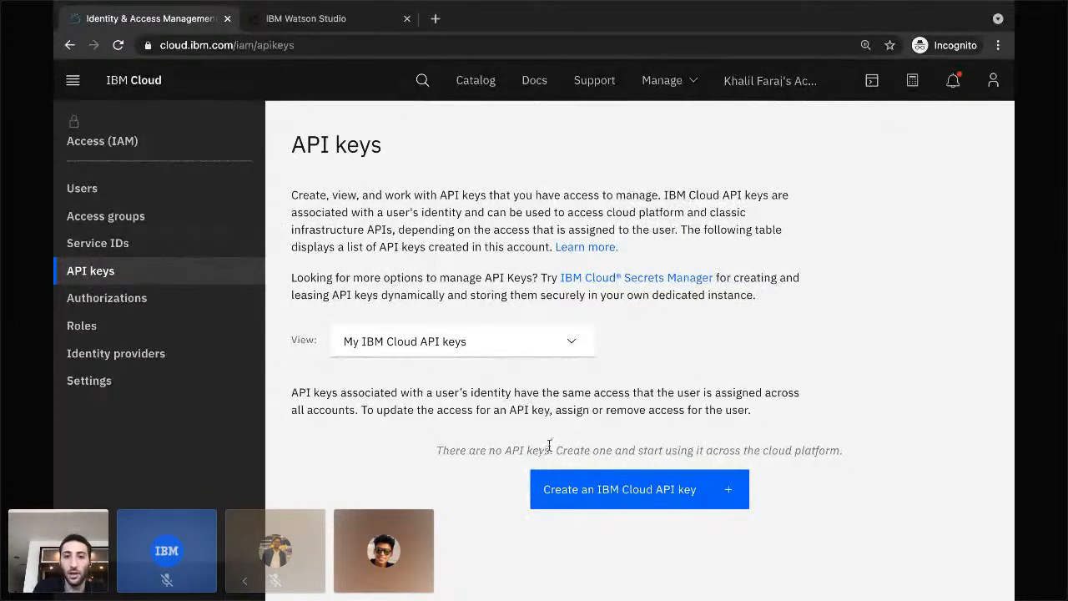
key(ctrl+Right)
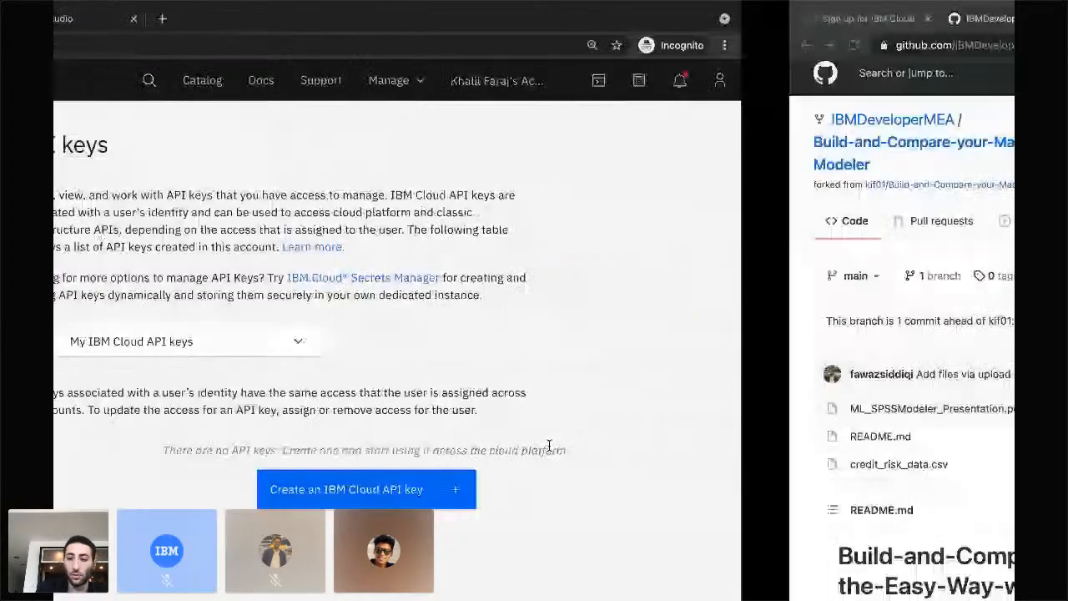